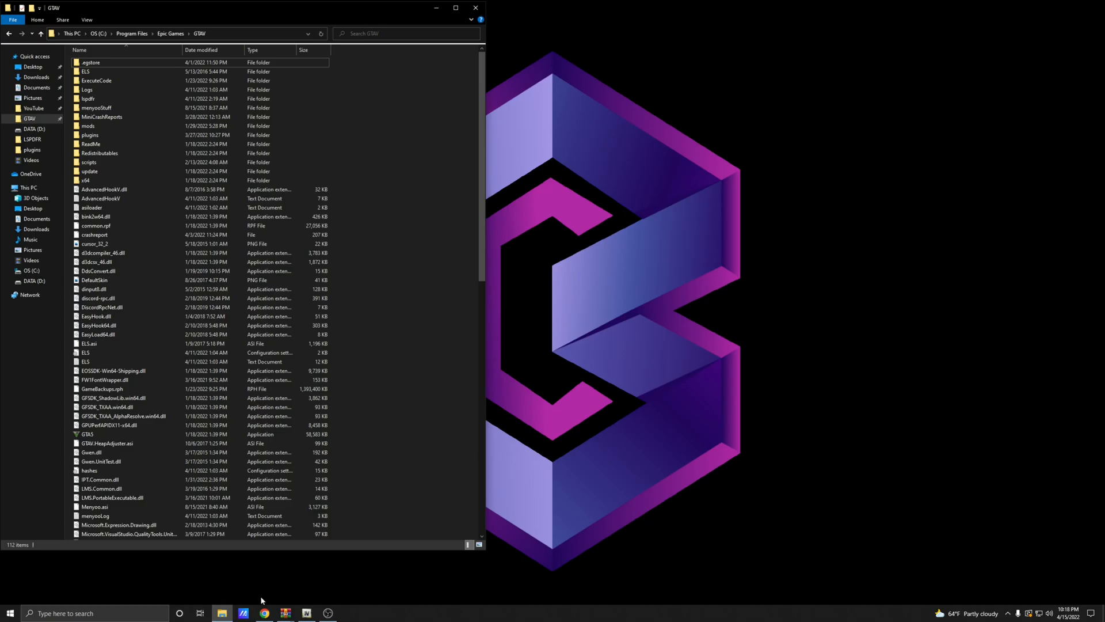
Switch to Chrome, open the download page for Simple Trainer for GTA V 14.1, and minimize the browser.
{"action": "left_click", "coordinate": [265, 612]}
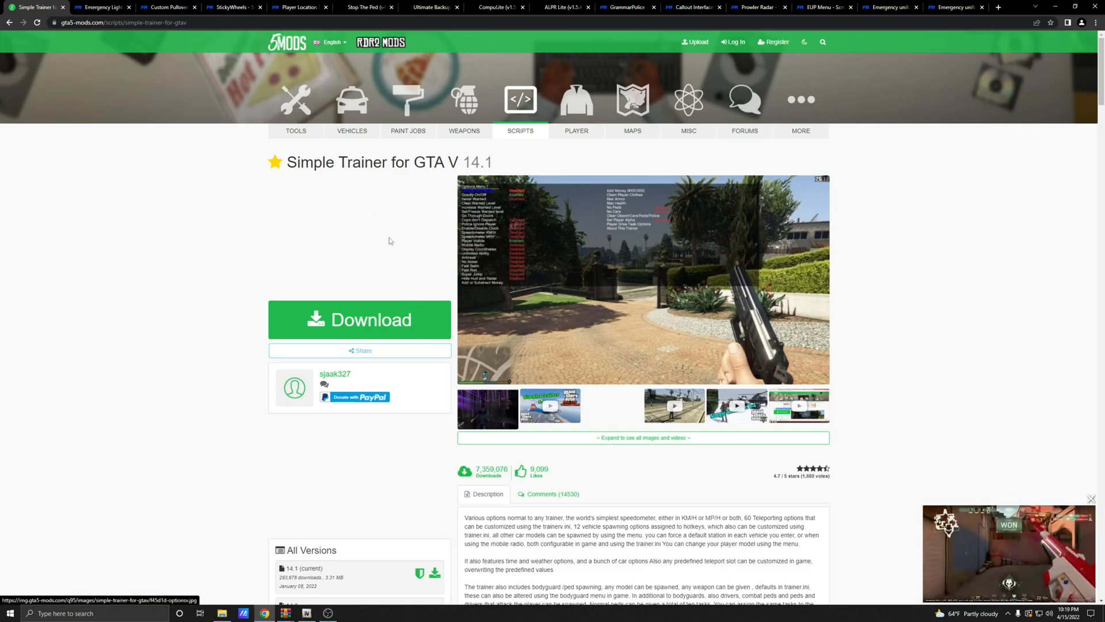
{"action": "left_click", "coordinate": [370, 321]}
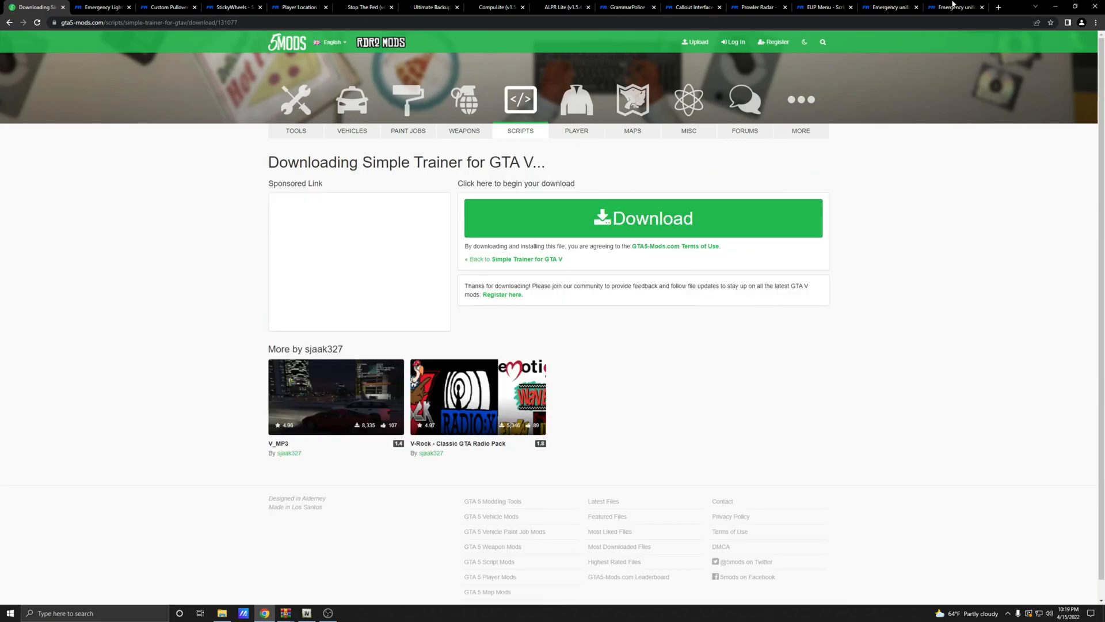
{"action": "left_click", "coordinate": [1056, 8]}
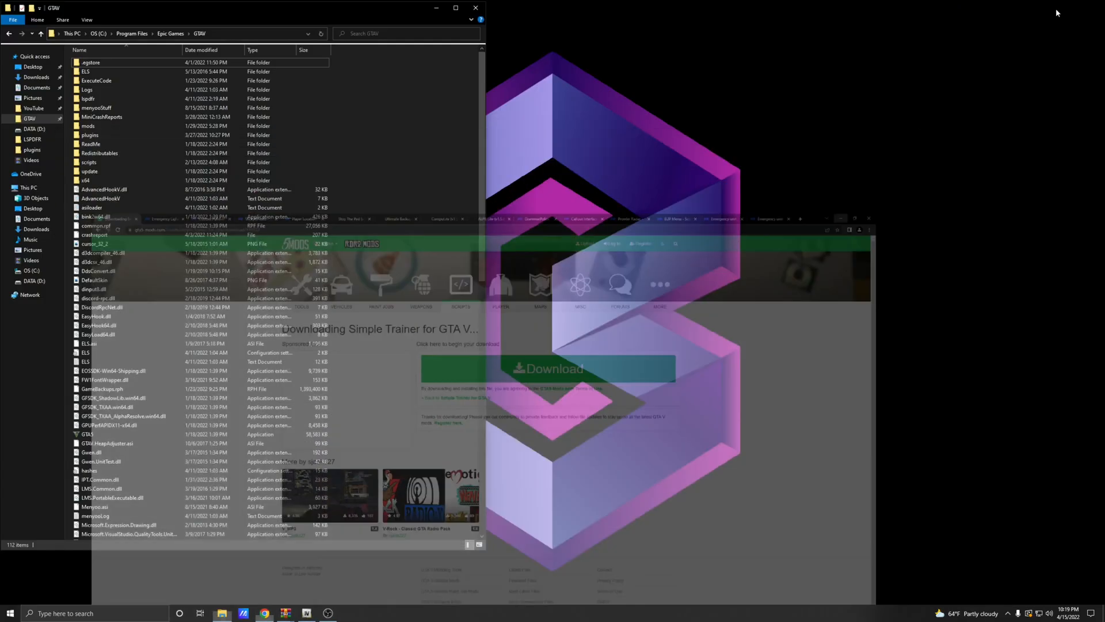
Bring up the a894b2-TrainerV.rar archive beside the GTAV folder and select TrainerV.asi and trainerv.ini in it.
{"action": "mouse_move", "coordinate": [286, 613]}
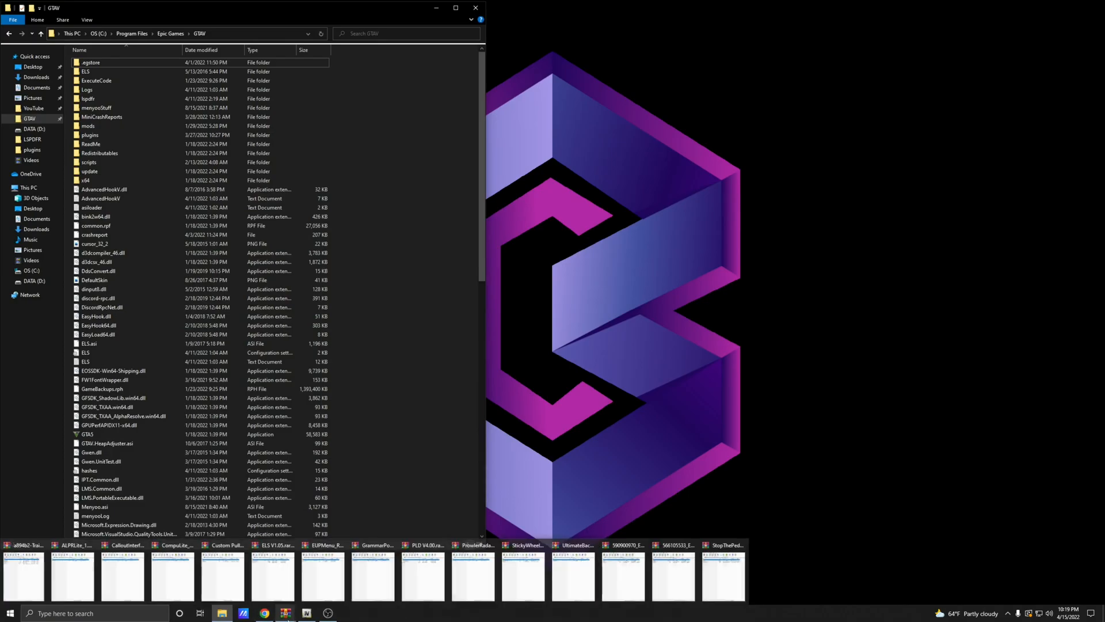
{"action": "left_click", "coordinate": [23, 570]}
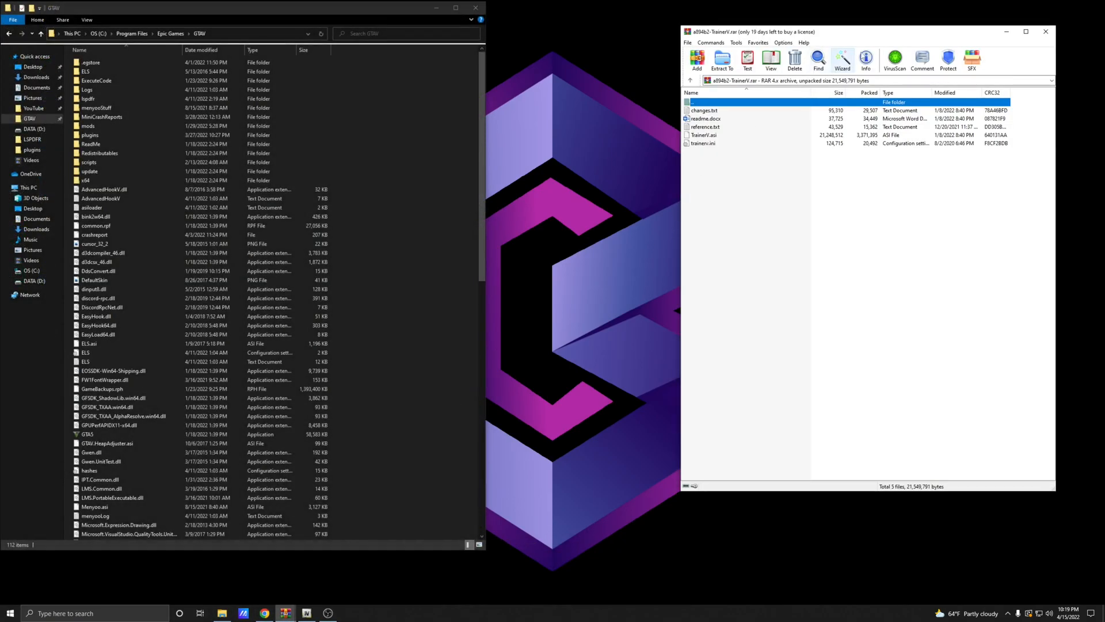
{"action": "left_click_drag", "start_coordinate": [860, 35], "coordinate": [719, 32]}
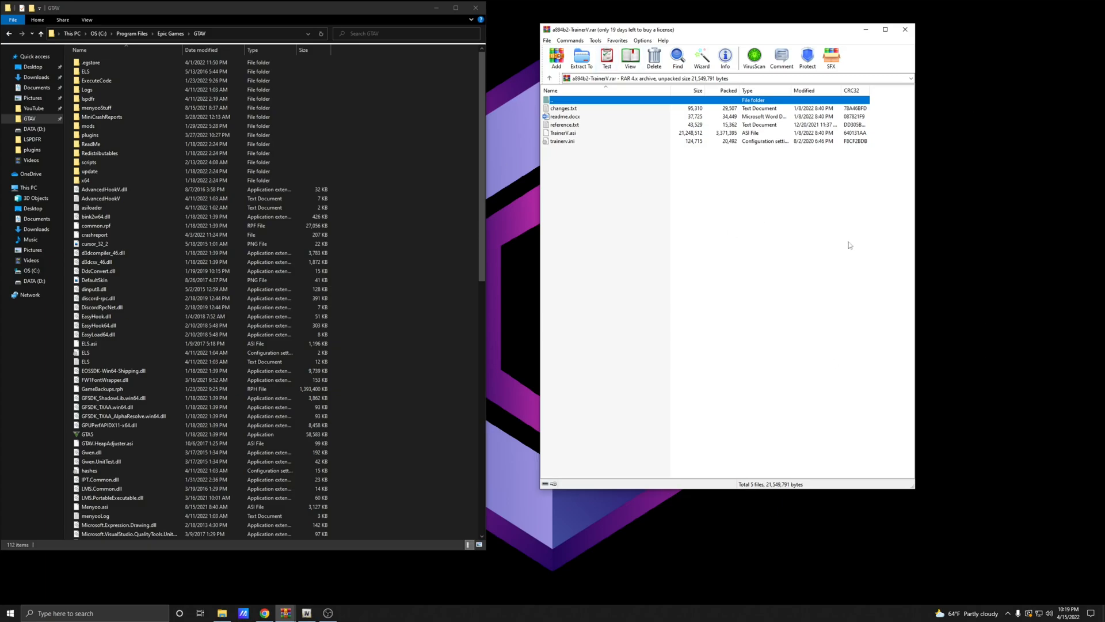
{"action": "left_click_drag", "start_coordinate": [566, 162], "coordinate": [573, 136]}
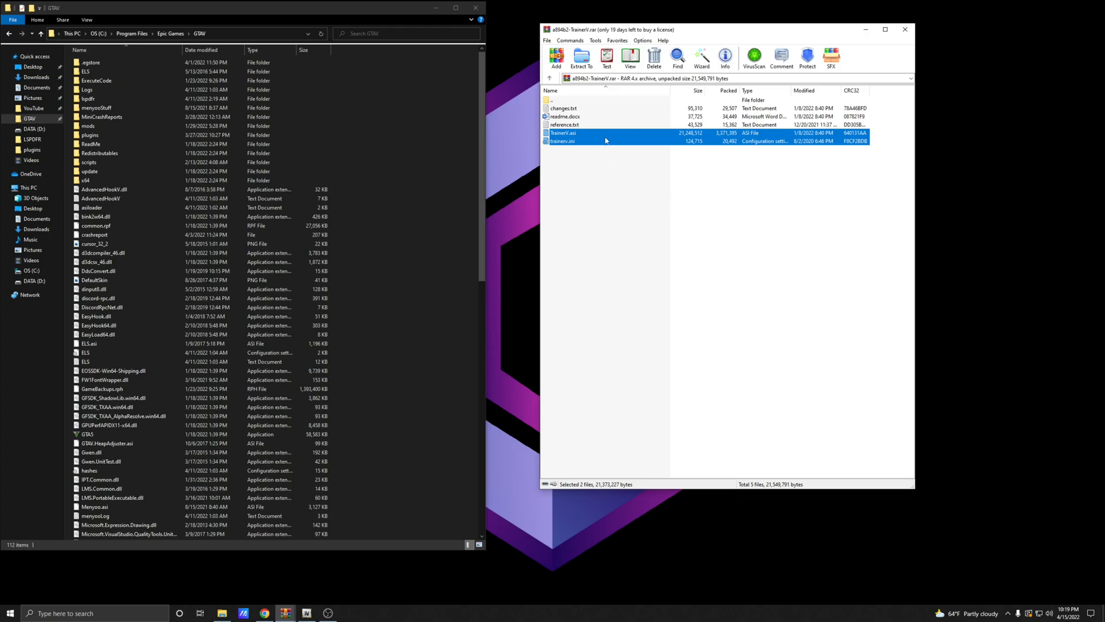
Locate the TrainerV.asi and trainerv files in the GTAV main folder and close the TrainerV archive.
{"action": "left_click_drag", "start_coordinate": [594, 139], "coordinate": [587, 160]}
{"action": "mouse_move", "coordinate": [429, 300]}
{"action": "left_mouse_down"}
{"action": "mouse_move", "coordinate": [201, 153]}
{"action": "mouse_move", "coordinate": [385, 288]}
{"action": "mouse_move", "coordinate": [418, 284]}
{"action": "left_mouse_up"}
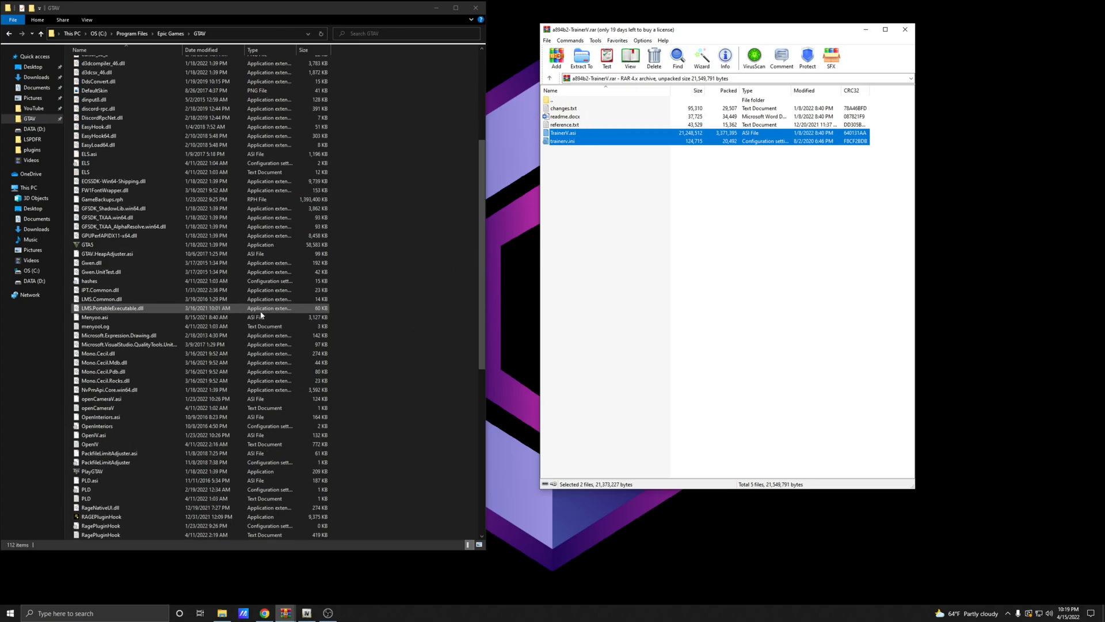
{"action": "scroll", "coordinate": [365, 363], "scroll_direction": "down", "scroll_amount": 20}
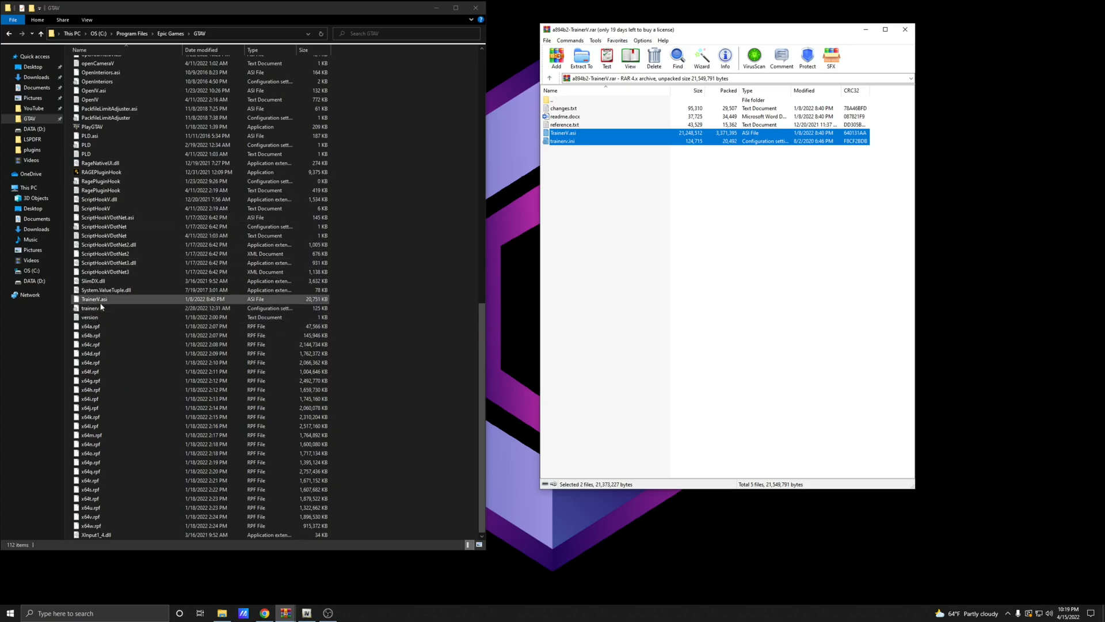
{"action": "scroll", "coordinate": [420, 314], "scroll_direction": "up", "scroll_amount": 20}
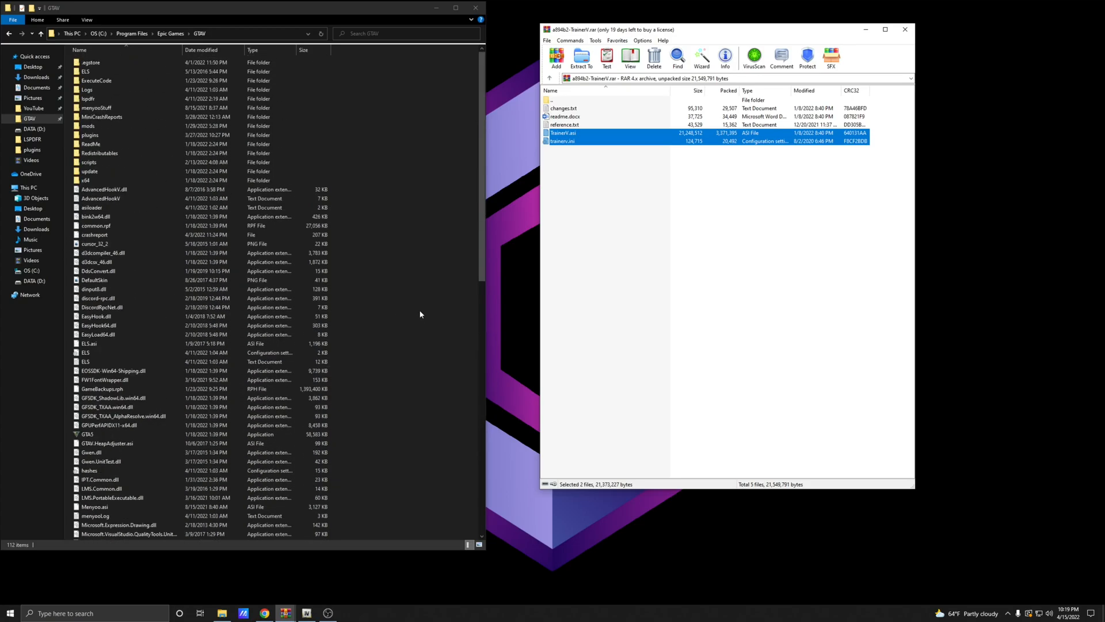
{"action": "left_click", "coordinate": [904, 30]}
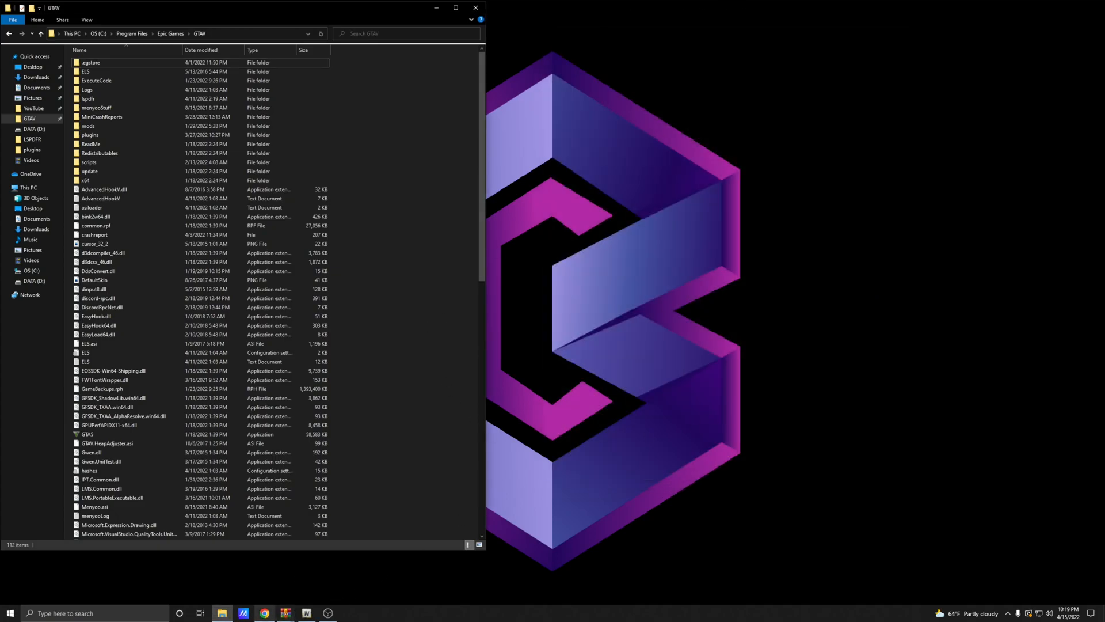
Switch to Chrome, request the Emergency Lighting System 1.05 download on its LSPDFR page, and agree to the download terms.
{"action": "left_click", "coordinate": [265, 613]}
{"action": "left_click", "coordinate": [104, 7]}
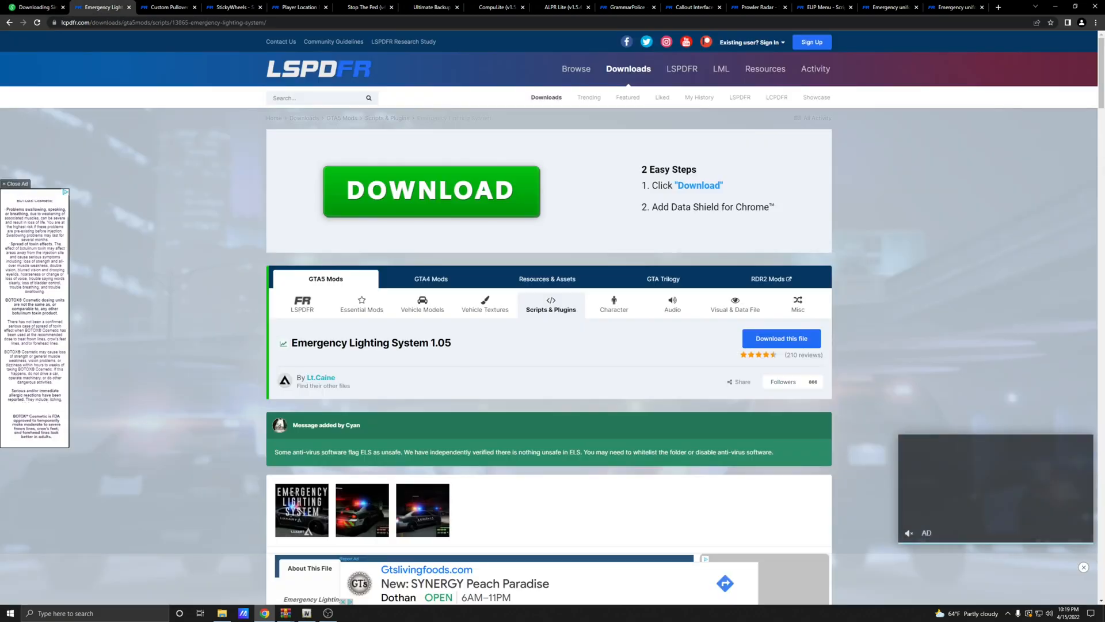
{"action": "scroll", "coordinate": [530, 333], "scroll_direction": "down", "scroll_amount": 2}
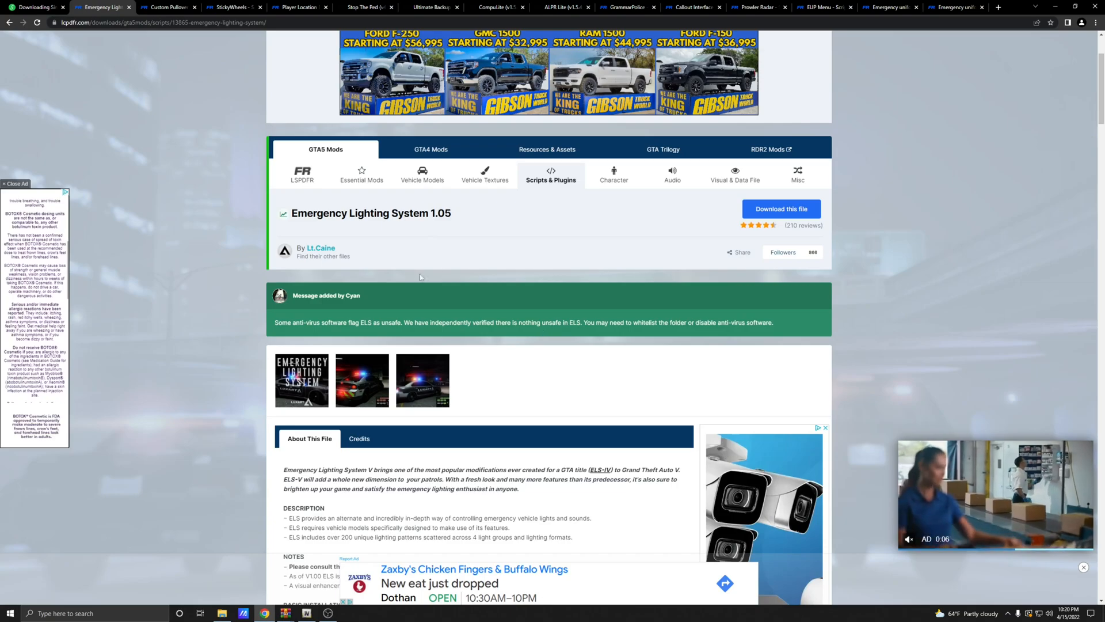
{"action": "scroll", "coordinate": [444, 350], "scroll_direction": "down", "scroll_amount": 8}
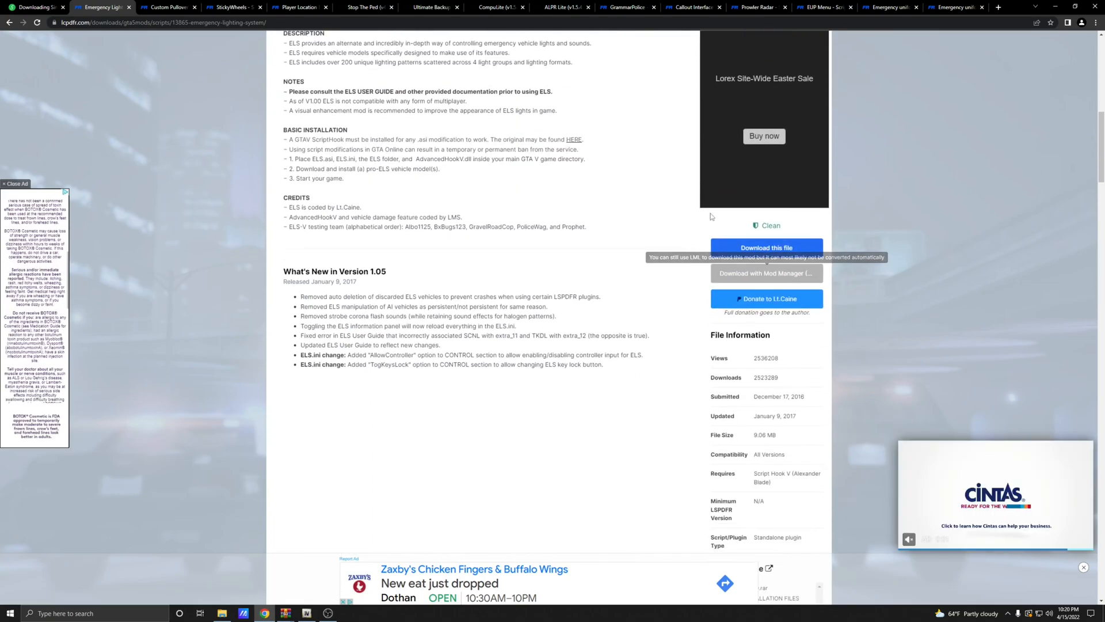
{"action": "left_click", "coordinate": [764, 249]}
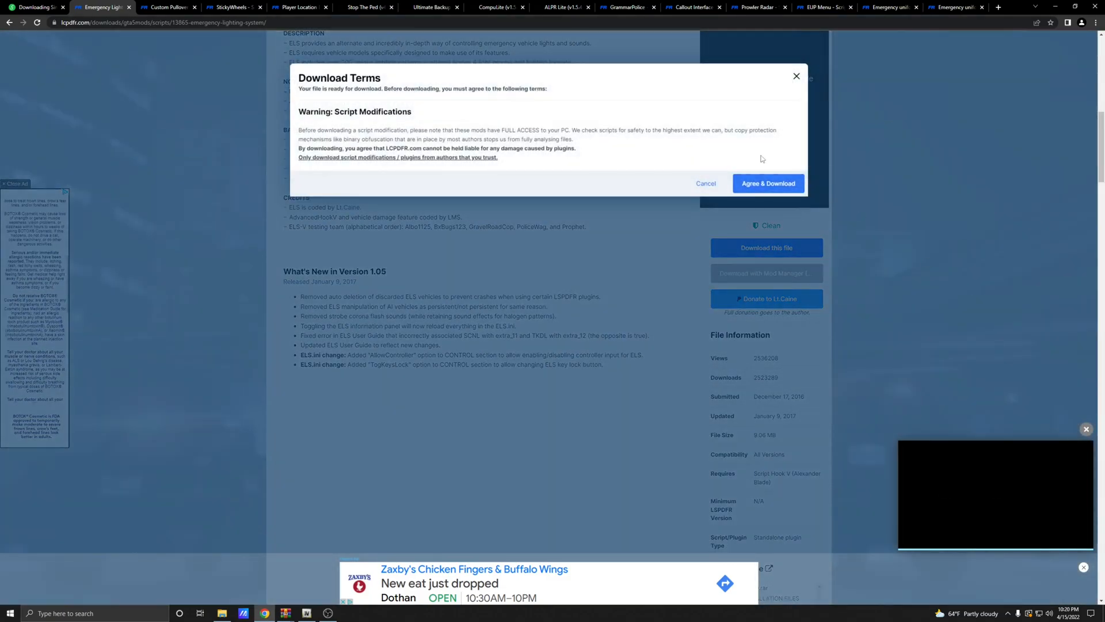
{"action": "left_click", "coordinate": [773, 182]}
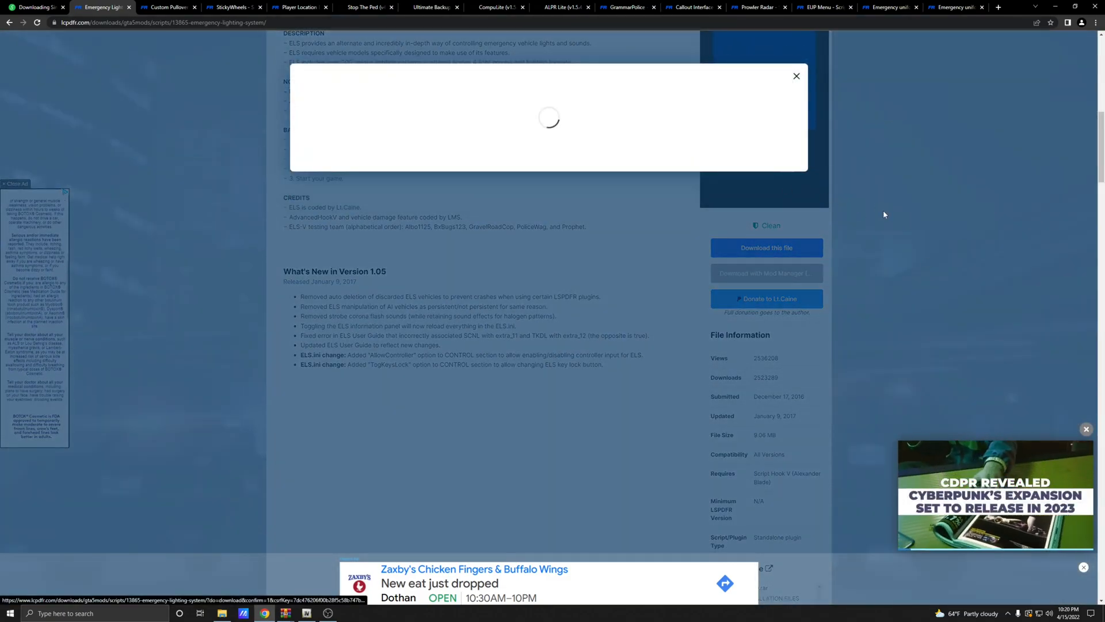
Review the ELS files offered for download, dismiss the file list, and minimize the browser.
{"action": "scroll", "coordinate": [595, 248], "scroll_direction": "up", "scroll_amount": 7}
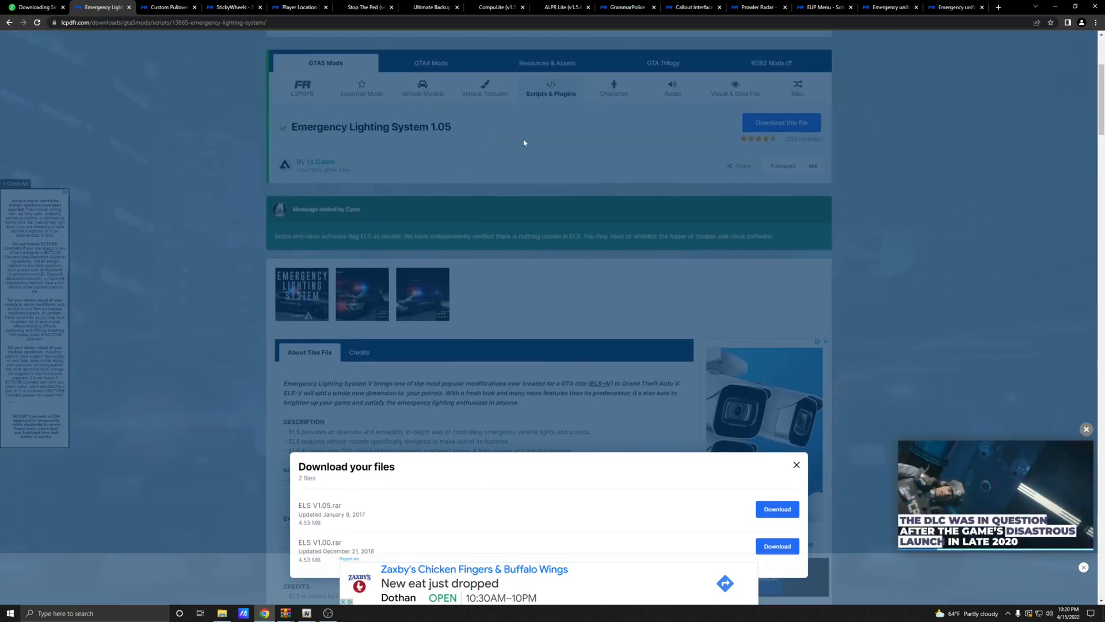
{"action": "scroll", "coordinate": [469, 133], "scroll_direction": "down", "scroll_amount": 4}
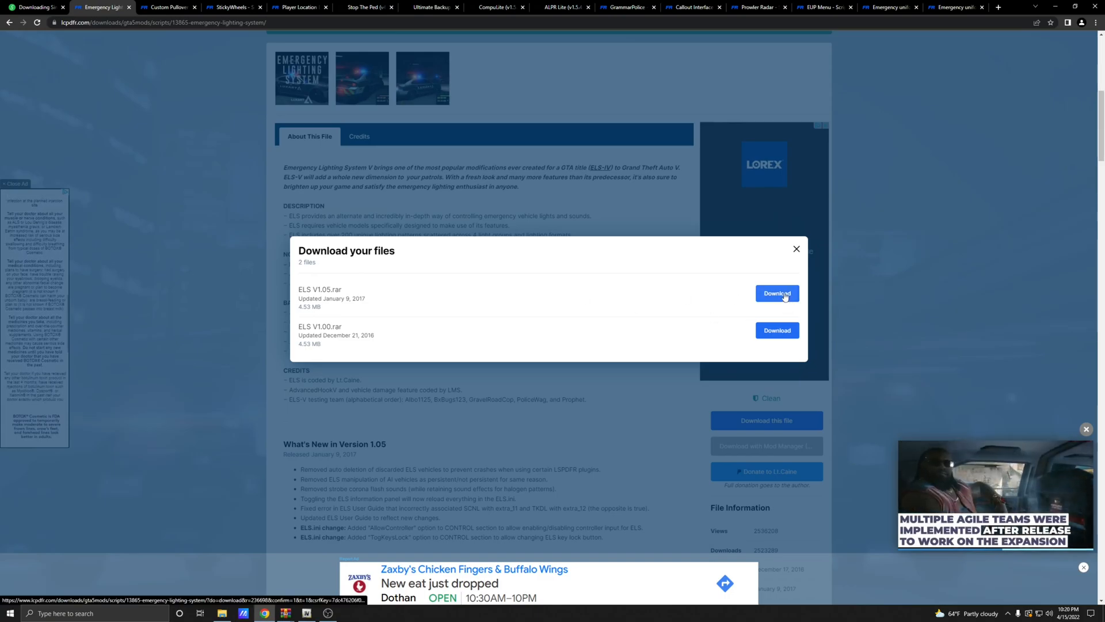
{"action": "left_click", "coordinate": [797, 249]}
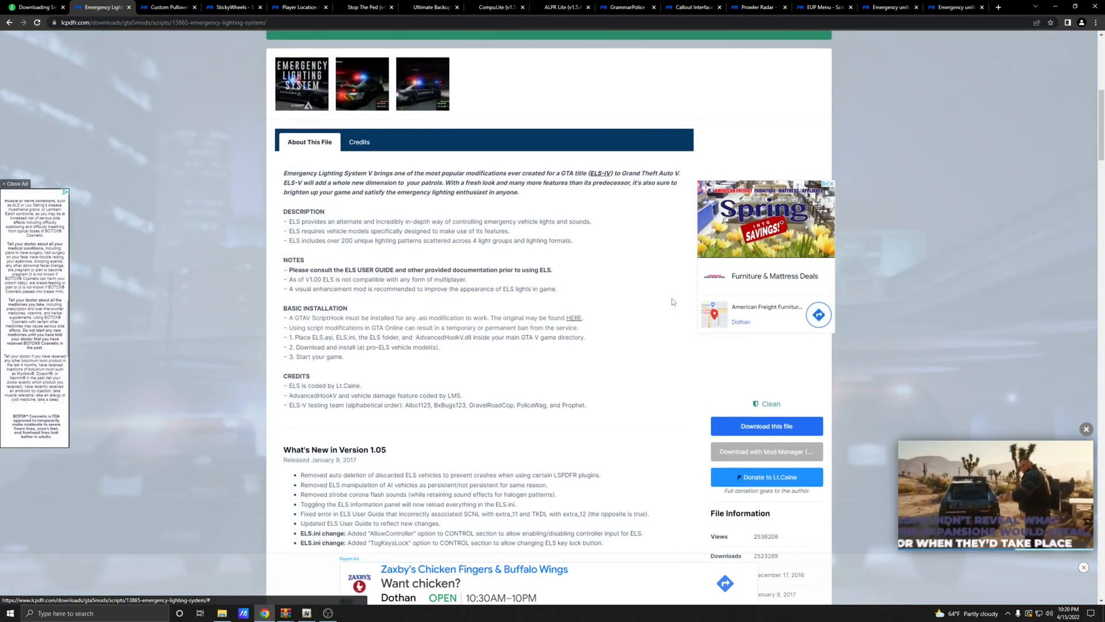
{"action": "scroll", "coordinate": [670, 301], "scroll_direction": "up", "scroll_amount": 4}
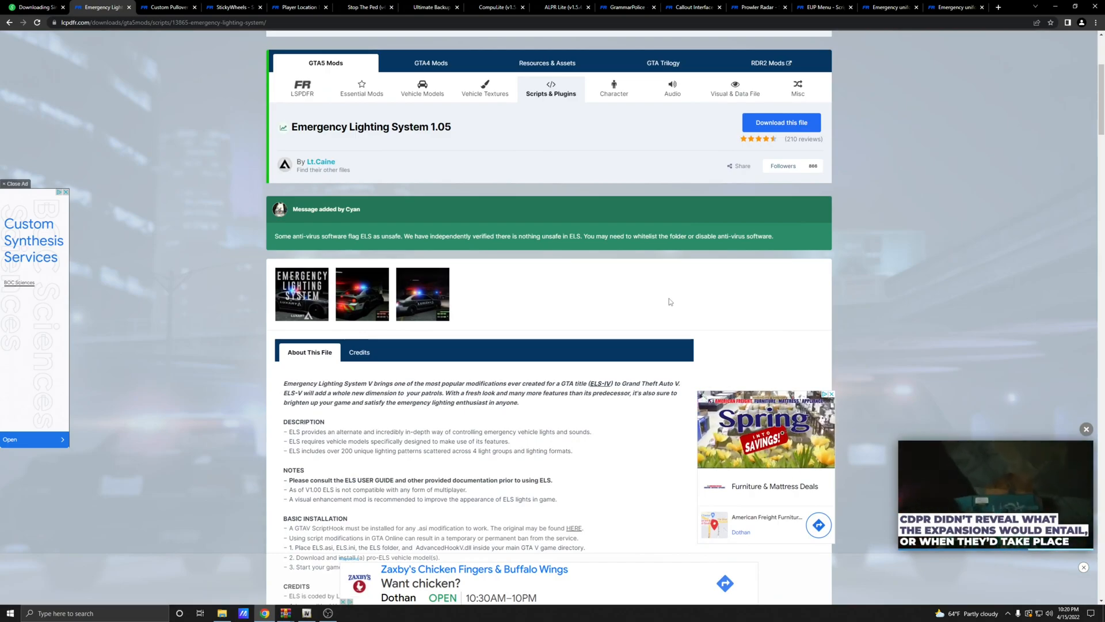
{"action": "scroll", "coordinate": [669, 301], "scroll_direction": "up", "scroll_amount": 4}
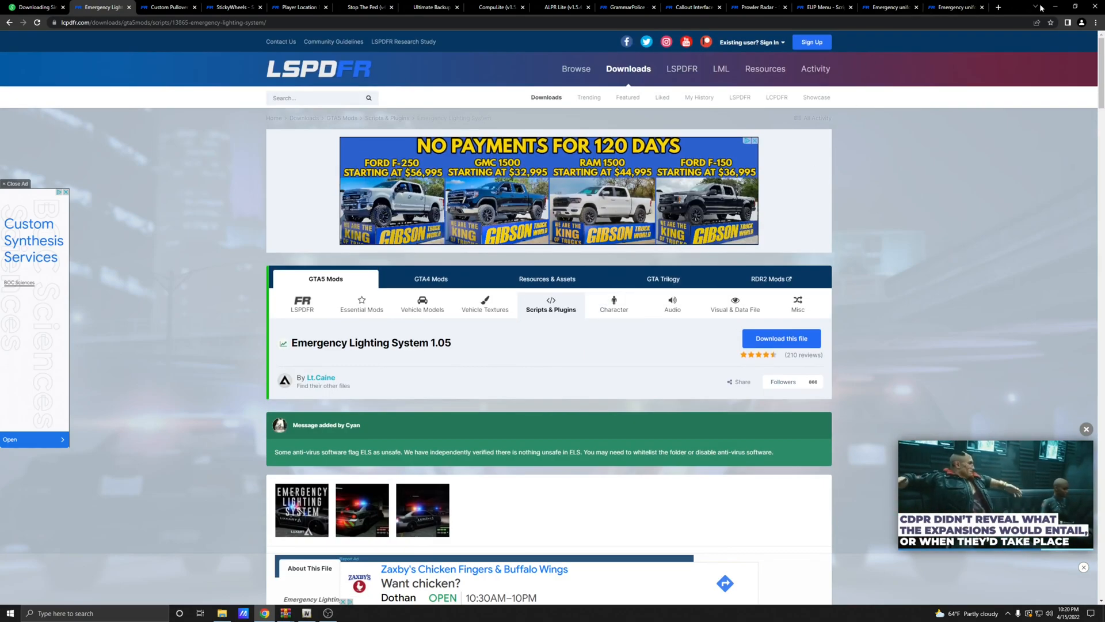
{"action": "left_click", "coordinate": [1056, 7]}
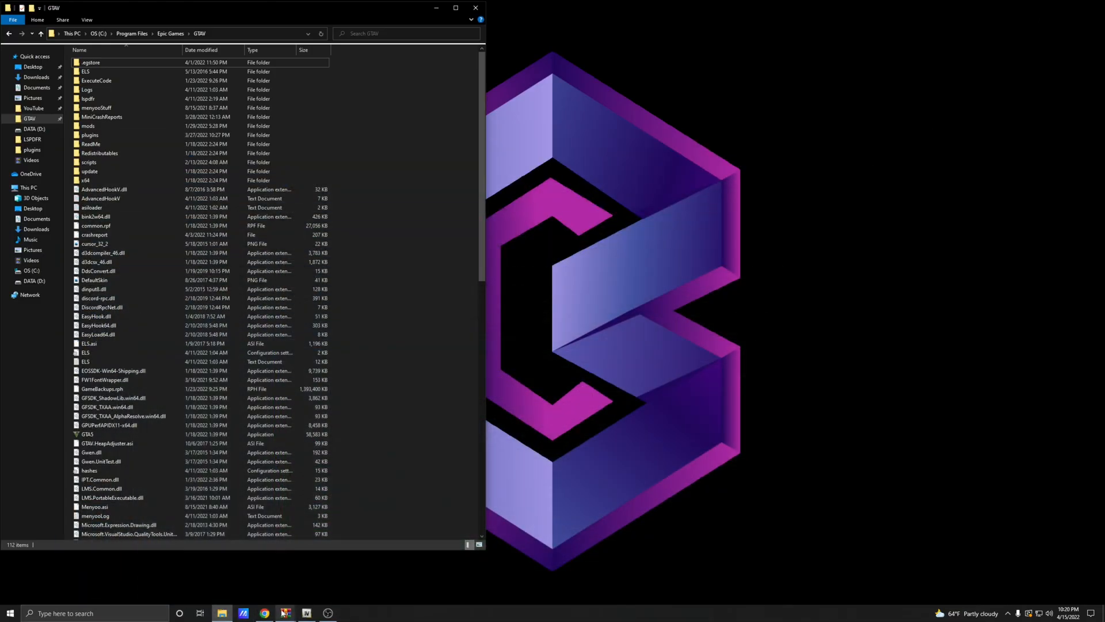
In ELS V1.05.rar, go to INSTALLATION FILES\Grand Theft Auto V and select the ELS folder, AdvancedHookV.dll, ELS.asi and ELS.ini.
{"action": "mouse_move", "coordinate": [285, 612]}
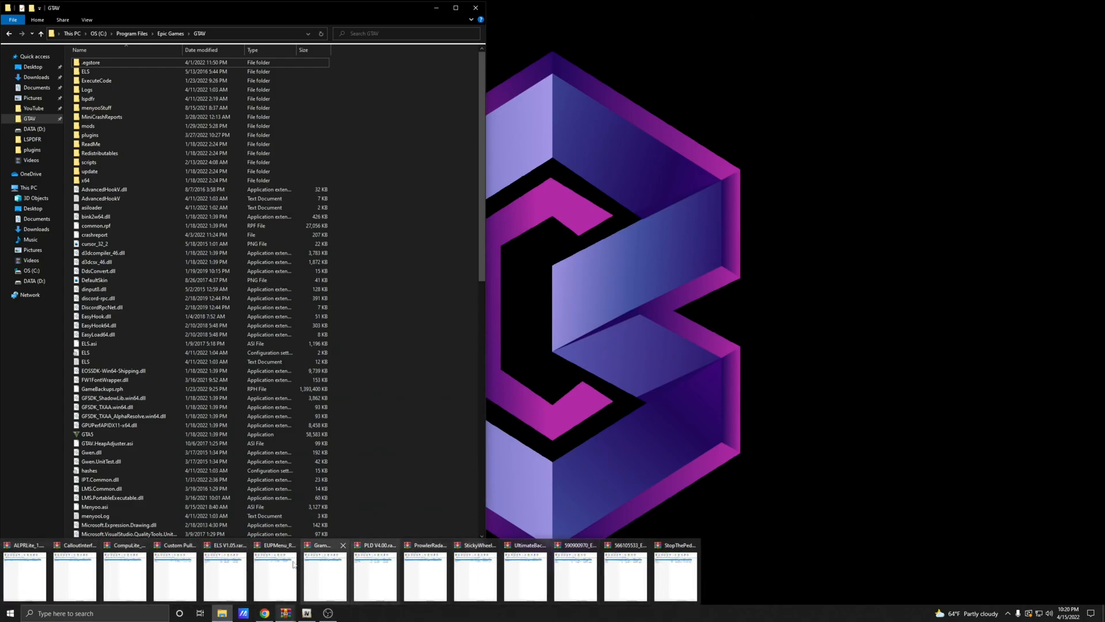
{"action": "left_click", "coordinate": [224, 575]}
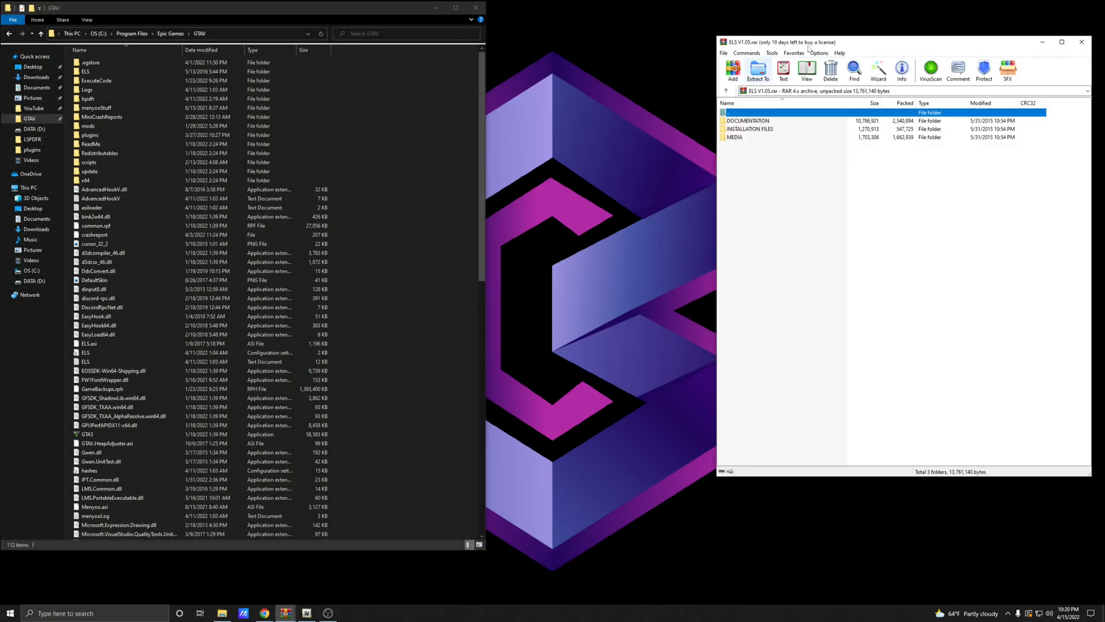
{"action": "left_click_drag", "start_coordinate": [920, 48], "coordinate": [757, 38]}
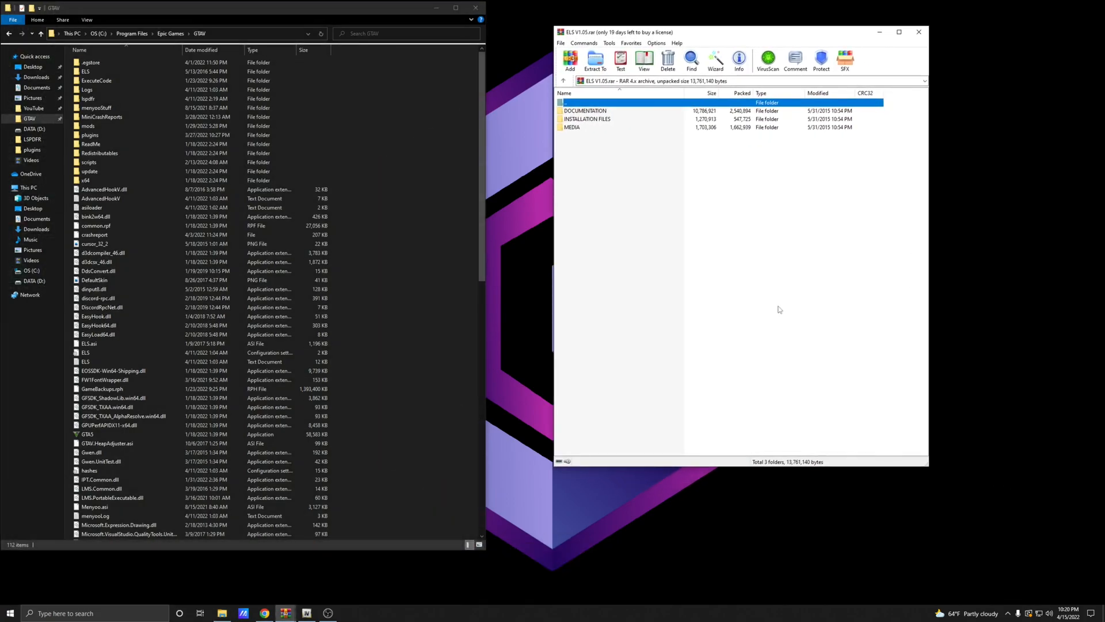
{"action": "double_click", "coordinate": [589, 119]}
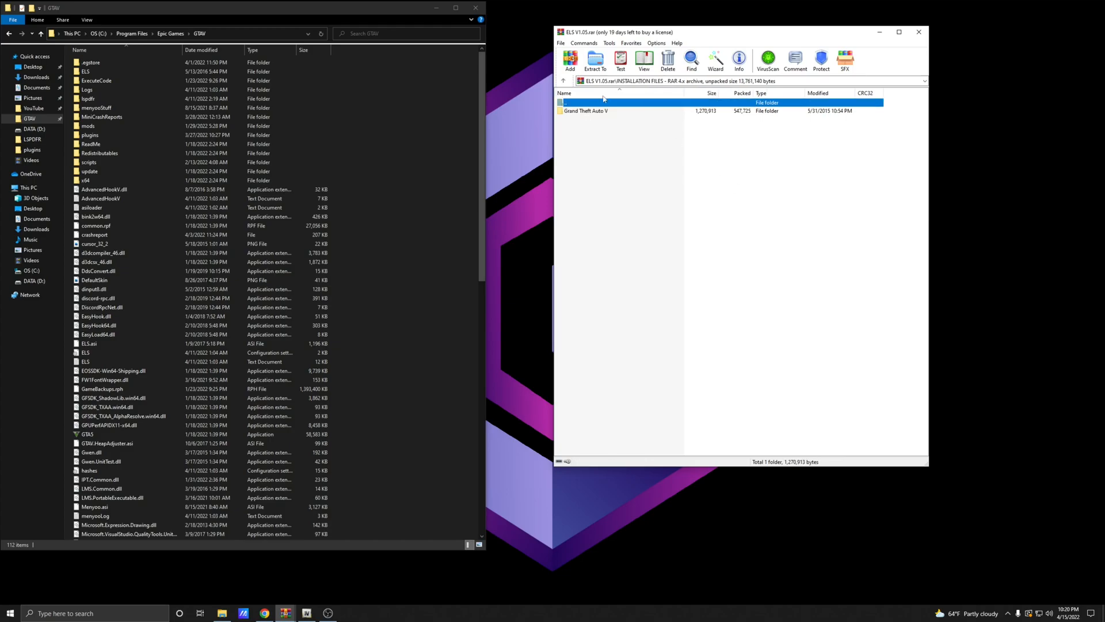
{"action": "double_click", "coordinate": [583, 111]}
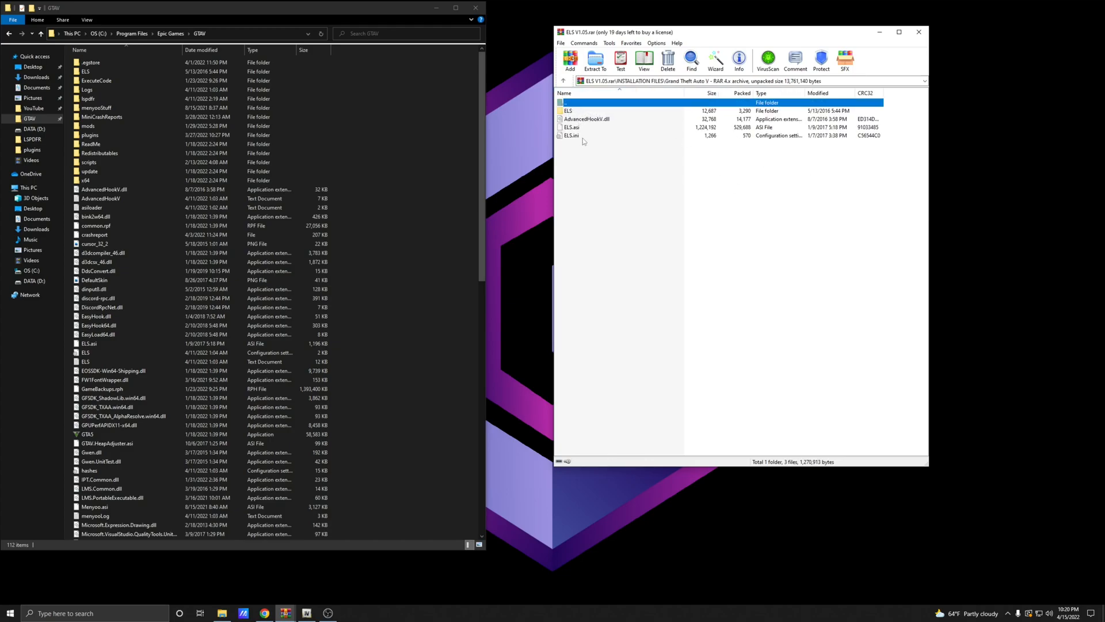
{"action": "left_click", "coordinate": [590, 166]}
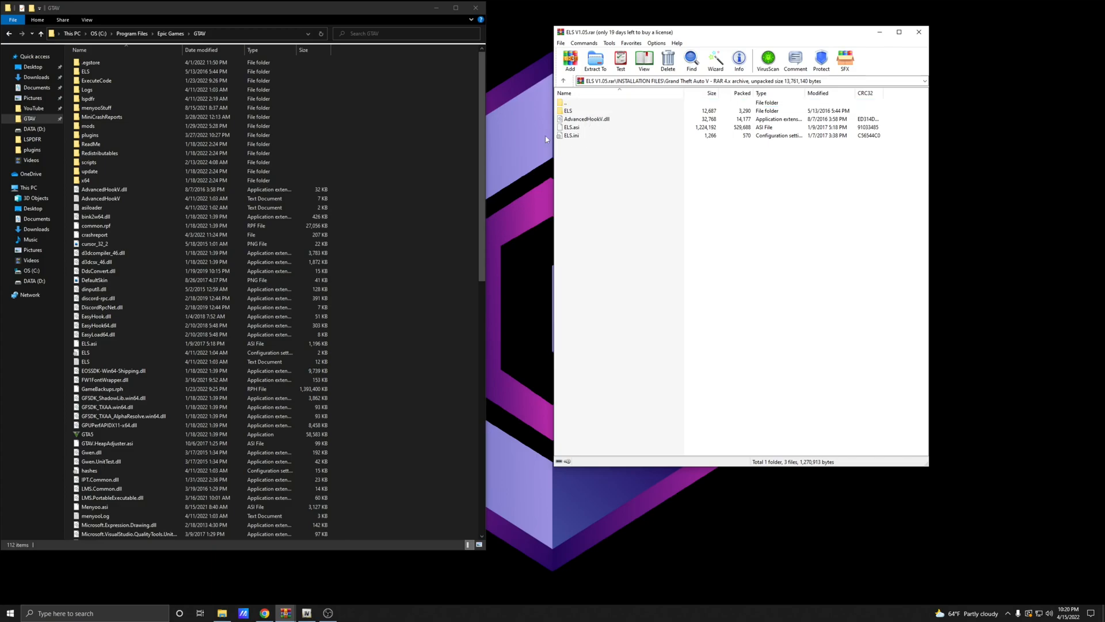
{"action": "left_click_drag", "start_coordinate": [576, 145], "coordinate": [578, 113]}
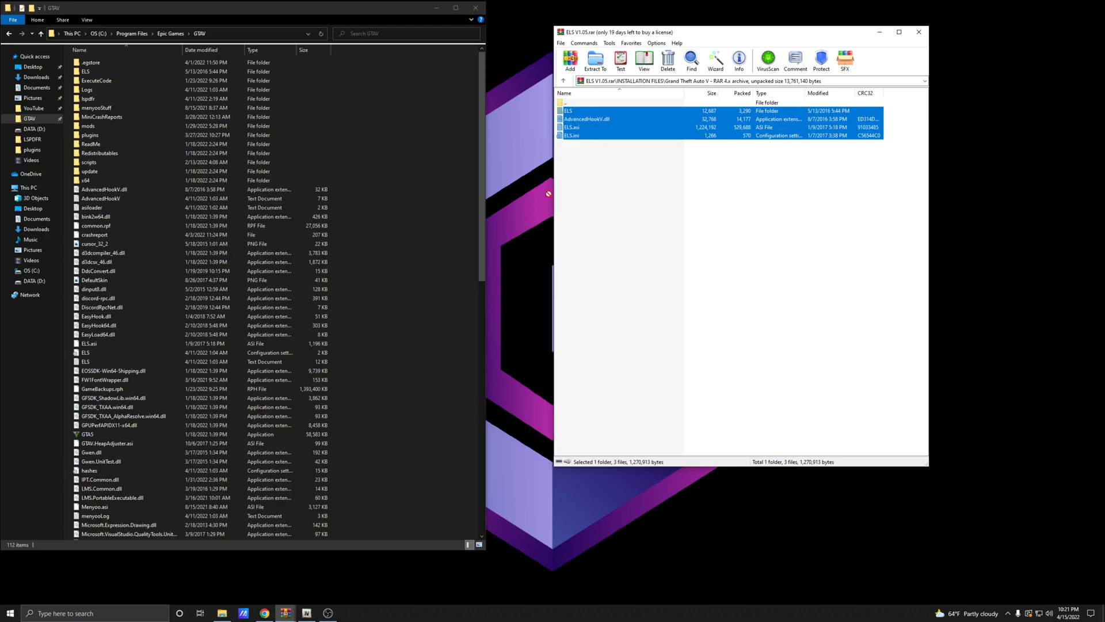
Mark the ELS folder, AdvancedHookV.dll and the loose ELS files in the GTAV folder, clear the selection, and close the ELS archive.
{"action": "left_click_drag", "start_coordinate": [382, 188], "coordinate": [400, 303]}
{"action": "left_click_drag", "start_coordinate": [229, 252], "coordinate": [85, 72]}
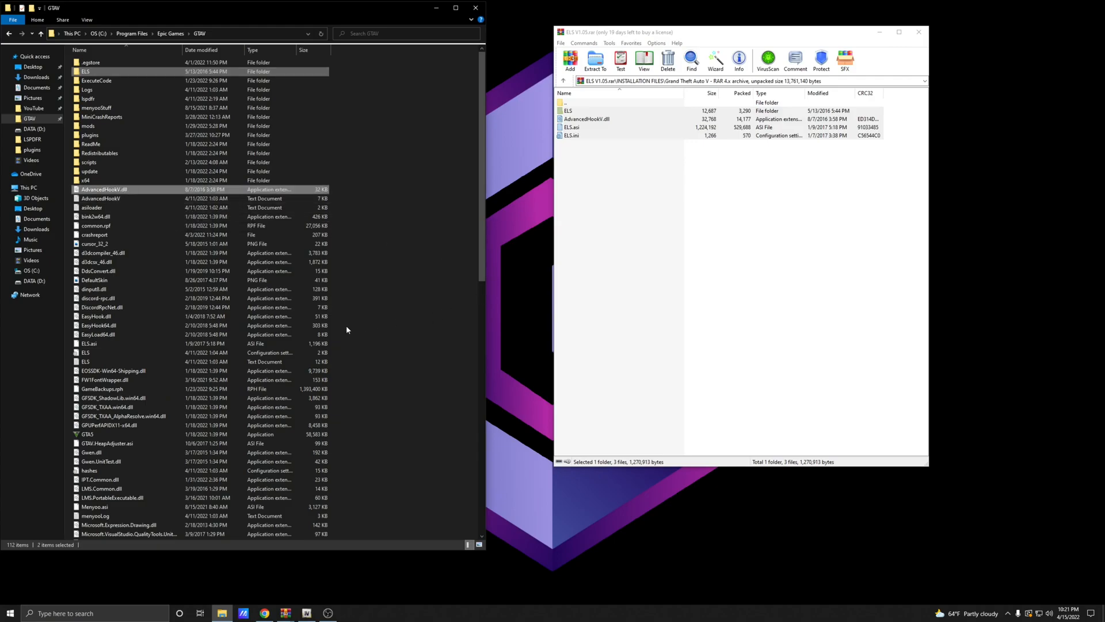
{"action": "left_click", "coordinate": [103, 353], "text": "ctrl"}
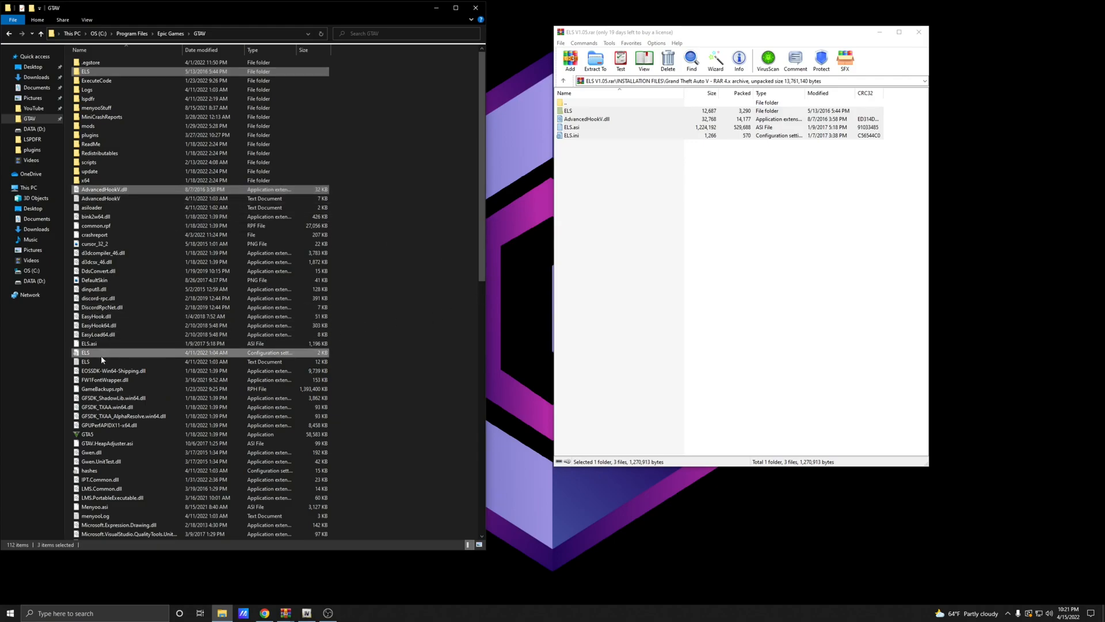
{"action": "left_click", "coordinate": [113, 345], "text": "ctrl"}
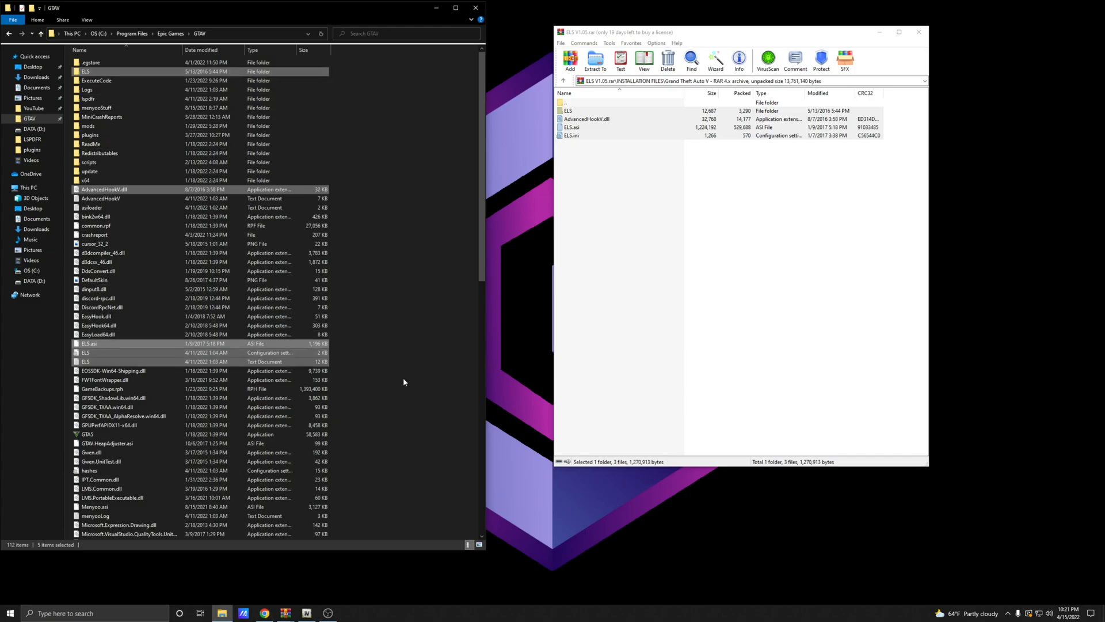
{"action": "left_click", "coordinate": [448, 246]}
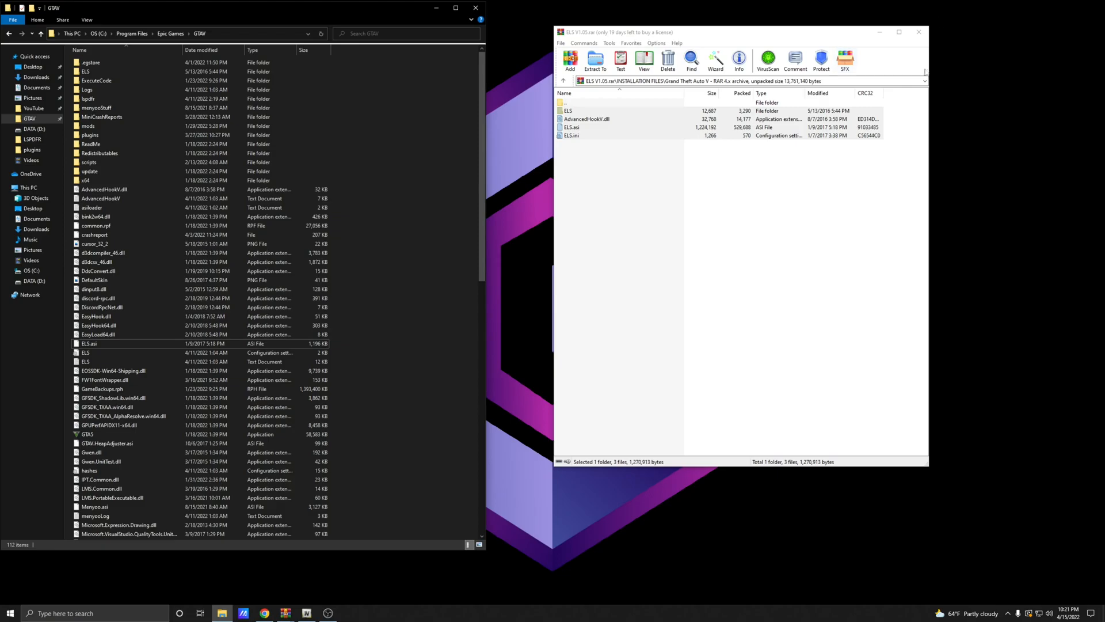
{"action": "left_click", "coordinate": [919, 33]}
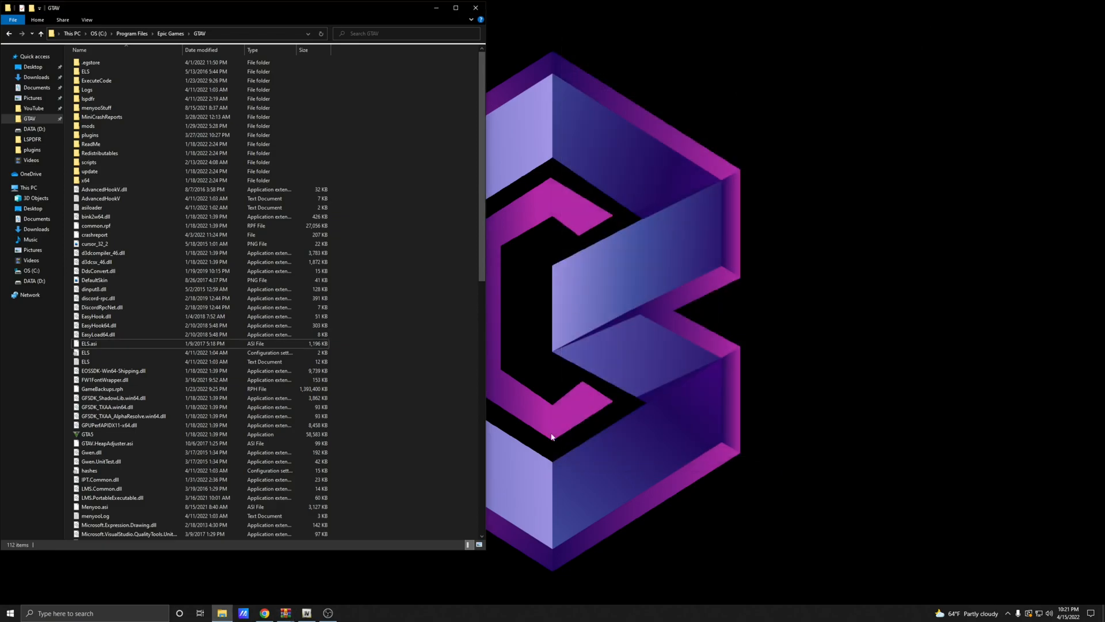
Switch to Chrome, open the Custom Pullover 1.1.0.1 page, request its download, and agree to the download terms.
{"action": "left_click", "coordinate": [264, 612]}
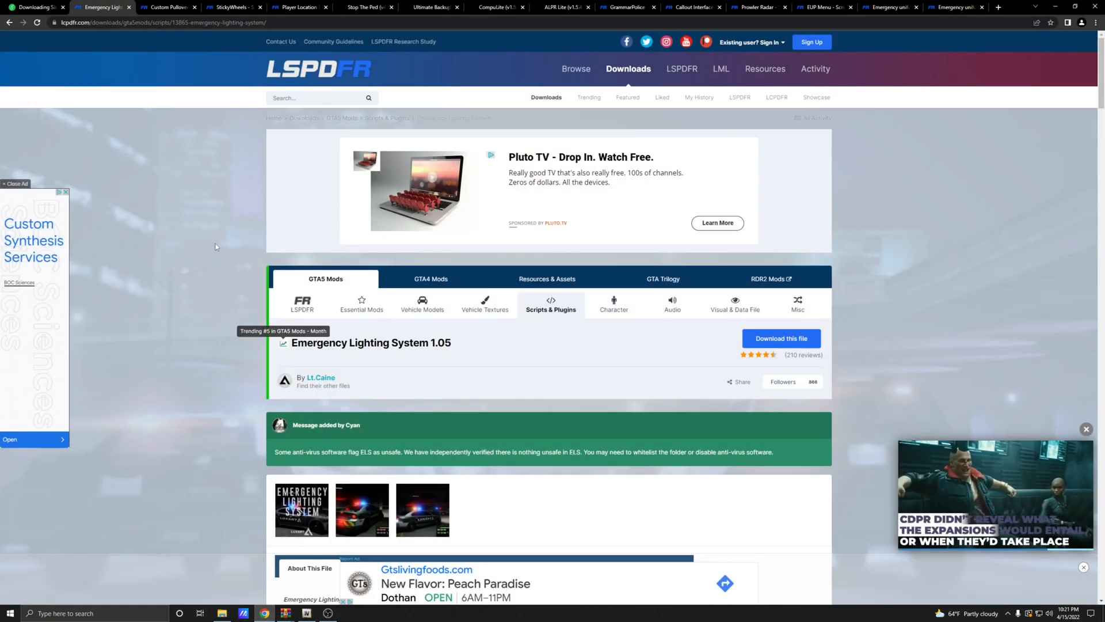
{"action": "left_click", "coordinate": [182, 6]}
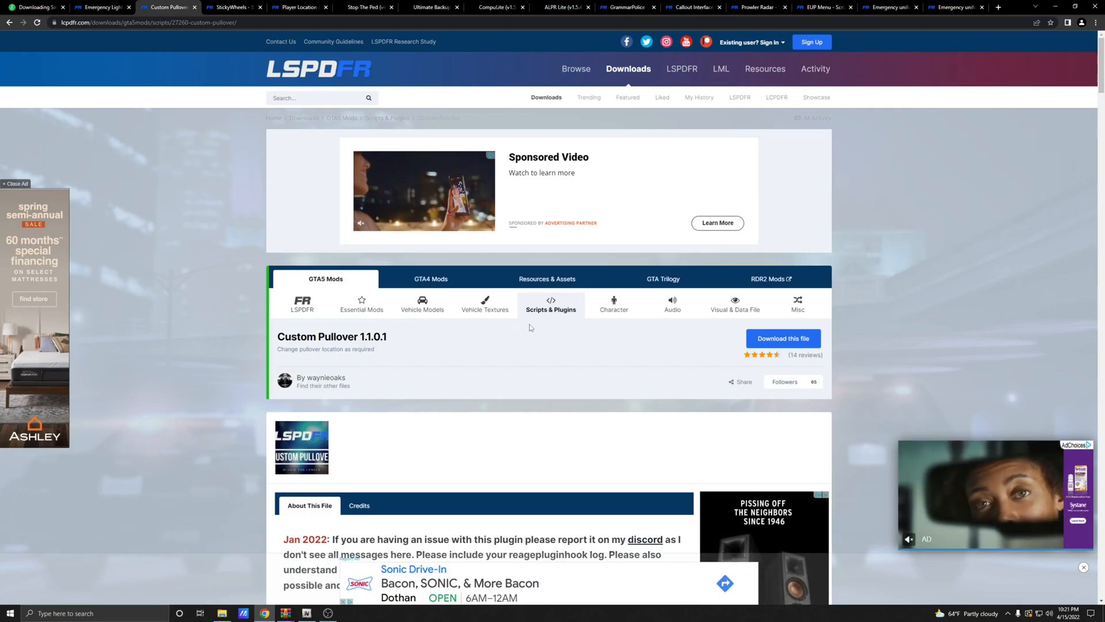
{"action": "scroll", "coordinate": [527, 328], "scroll_direction": "down", "scroll_amount": 3}
{"action": "scroll", "coordinate": [530, 331], "scroll_direction": "down", "scroll_amount": 6}
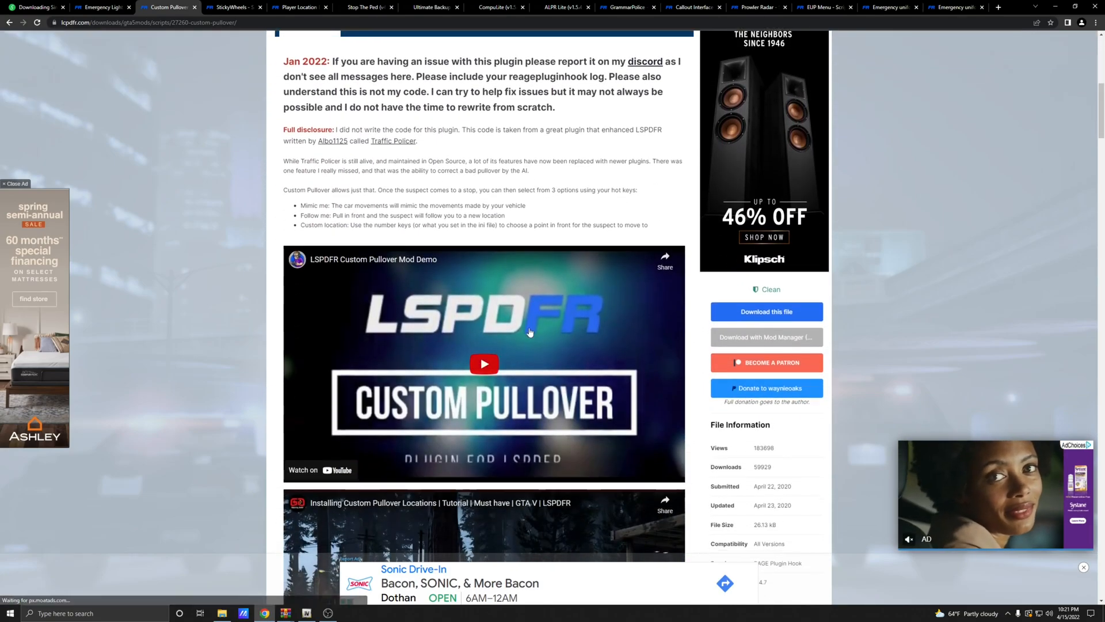
{"action": "scroll", "coordinate": [530, 333], "scroll_direction": "up", "scroll_amount": 4}
{"action": "scroll", "coordinate": [530, 331], "scroll_direction": "down", "scroll_amount": 3}
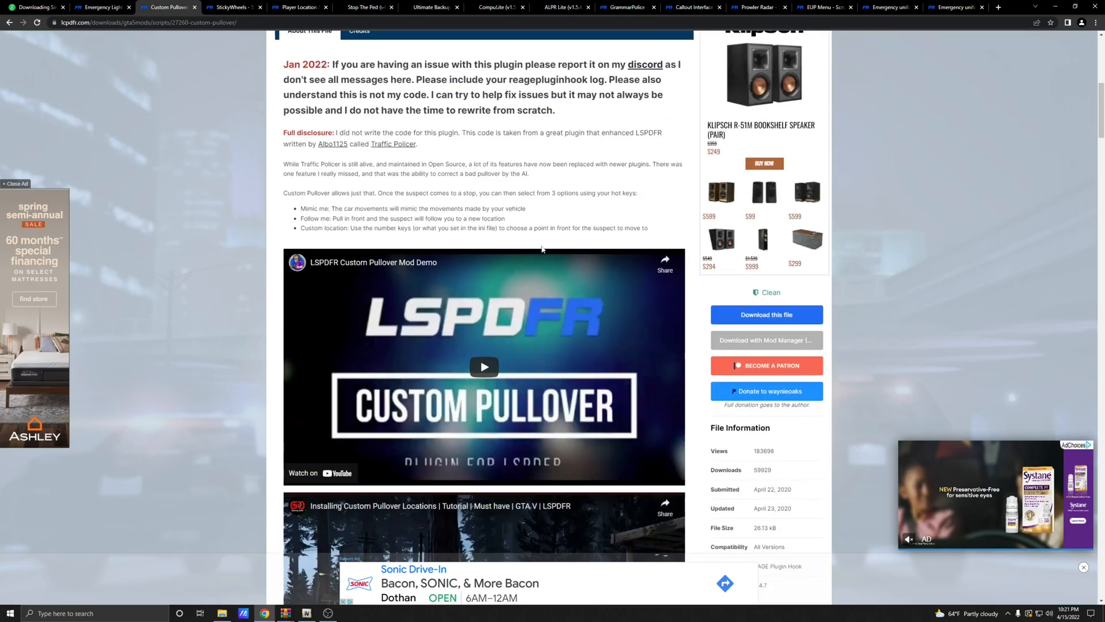
{"action": "left_click", "coordinate": [782, 316]}
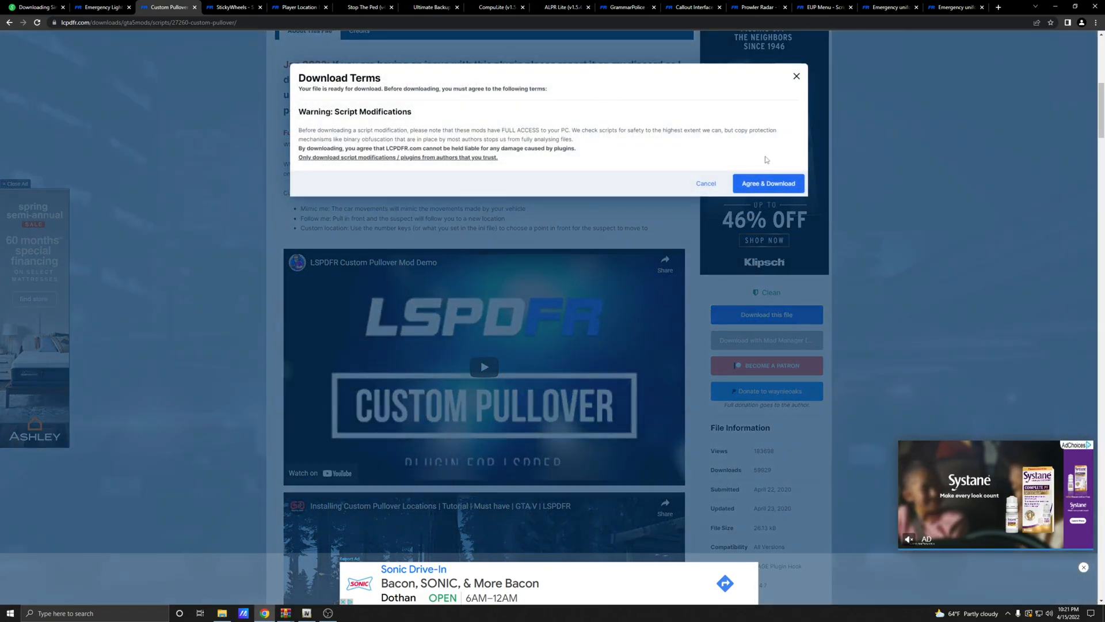
{"action": "left_click", "coordinate": [769, 183]}
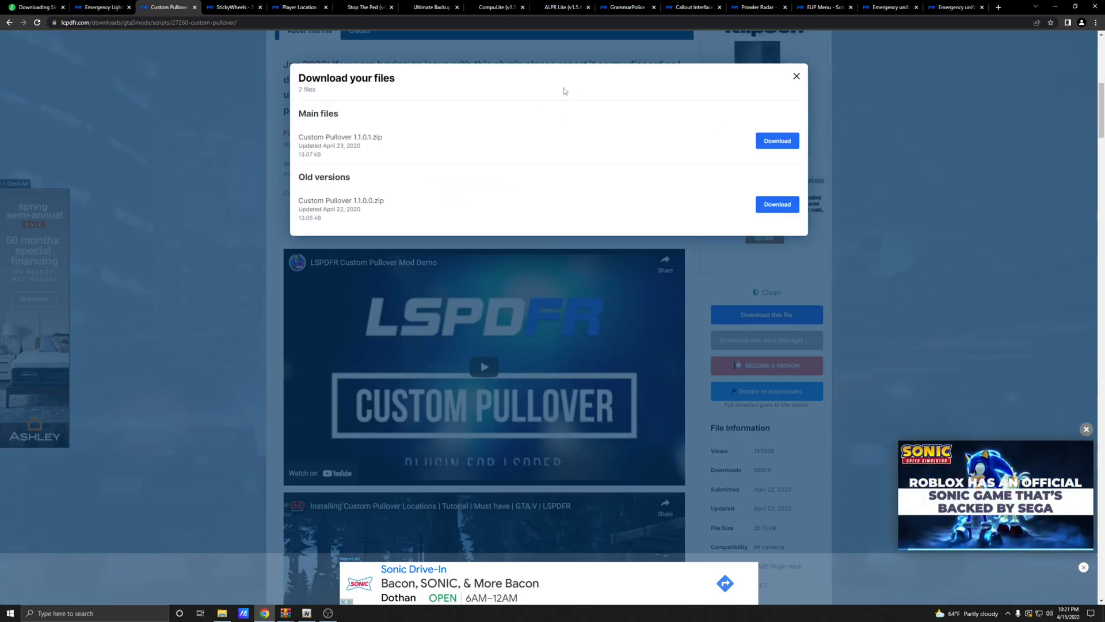
Compare the offered Custom Pullover files with the page's version, mark 1.1.0.1.zip under the main files, and dismiss the list.
{"action": "scroll", "coordinate": [581, 201], "scroll_direction": "up", "scroll_amount": 5}
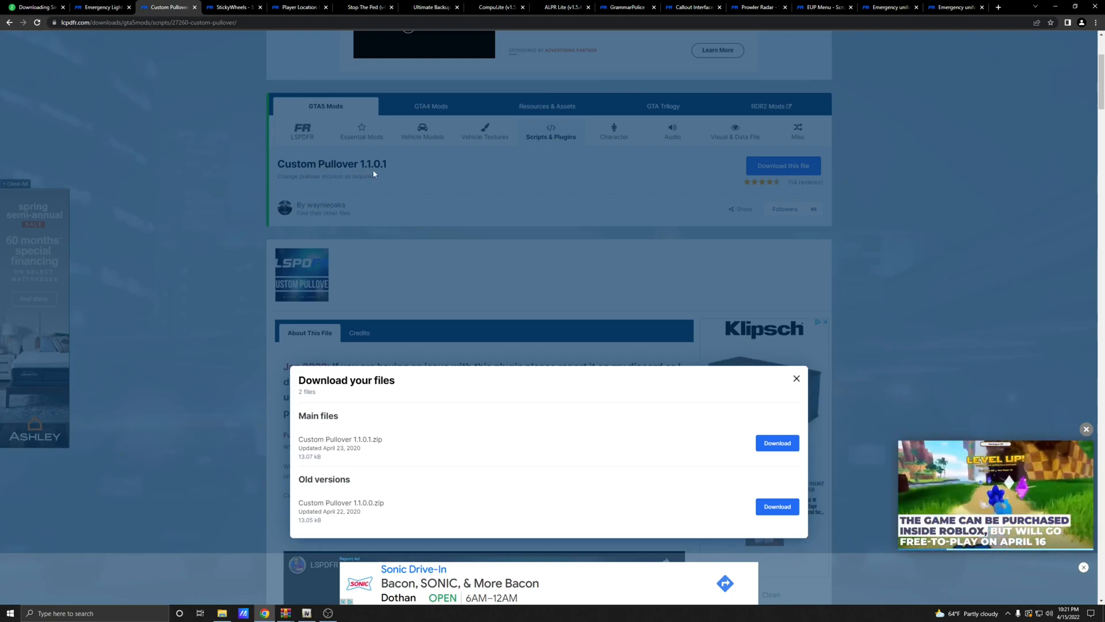
{"action": "scroll", "coordinate": [381, 277], "scroll_direction": "down", "scroll_amount": 1}
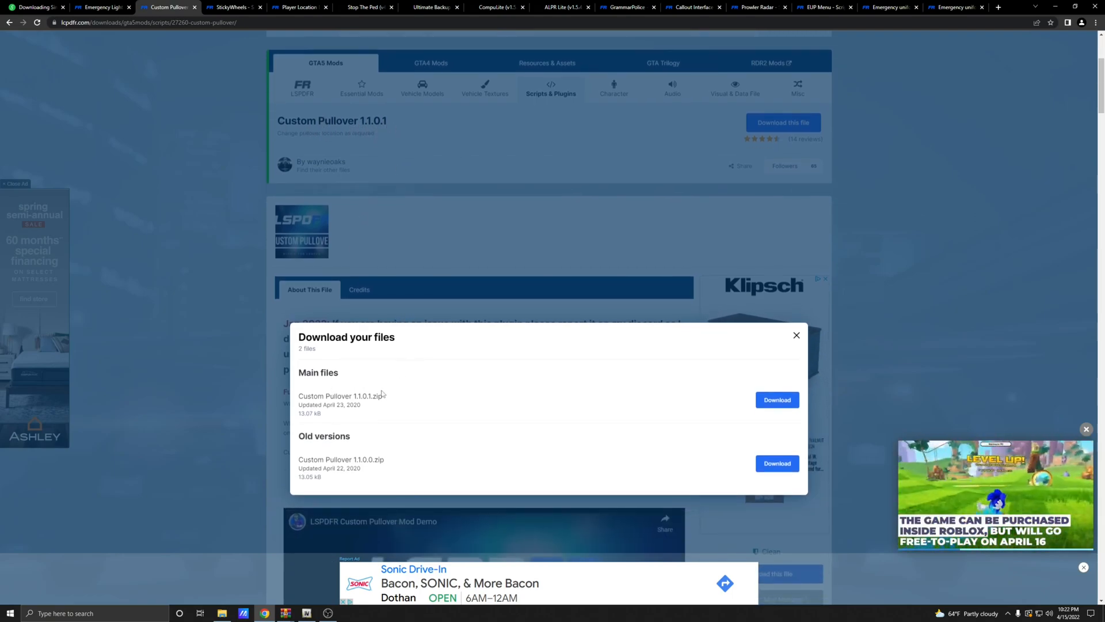
{"action": "left_click_drag", "start_coordinate": [351, 397], "coordinate": [387, 400]}
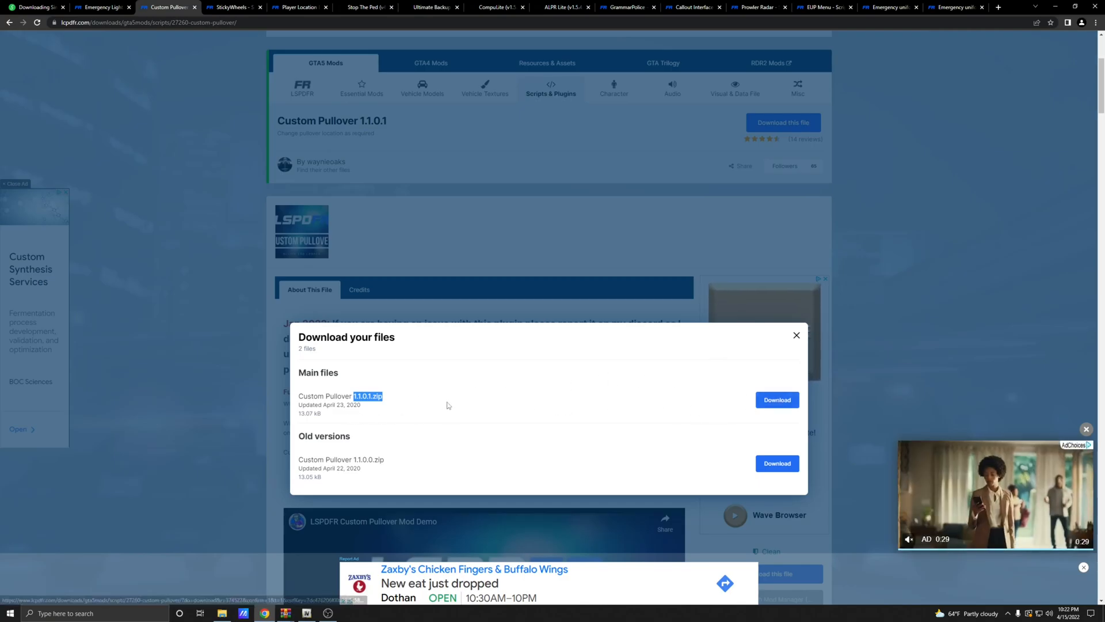
{"action": "left_click", "coordinate": [797, 335]}
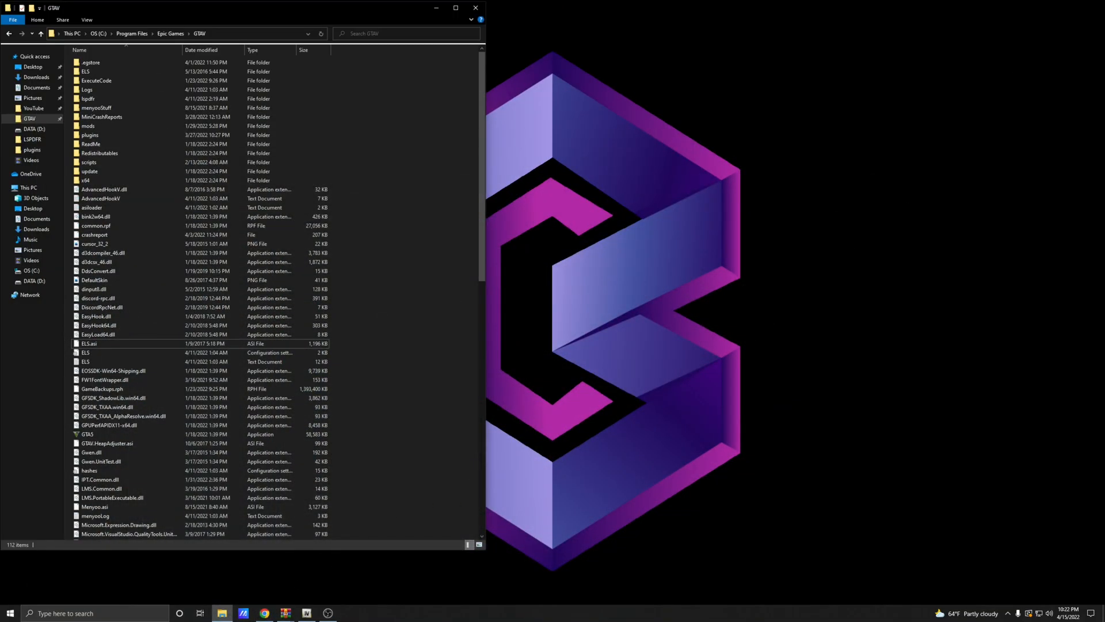
Bring up the Custom Pullover 1.1.0.1.zip archive beside the GTAV folder, select its Plugins folder, and point out the matching plugins folder in GTAV.
{"action": "mouse_move", "coordinate": [287, 614]}
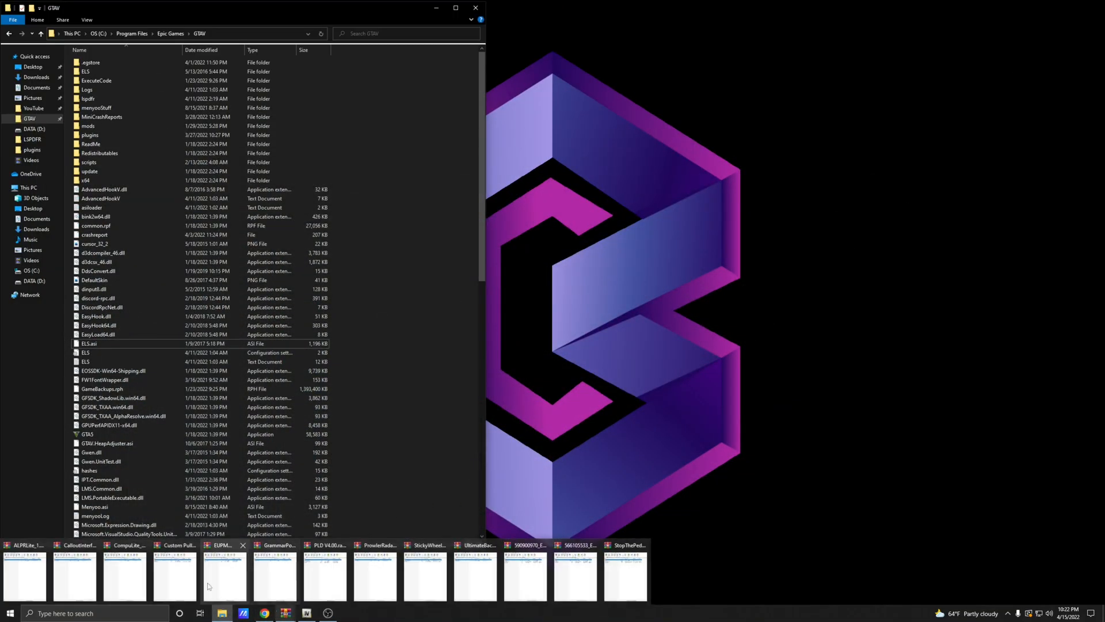
{"action": "left_click", "coordinate": [184, 572]}
{"action": "left_click_drag", "start_coordinate": [879, 38], "coordinate": [769, 38]}
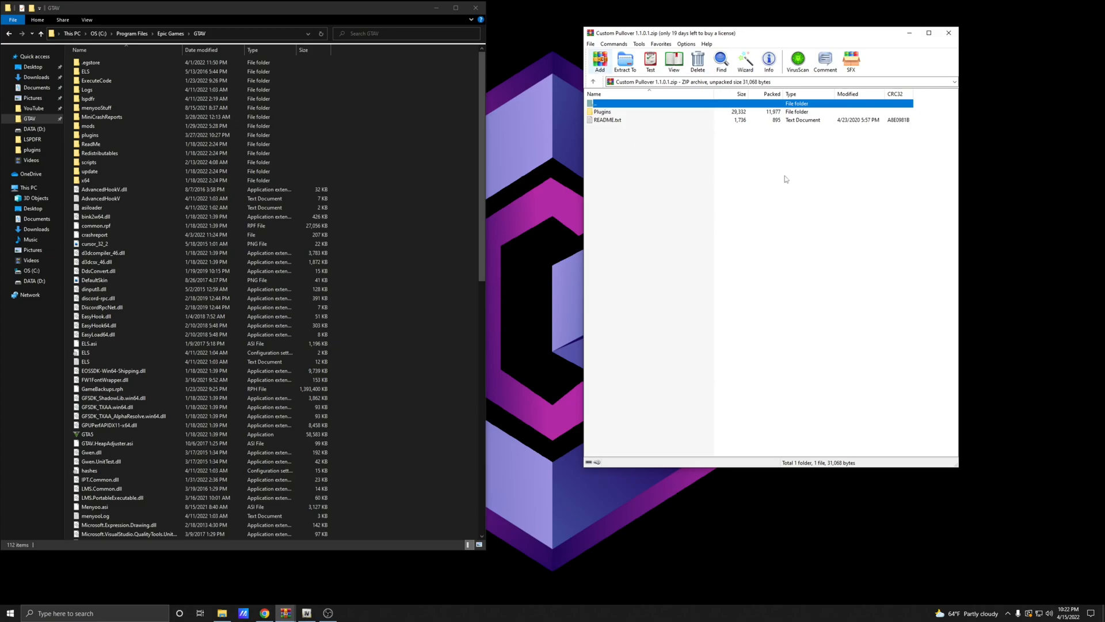
{"action": "left_click", "coordinate": [608, 113]}
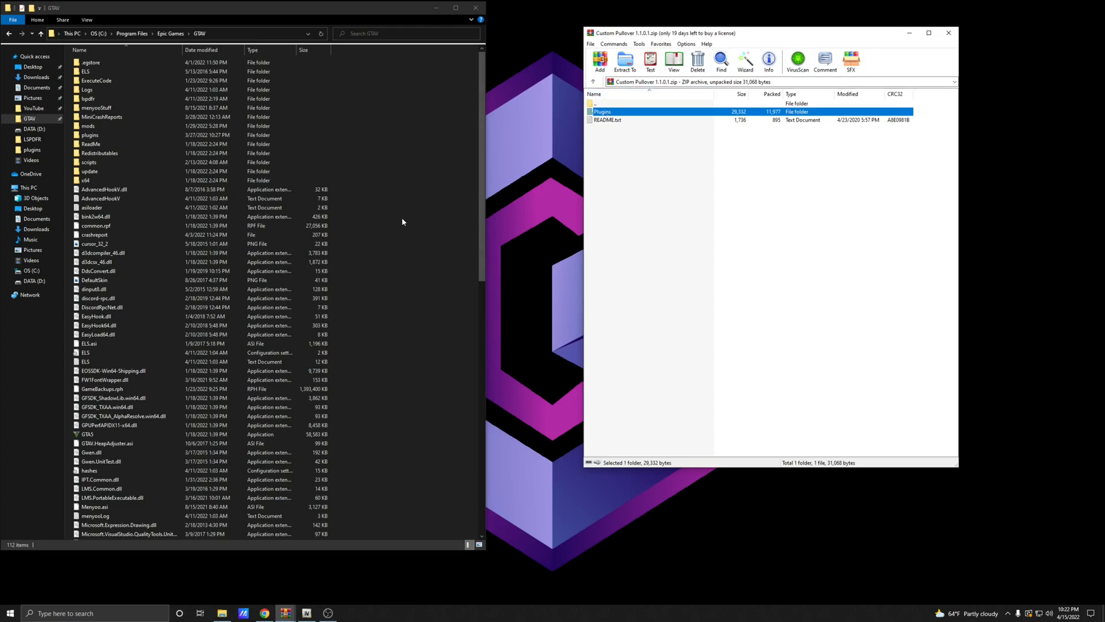
{"action": "left_click", "coordinate": [89, 135]}
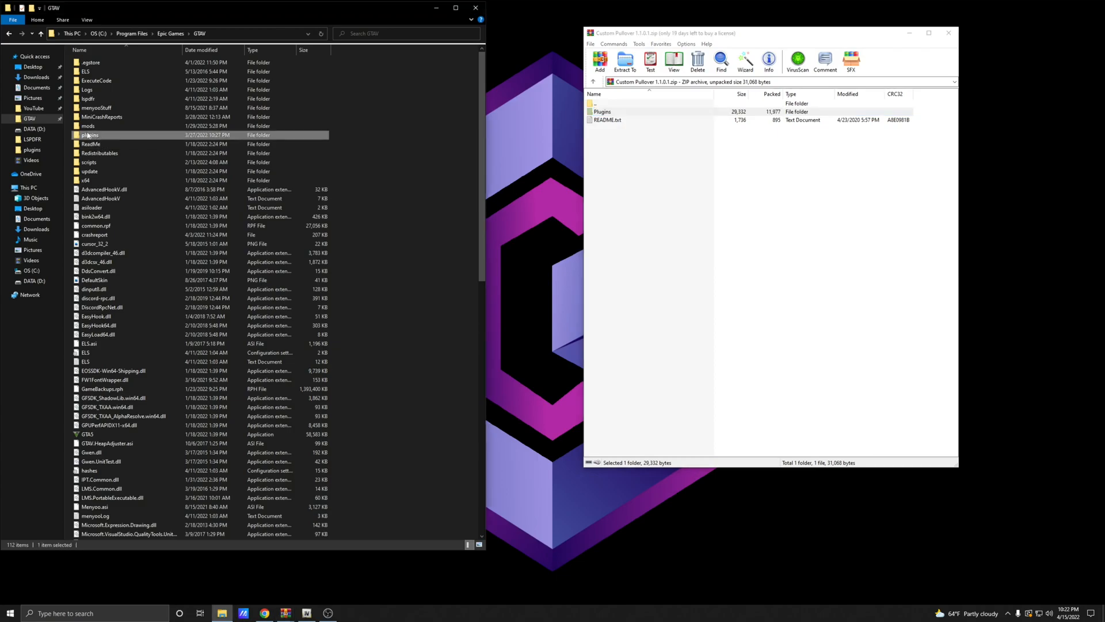
{"action": "left_click", "coordinate": [388, 216]}
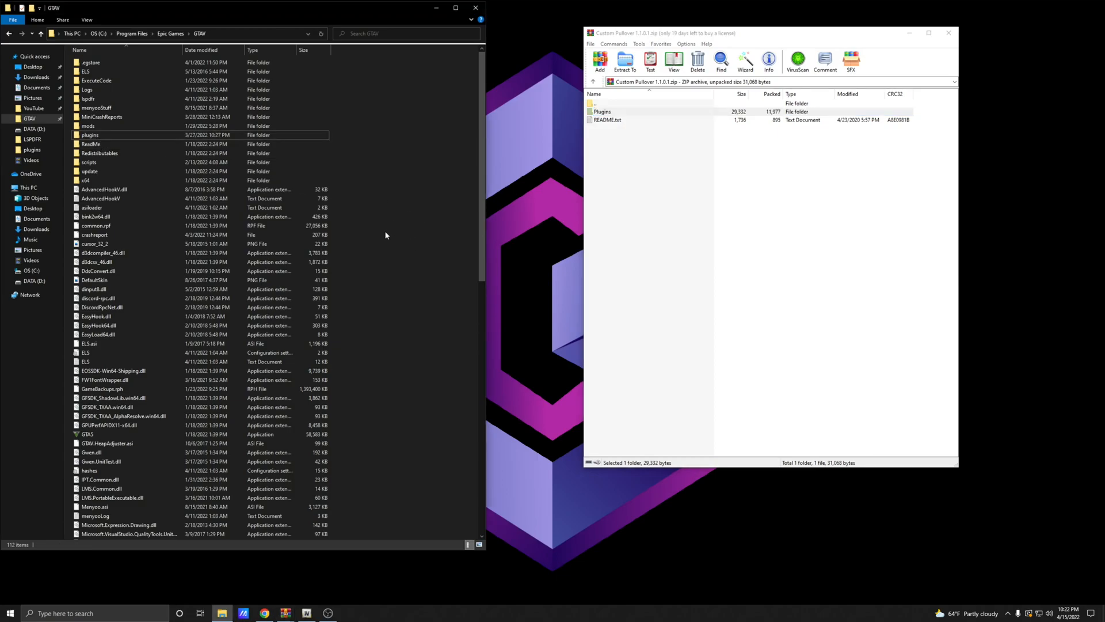
{"action": "right_click", "coordinate": [384, 230]}
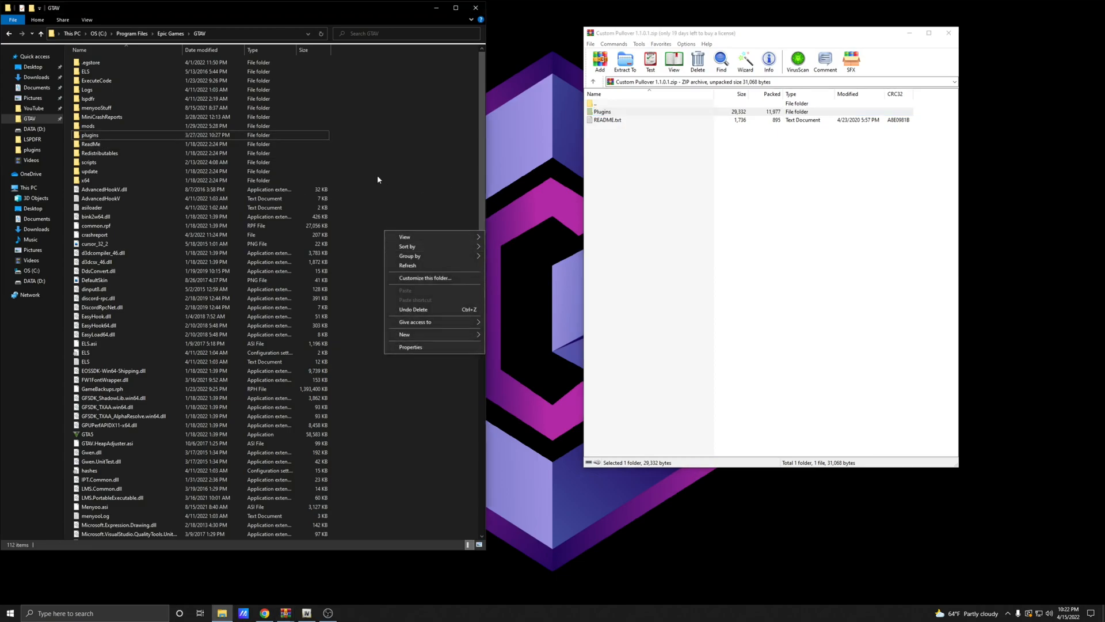
{"action": "mouse_move", "coordinate": [426, 335]}
{"action": "left_click", "coordinate": [417, 171]}
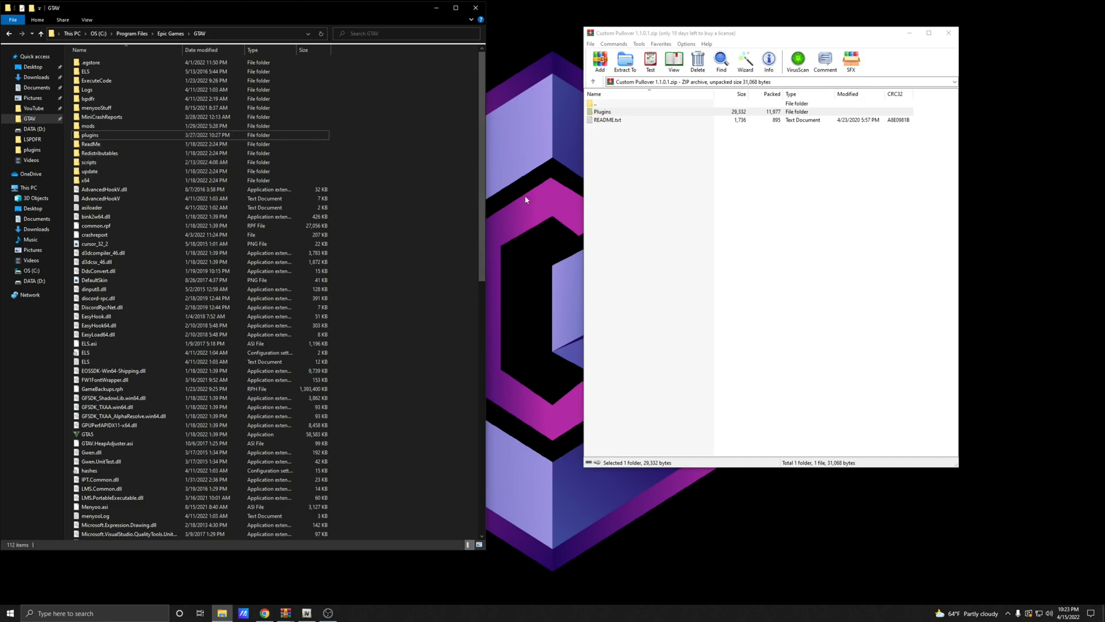
Select the archive's Plugins folder, go to plugins\LSPDFR in GTAV, and mark Custom Pullover.dll and the Custom Pullover settings file.
{"action": "left_click", "coordinate": [614, 111]}
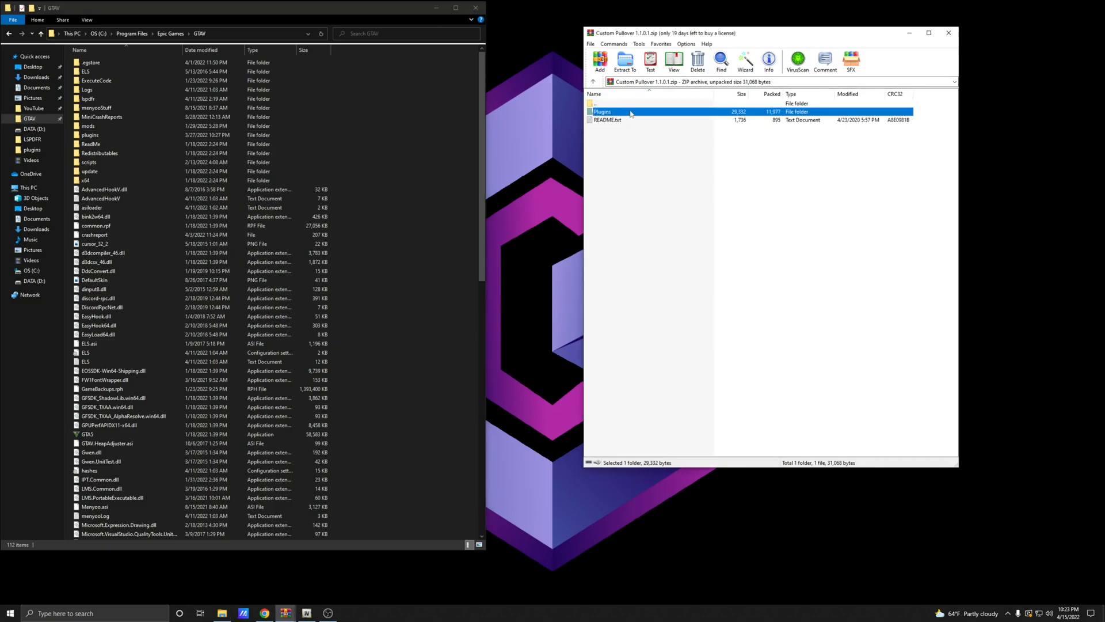
{"action": "mouse_move", "coordinate": [630, 115]}
{"action": "left_mouse_down"}
{"action": "mouse_move", "coordinate": [617, 209]}
{"action": "mouse_move", "coordinate": [419, 271]}
{"action": "mouse_move", "coordinate": [410, 214]}
{"action": "mouse_move", "coordinate": [414, 276]}
{"action": "mouse_move", "coordinate": [150, 109]}
{"action": "mouse_move", "coordinate": [438, 286]}
{"action": "mouse_move", "coordinate": [426, 266]}
{"action": "mouse_move", "coordinate": [635, 109]}
{"action": "left_mouse_up"}
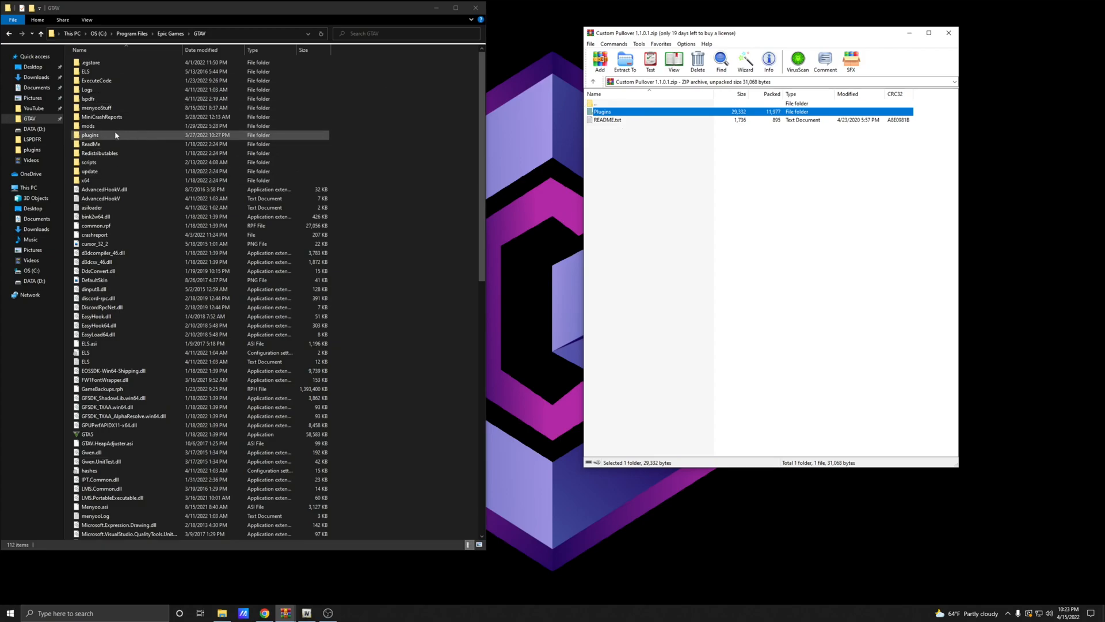
{"action": "double_click", "coordinate": [95, 137]}
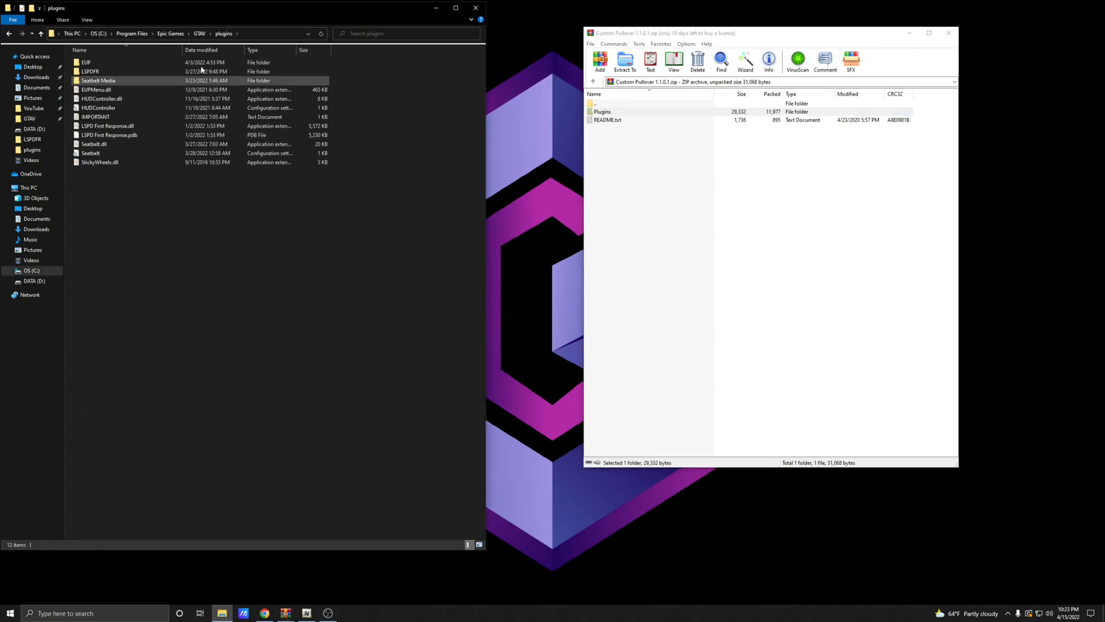
{"action": "double_click", "coordinate": [95, 72]}
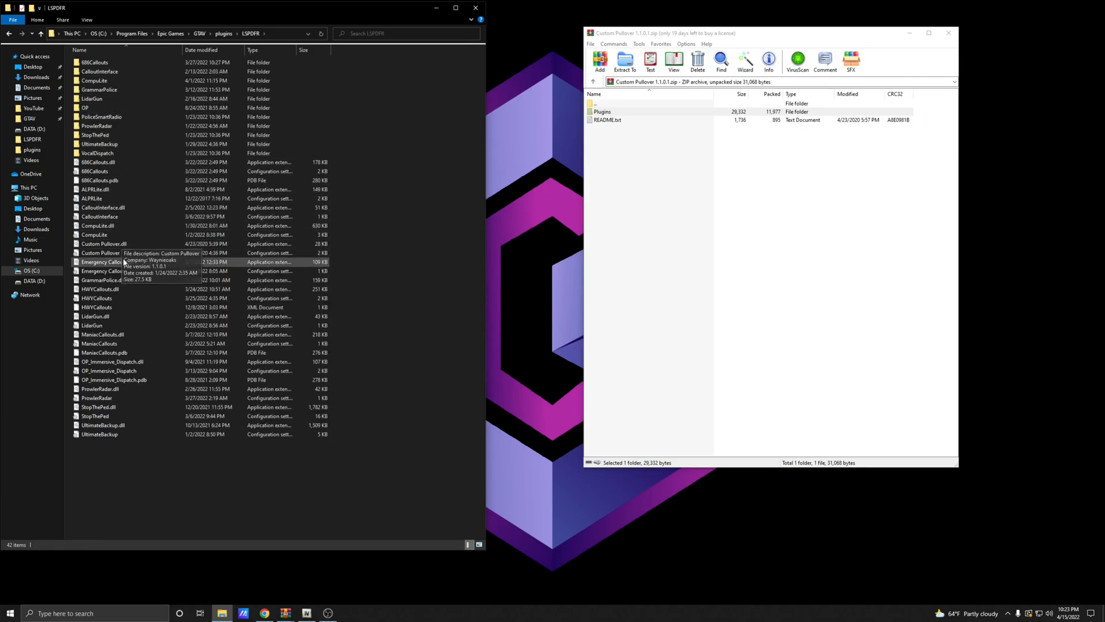
{"action": "left_click", "coordinate": [115, 245]}
{"action": "left_click", "coordinate": [118, 253], "text": "shift"}
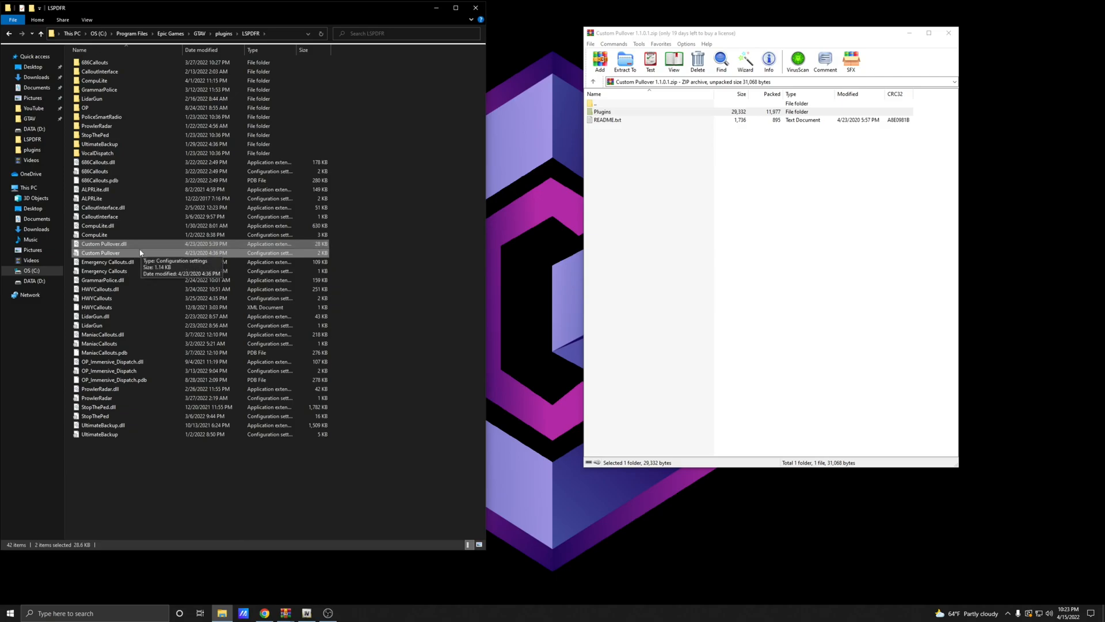
Clear the file selection, return to the main GTAV folder, and close the Custom Pullover archive.
{"action": "left_click", "coordinate": [432, 113]}
{"action": "left_click", "coordinate": [10, 34]}
{"action": "left_click", "coordinate": [9, 34]}
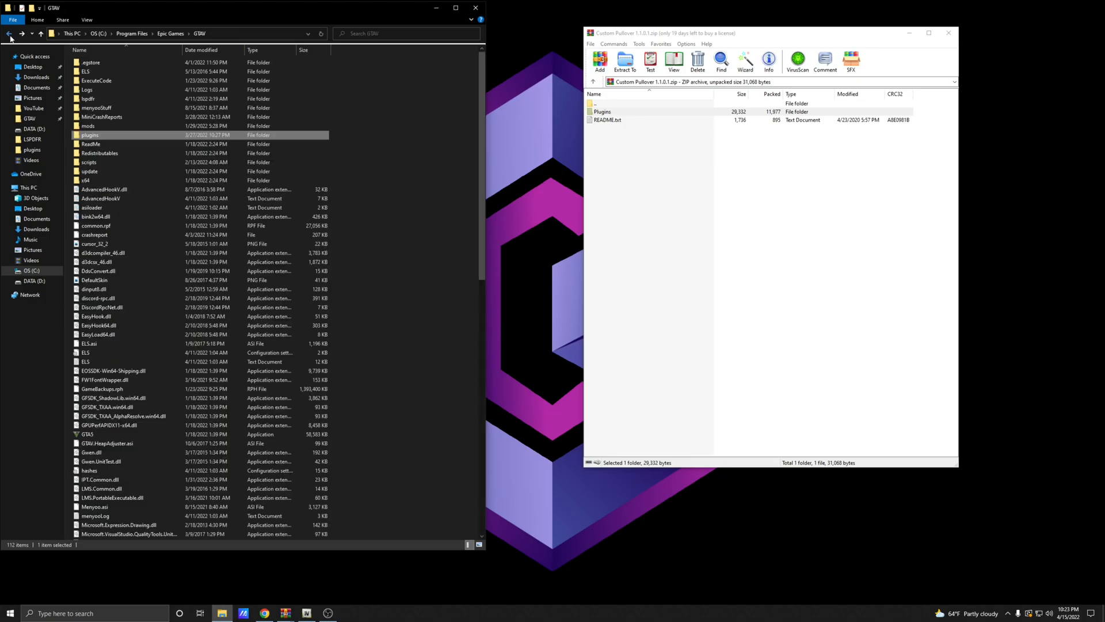
{"action": "left_click", "coordinate": [433, 119]}
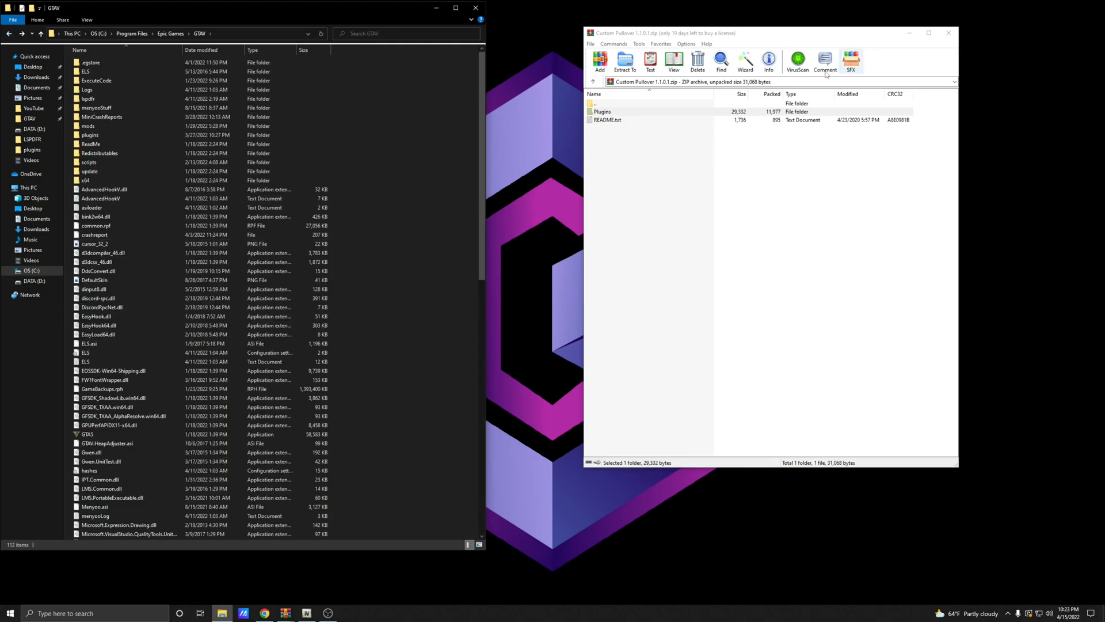
{"action": "left_click", "coordinate": [949, 33]}
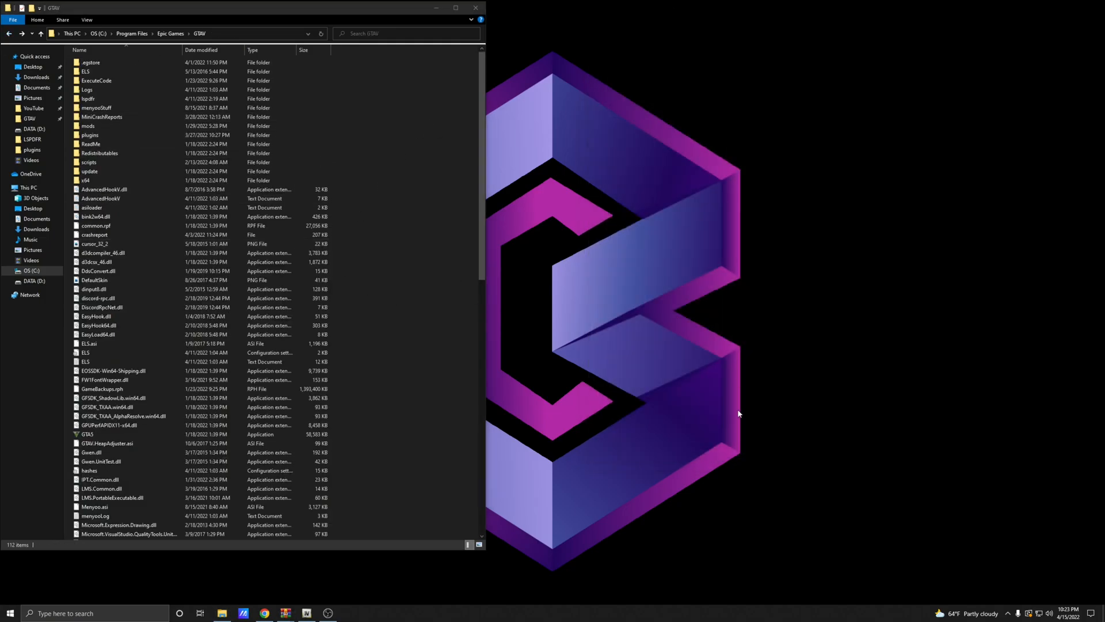
Switch to Chrome, open the StickyWheels 0.2.0.0 page, and read its description, requirements and version notes.
{"action": "left_click", "coordinate": [264, 612]}
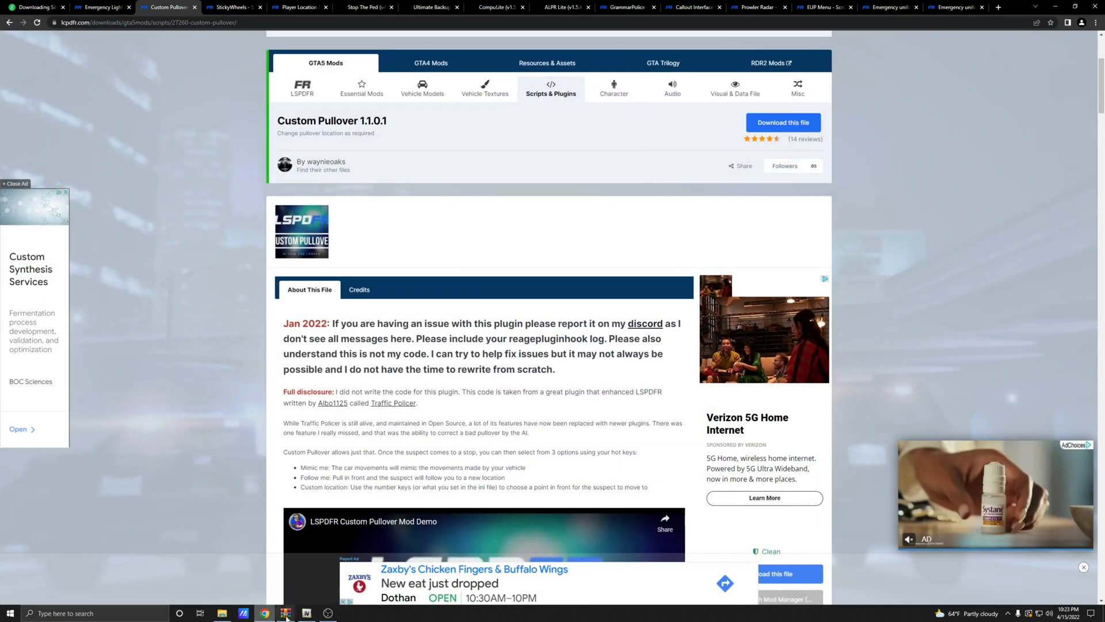
{"action": "left_click", "coordinate": [232, 7]}
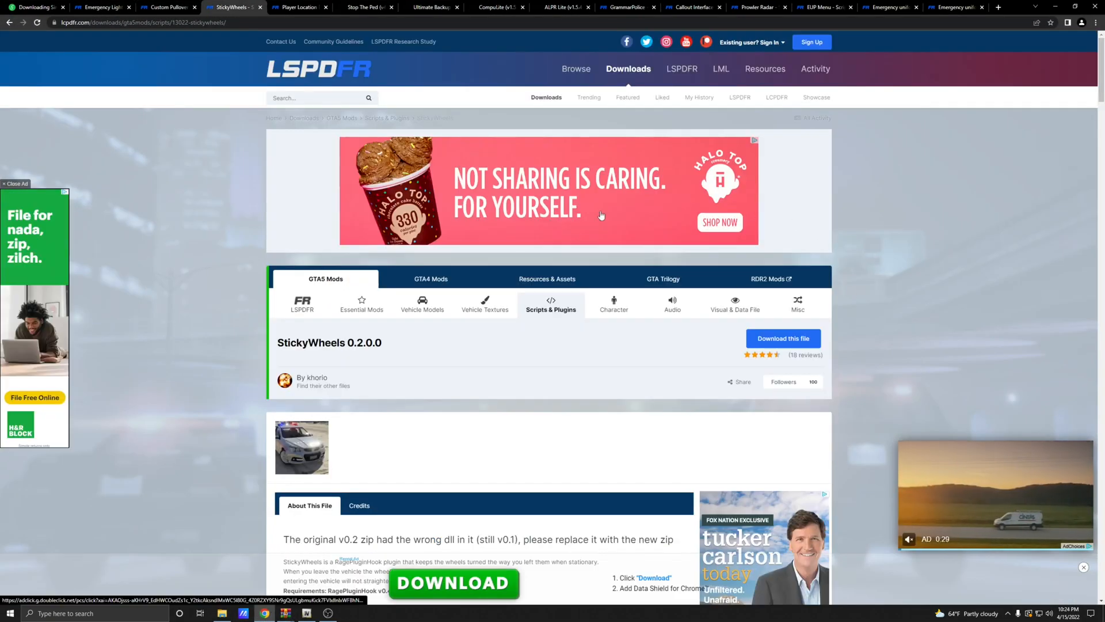
{"action": "scroll", "coordinate": [484, 330], "scroll_direction": "down", "scroll_amount": 2}
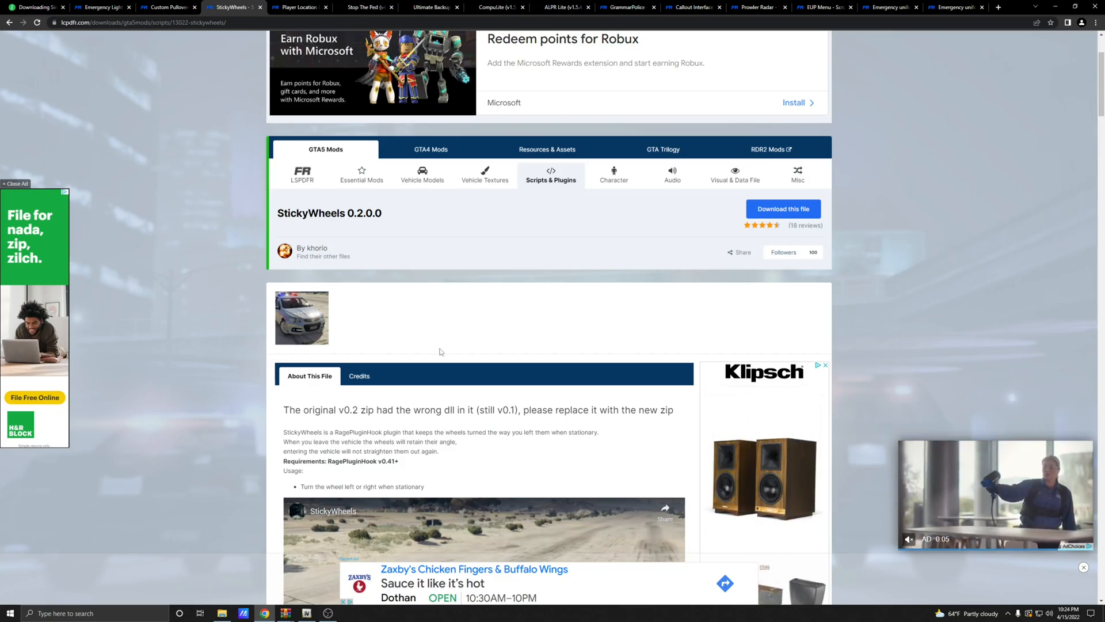
{"action": "scroll", "coordinate": [438, 322], "scroll_direction": "down", "scroll_amount": 3}
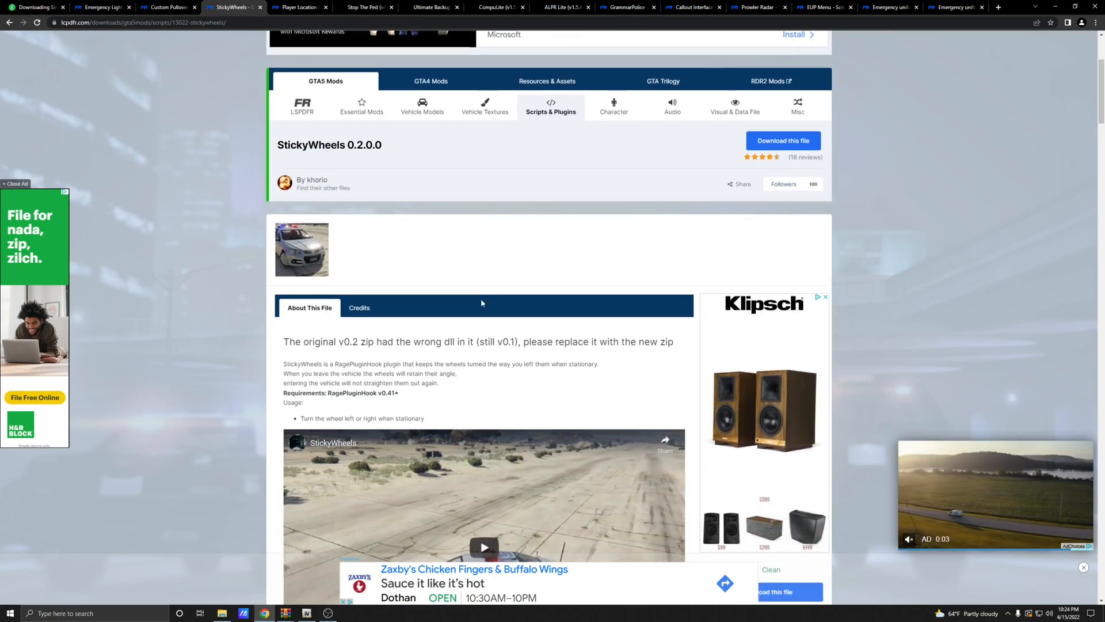
{"action": "scroll", "coordinate": [538, 331], "scroll_direction": "down", "scroll_amount": 3}
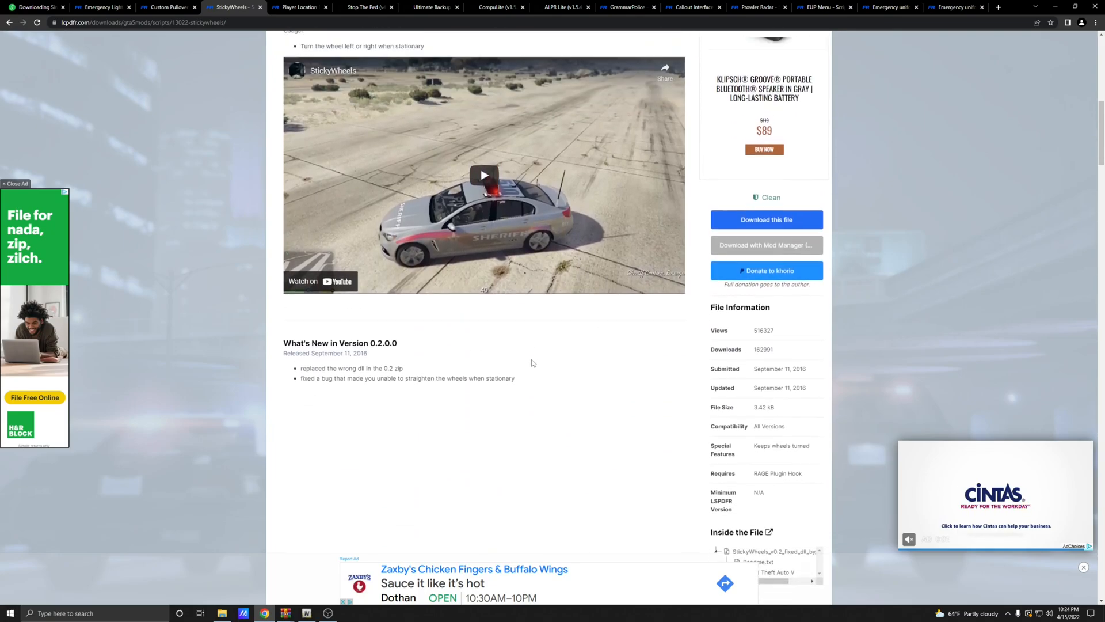
{"action": "scroll", "coordinate": [562, 373], "scroll_direction": "up", "scroll_amount": 1}
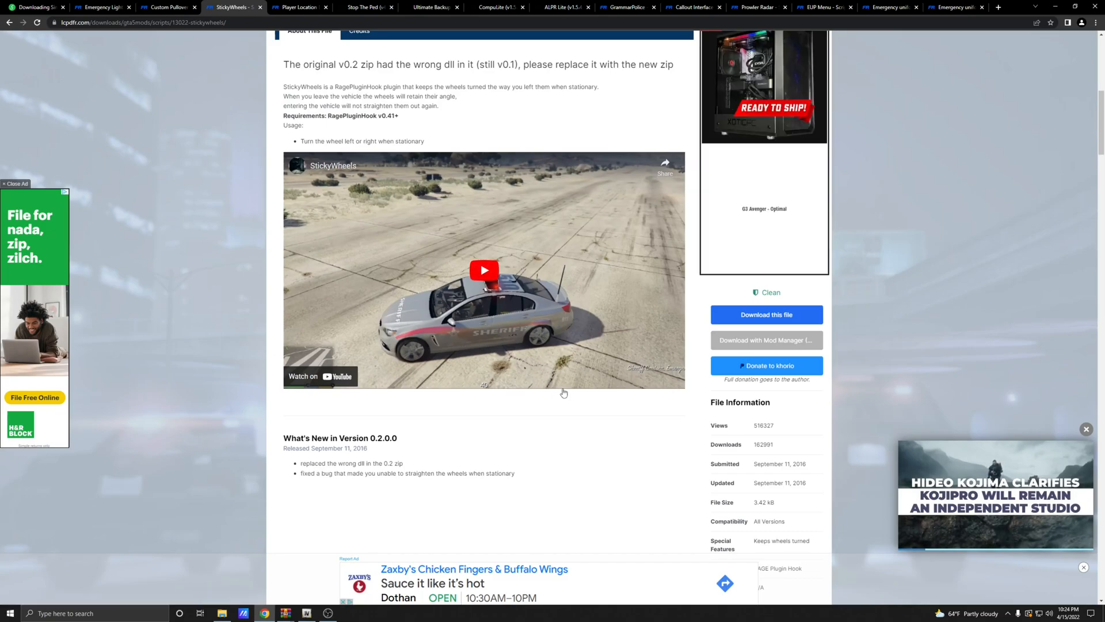
{"action": "scroll", "coordinate": [608, 433], "scroll_direction": "up", "scroll_amount": 8}
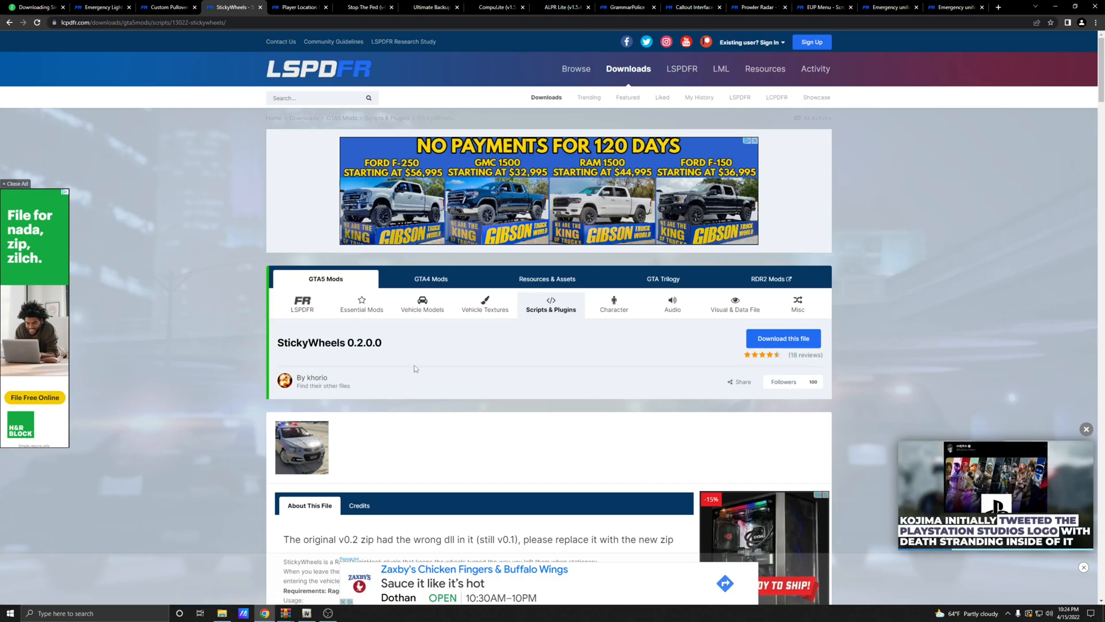
{"action": "scroll", "coordinate": [602, 358], "scroll_direction": "down", "scroll_amount": 5}
{"action": "scroll", "coordinate": [602, 358], "scroll_direction": "down", "scroll_amount": 2}
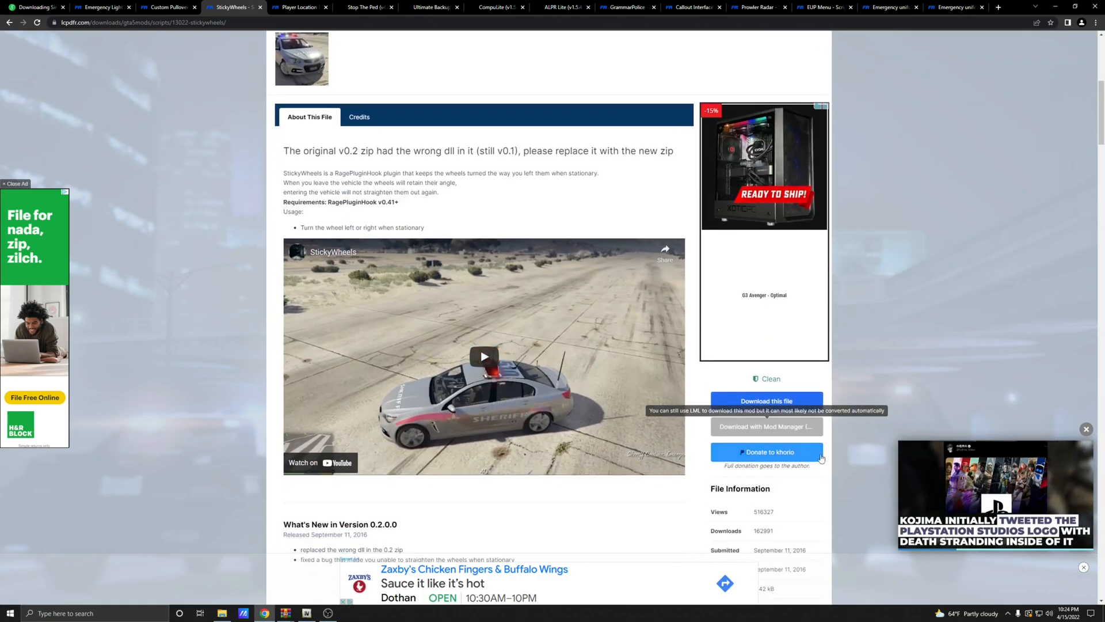
Request the StickyWheels download, agree to the download terms, and return to the mod's page.
{"action": "left_click", "coordinate": [753, 401]}
{"action": "left_click", "coordinate": [769, 181]}
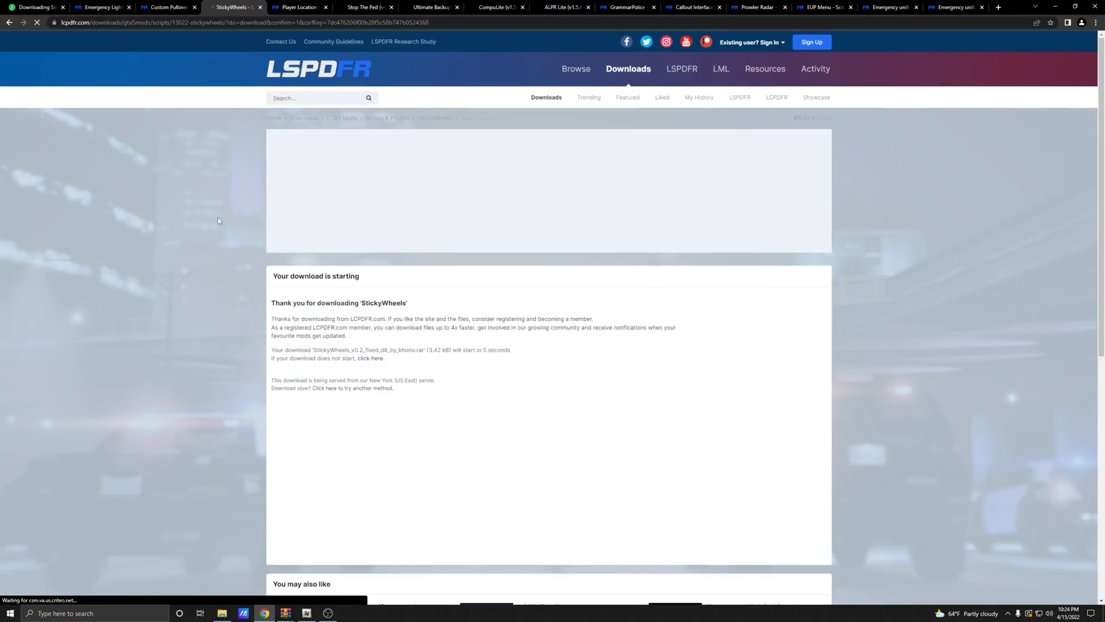
{"action": "left_click", "coordinate": [9, 23]}
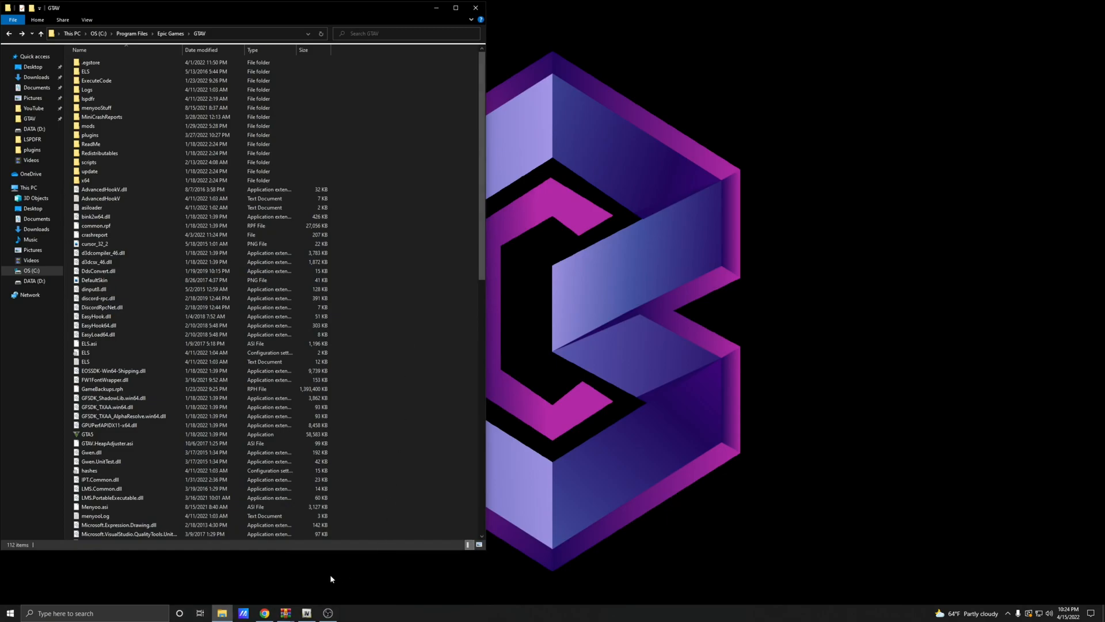
Open the StickyWheels archive's Grand Theft Auto V folder and demonstrate moving its Plugins folder to the main GTAV folder.
{"action": "mouse_move", "coordinate": [286, 612]}
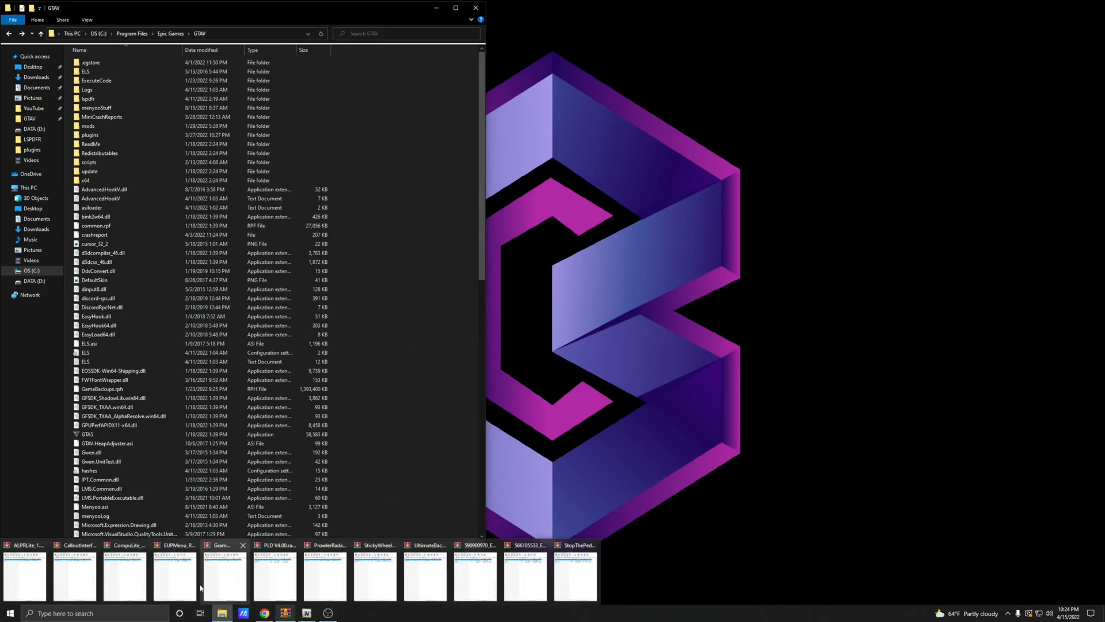
{"action": "left_click", "coordinate": [369, 579]}
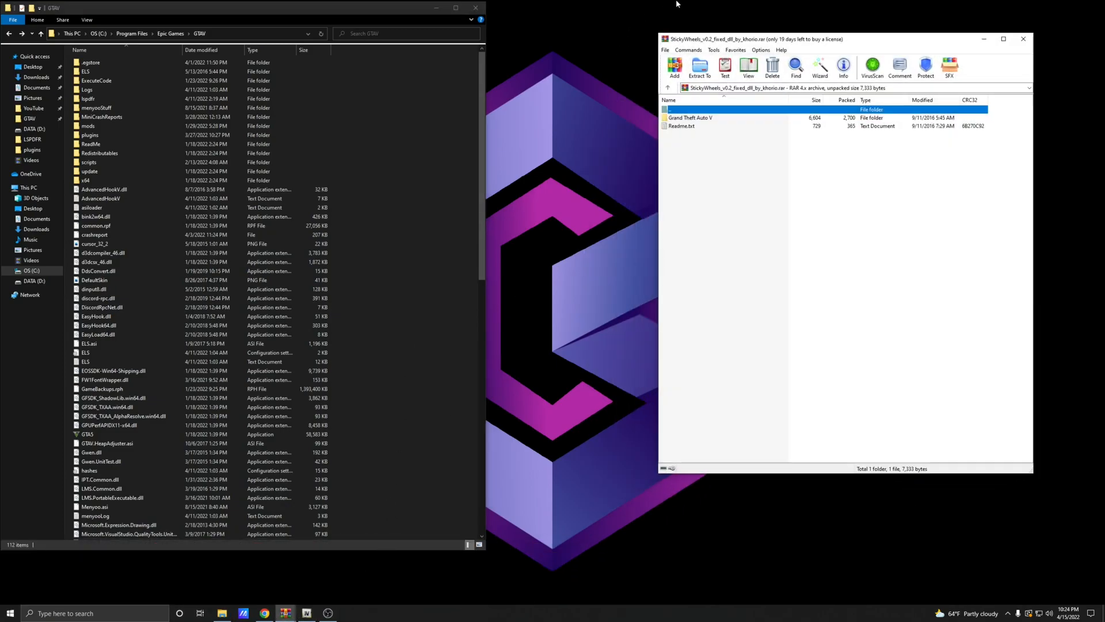
{"action": "left_click_drag", "start_coordinate": [825, 41], "coordinate": [738, 33]}
{"action": "left_click", "coordinate": [690, 268]}
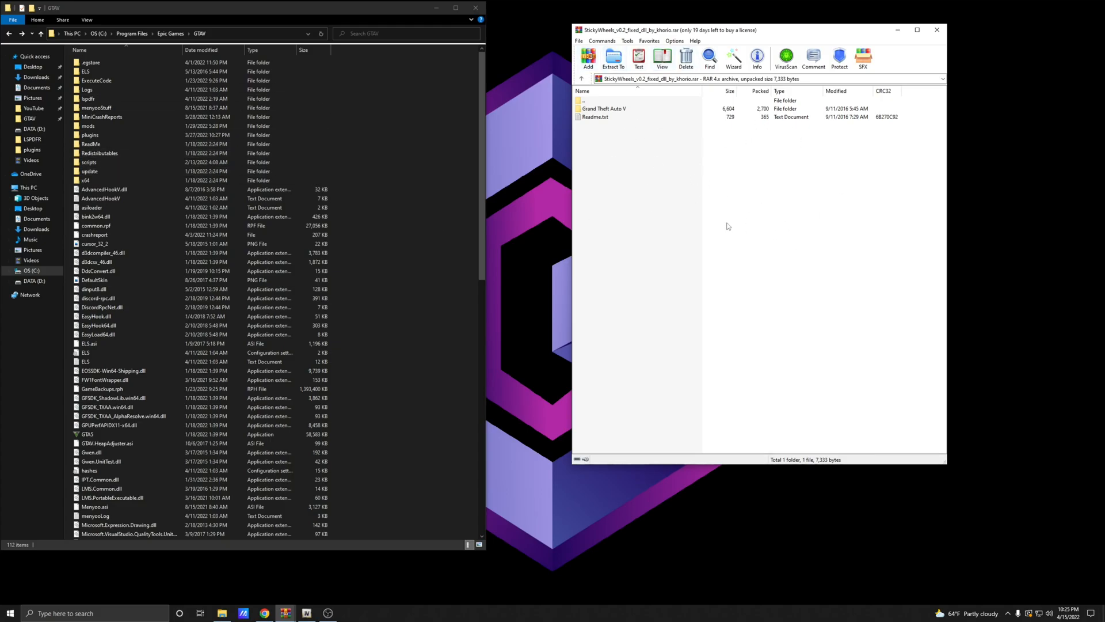
{"action": "double_click", "coordinate": [604, 111]}
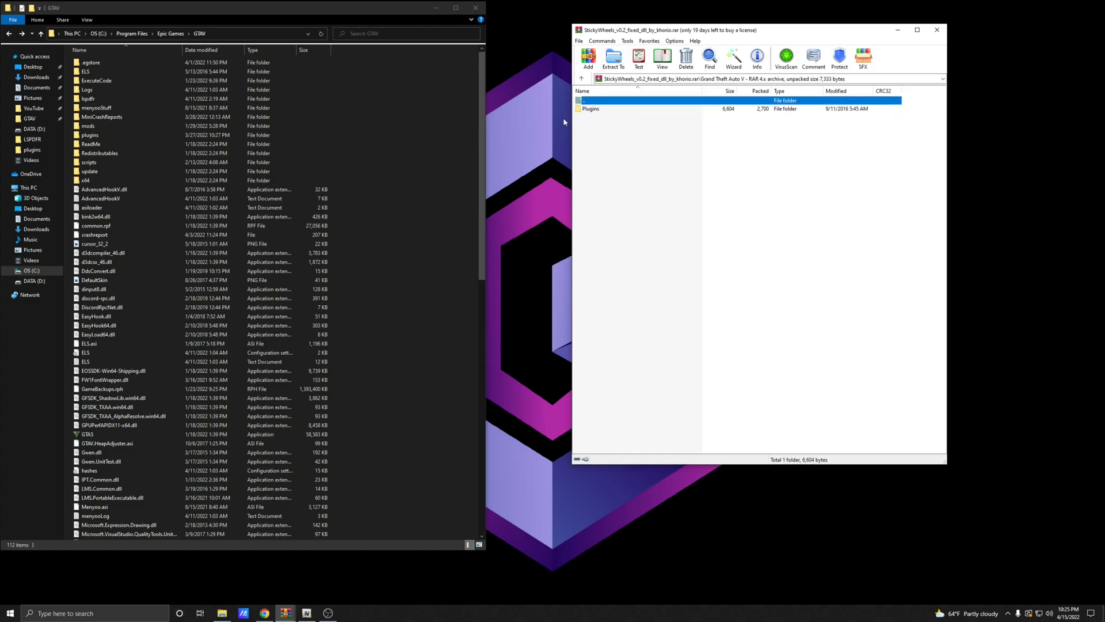
{"action": "left_click", "coordinate": [590, 110]}
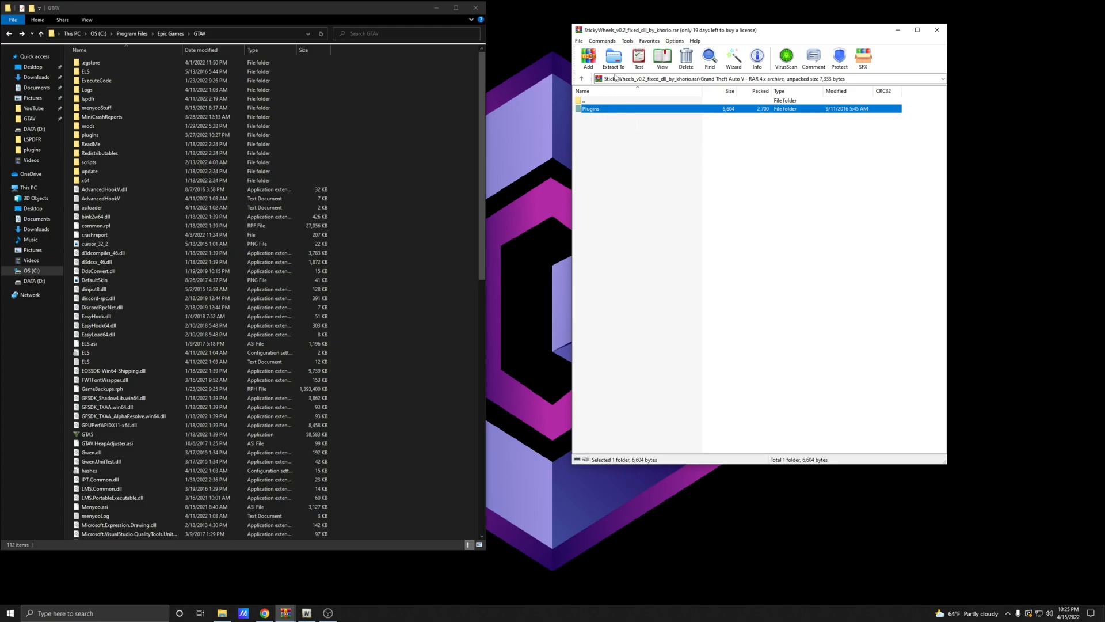
{"action": "left_click_drag", "start_coordinate": [598, 114], "coordinate": [433, 302]}
{"action": "left_click_drag", "start_coordinate": [419, 233], "coordinate": [595, 110]}
Mark StickyWheels.dll in GTAV's plugins folder, return to the main GTAV folder, and close the StickyWheels archive.
{"action": "double_click", "coordinate": [111, 134]}
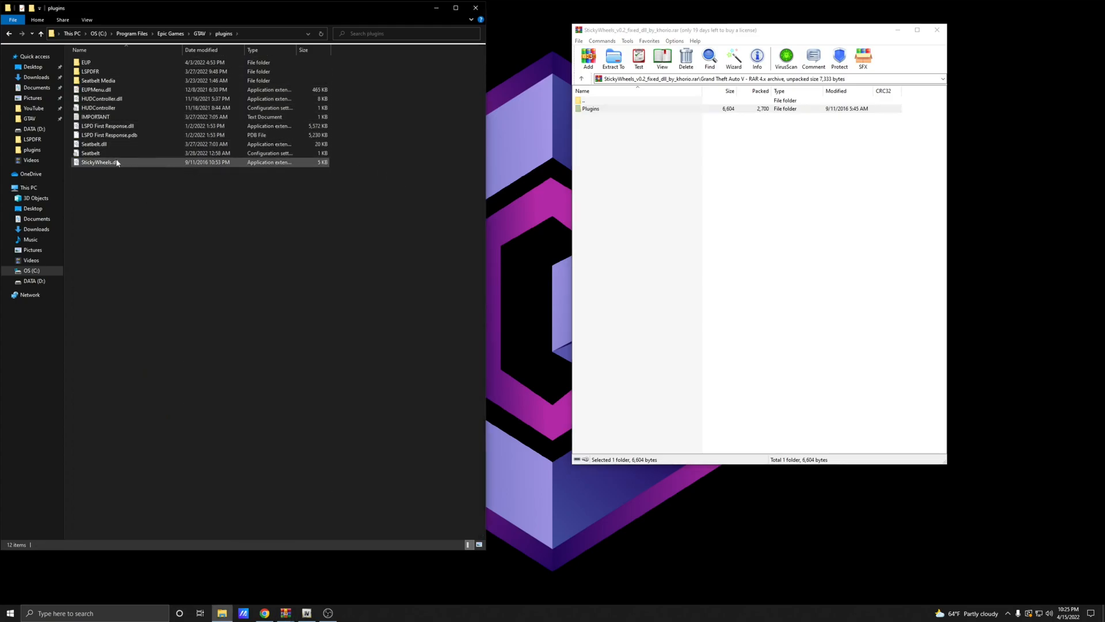
{"action": "left_click", "coordinate": [126, 163]}
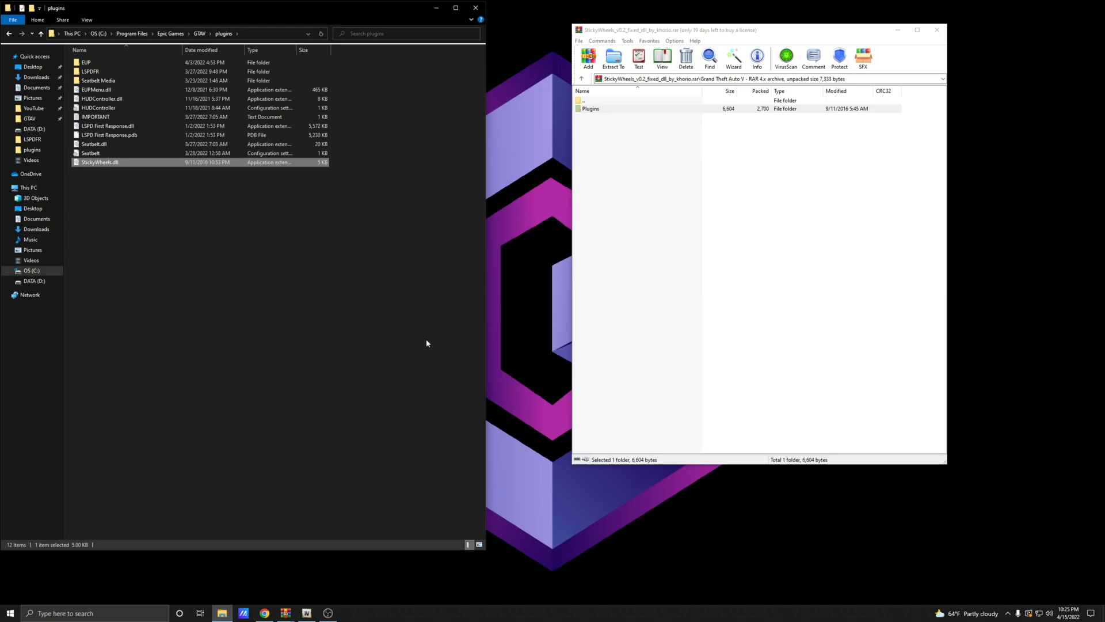
{"action": "left_click", "coordinate": [10, 33]}
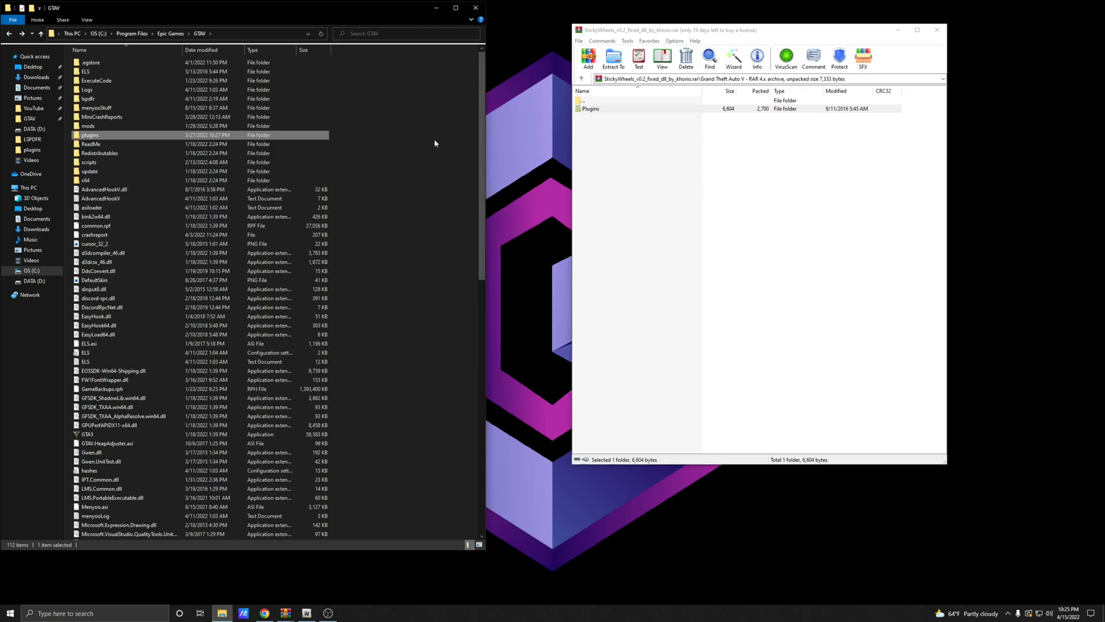
{"action": "left_click", "coordinate": [944, 33]}
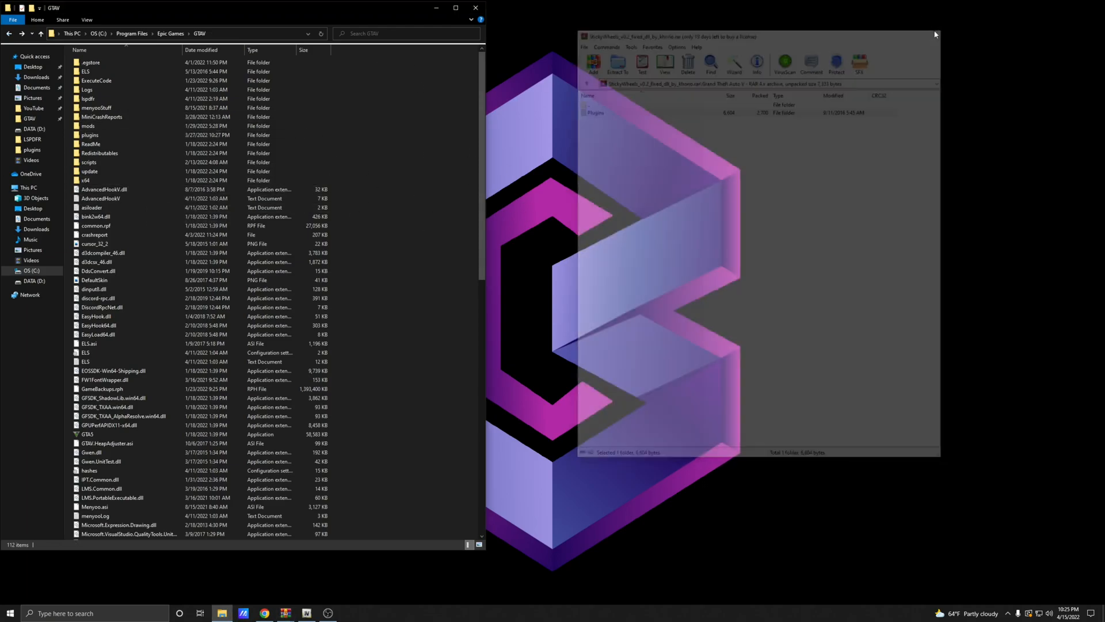
Switch to Chrome, open the Player Location Display V4.00 page, and read its description, notes, installation instructions and version changes.
{"action": "left_click", "coordinate": [264, 613]}
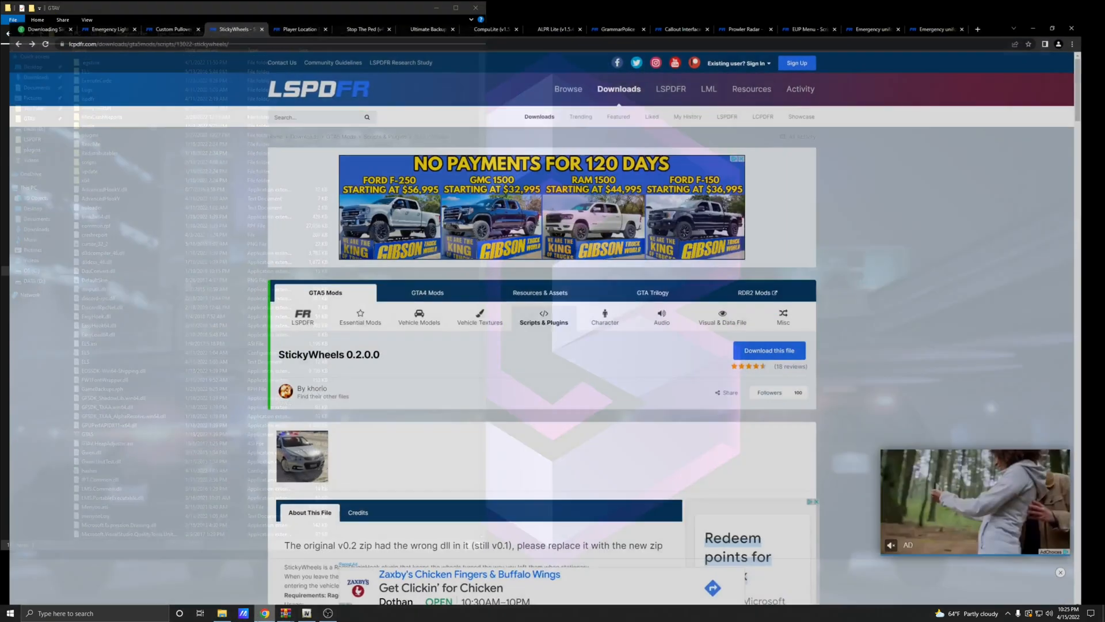
{"action": "left_click", "coordinate": [296, 6]}
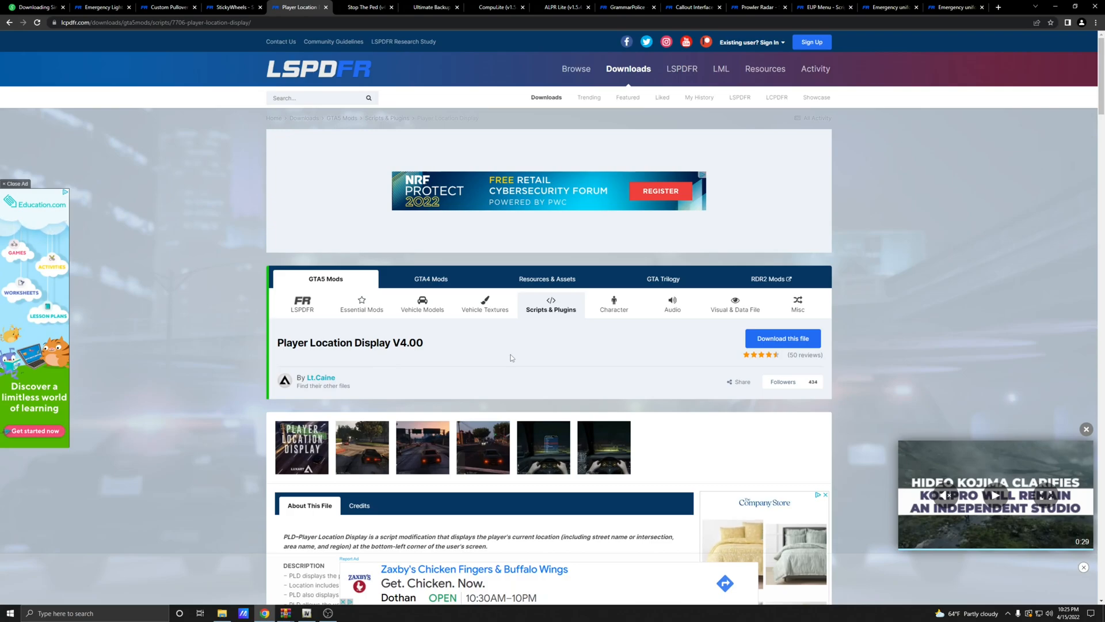
{"action": "scroll", "coordinate": [520, 351], "scroll_direction": "down", "scroll_amount": 2}
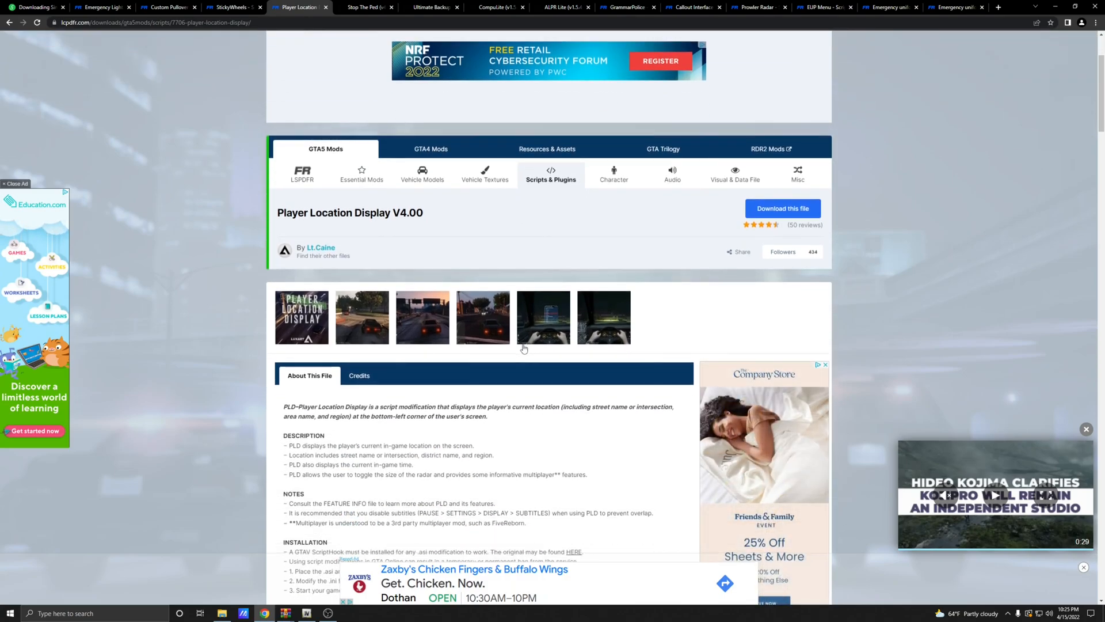
{"action": "scroll", "coordinate": [523, 348], "scroll_direction": "down", "scroll_amount": 1}
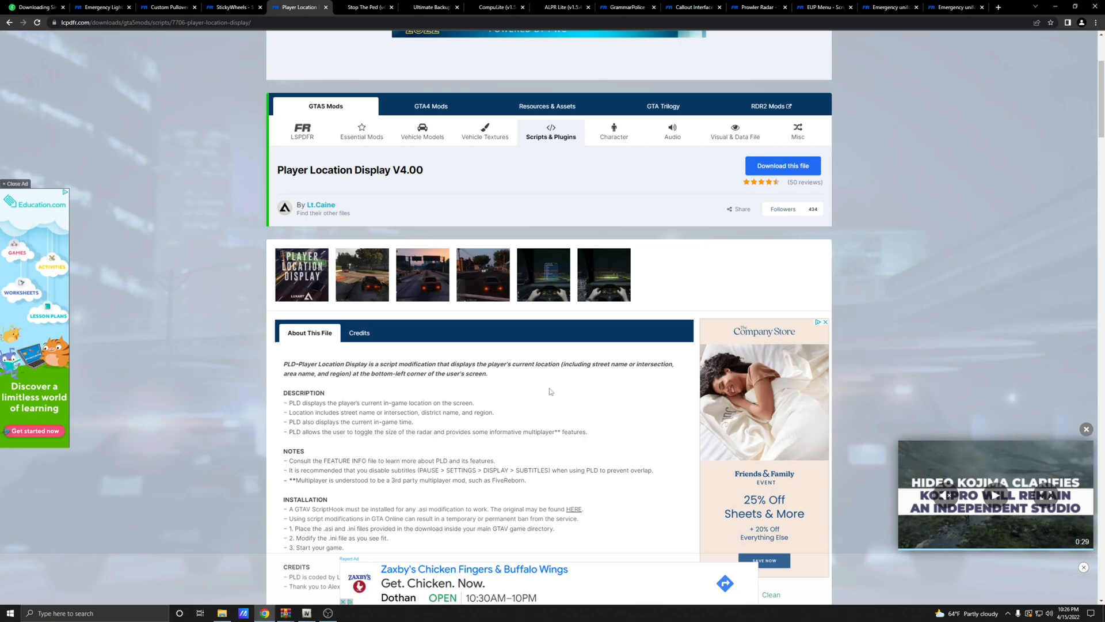
{"action": "scroll", "coordinate": [518, 299], "scroll_direction": "down", "scroll_amount": 1}
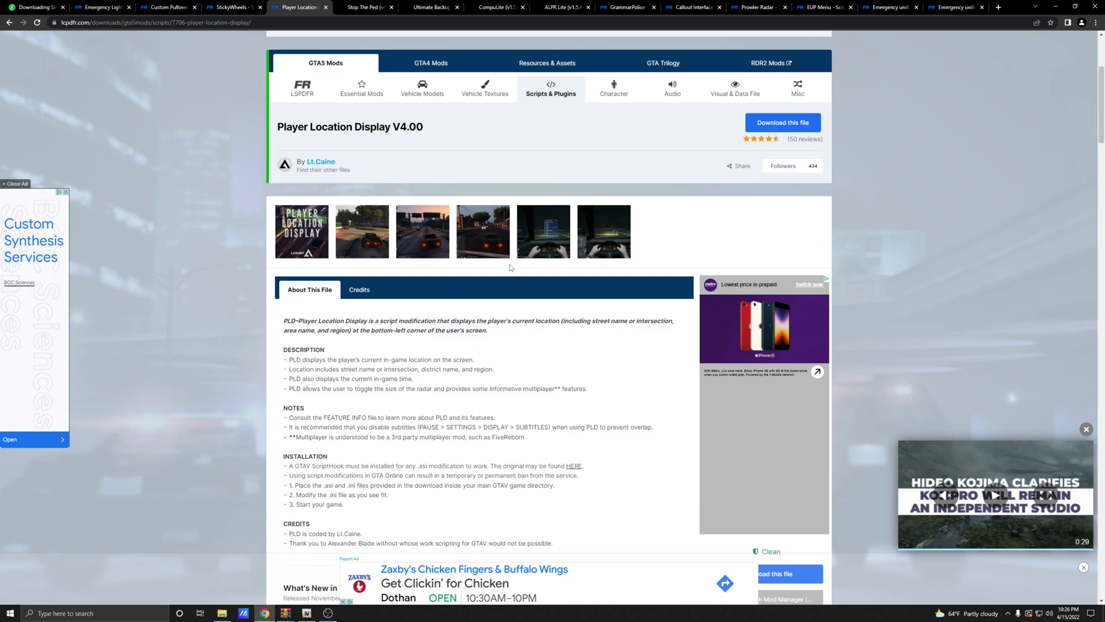
{"action": "scroll", "coordinate": [532, 265], "scroll_direction": "up", "scroll_amount": 3}
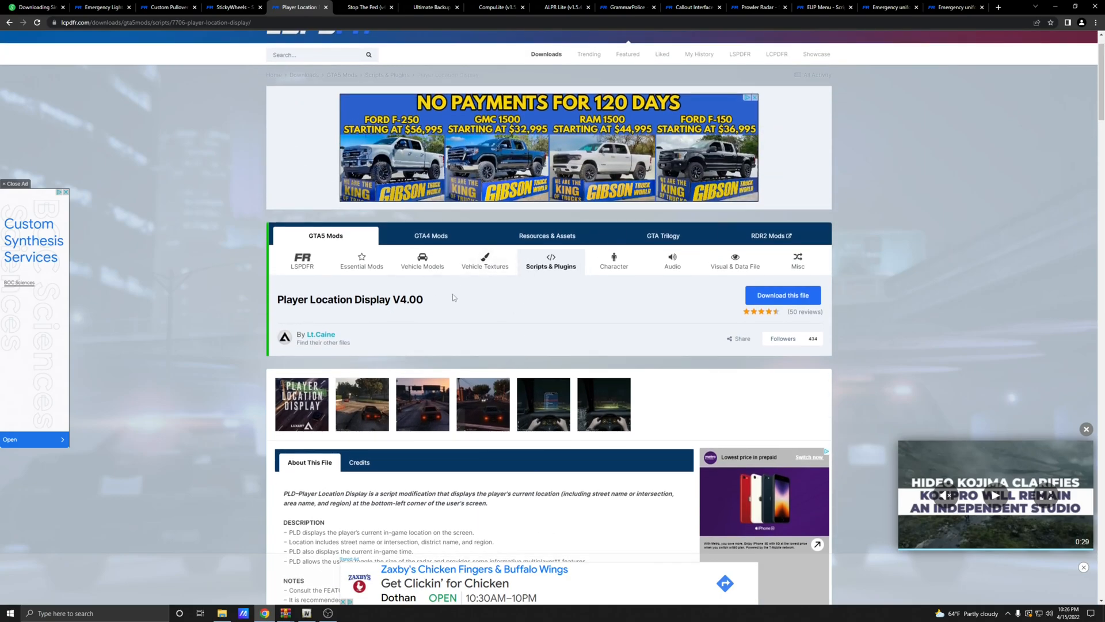
{"action": "scroll", "coordinate": [658, 381], "scroll_direction": "down", "scroll_amount": 5}
{"action": "scroll", "coordinate": [658, 381], "scroll_direction": "down", "scroll_amount": 1}
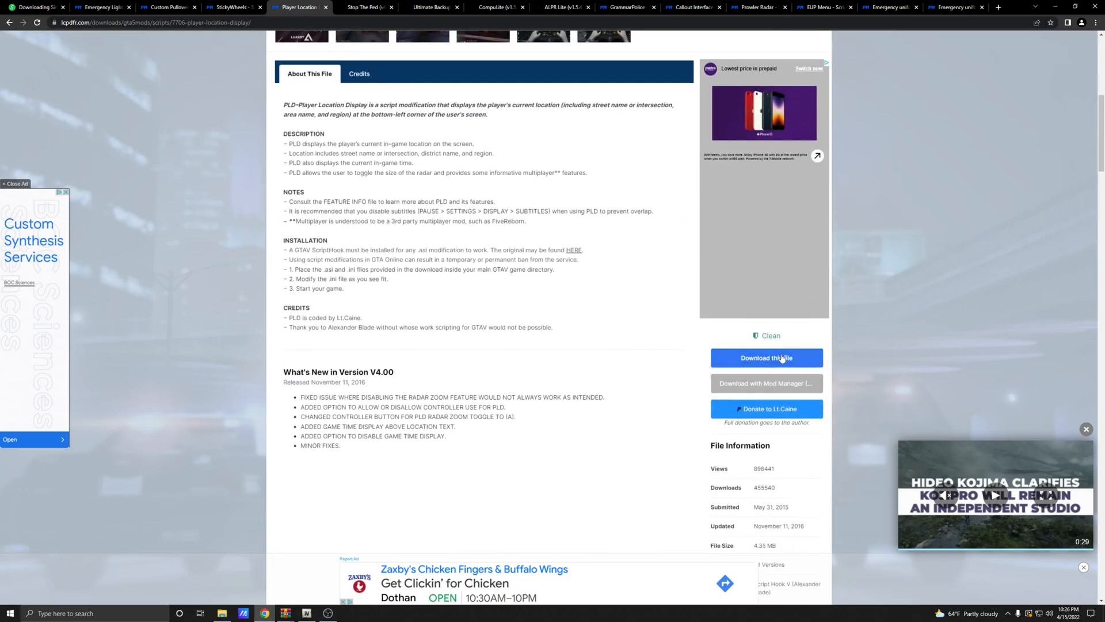
Request the Player Location Display download, agree to the download terms, return to the mod's page, and minimize Chrome.
{"action": "left_click", "coordinate": [784, 359]}
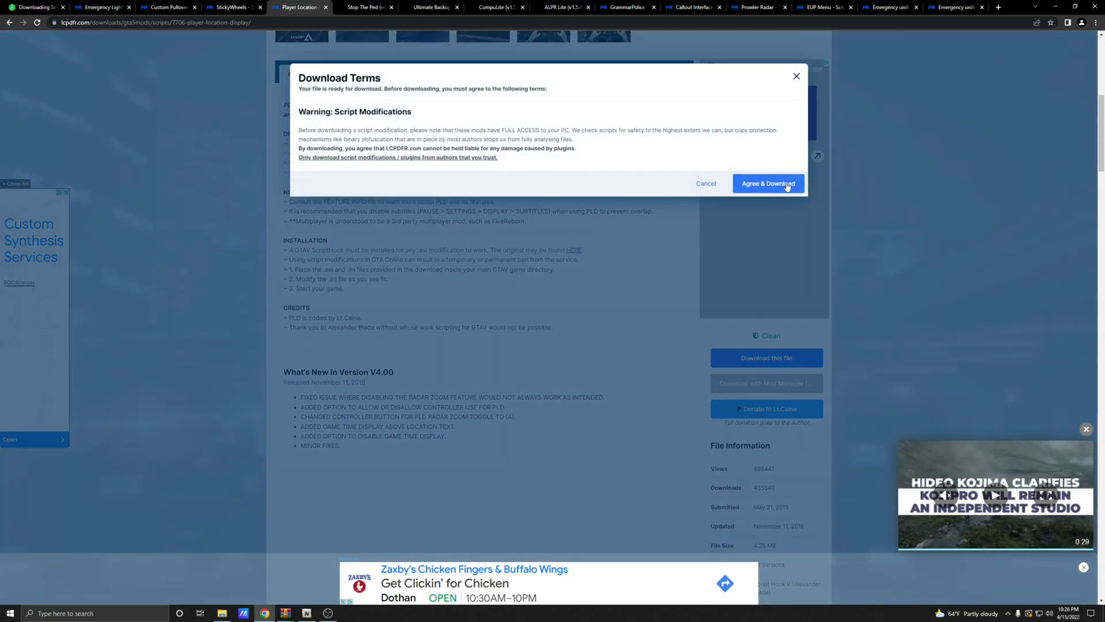
{"action": "left_click", "coordinate": [787, 187]}
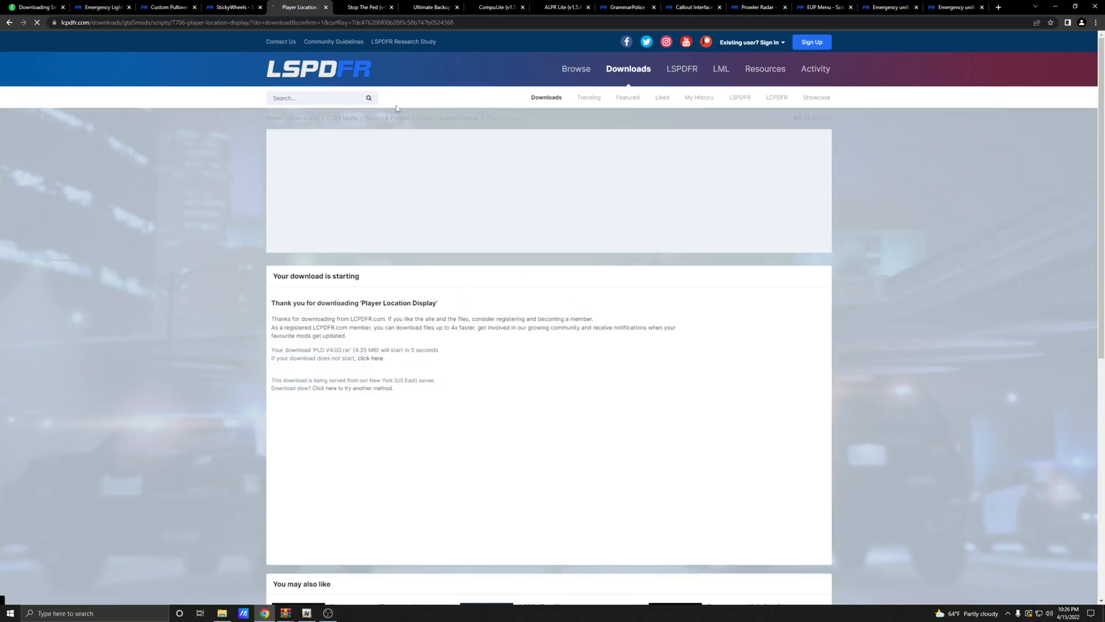
{"action": "left_click", "coordinate": [9, 22]}
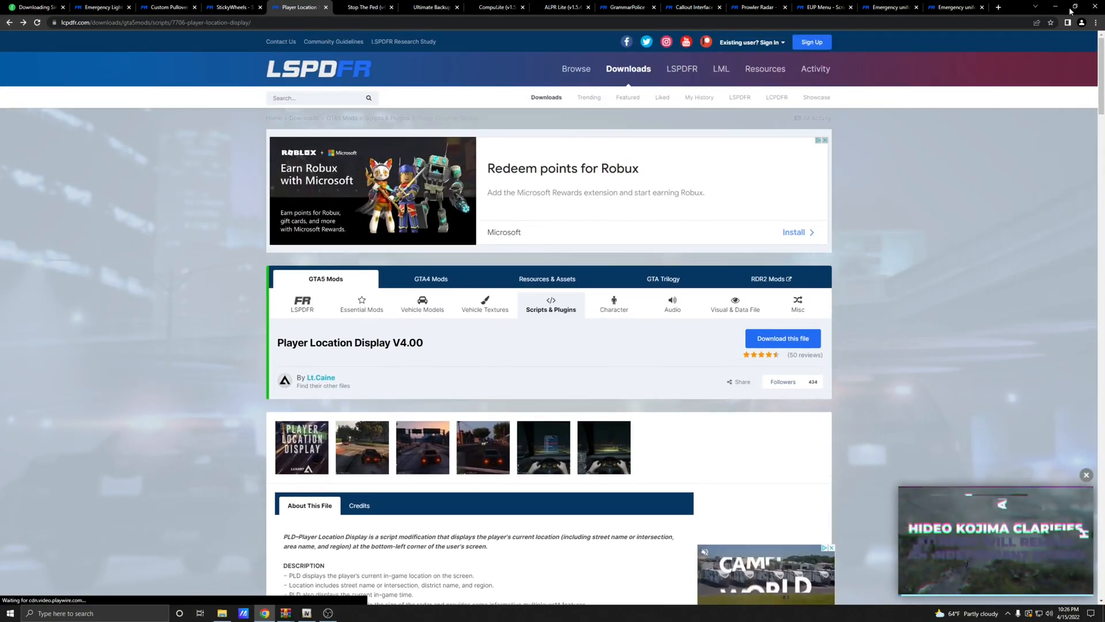
{"action": "left_click", "coordinate": [1060, 8]}
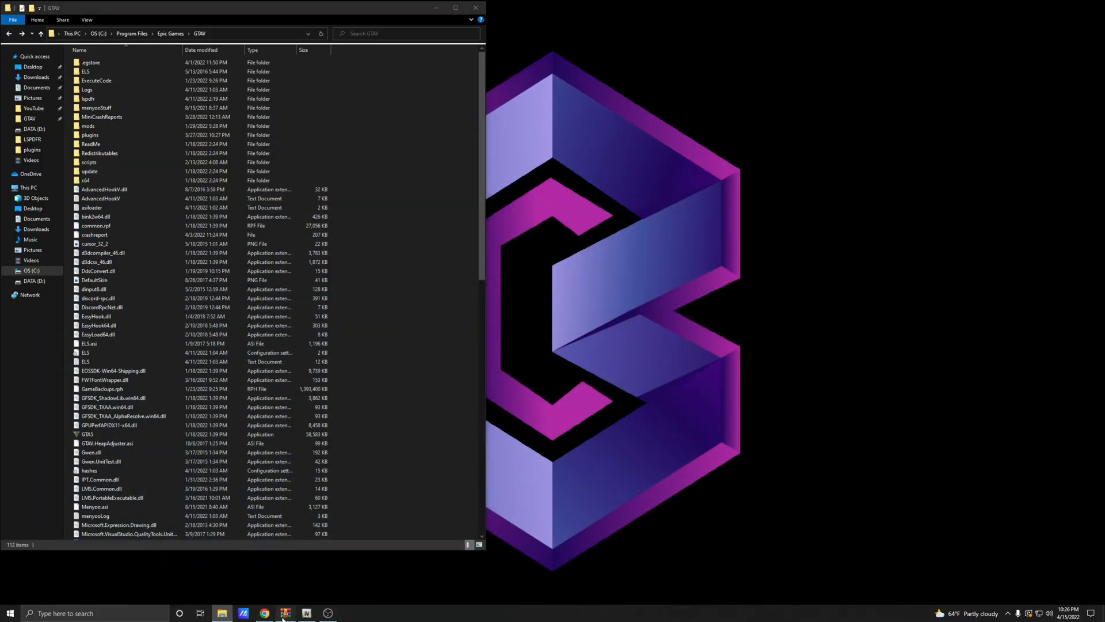
Open INSTALLATION FILES\Grand Theft Auto V in the PLD V4.00 archive and demonstrate moving PLD.asi and PLD.ini to the main GTAV folder.
{"action": "mouse_move", "coordinate": [291, 618]}
{"action": "left_click", "coordinate": [284, 583]}
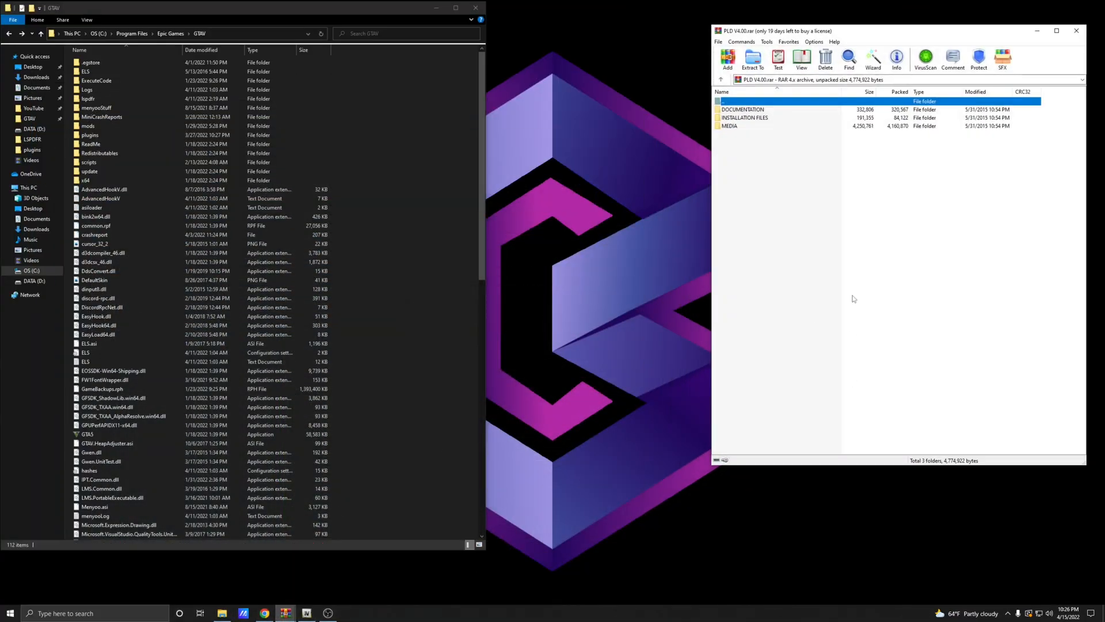
{"action": "left_click_drag", "start_coordinate": [887, 35], "coordinate": [760, 33]}
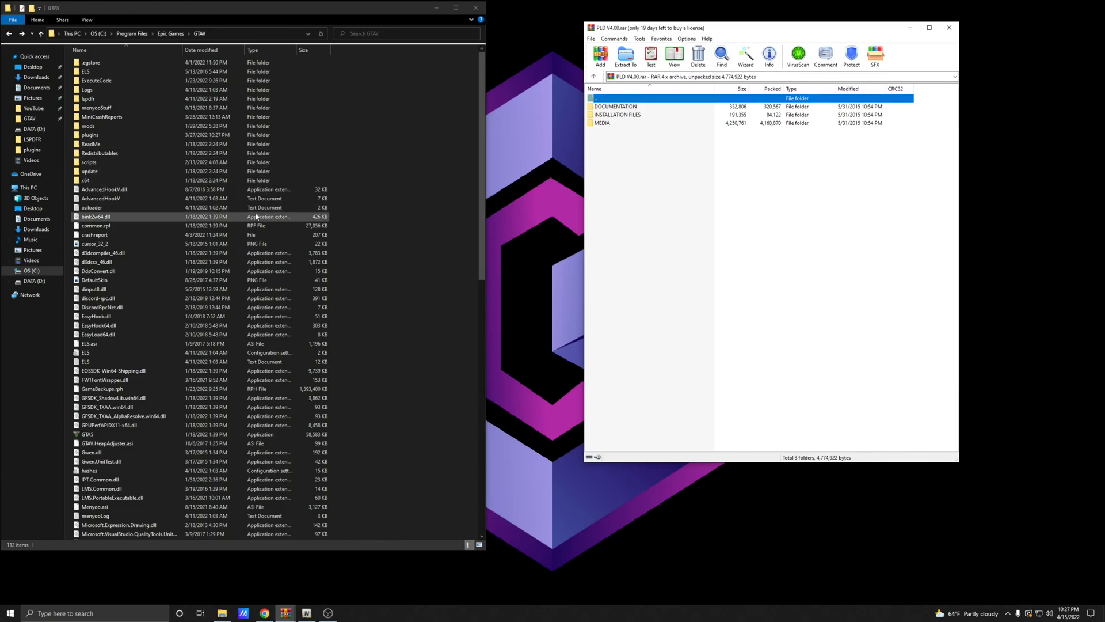
{"action": "double_click", "coordinate": [618, 117]}
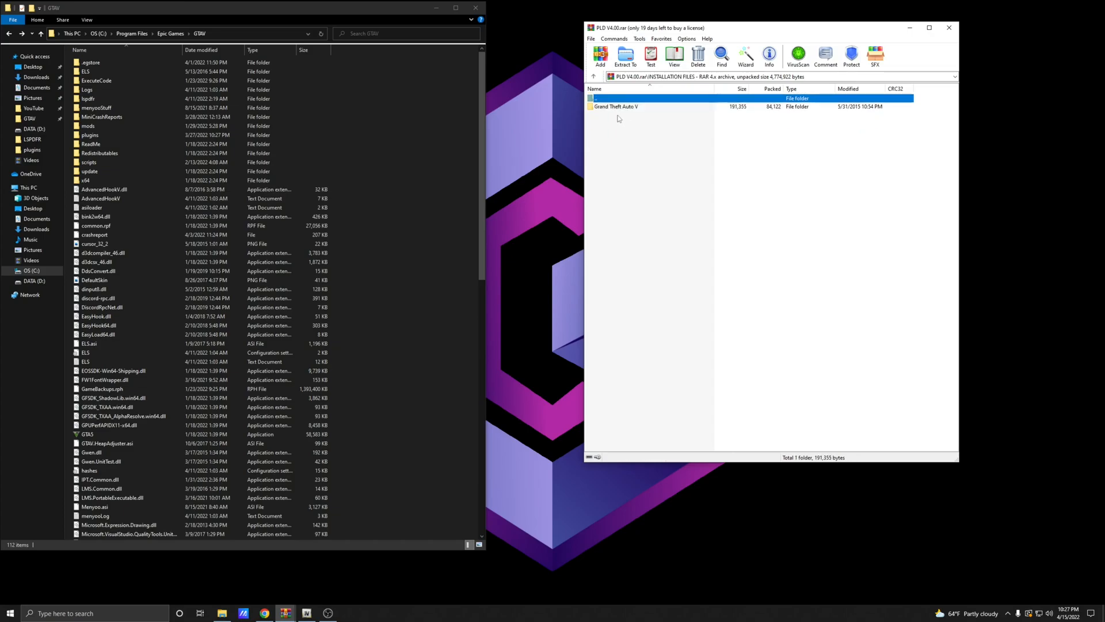
{"action": "double_click", "coordinate": [604, 107]}
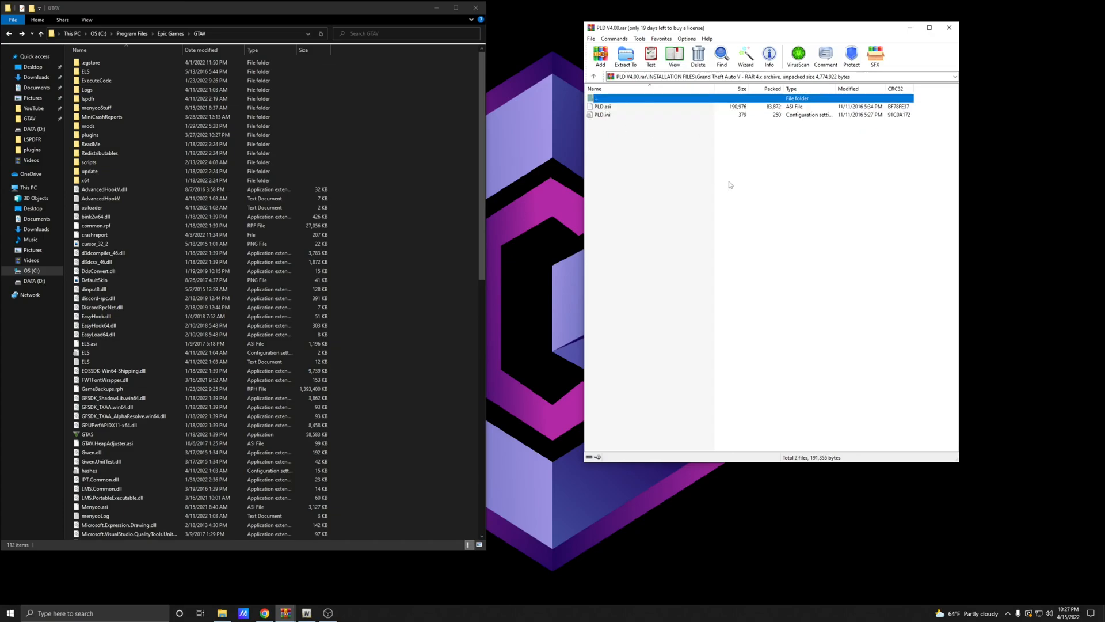
{"action": "left_click_drag", "start_coordinate": [603, 124], "coordinate": [603, 112]}
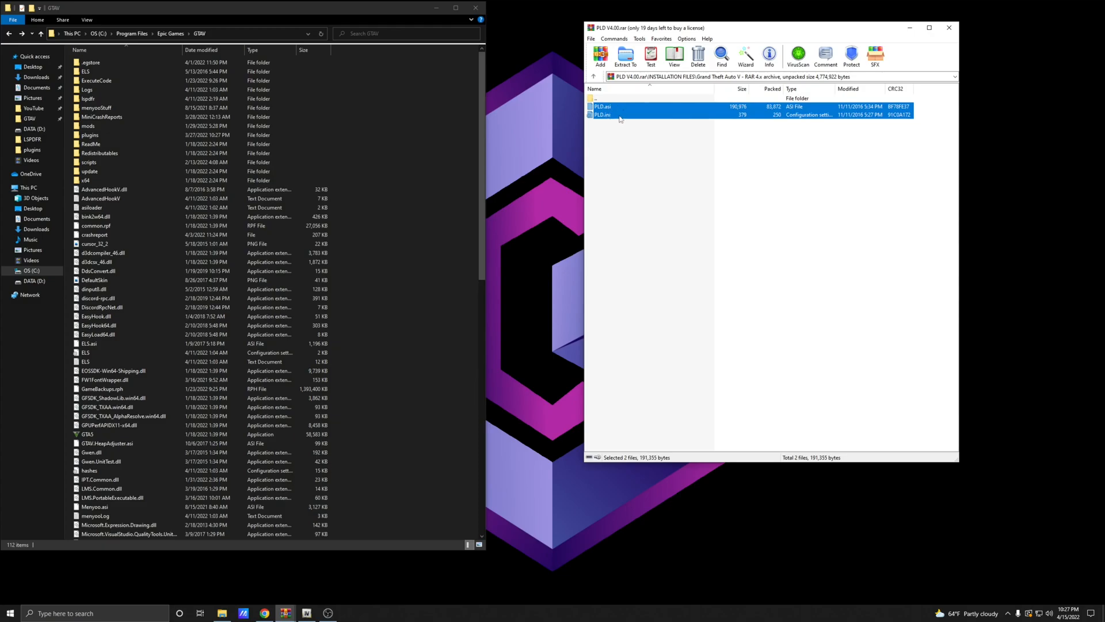
{"action": "left_click_drag", "start_coordinate": [620, 113], "coordinate": [398, 303]}
Locate and mark PLD.asi and the PLD configuration settings file in the main GTAV folder, and clear the selection.
{"action": "scroll", "coordinate": [414, 221], "scroll_direction": "down", "scroll_amount": 12}
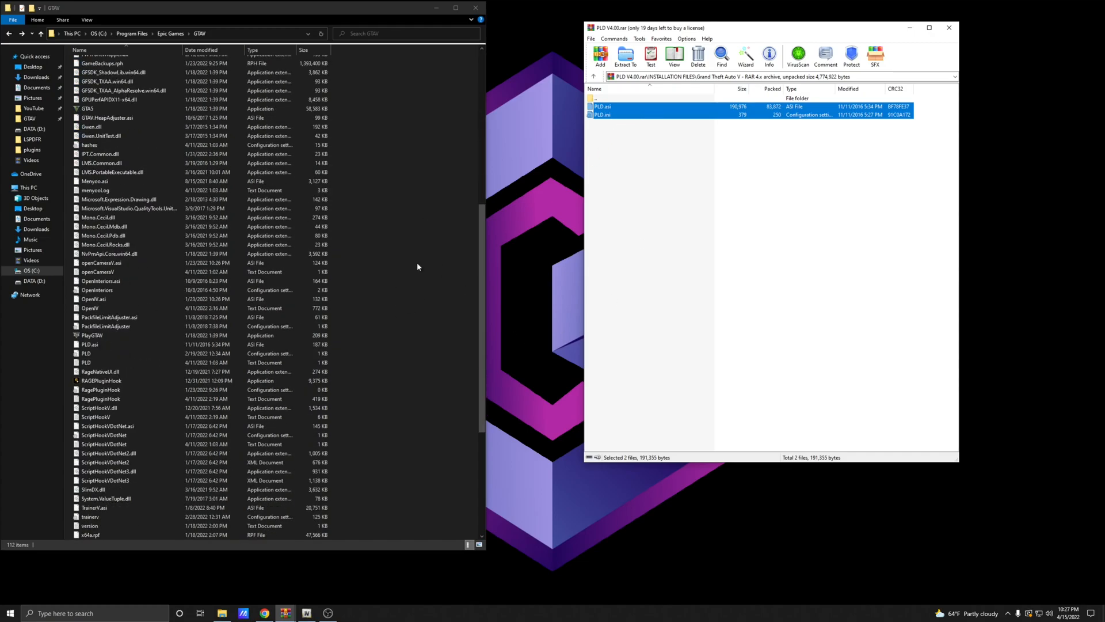
{"action": "left_click", "coordinate": [98, 354]}
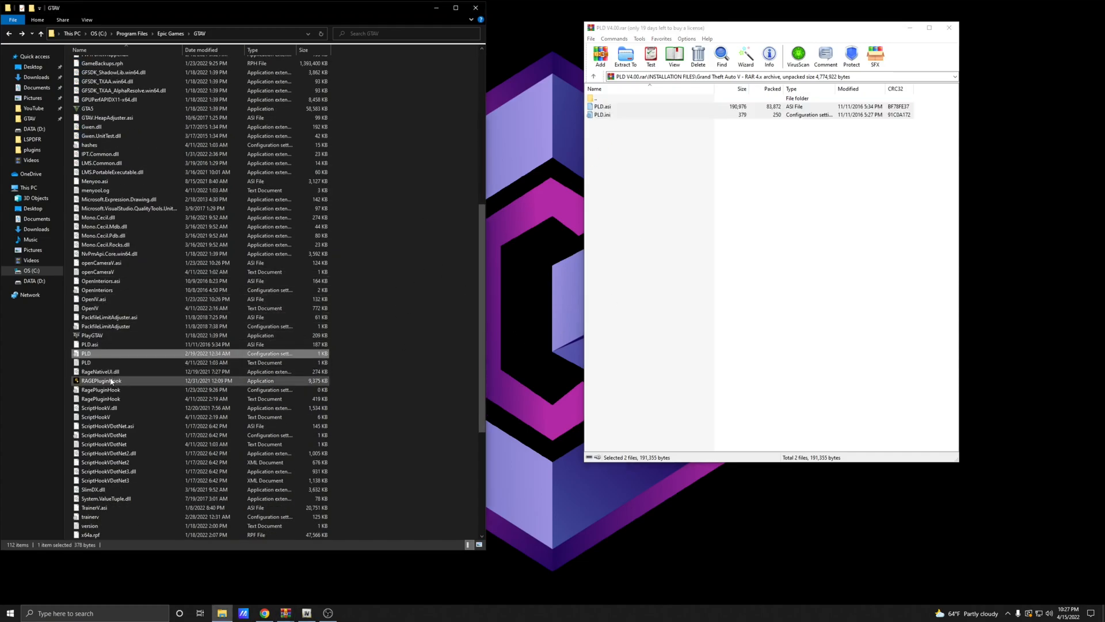
{"action": "left_click", "coordinate": [100, 345], "text": "ctrl"}
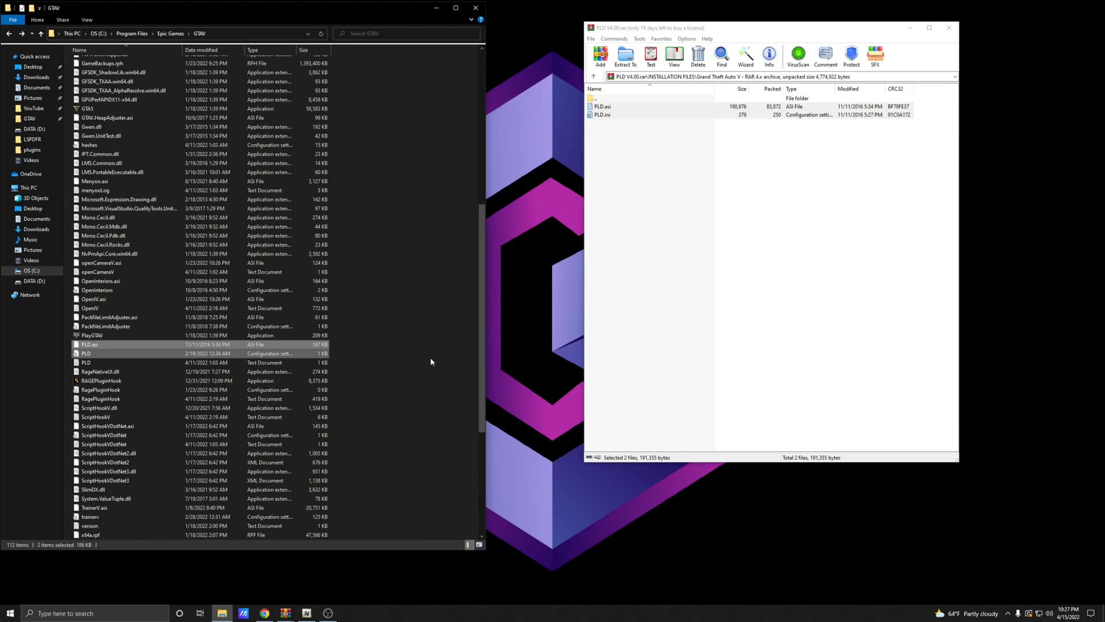
{"action": "scroll", "coordinate": [430, 361], "scroll_direction": "up", "scroll_amount": 12}
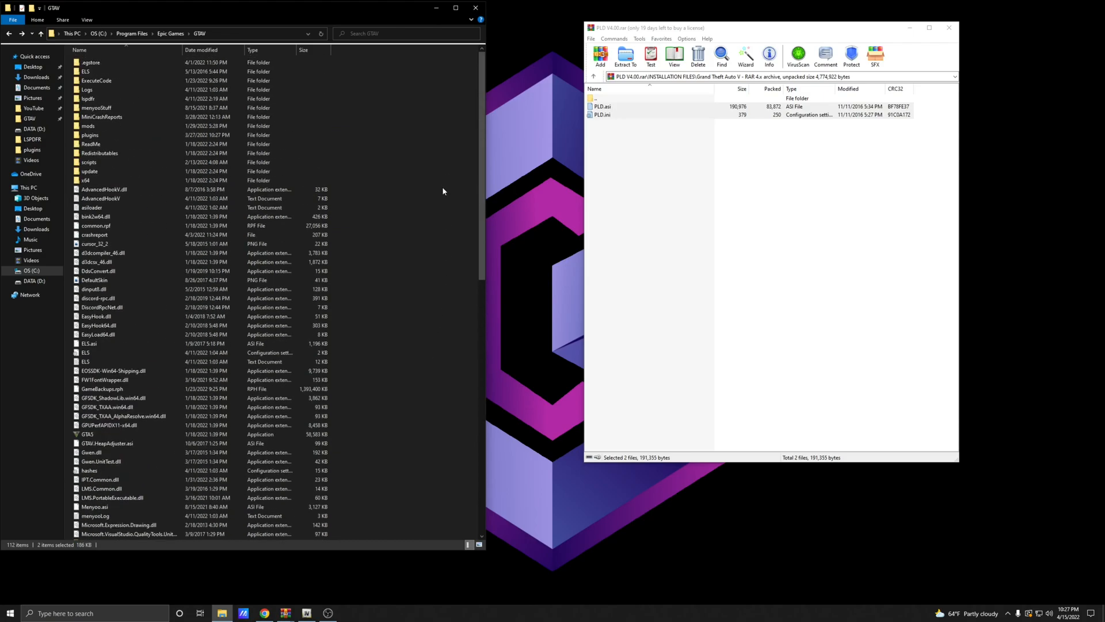
{"action": "scroll", "coordinate": [444, 190], "scroll_direction": "down", "scroll_amount": 9}
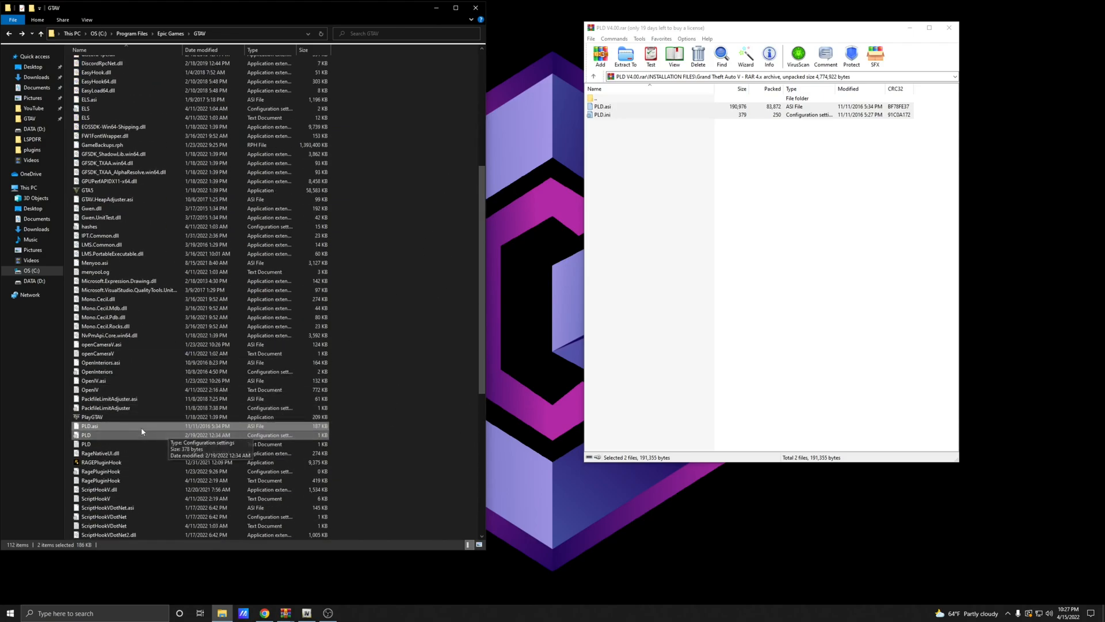
{"action": "left_click", "coordinate": [448, 311]}
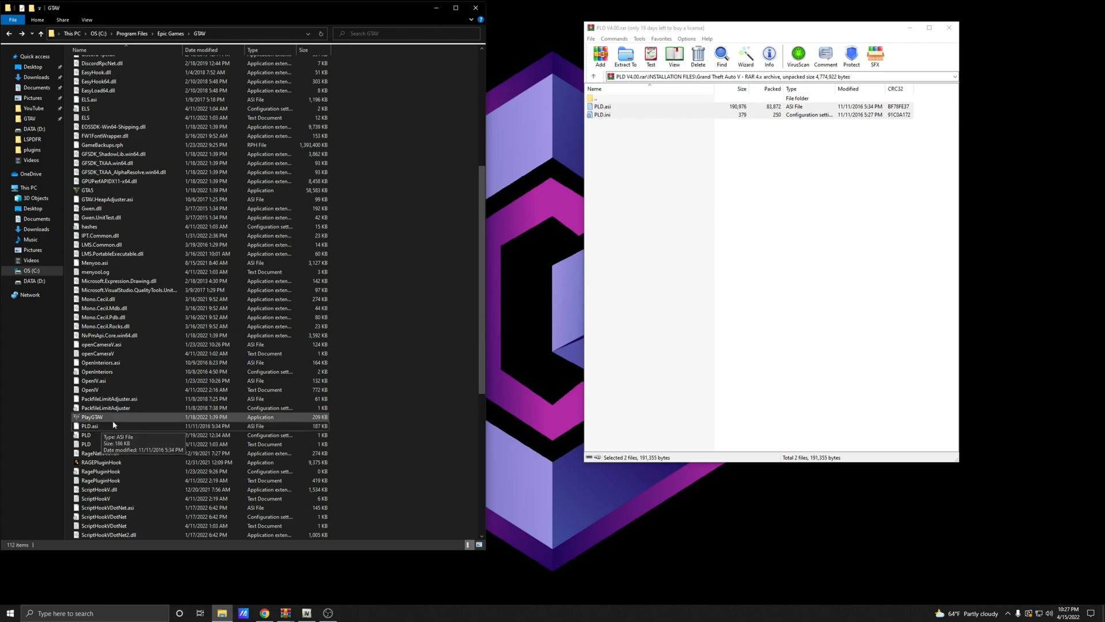
Open the PLD configuration settings file in Notepad, review its options such as LocTextPosX, and close it.
{"action": "double_click", "coordinate": [103, 437]}
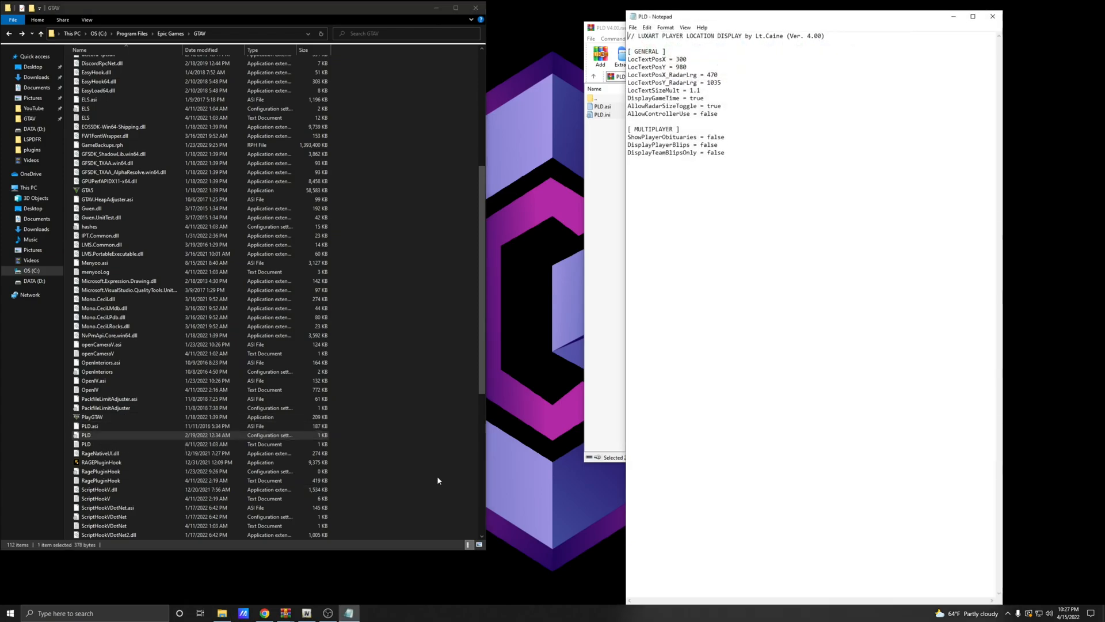
{"action": "left_click_drag", "start_coordinate": [826, 24], "coordinate": [485, 14]}
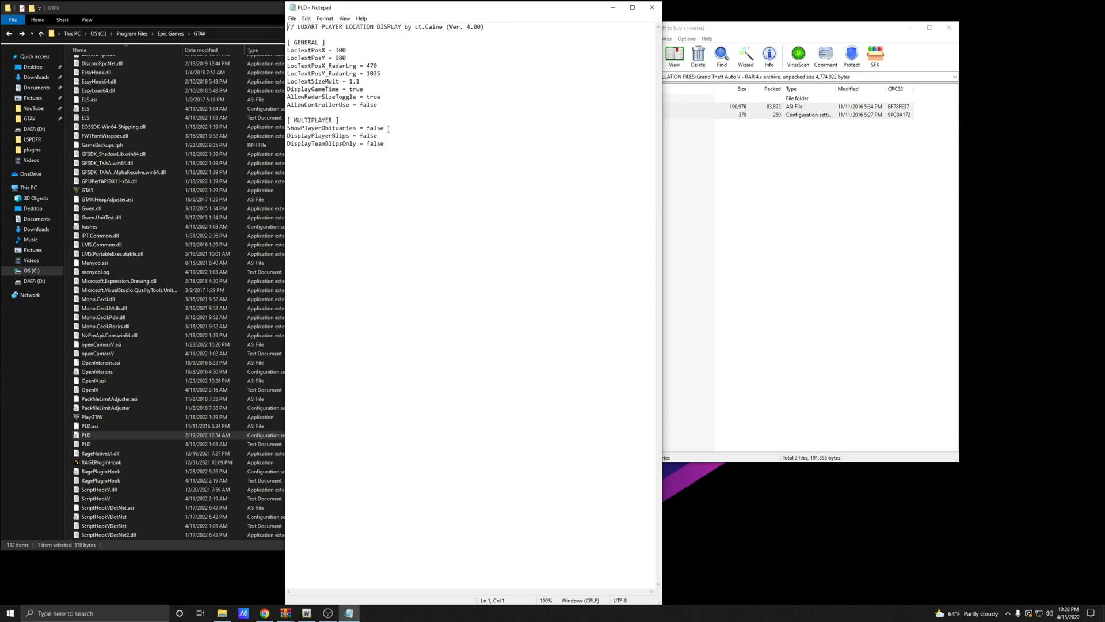
{"action": "left_click_drag", "start_coordinate": [346, 51], "coordinate": [335, 51]}
{"action": "left_click", "coordinate": [347, 51]}
{"action": "left_click", "coordinate": [652, 9]}
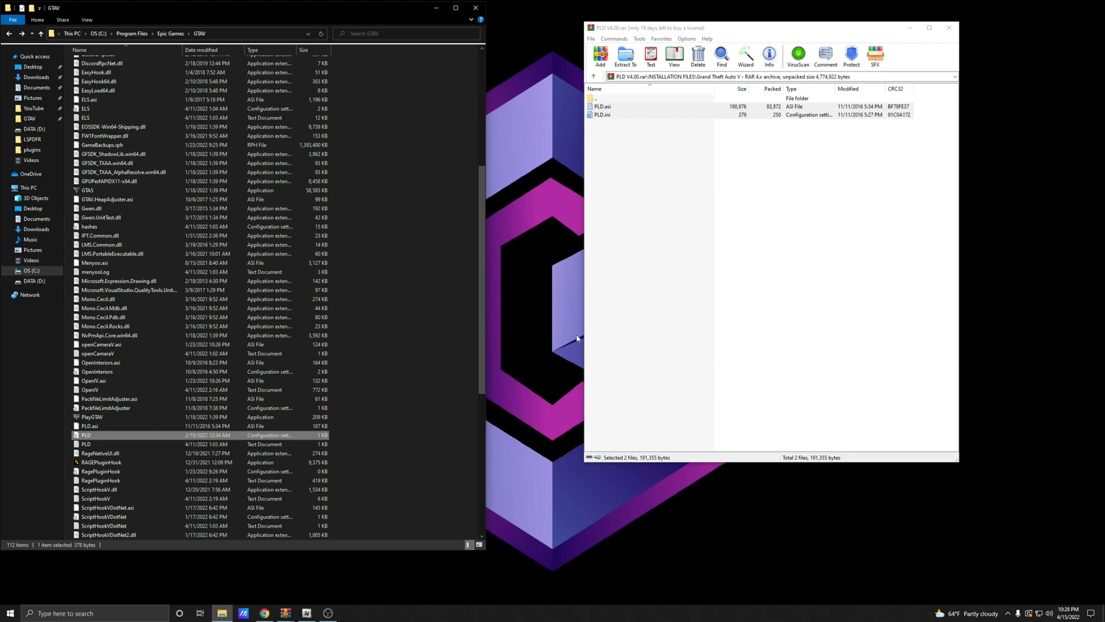
{"action": "left_click", "coordinate": [431, 152]}
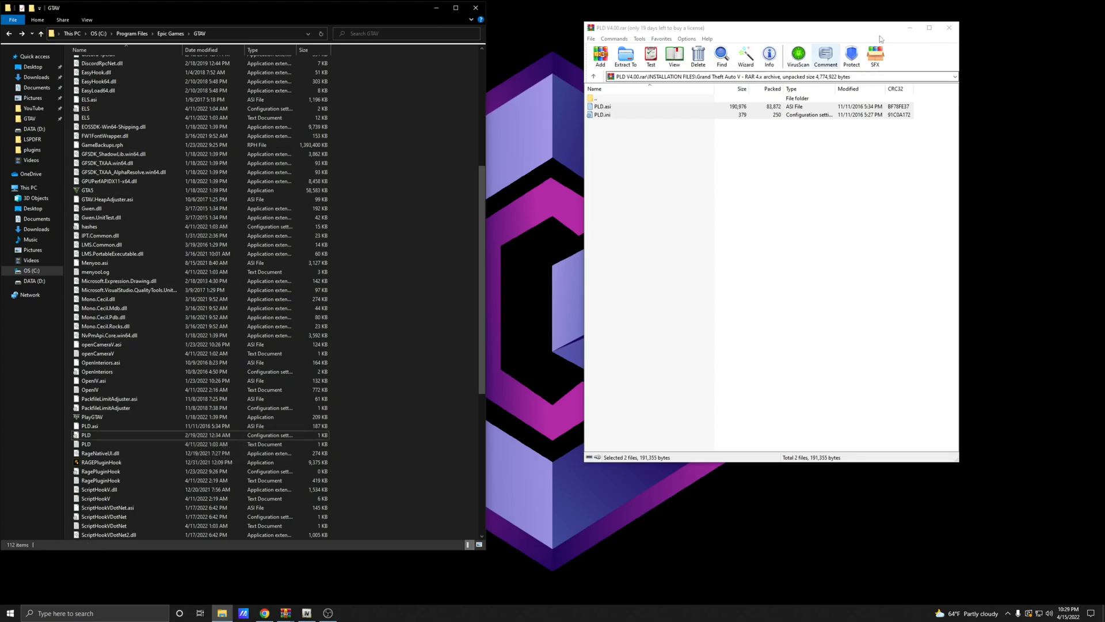
Close the PLD V4.00 archive and bring up the start of the Stop The Ped page in Chrome.
{"action": "left_click", "coordinate": [948, 29]}
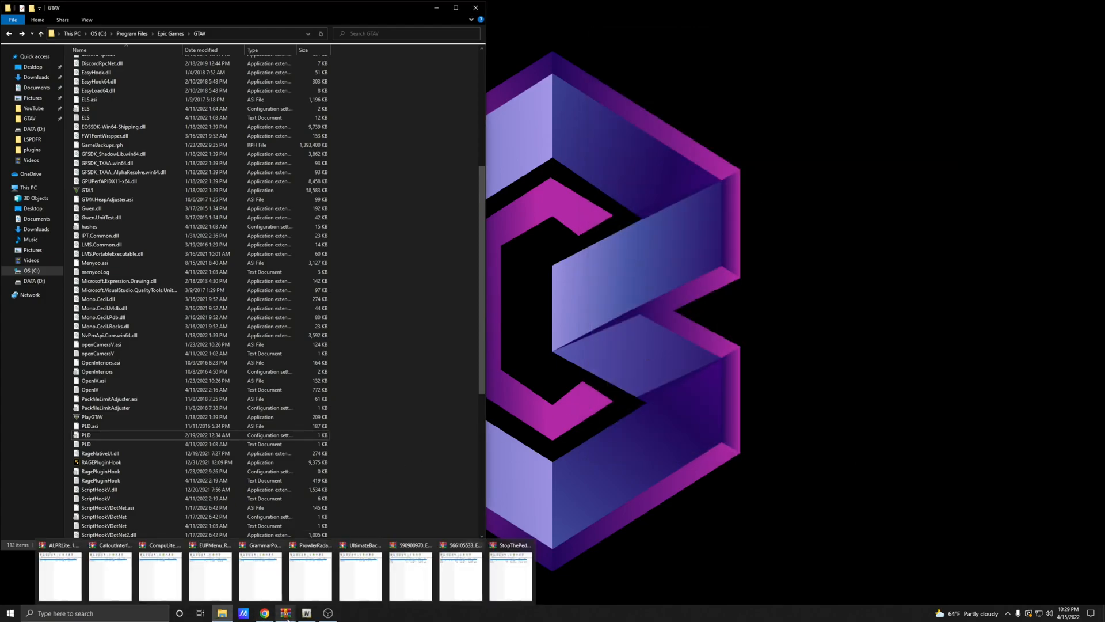
{"action": "left_click", "coordinate": [264, 613]}
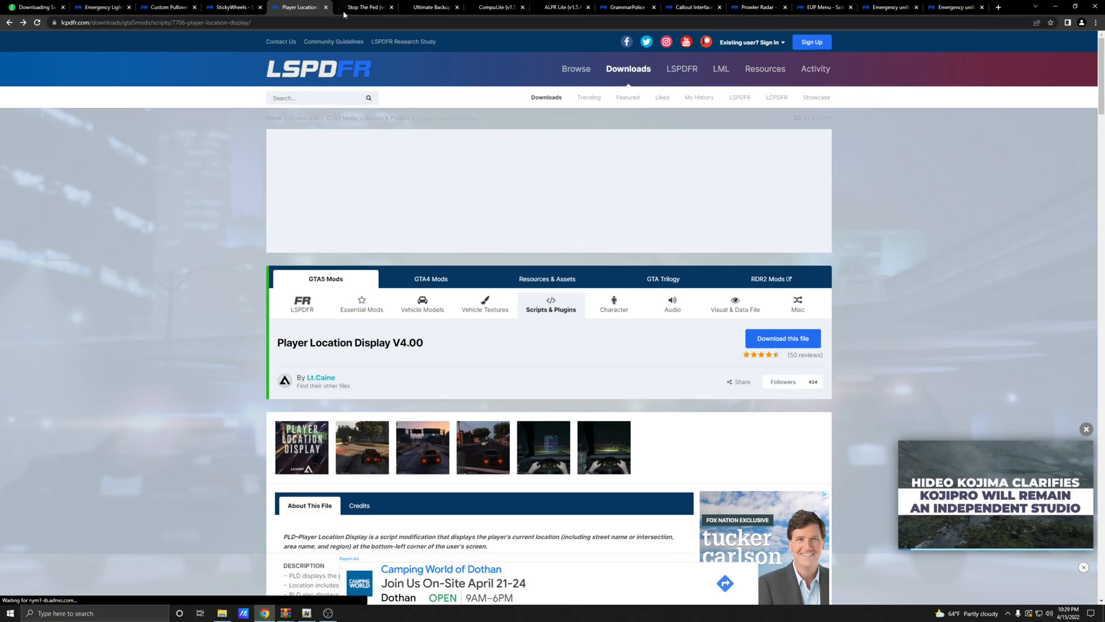
{"action": "left_click", "coordinate": [365, 8]}
{"action": "scroll", "coordinate": [863, 278], "scroll_direction": "up", "scroll_amount": 20}
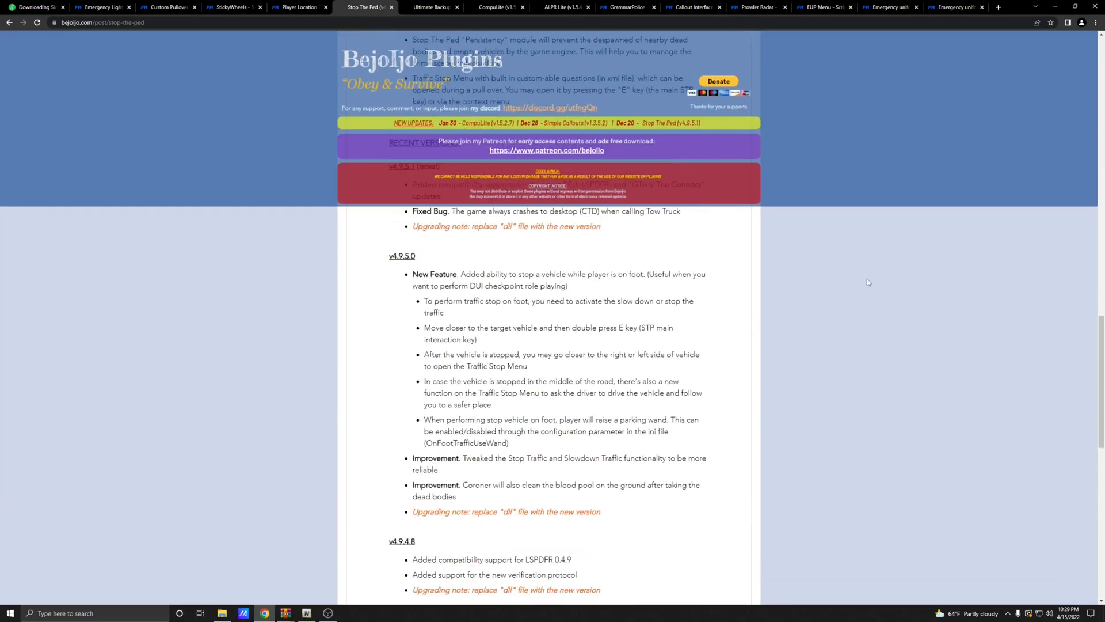
{"action": "scroll", "coordinate": [903, 331], "scroll_direction": "up", "scroll_amount": 10}
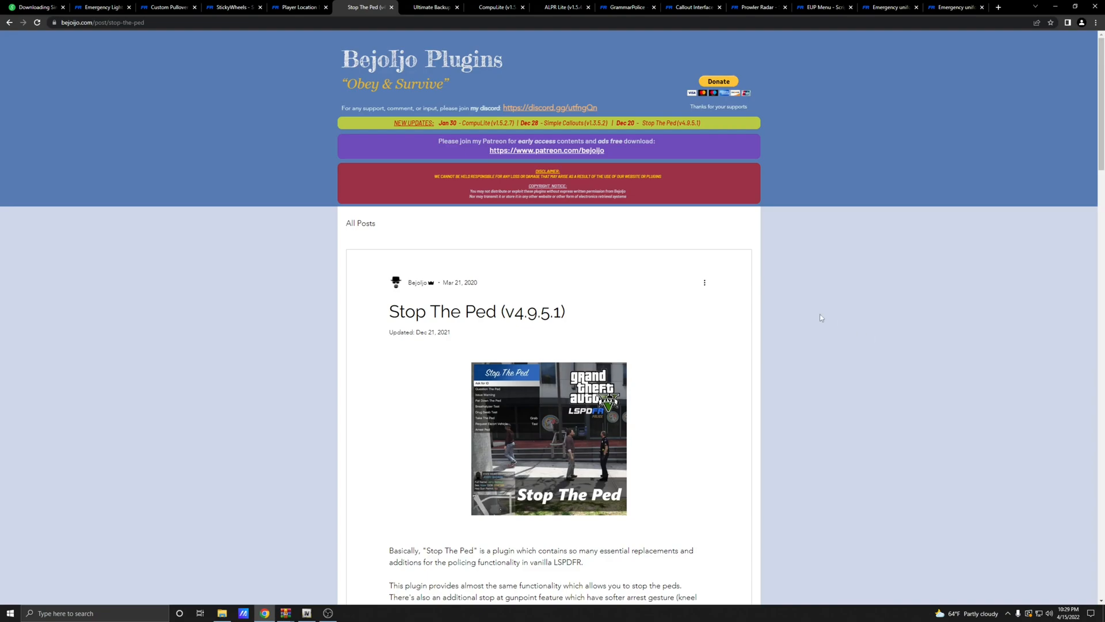
Review the Stop The Ped page through to the StopThePed_4.9.5.1.rar download section, and minimize Chrome.
{"action": "mouse_move", "coordinate": [473, 367]}
{"action": "mouse_move", "coordinate": [544, 373]}
{"action": "scroll", "coordinate": [742, 303], "scroll_direction": "down", "scroll_amount": 9}
{"action": "scroll", "coordinate": [738, 312], "scroll_direction": "up", "scroll_amount": 7}
{"action": "scroll", "coordinate": [737, 309], "scroll_direction": "up", "scroll_amount": 2}
{"action": "scroll", "coordinate": [737, 314], "scroll_direction": "down", "scroll_amount": 10}
{"action": "scroll", "coordinate": [736, 290], "scroll_direction": "down", "scroll_amount": 5}
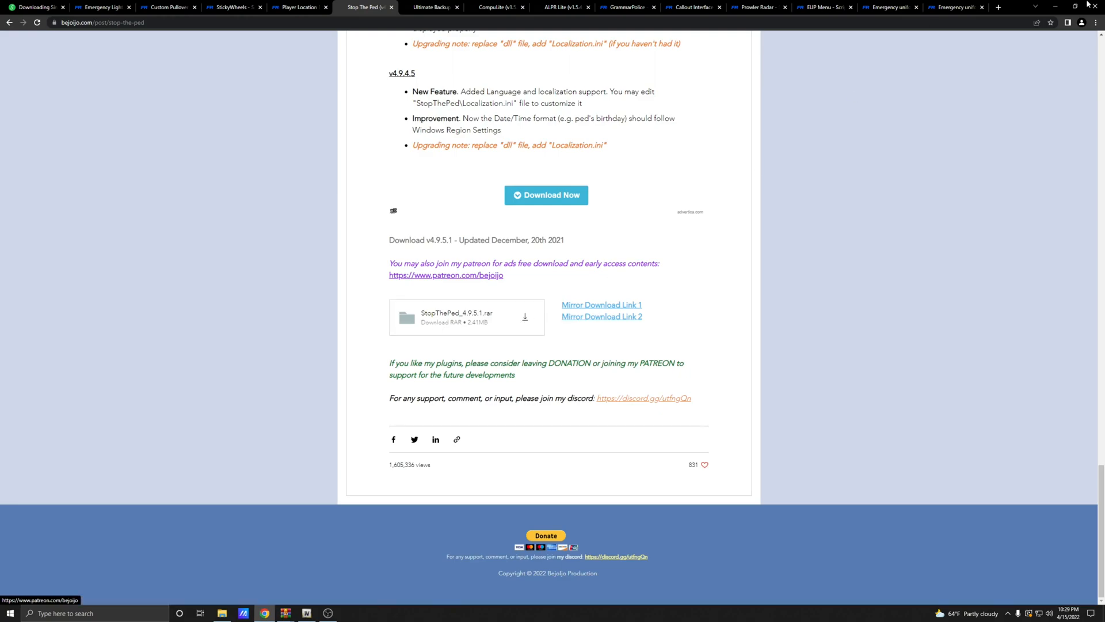
{"action": "left_click", "coordinate": [1056, 7]}
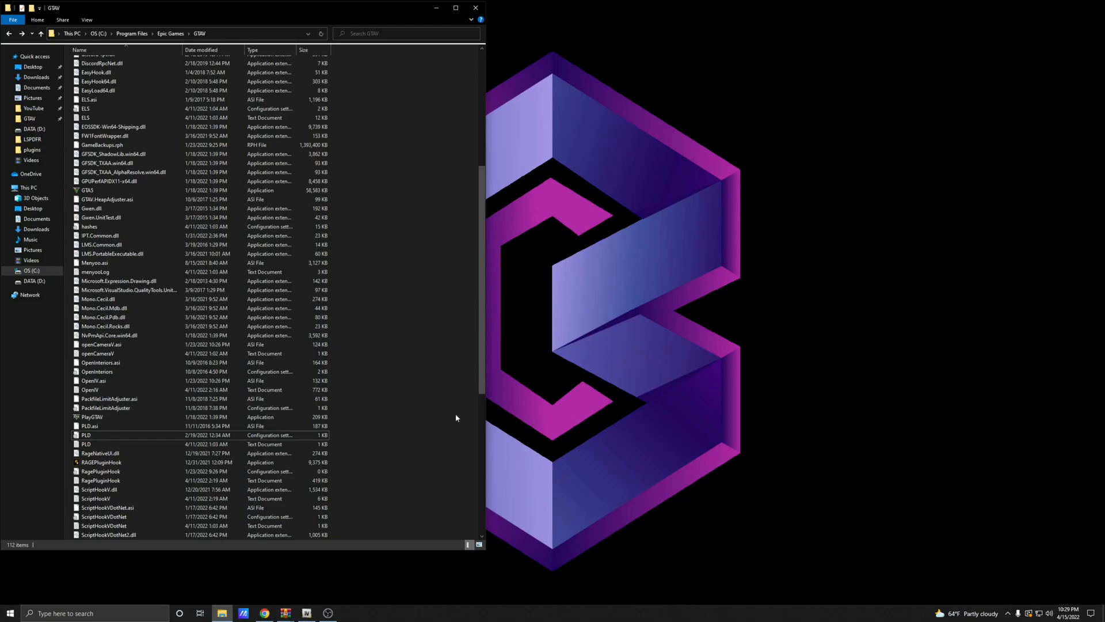
Bring up the open StopThePed_4.9.5.1 archive in WinRAR and place its window beside the GTAV folder.
{"action": "mouse_move", "coordinate": [286, 616]}
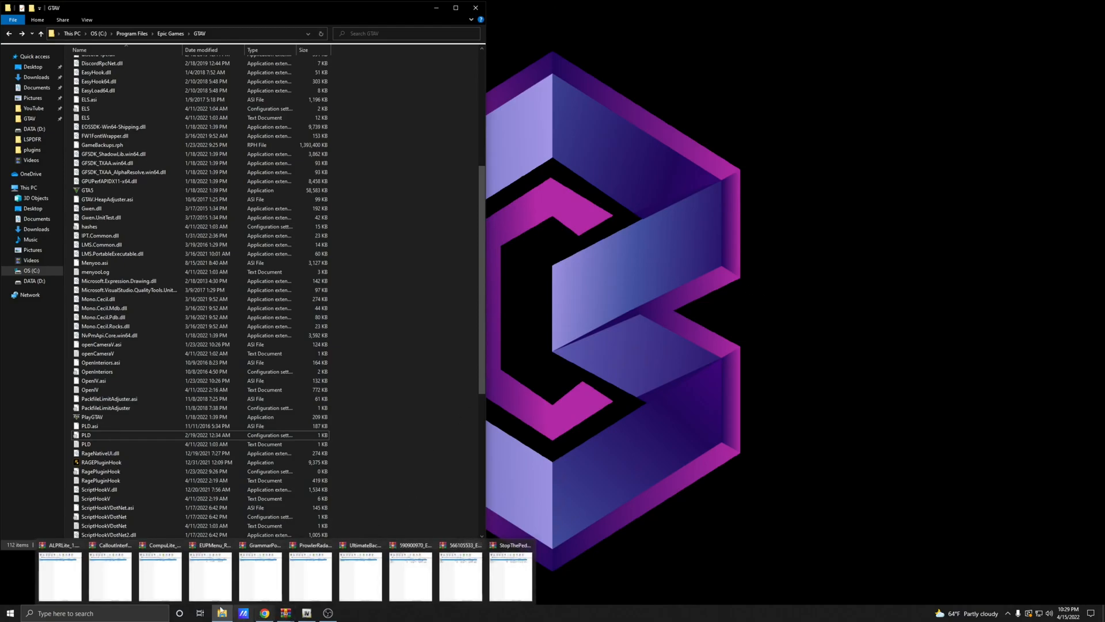
{"action": "left_click", "coordinate": [515, 568]}
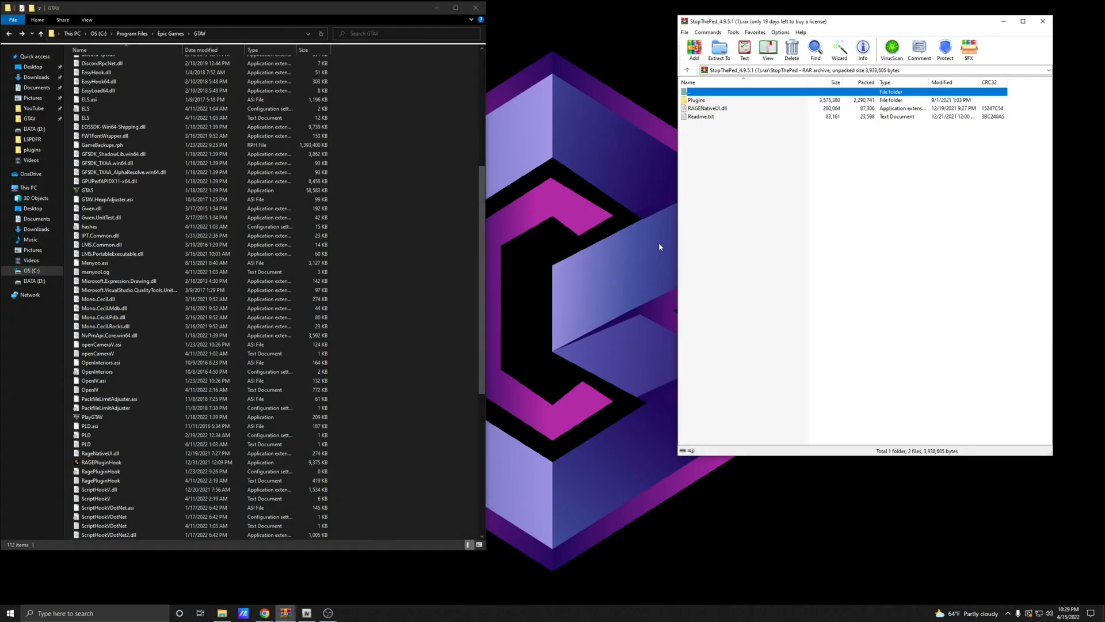
{"action": "left_click_drag", "start_coordinate": [842, 23], "coordinate": [741, 9]}
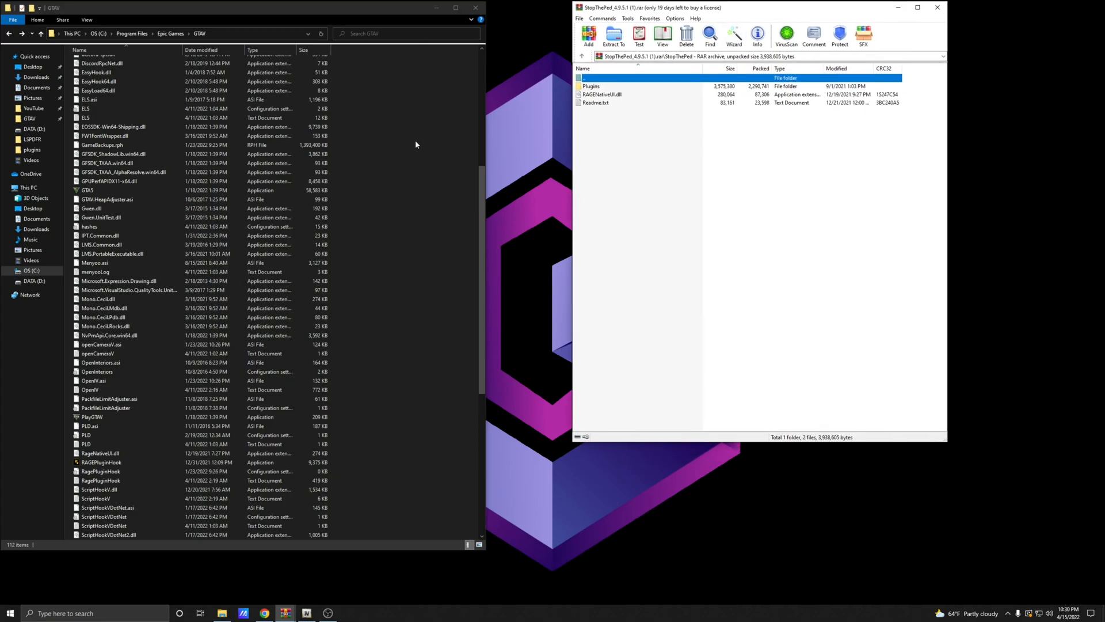
Compare the modified date of RageNativeUI.dll in the GTAV folder with the copy in the StopThePed archive, and clear the archive selection.
{"action": "scroll", "coordinate": [414, 128], "scroll_direction": "up", "scroll_amount": 9}
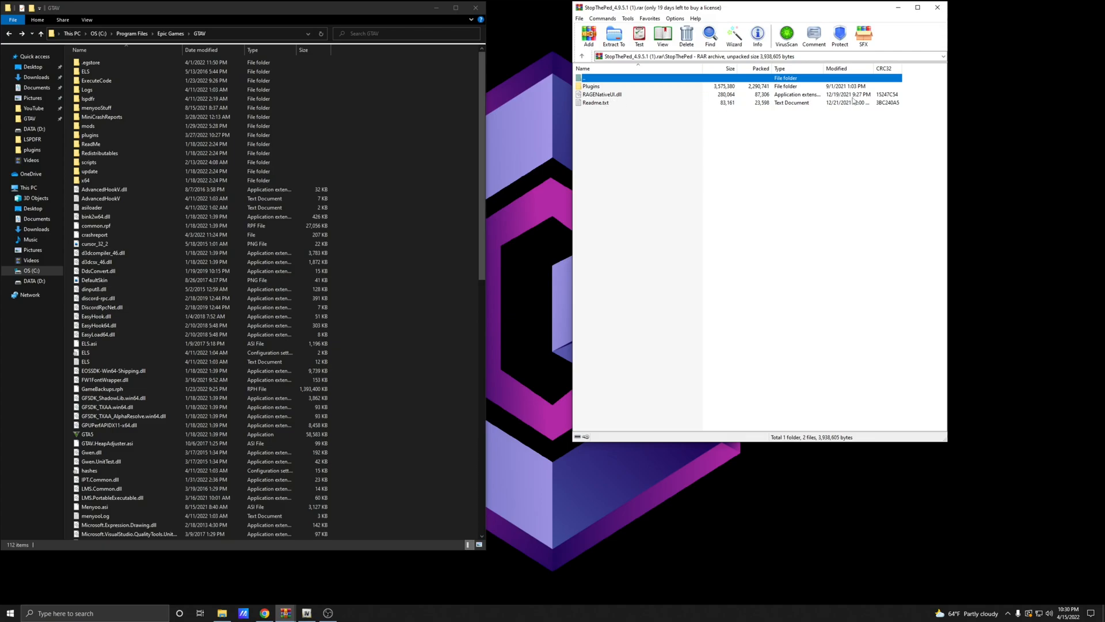
{"action": "scroll", "coordinate": [408, 280], "scroll_direction": "down", "scroll_amount": 3}
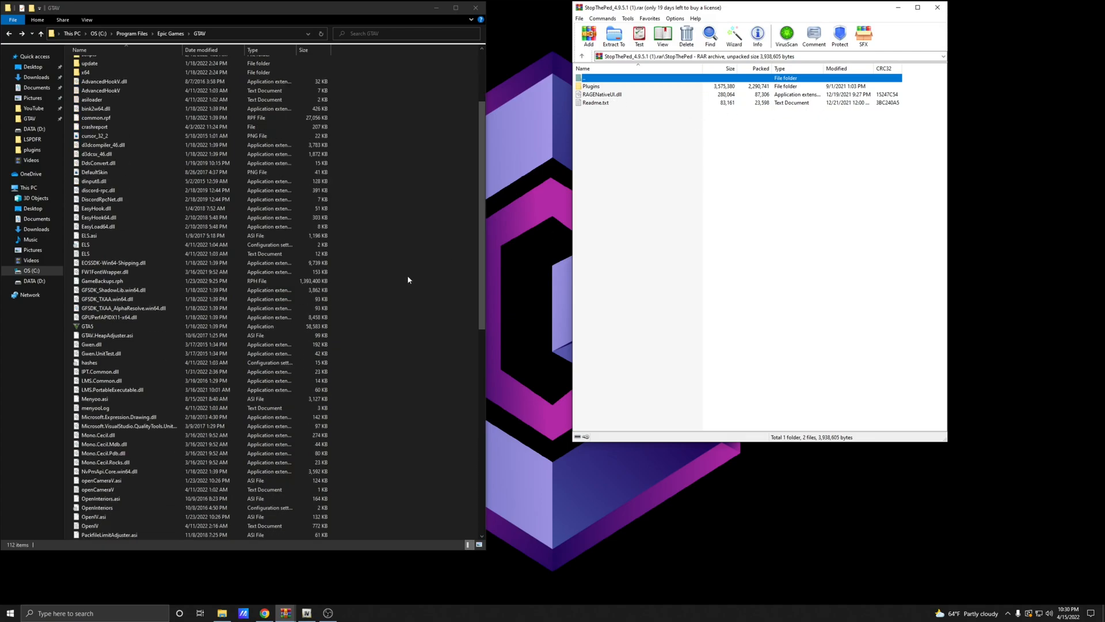
{"action": "scroll", "coordinate": [408, 280], "scroll_direction": "down", "scroll_amount": 9}
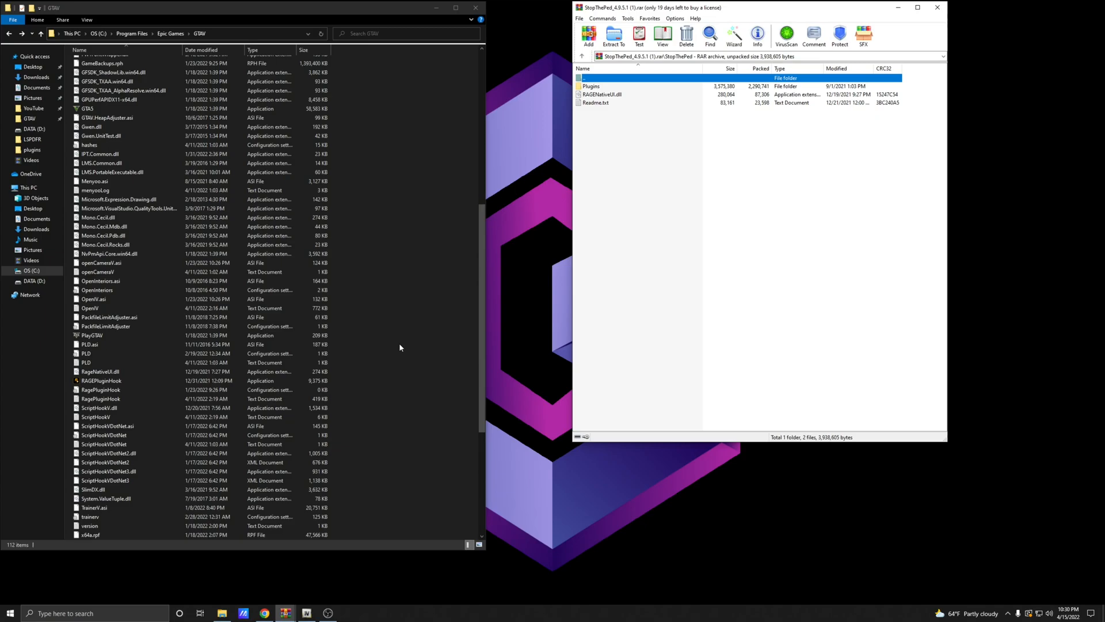
{"action": "scroll", "coordinate": [403, 345], "scroll_direction": "up", "scroll_amount": 12}
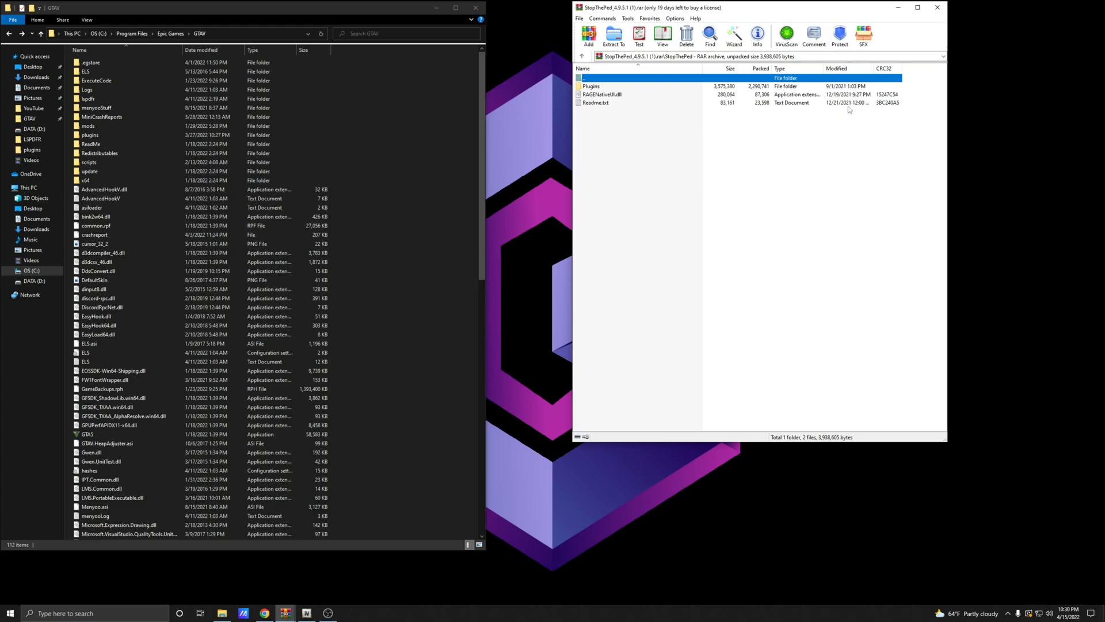
{"action": "scroll", "coordinate": [425, 333], "scroll_direction": "down", "scroll_amount": 14}
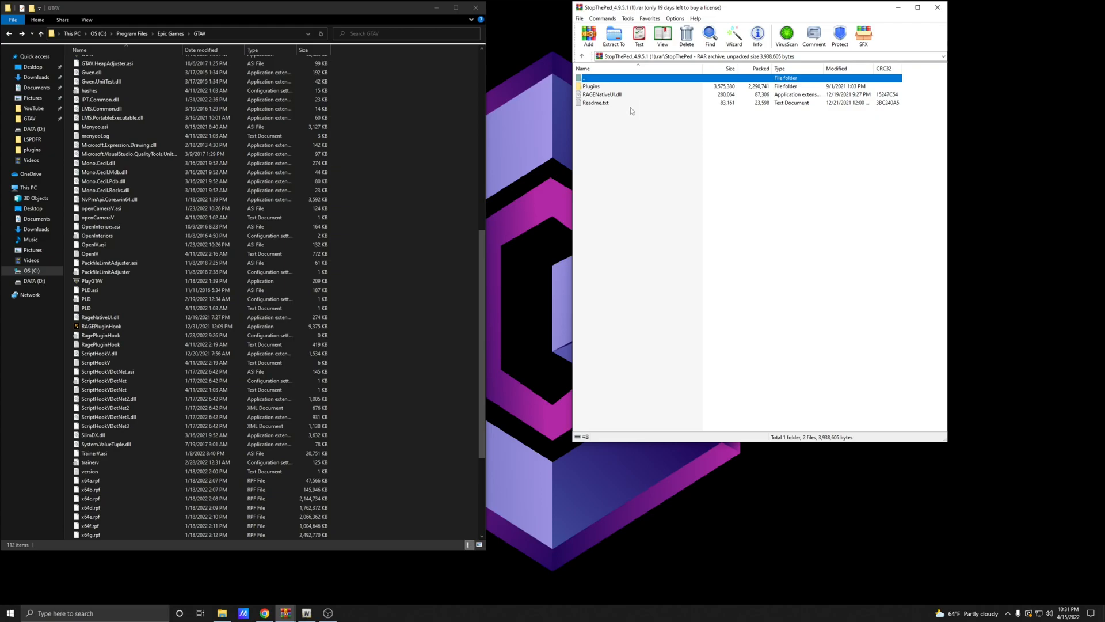
{"action": "left_click", "coordinate": [153, 319]}
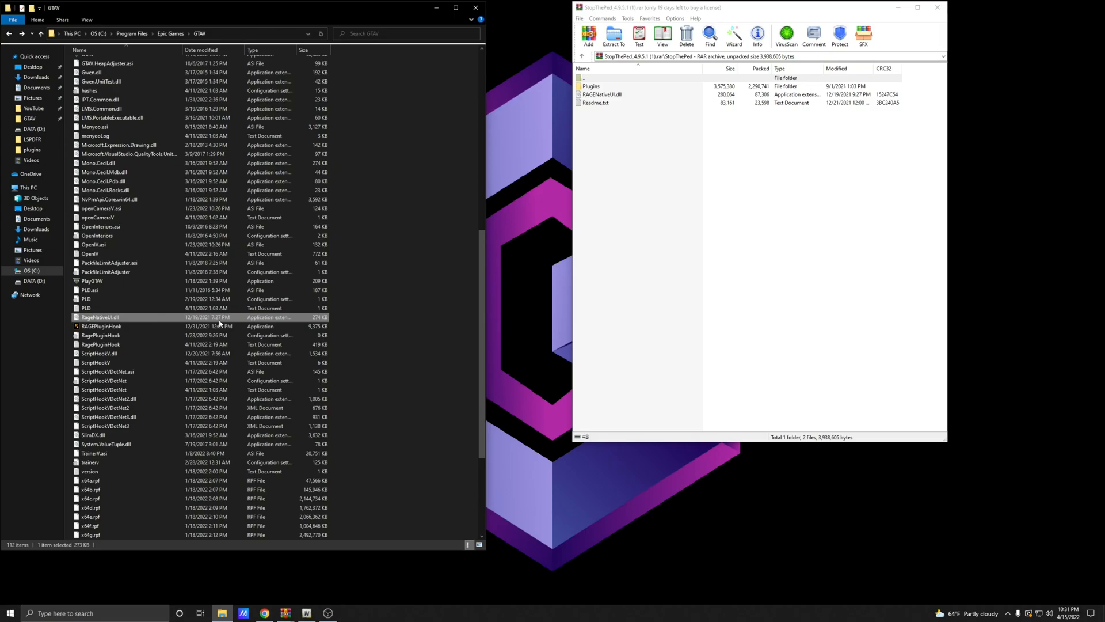
{"action": "left_click", "coordinate": [830, 95]}
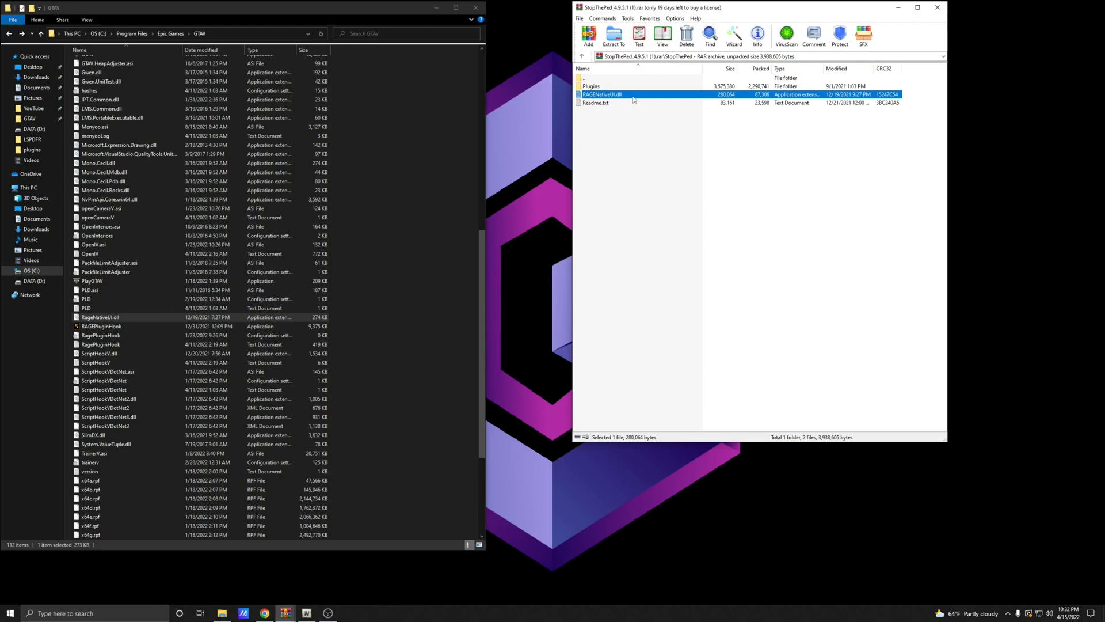
{"action": "left_click_drag", "start_coordinate": [753, 10], "coordinate": [730, 45]}
{"action": "left_click", "coordinate": [627, 200]}
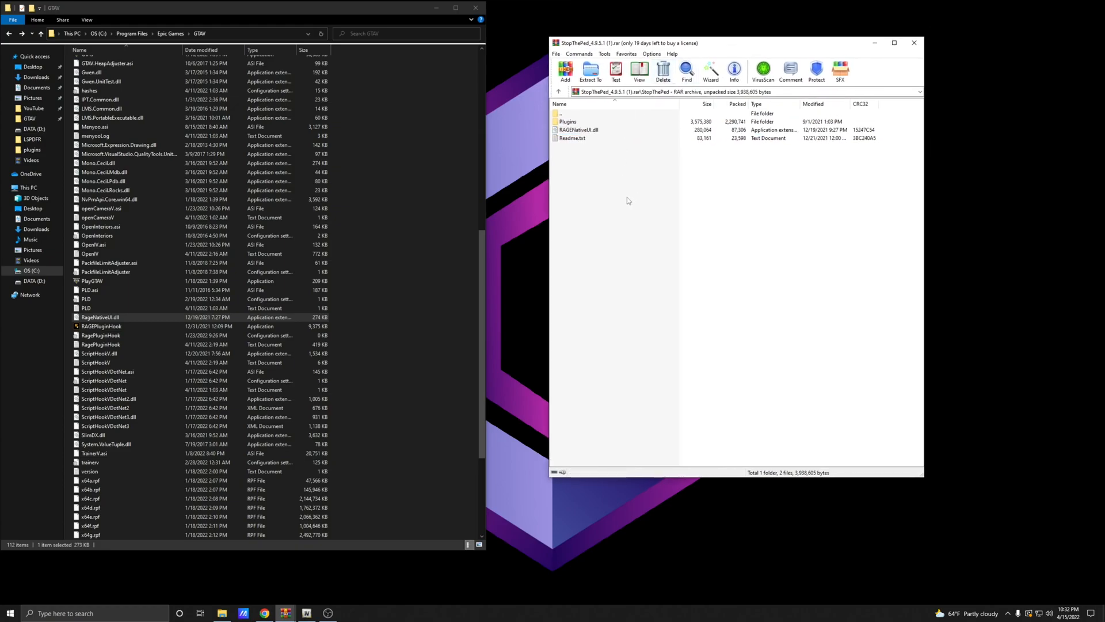
Select the Plugins folder and RAGENativeUI.dll in the StopThePed archive and demonstrate moving them to the main GTAV folder.
{"action": "left_click", "coordinate": [426, 222]}
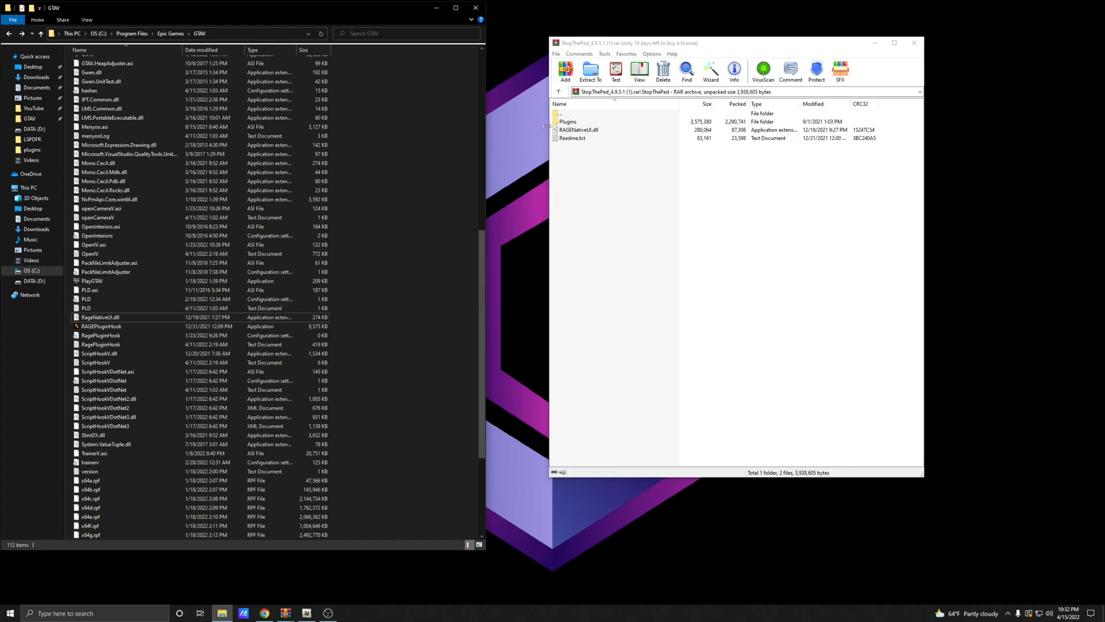
{"action": "left_click", "coordinate": [579, 130]}
{"action": "left_click", "coordinate": [578, 122], "text": "ctrl"}
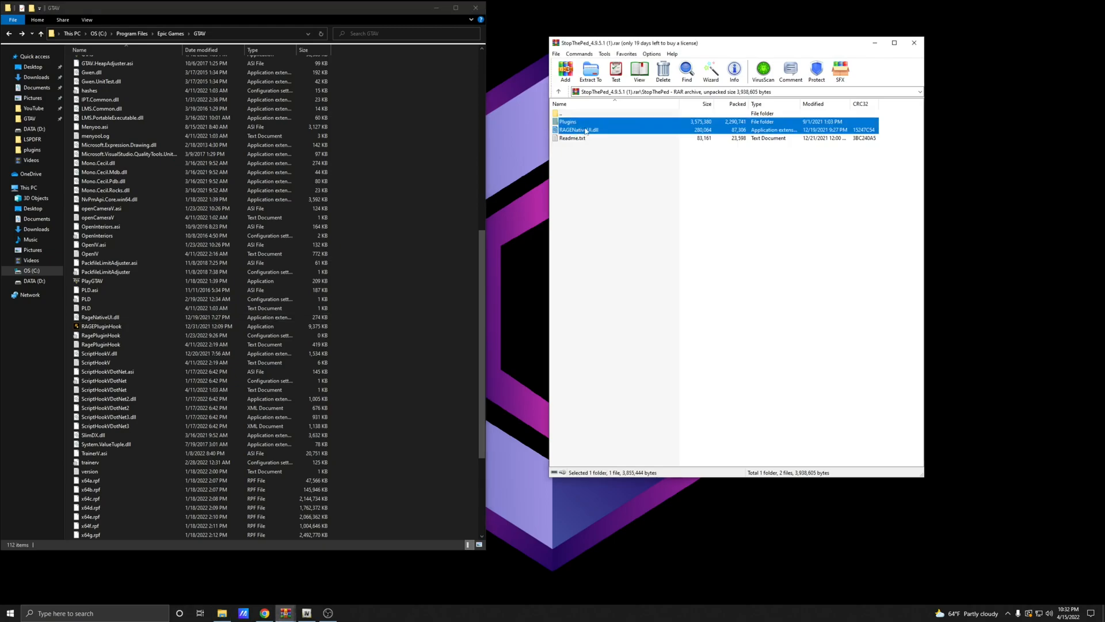
{"action": "scroll", "coordinate": [447, 164], "scroll_direction": "up", "scroll_amount": 14}
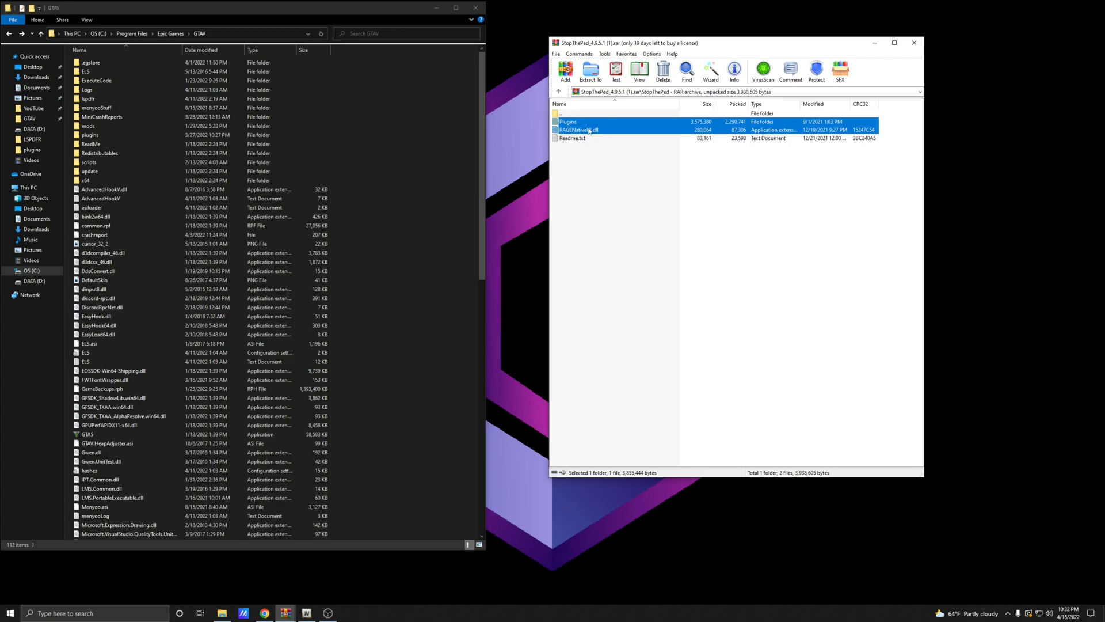
{"action": "left_click_drag", "start_coordinate": [616, 129], "coordinate": [565, 162]}
{"action": "scroll", "coordinate": [115, 342], "scroll_direction": "down", "scroll_amount": 13}
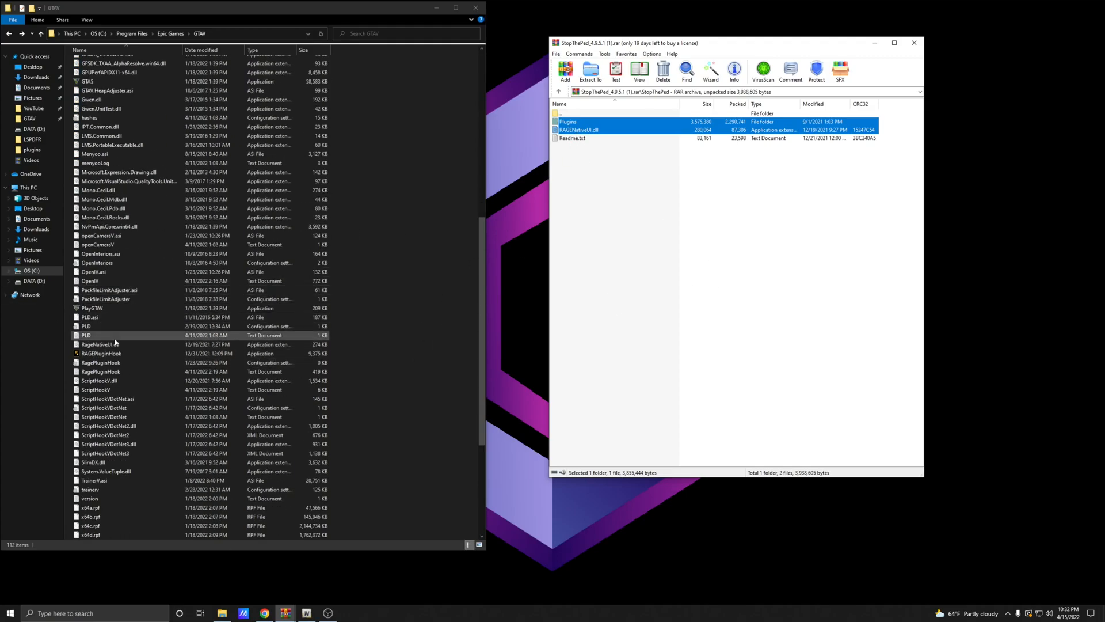
{"action": "left_click", "coordinate": [364, 318]}
Open plugins\LSPDFR in the GTAV folder and mark StopThePed.dll, the StopThePed configuration settings file and the StopThePed folder.
{"action": "scroll", "coordinate": [363, 318], "scroll_direction": "up", "scroll_amount": 13}
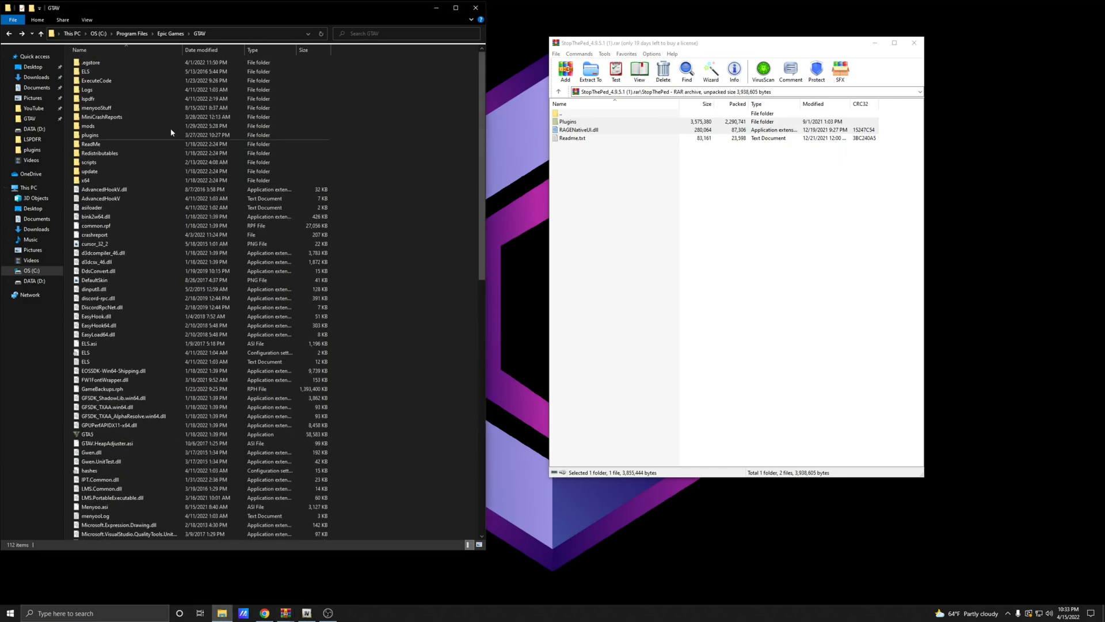
{"action": "scroll", "coordinate": [215, 390], "scroll_direction": "down", "scroll_amount": 1}
{"action": "scroll", "coordinate": [221, 423], "scroll_direction": "down", "scroll_amount": 5}
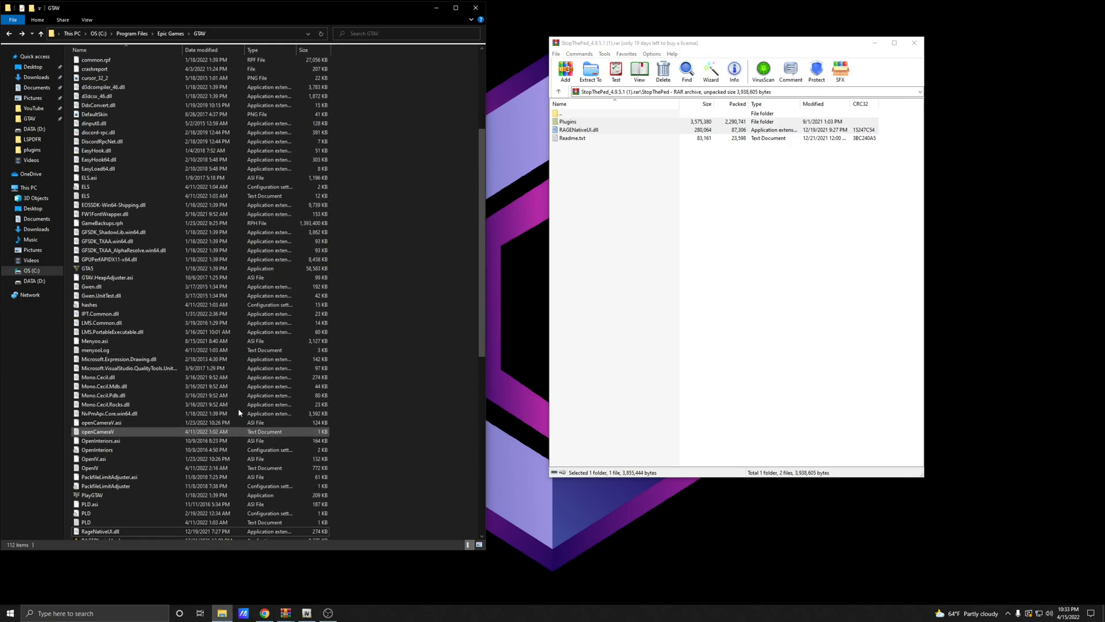
{"action": "scroll", "coordinate": [221, 423], "scroll_direction": "up", "scroll_amount": 6}
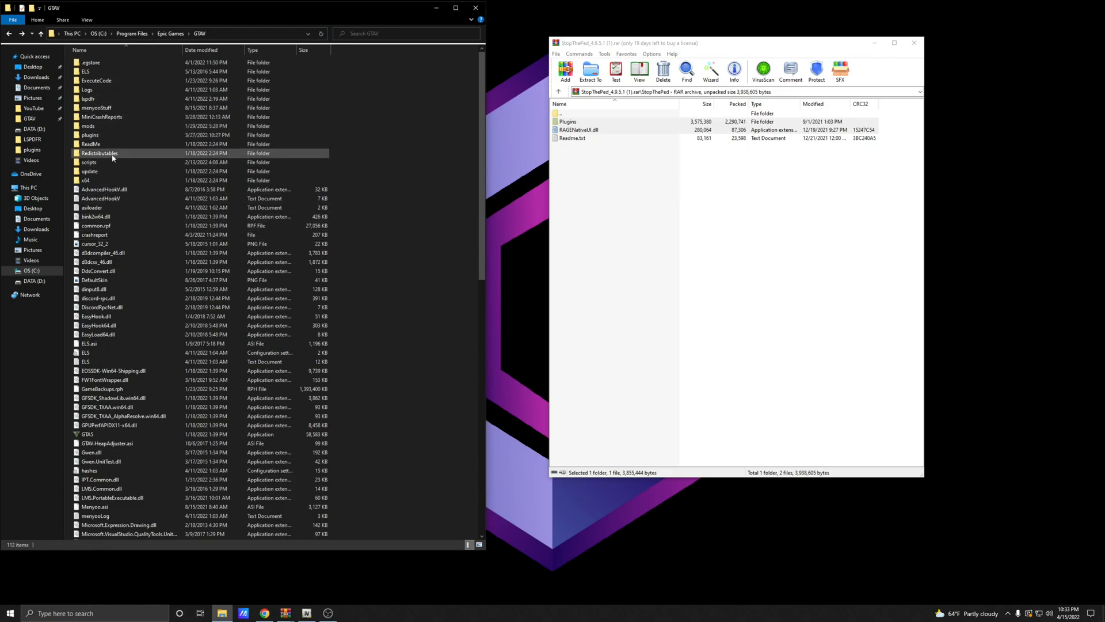
{"action": "double_click", "coordinate": [101, 134]}
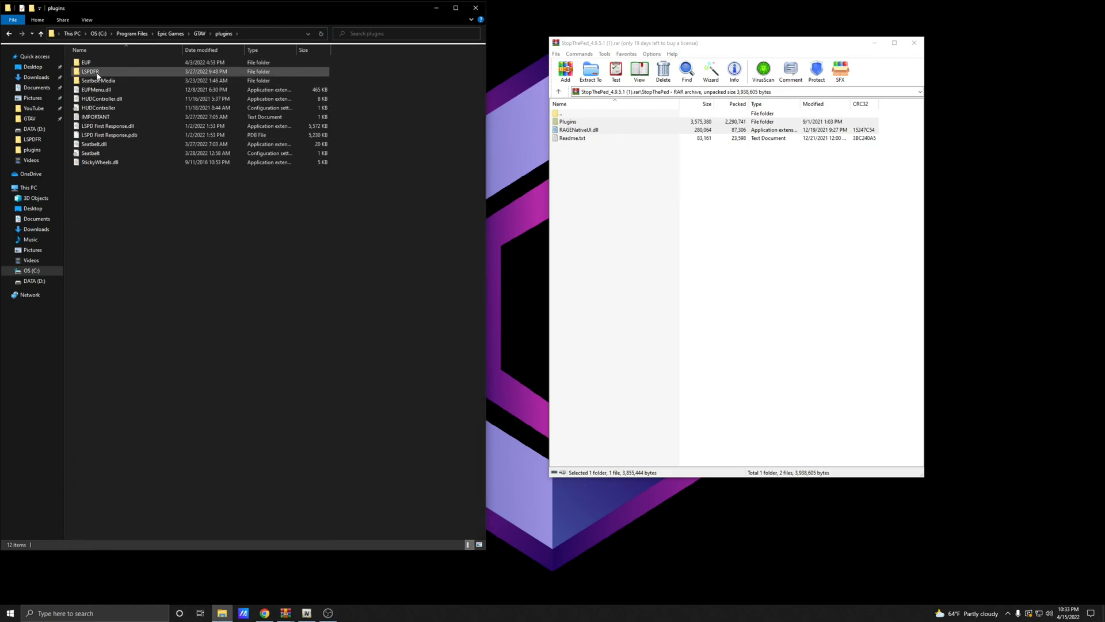
{"action": "double_click", "coordinate": [91, 71]}
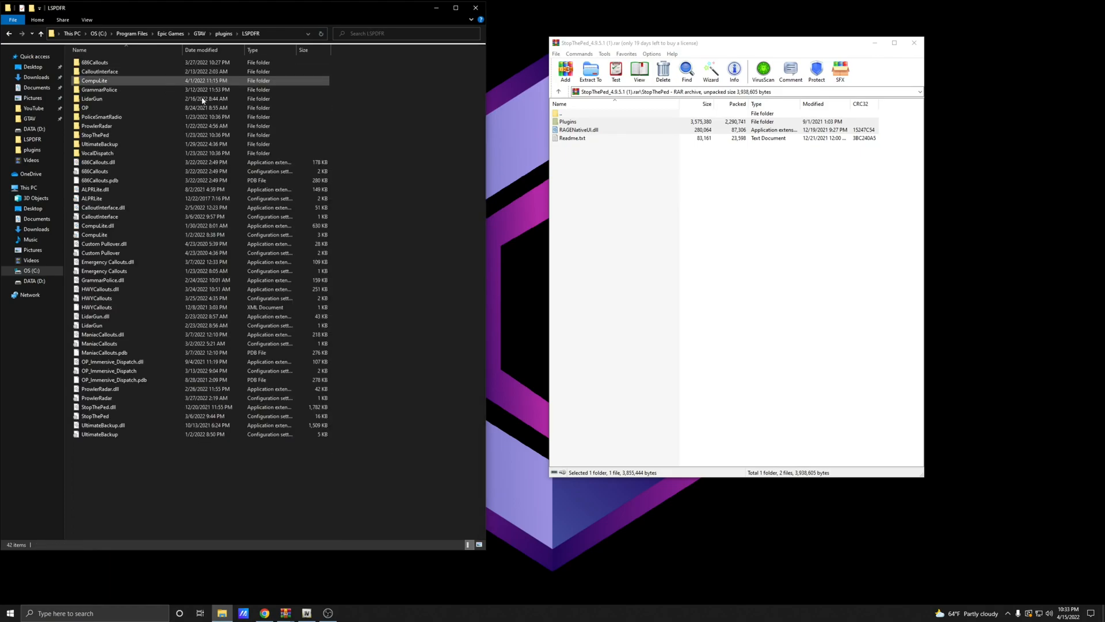
{"action": "left_click", "coordinate": [112, 416]}
{"action": "left_click", "coordinate": [98, 407], "text": "ctrl"}
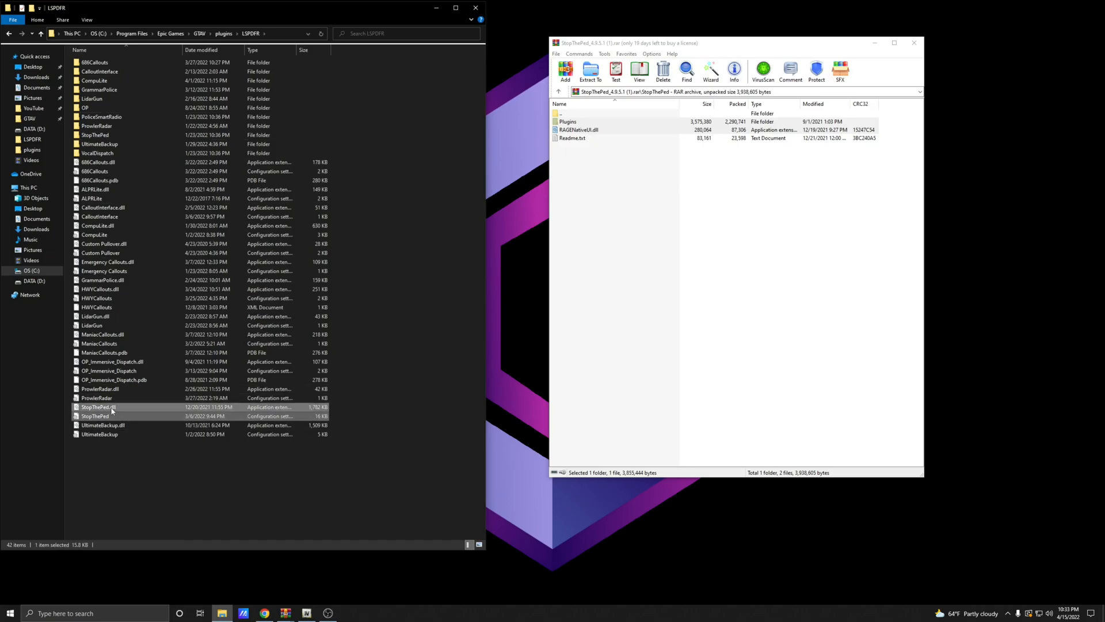
{"action": "left_click", "coordinate": [101, 136], "text": "ctrl"}
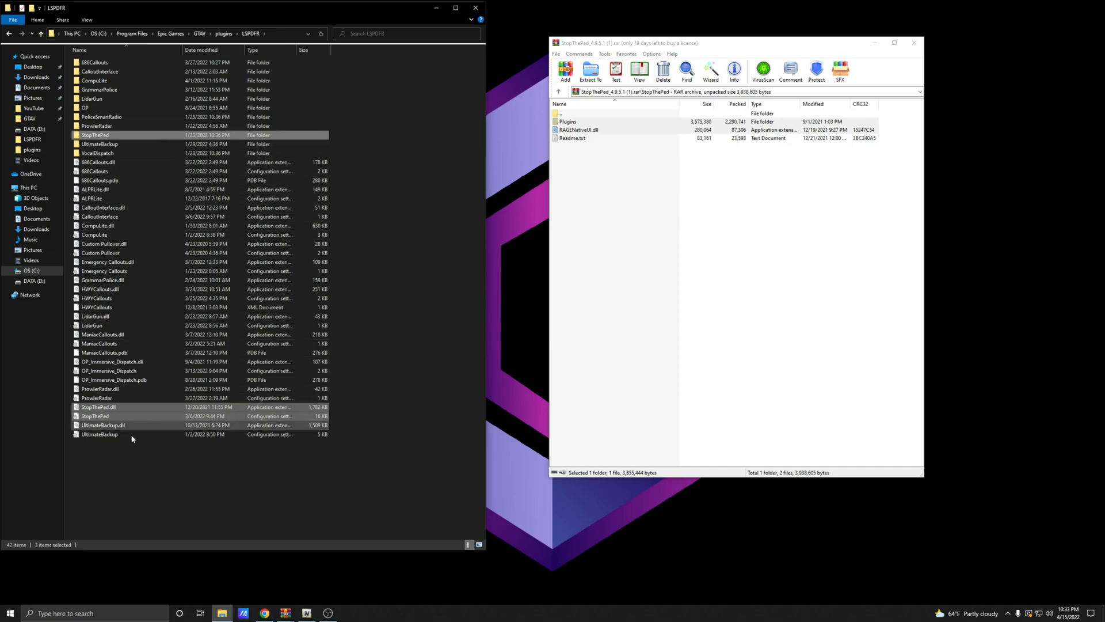
Return to the main GTAV folder and close the StopThePed archive.
{"action": "left_click", "coordinate": [9, 34]}
{"action": "left_click", "coordinate": [9, 34]}
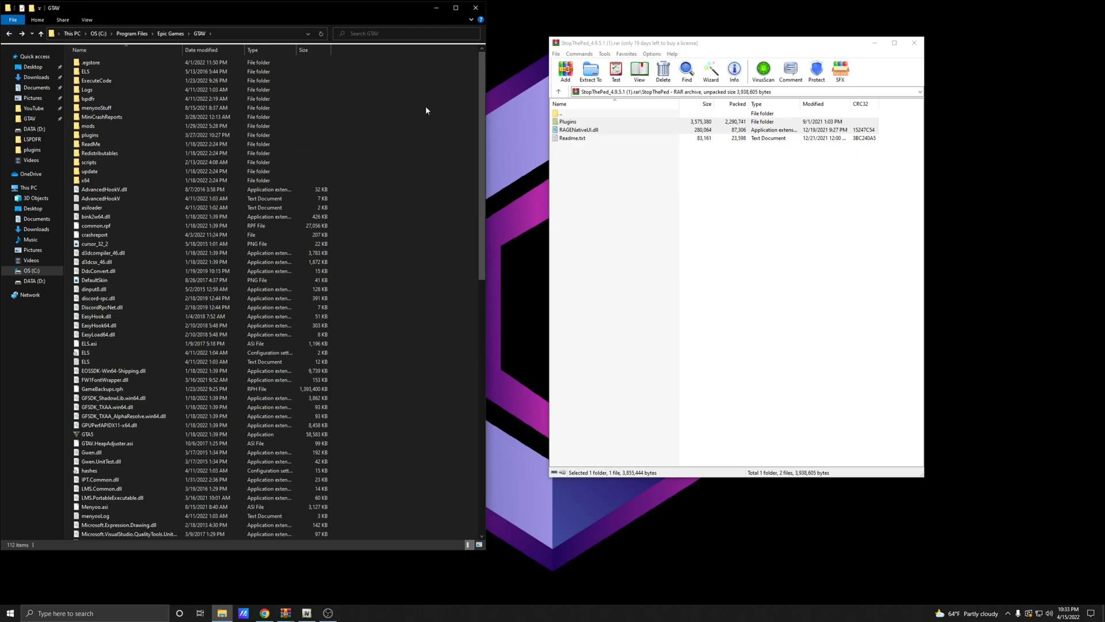
{"action": "left_click", "coordinate": [920, 42]}
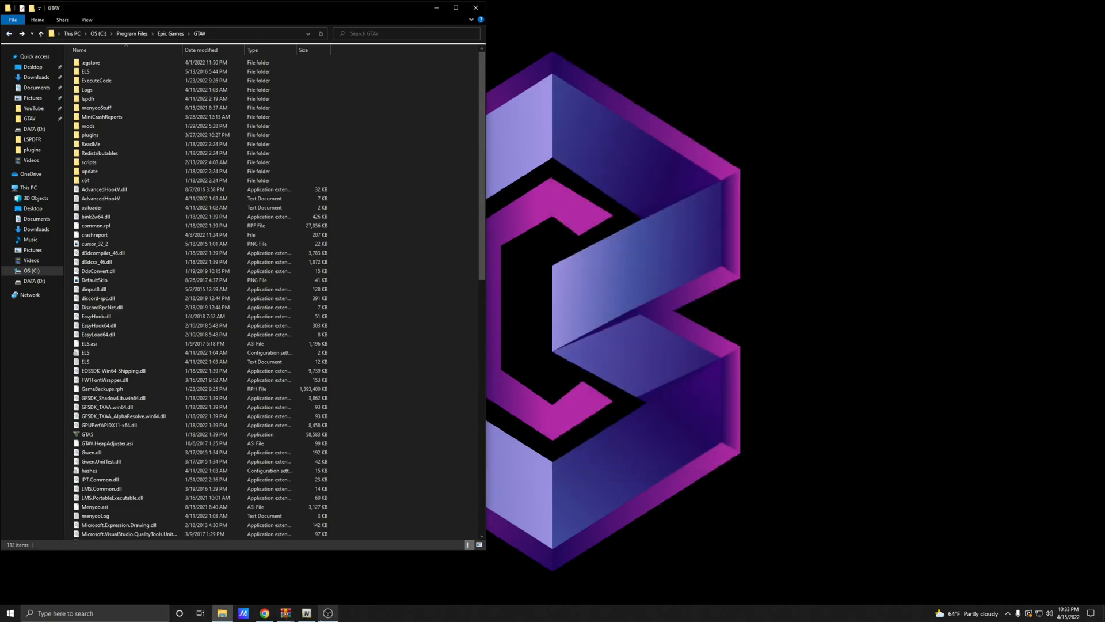
Switch to the Ultimate Backup page in Chrome and request the UltimateBackup RAR download at the end of the page.
{"action": "left_click", "coordinate": [265, 613]}
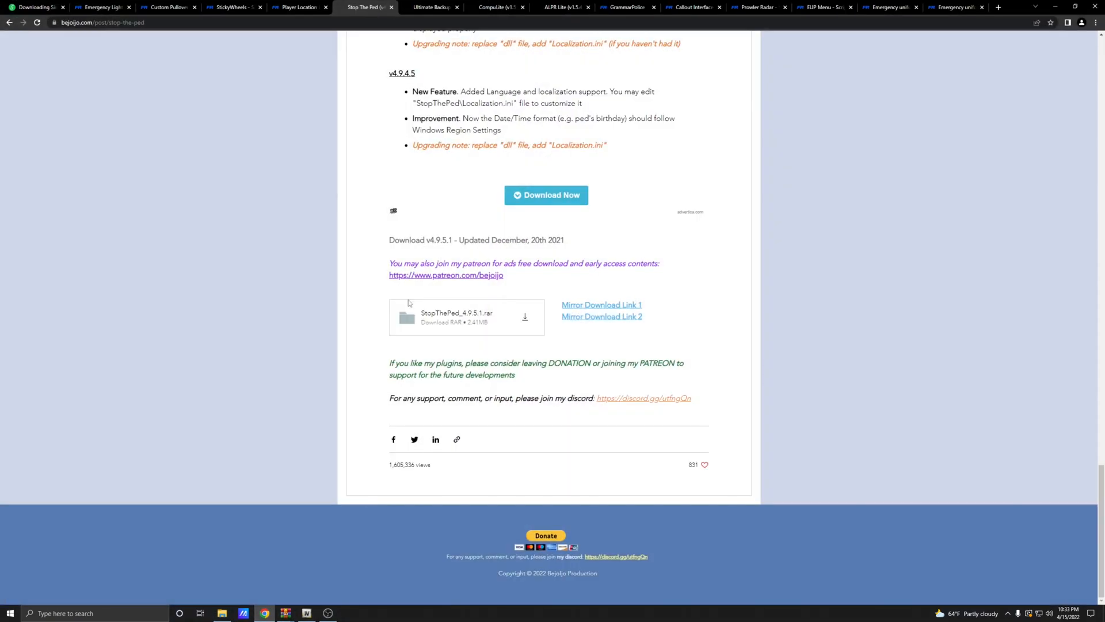
{"action": "left_click", "coordinate": [431, 7]}
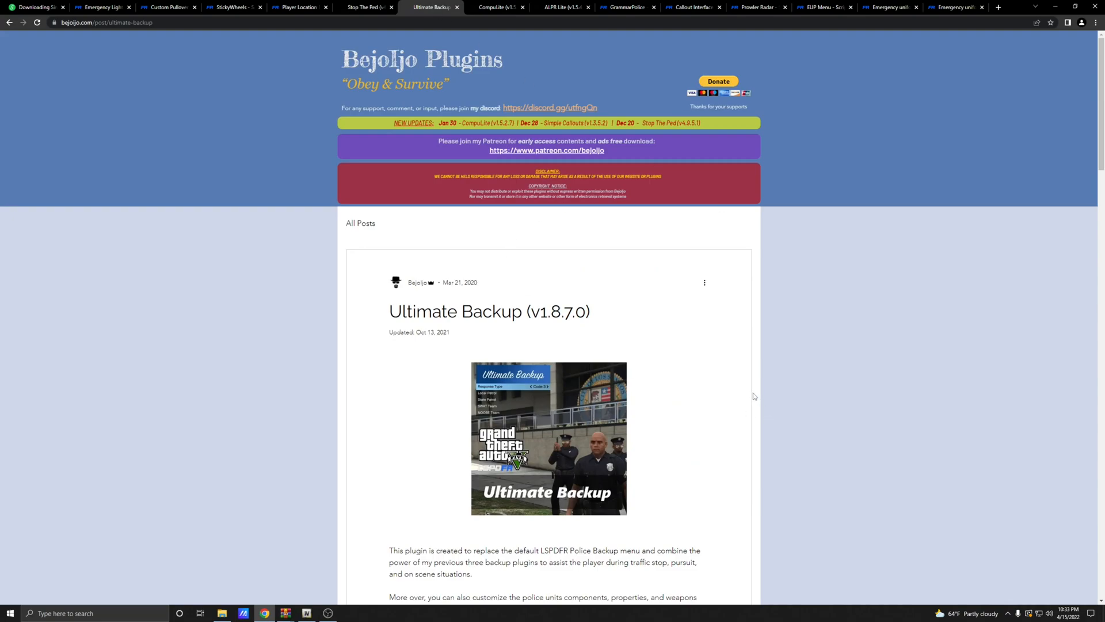
{"action": "scroll", "coordinate": [756, 397], "scroll_direction": "down", "scroll_amount": 20}
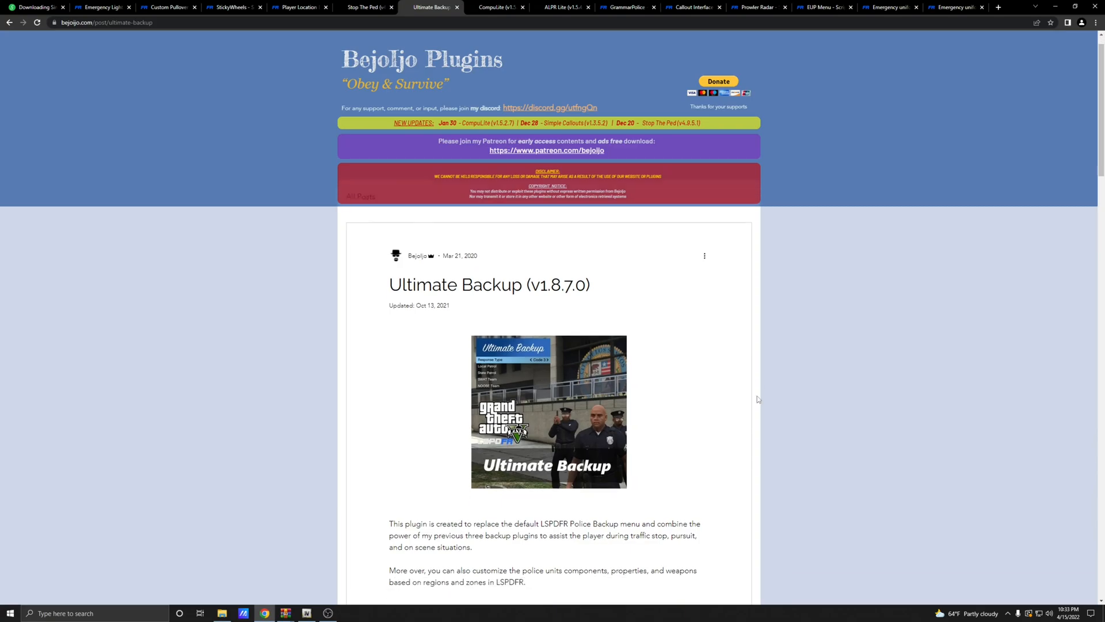
{"action": "scroll", "coordinate": [762, 394], "scroll_direction": "down", "scroll_amount": 6}
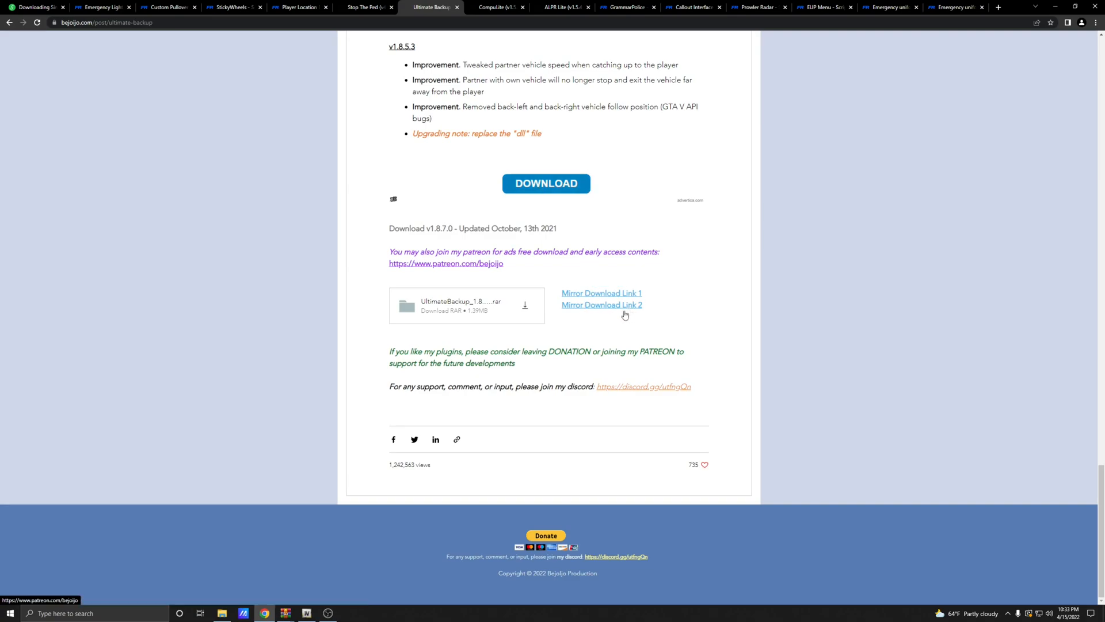
{"action": "left_click", "coordinate": [504, 305]}
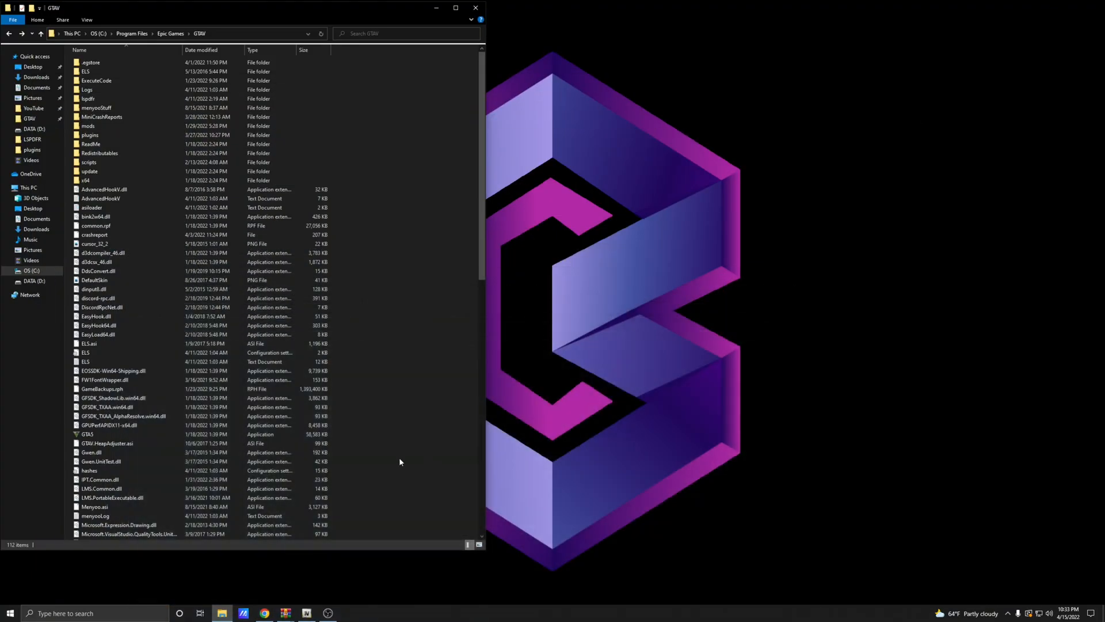
Bring up the UltimateBackup_1.8.7.0.rar archive beside the GTAV folder and open its UltimateBackup folder.
{"action": "left_click", "coordinate": [286, 616]}
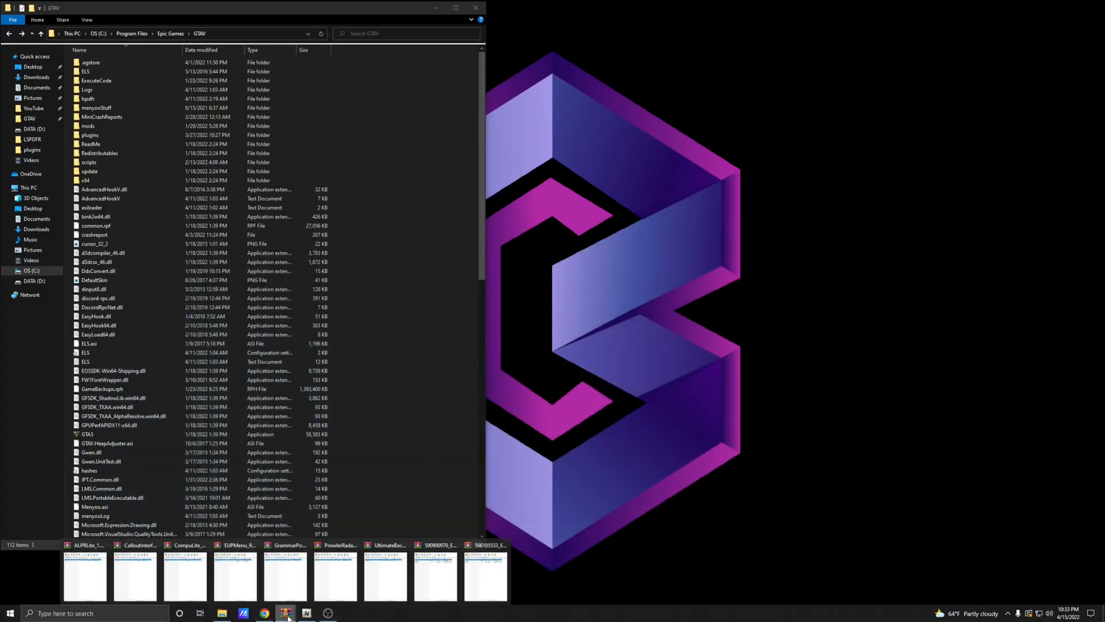
{"action": "left_click", "coordinate": [386, 572]}
{"action": "left_click_drag", "start_coordinate": [879, 35], "coordinate": [728, 49]}
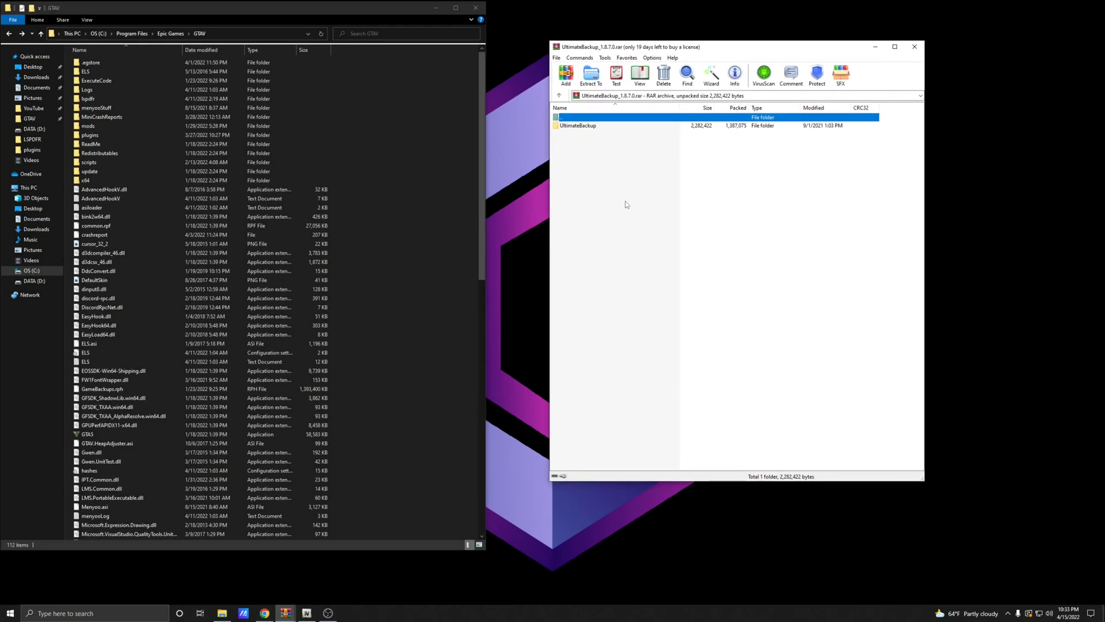
{"action": "double_click", "coordinate": [578, 125]}
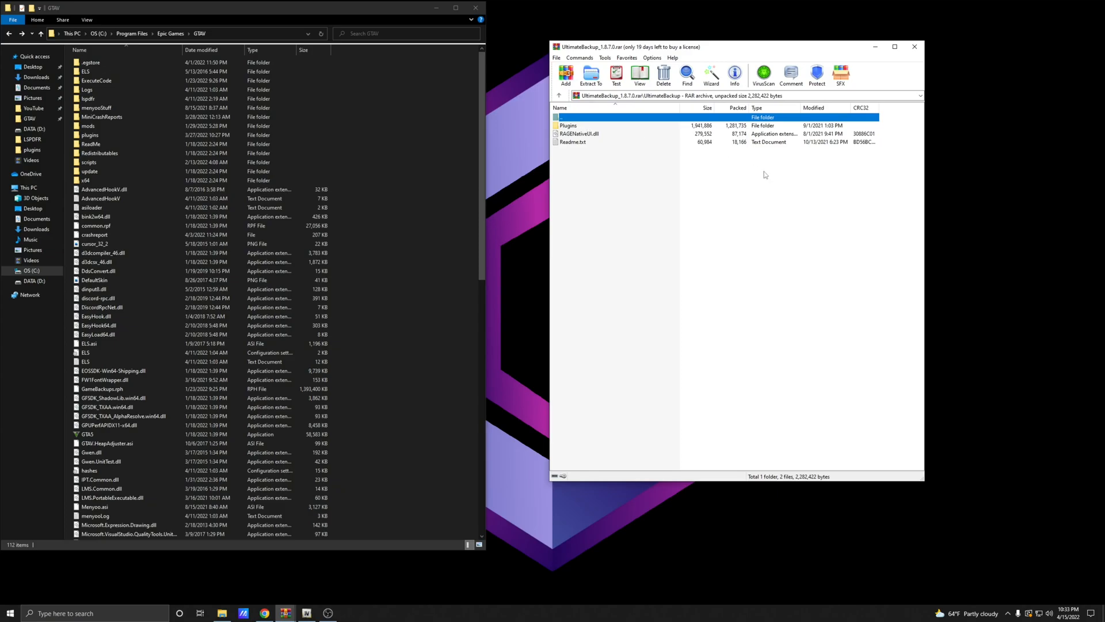
Compare RAGENativeUI.dll in the UltimateBackup archive with the copy in the main GTAV folder.
{"action": "left_click", "coordinate": [579, 134]}
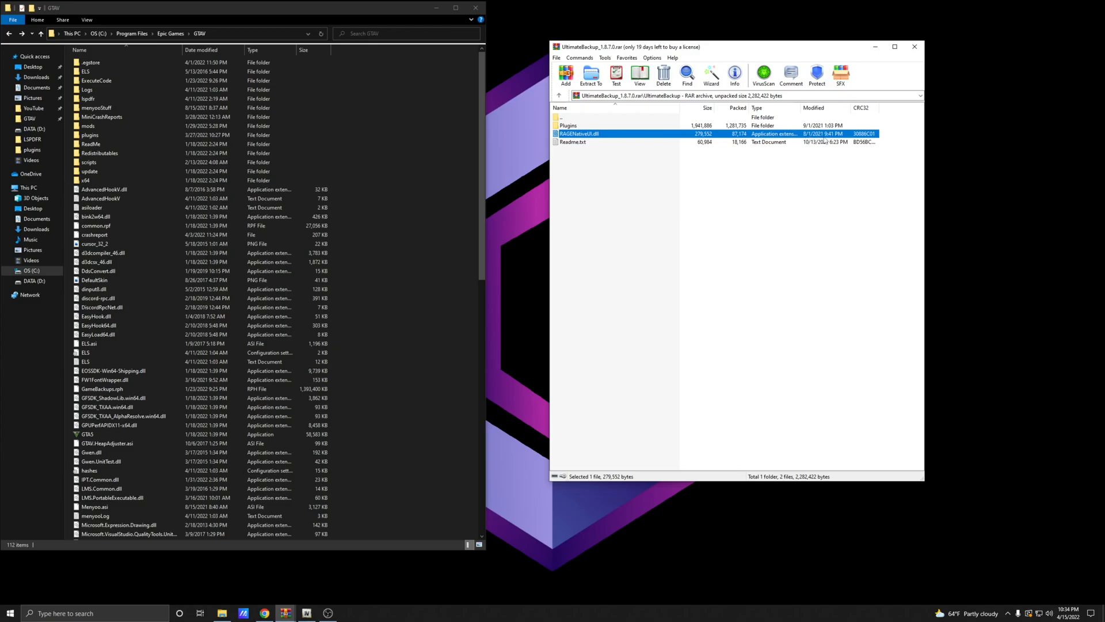
{"action": "scroll", "coordinate": [385, 358], "scroll_direction": "down", "scroll_amount": 20}
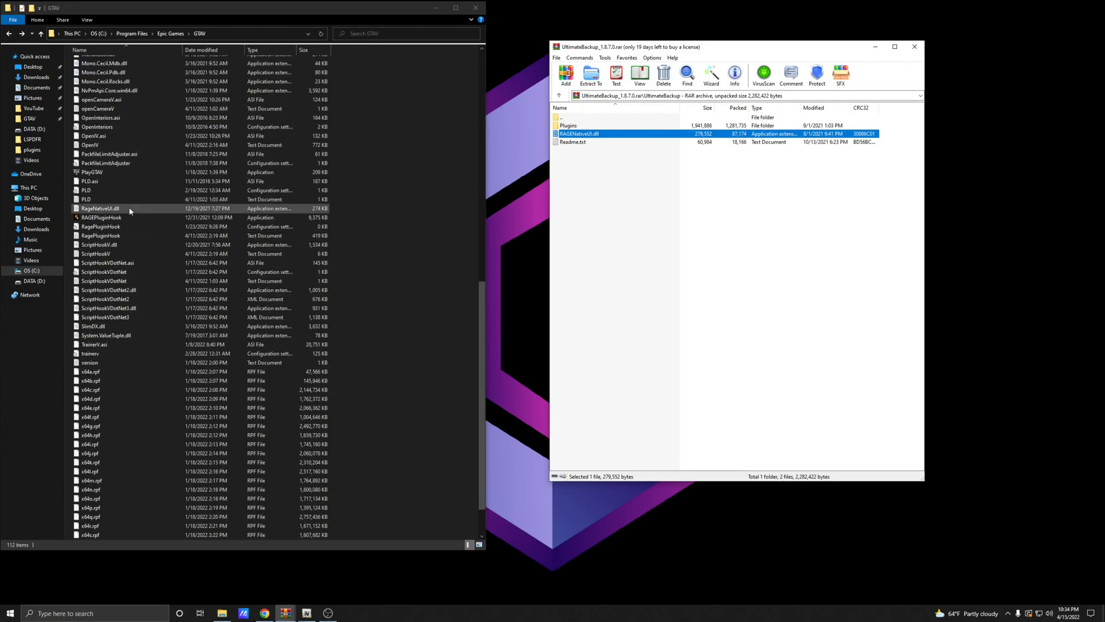
{"action": "left_click", "coordinate": [130, 210]}
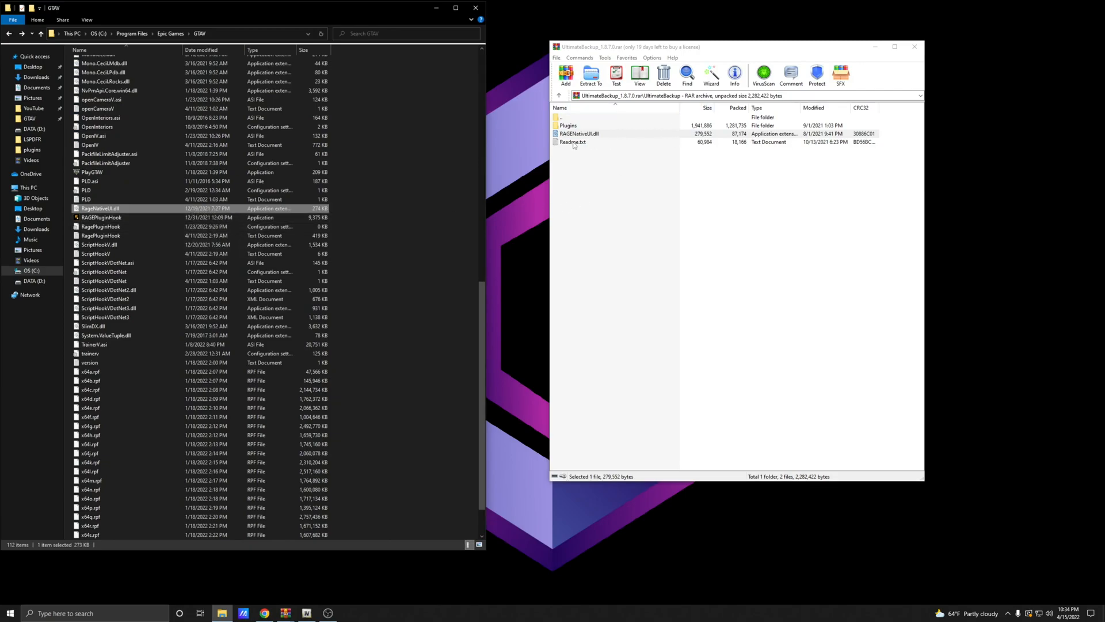
{"action": "left_click", "coordinate": [426, 172]}
{"action": "scroll", "coordinate": [432, 190], "scroll_direction": "up", "scroll_amount": 20}
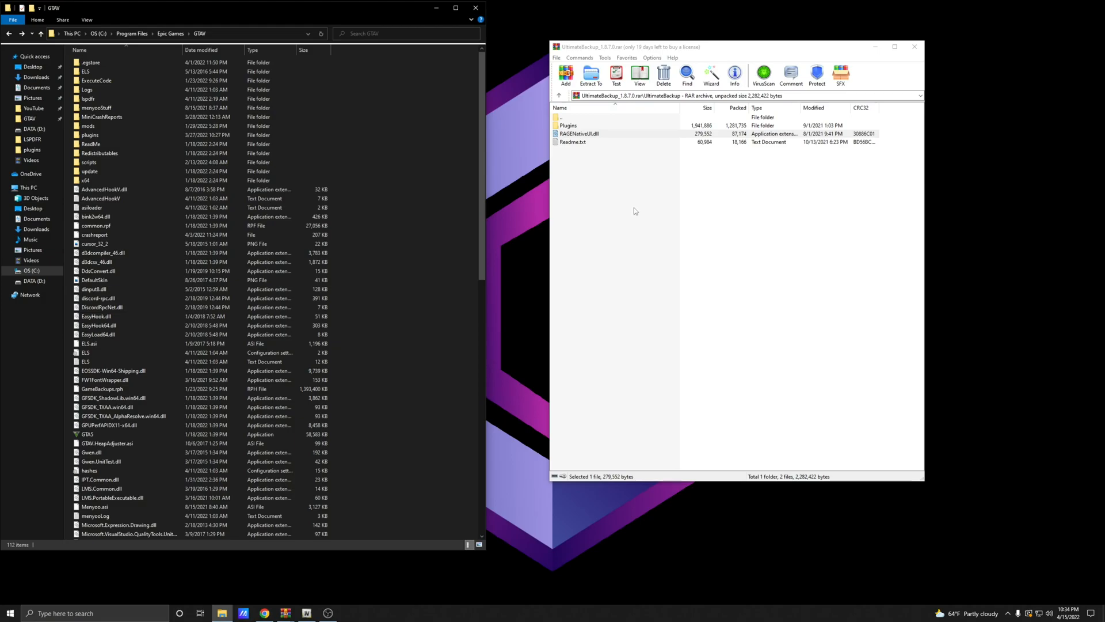
Inspect the contents of Plugins\LSPDFR inside the Ultimate Backup archive and return to its UltimateBackup folder.
{"action": "left_click", "coordinate": [582, 127]}
{"action": "double_click", "coordinate": [581, 128]}
{"action": "left_click", "coordinate": [568, 126]}
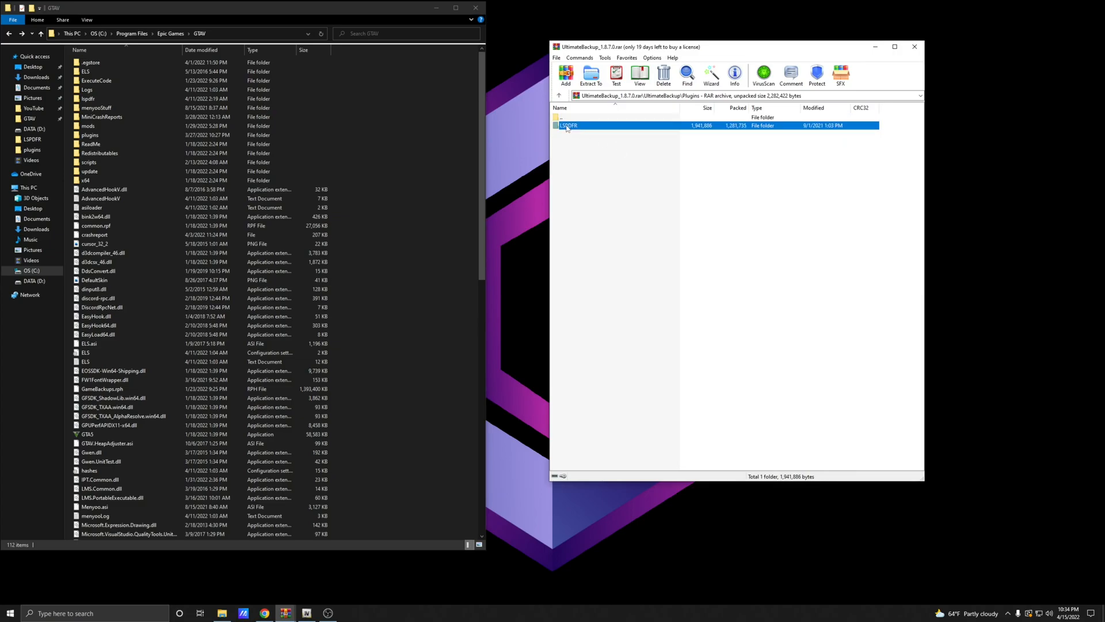
{"action": "double_click", "coordinate": [586, 128]}
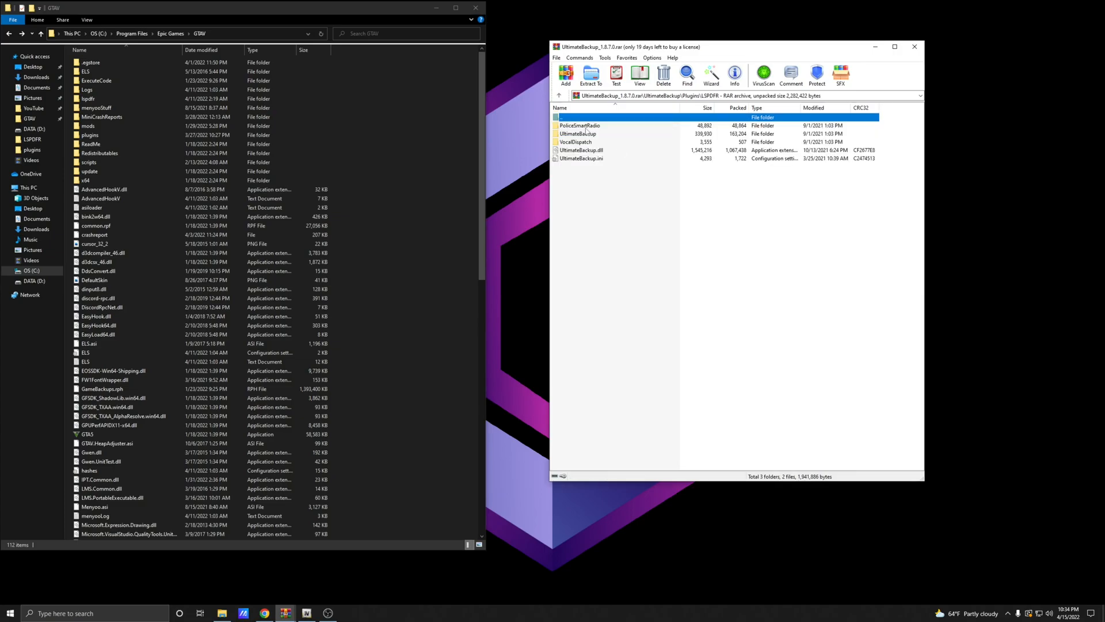
{"action": "left_click", "coordinate": [558, 96]}
{"action": "left_click", "coordinate": [558, 96]}
{"action": "double_click", "coordinate": [575, 126]}
{"action": "key", "text": "BackSpace"}
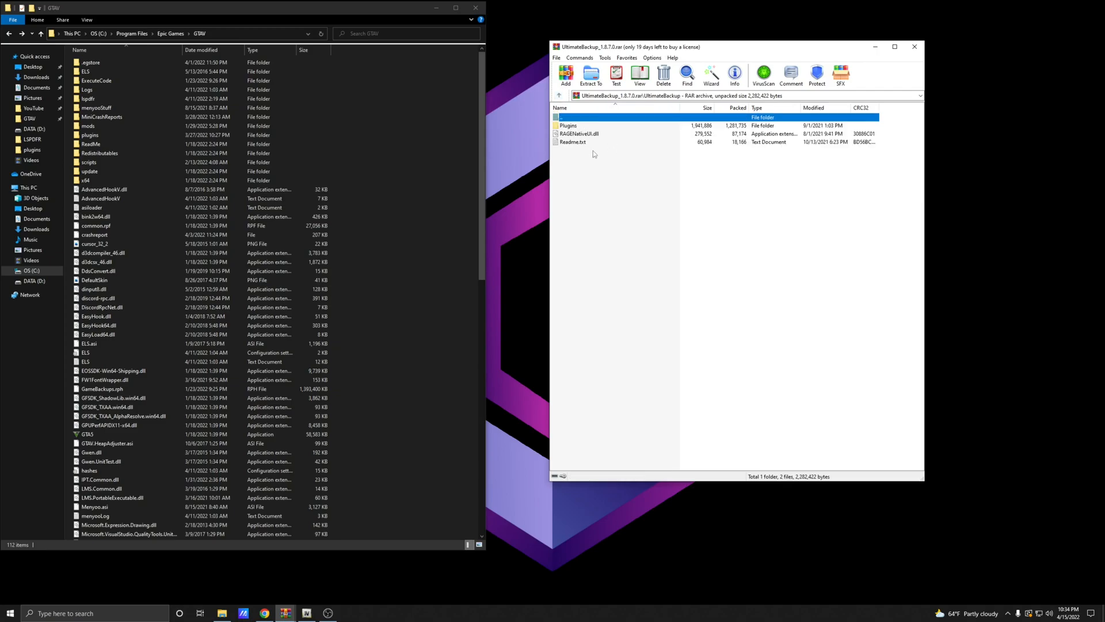
Select the Plugins folder in the Ultimate Backup archive and demonstrate moving it to the main GTAV folder.
{"action": "left_click", "coordinate": [574, 126]}
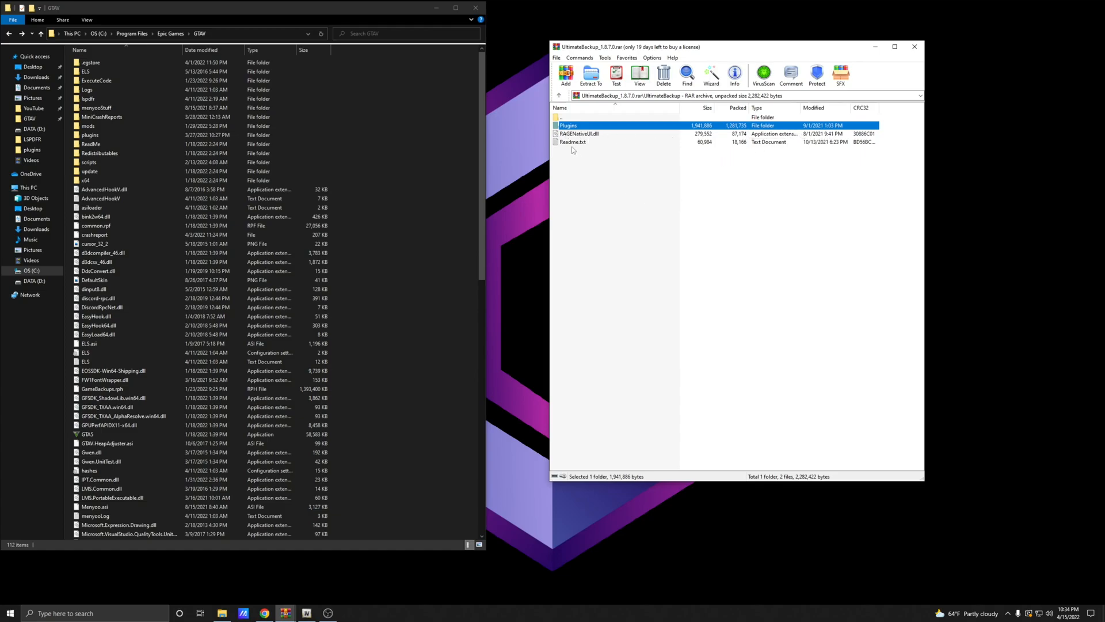
{"action": "left_click_drag", "start_coordinate": [580, 129], "coordinate": [435, 302]}
{"action": "left_click_drag", "start_coordinate": [573, 117], "coordinate": [574, 128]}
Open plugins\LSPDFR in the GTAV folder and mark the UltimateBackup folder, UltimateBackup.dll and the UltimateBackup configuration settings file.
{"action": "double_click", "coordinate": [106, 135]}
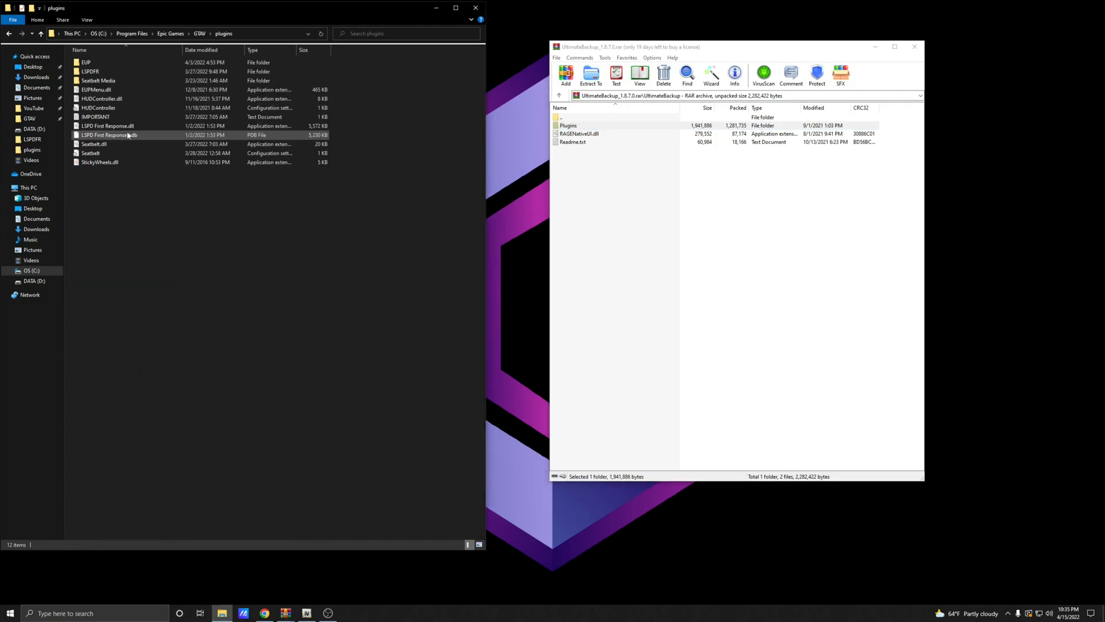
{"action": "double_click", "coordinate": [101, 73]}
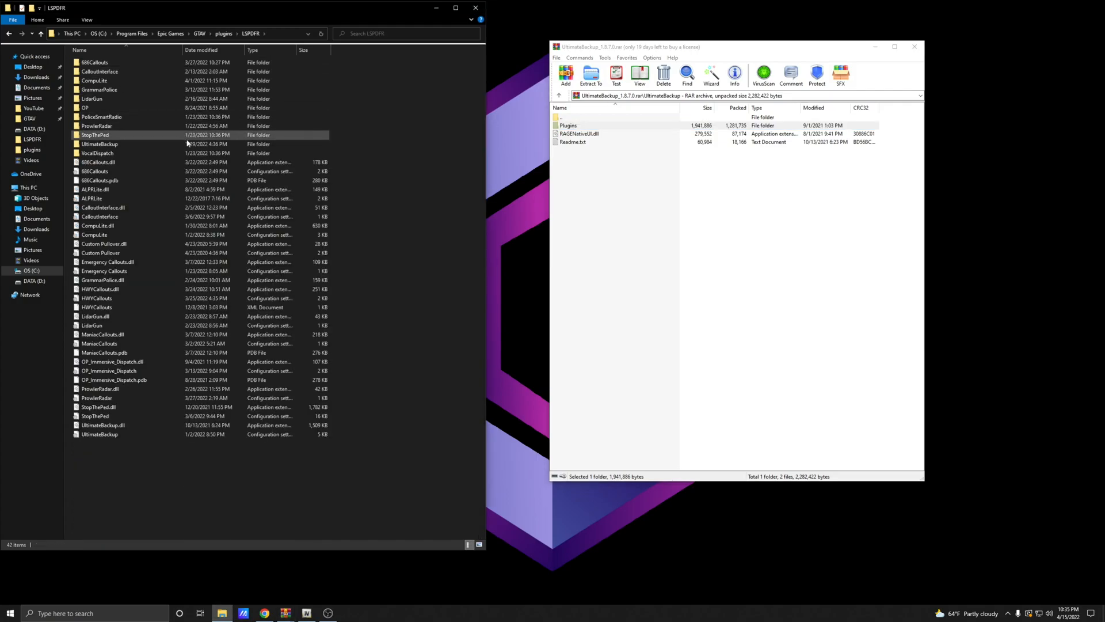
{"action": "left_click", "coordinate": [120, 145]}
{"action": "left_click", "coordinate": [105, 425]}
{"action": "left_click", "coordinate": [105, 434], "text": "shift"}
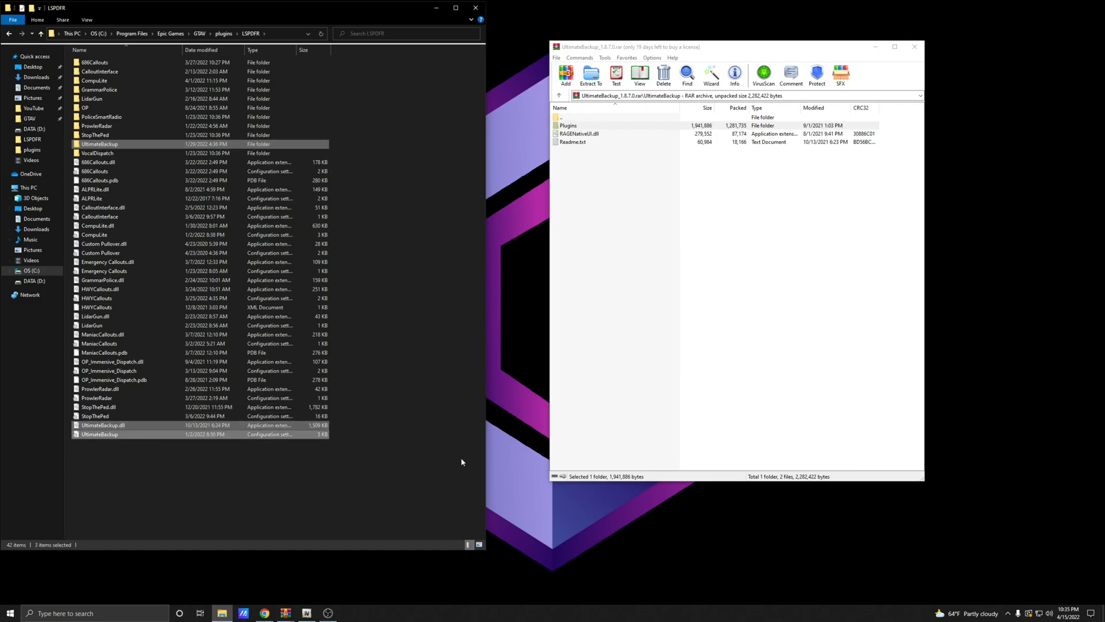
Return to the main GTAV folder and close the Ultimate Backup archive.
{"action": "left_click", "coordinate": [9, 34]}
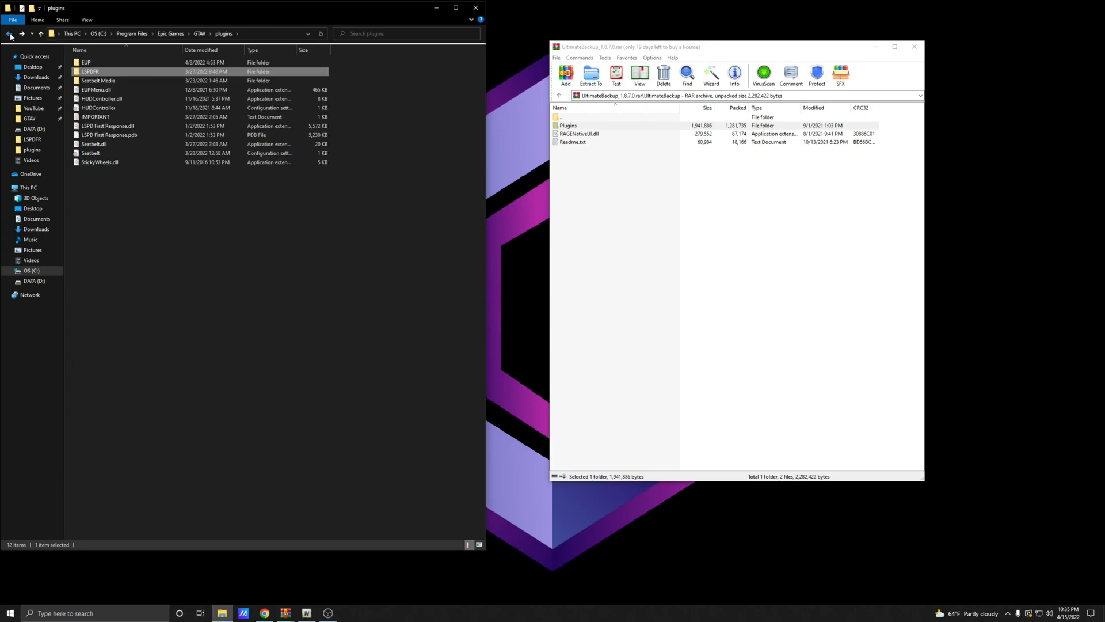
{"action": "left_click", "coordinate": [9, 34]}
{"action": "left_click", "coordinate": [406, 97]}
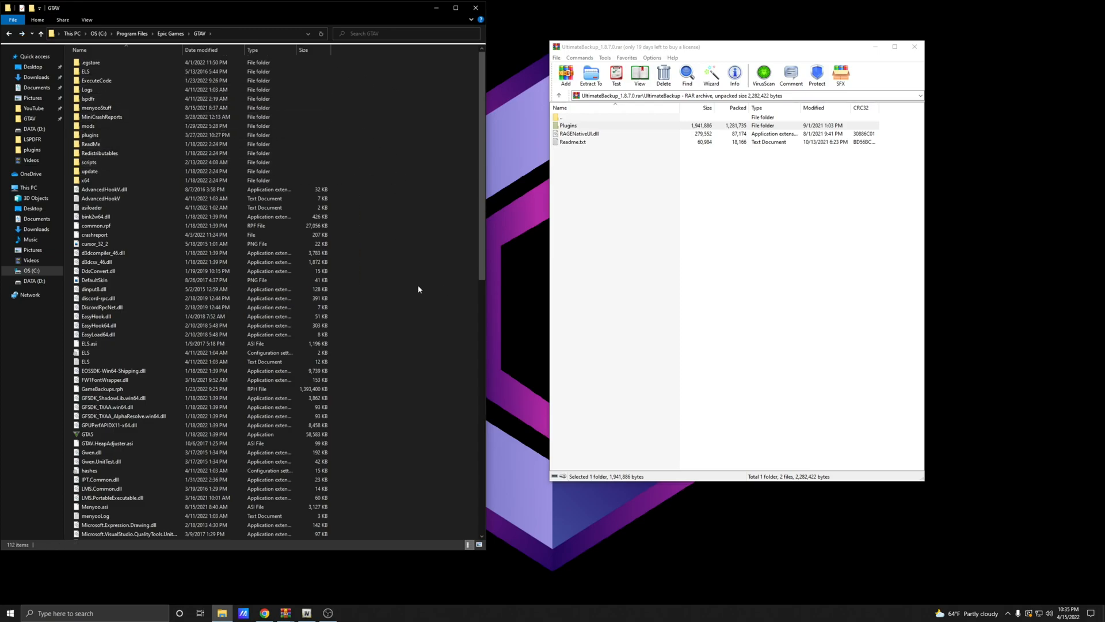
{"action": "left_click", "coordinate": [911, 49]}
Switch to the CompuLite page in Chrome, locate the CompuLite_1.5.2.7.rar download near its end, and minimize the browser.
{"action": "left_click", "coordinate": [264, 613]}
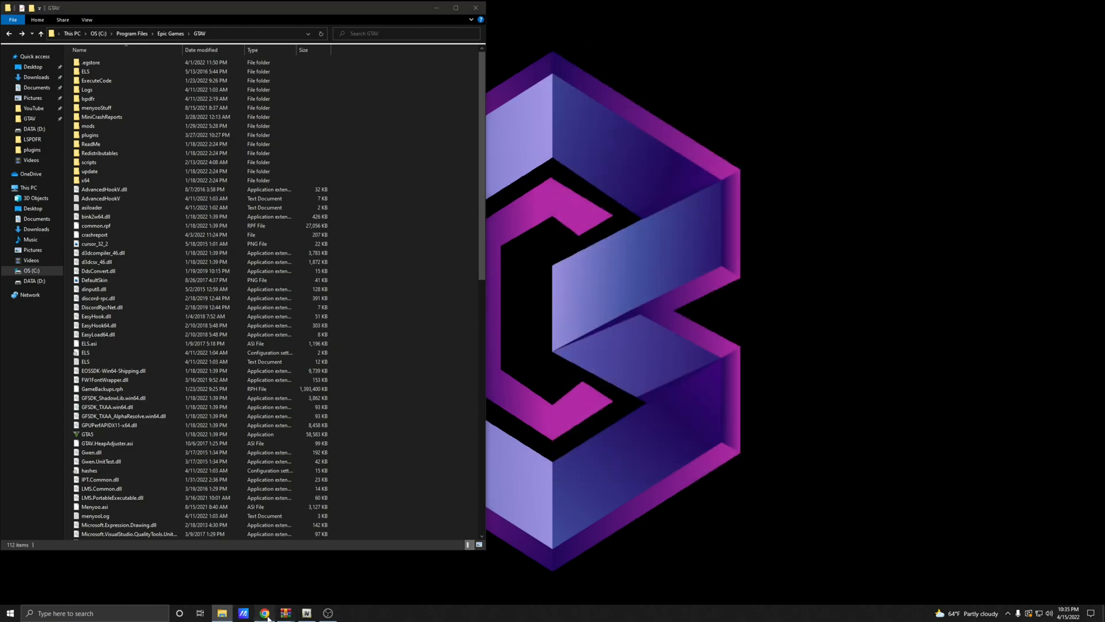
{"action": "left_click", "coordinate": [505, 8]}
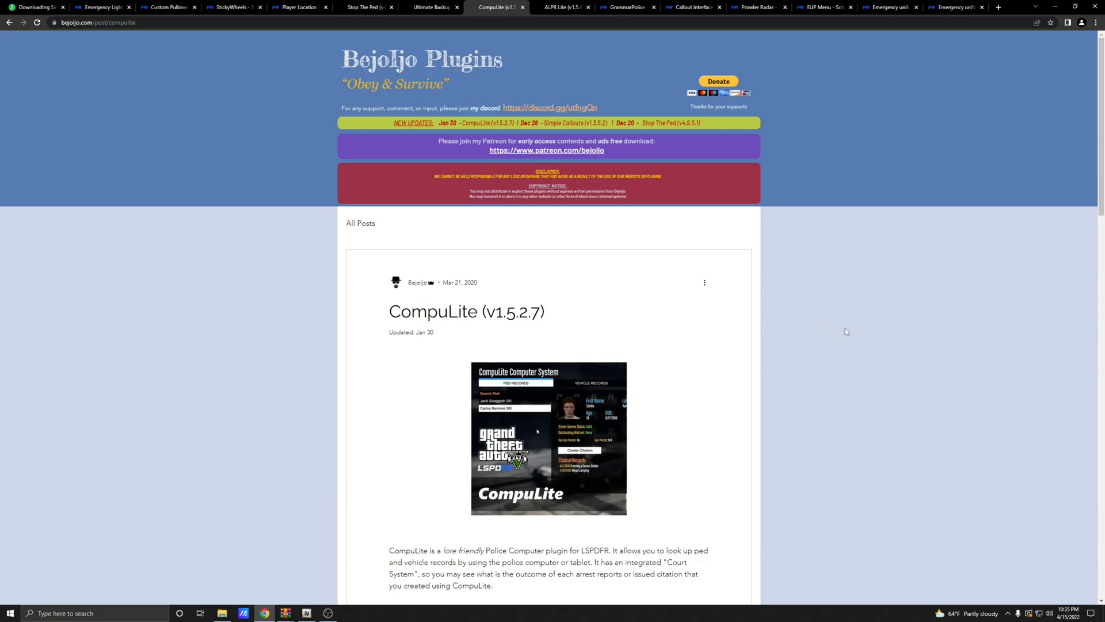
{"action": "scroll", "coordinate": [838, 328], "scroll_direction": "down", "scroll_amount": 20}
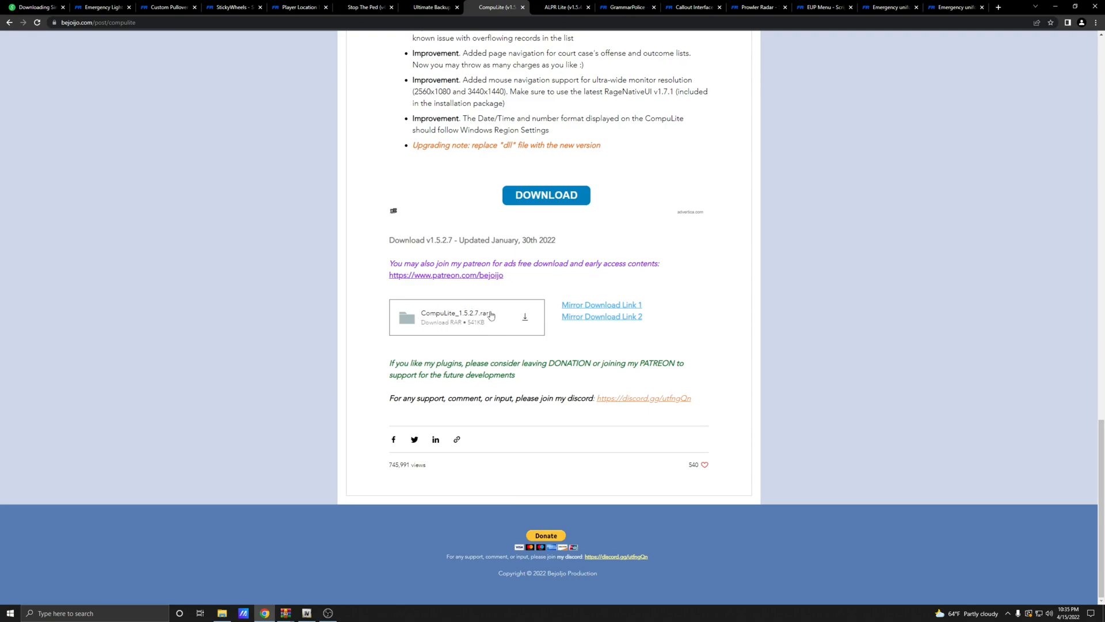
{"action": "left_click", "coordinate": [1062, 8]}
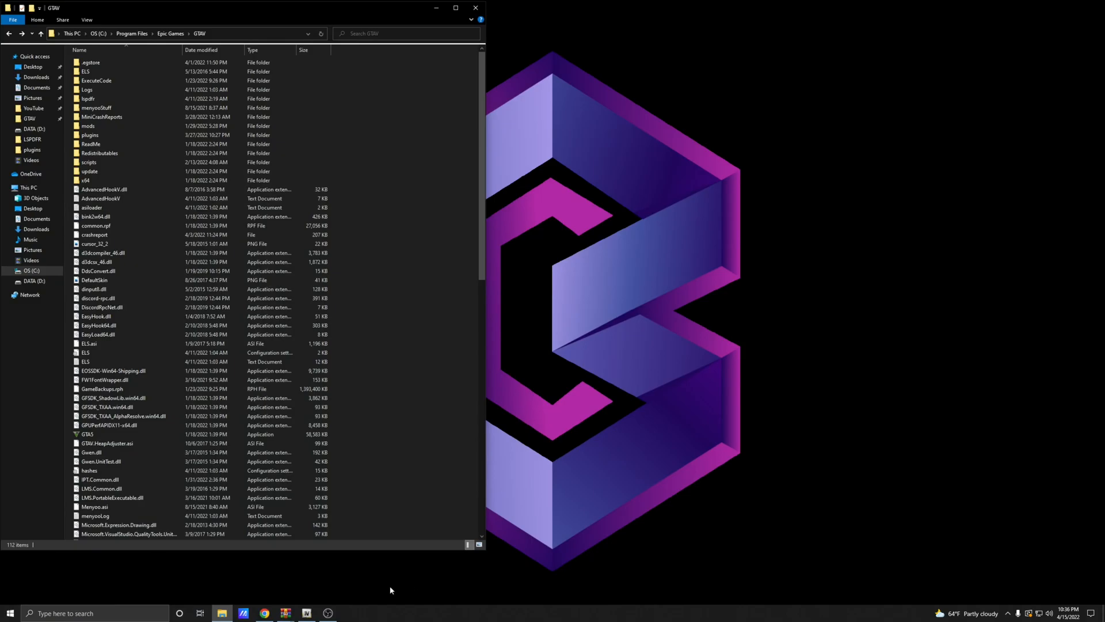
Bring up the CompuLite_1.5.2.7.rar archive beside the GTAV folder and open its CompuLite folder.
{"action": "left_click", "coordinate": [286, 613]}
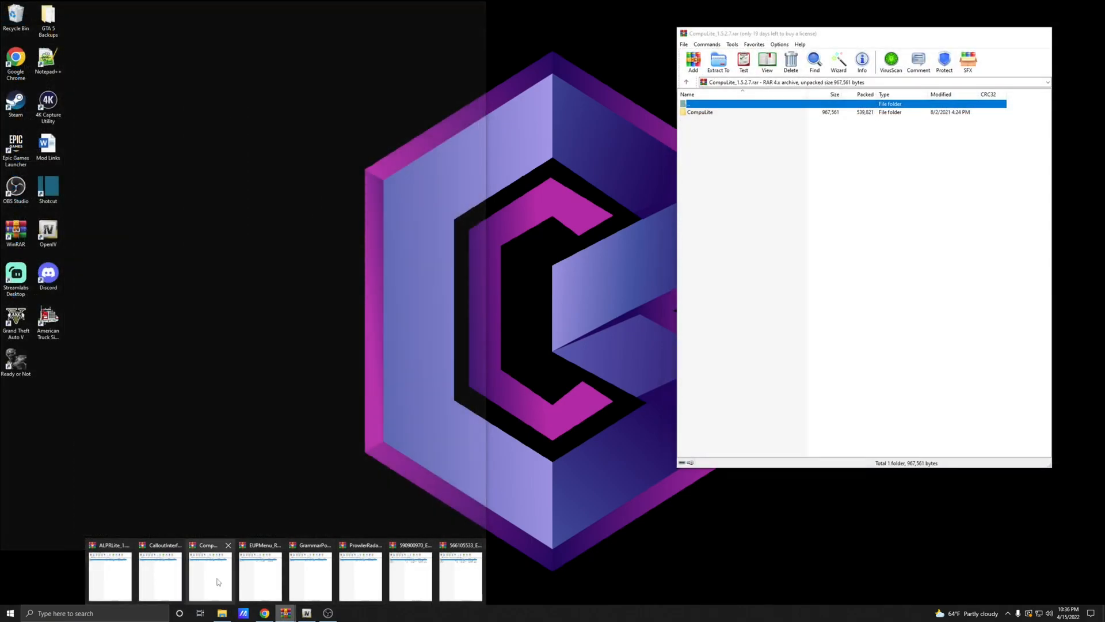
{"action": "left_click", "coordinate": [218, 581]}
{"action": "left_click", "coordinate": [264, 613]}
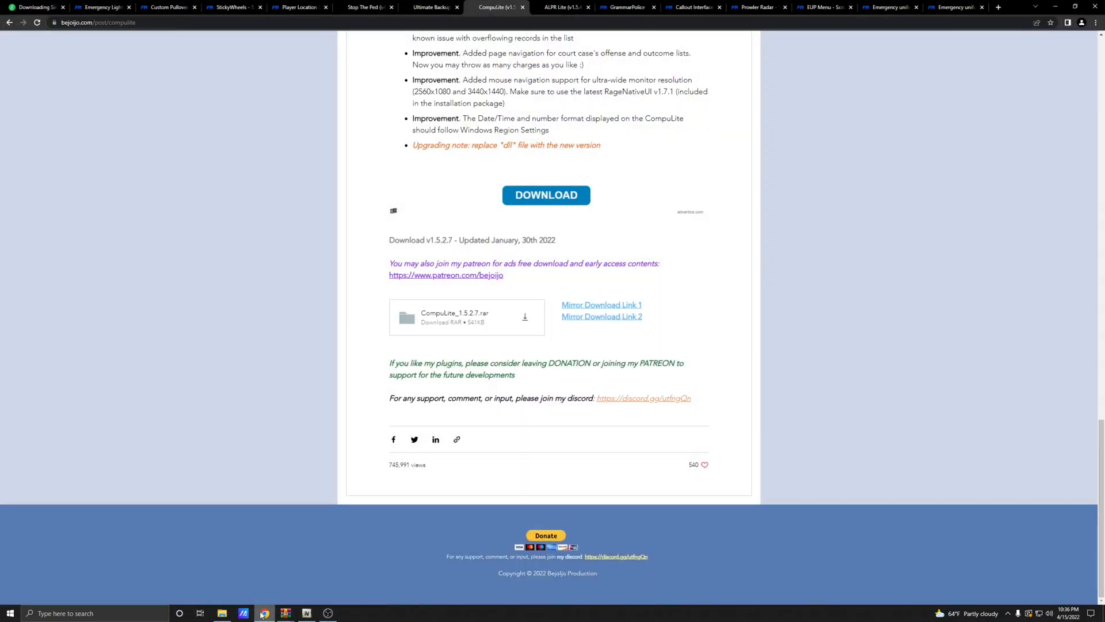
{"action": "left_click", "coordinate": [1058, 6]}
{"action": "left_click_drag", "start_coordinate": [846, 35], "coordinate": [739, 42]}
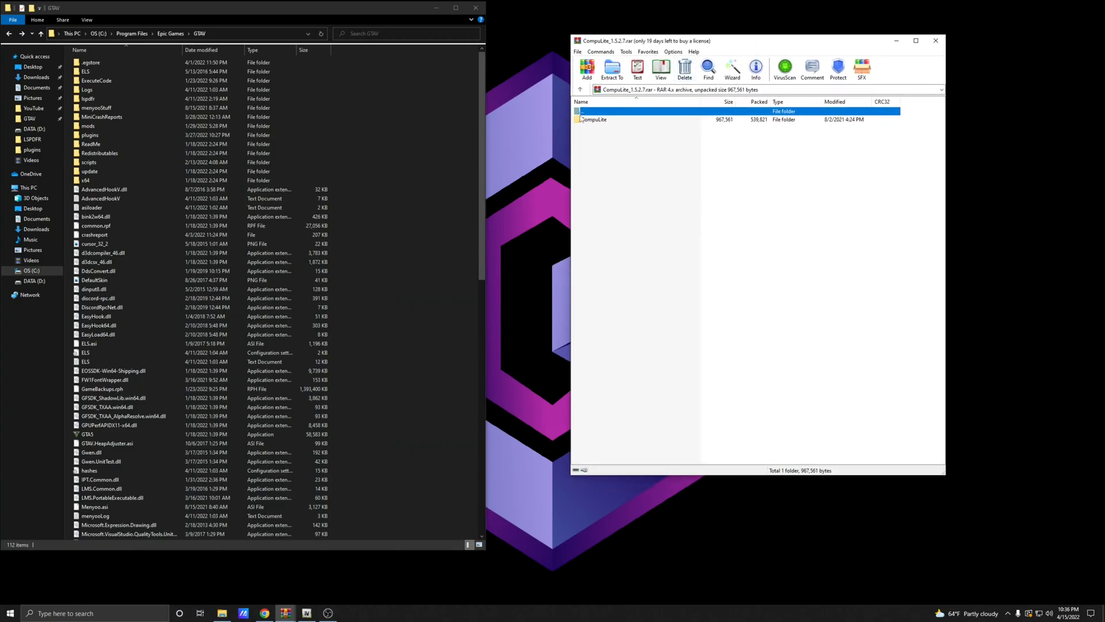
{"action": "double_click", "coordinate": [600, 120]}
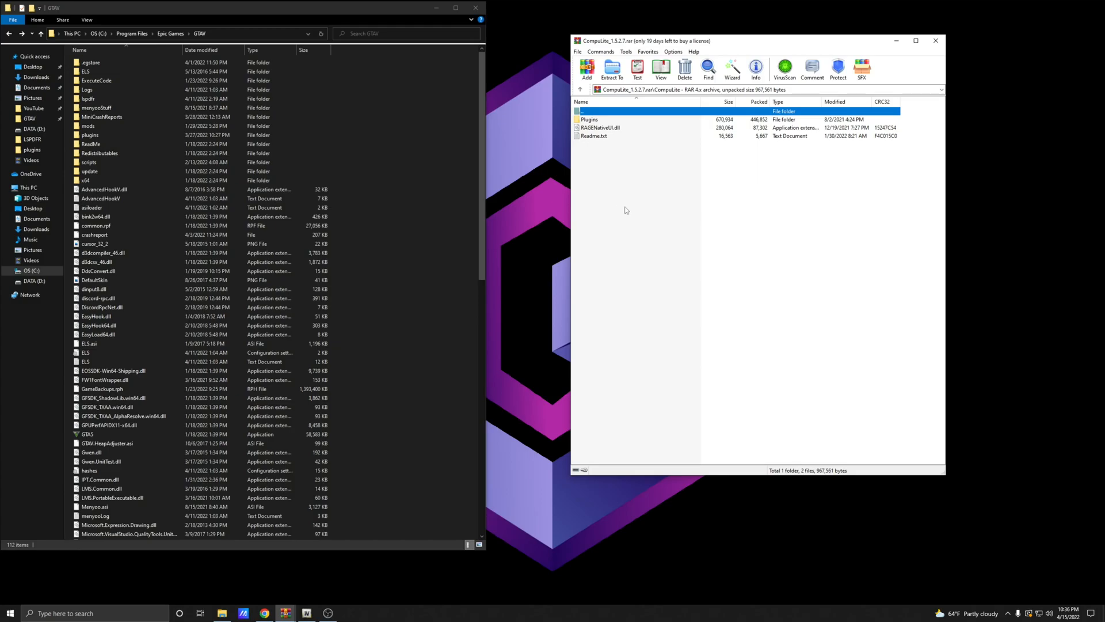
Select the Plugins folder and RAGENativeUI.dll in the CompuLite archive and demonstrate moving them to the main GTAV folder.
{"action": "left_click", "coordinate": [595, 122]}
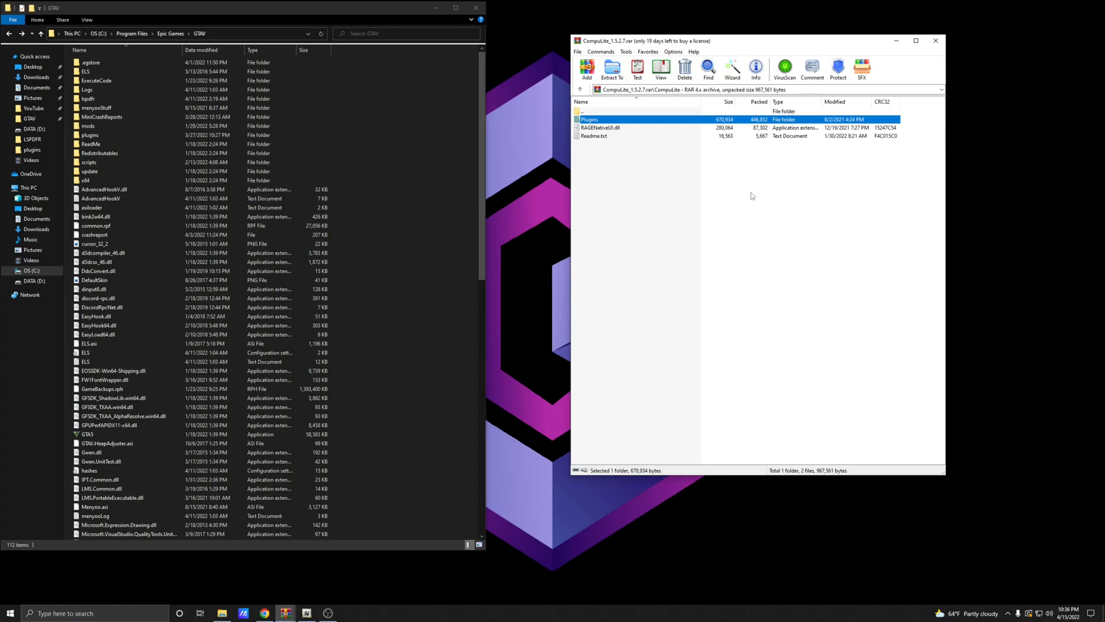
{"action": "left_click", "coordinate": [608, 128], "text": "ctrl"}
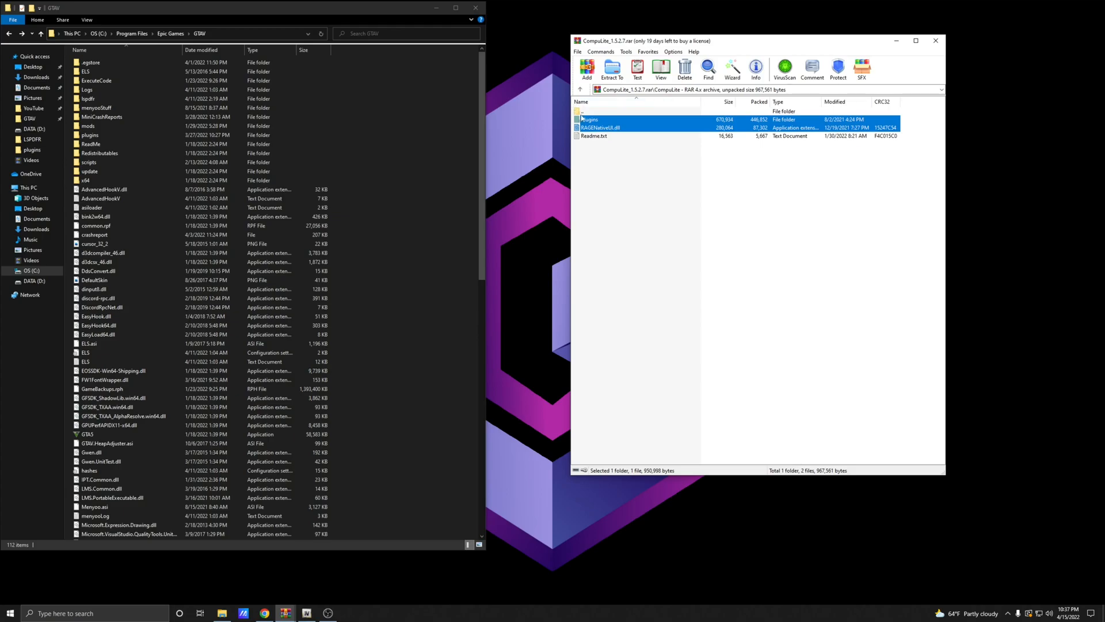
{"action": "left_click_drag", "start_coordinate": [595, 126], "coordinate": [426, 329]}
{"action": "left_click_drag", "start_coordinate": [590, 139], "coordinate": [486, 330]}
{"action": "scroll", "coordinate": [435, 250], "scroll_direction": "down", "scroll_amount": 11}
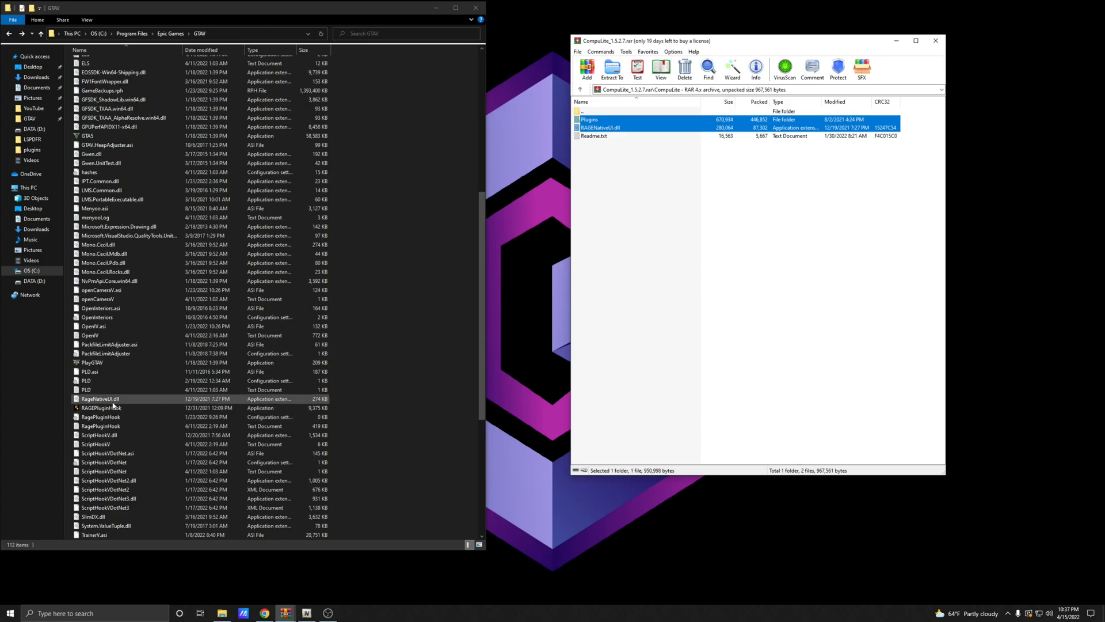
{"action": "scroll", "coordinate": [386, 380], "scroll_direction": "up", "scroll_amount": 11}
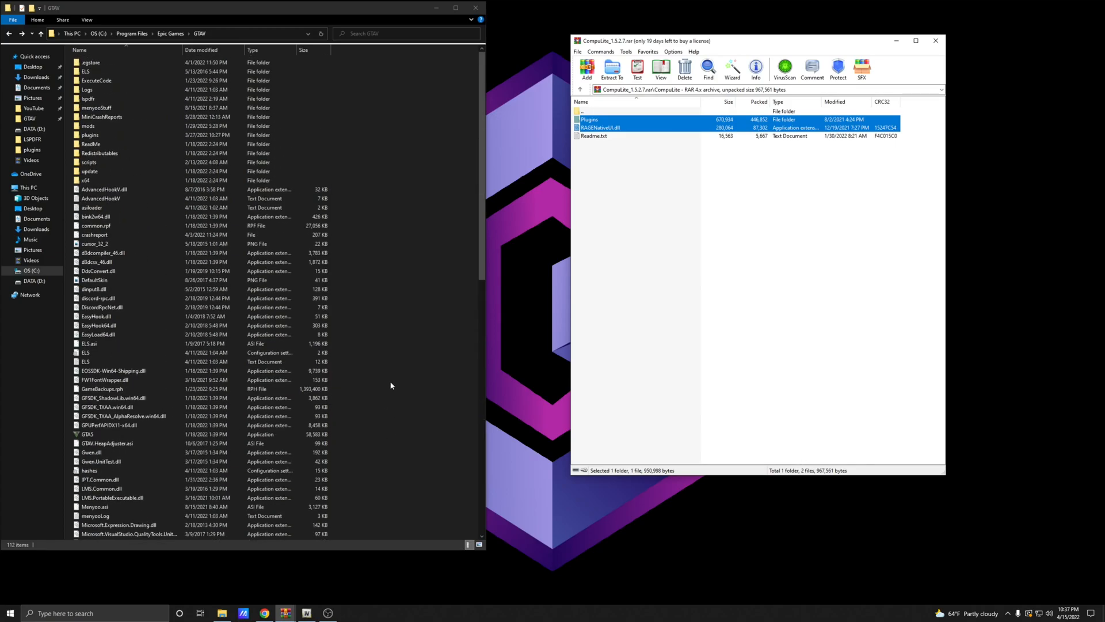
Open plugins\LSPDFR in the GTAV folder and mark the CompuLite folder, CompuLite.dll and the CompuLite configuration settings file.
{"action": "double_click", "coordinate": [90, 134]}
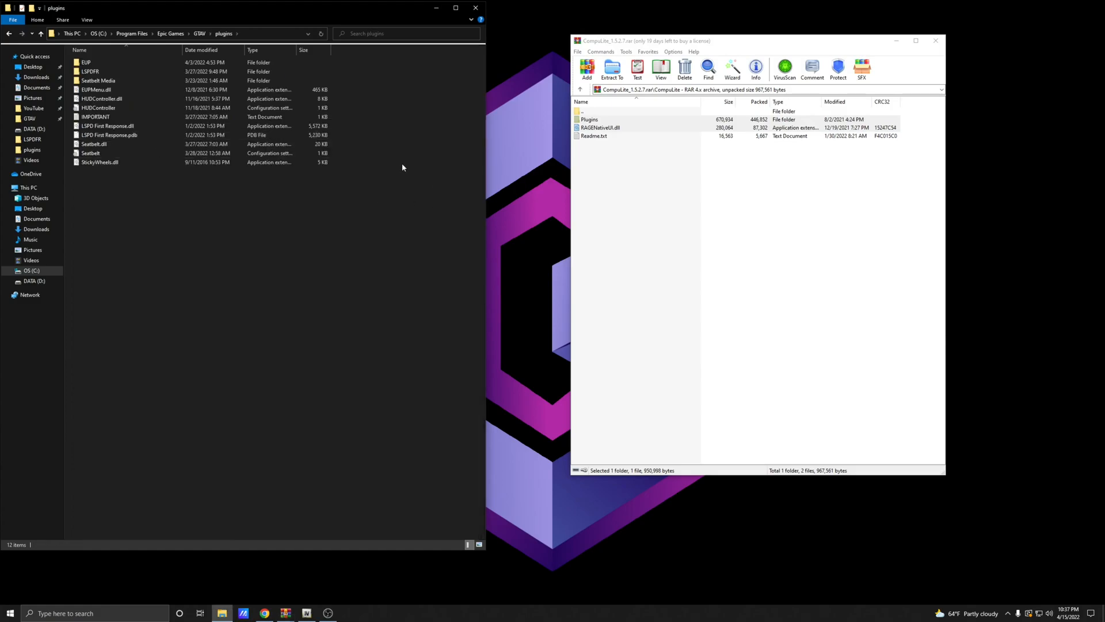
{"action": "double_click", "coordinate": [90, 72]}
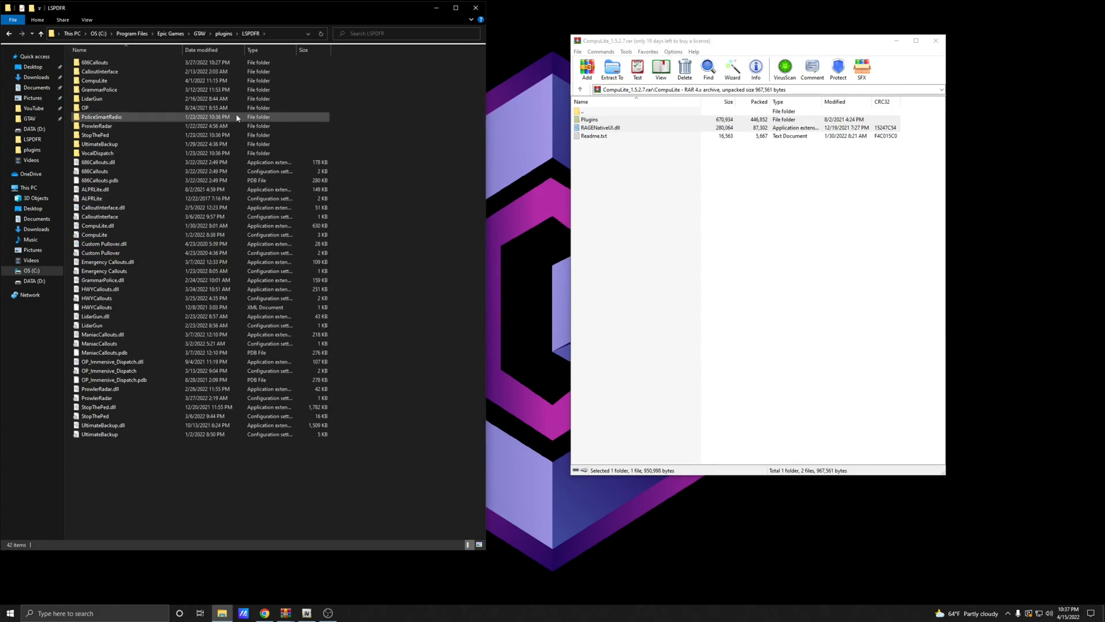
{"action": "left_click", "coordinate": [113, 84]}
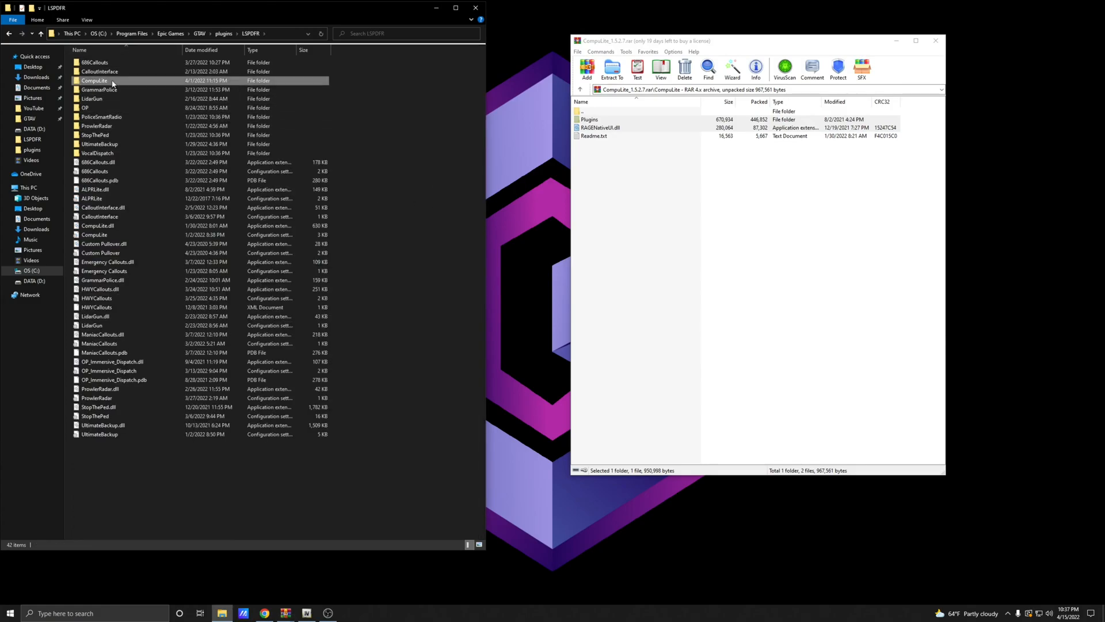
{"action": "left_click", "coordinate": [115, 226], "text": "ctrl"}
{"action": "left_click", "coordinate": [115, 235], "text": "ctrl"}
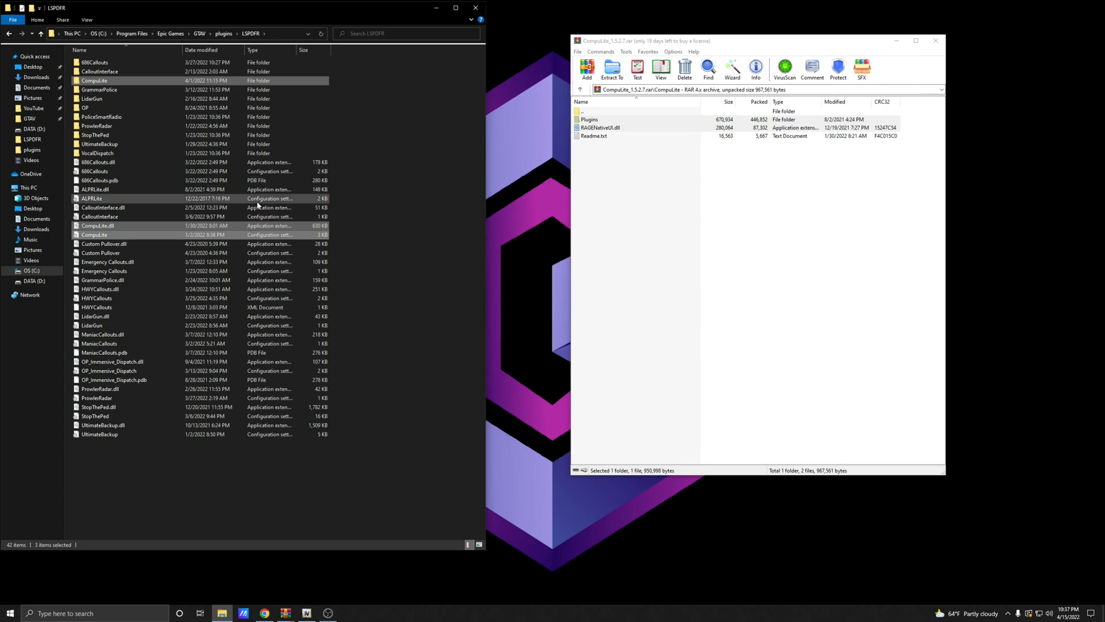
Return to the main GTAV folder and close the CompuLite archive.
{"action": "left_click", "coordinate": [9, 35]}
{"action": "left_click", "coordinate": [9, 36]}
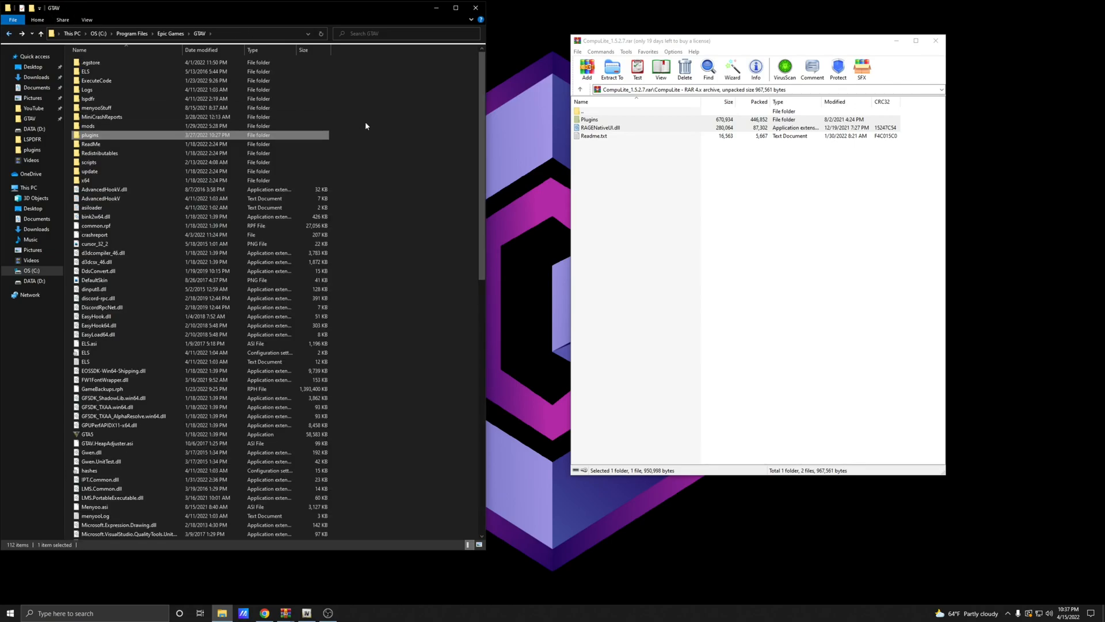
{"action": "left_click", "coordinate": [430, 173]}
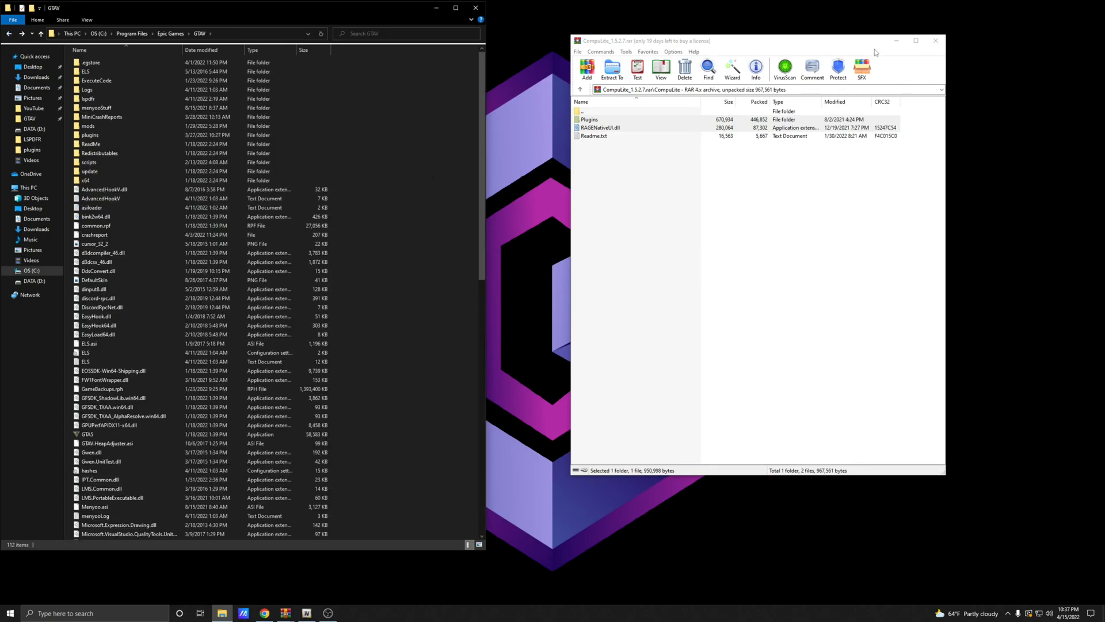
{"action": "left_click", "coordinate": [936, 40]}
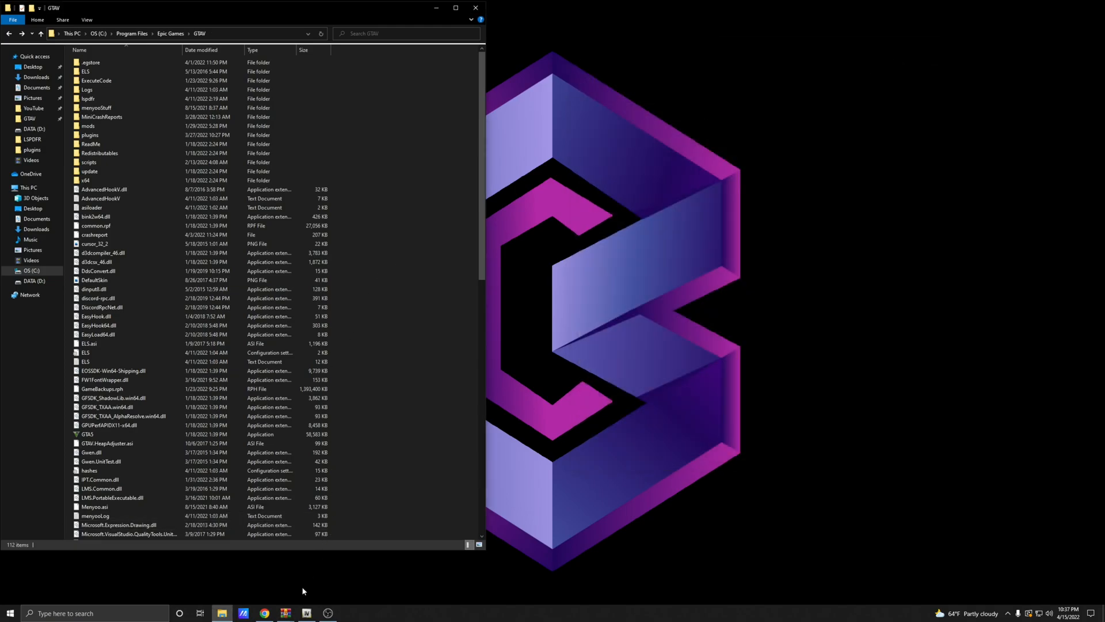
Switch to Chrome, find the ALPRLite_1.5.4.2.rar download on the ALPR Lite page, and minimize the browser.
{"action": "left_click", "coordinate": [266, 614]}
{"action": "left_click", "coordinate": [563, 7]}
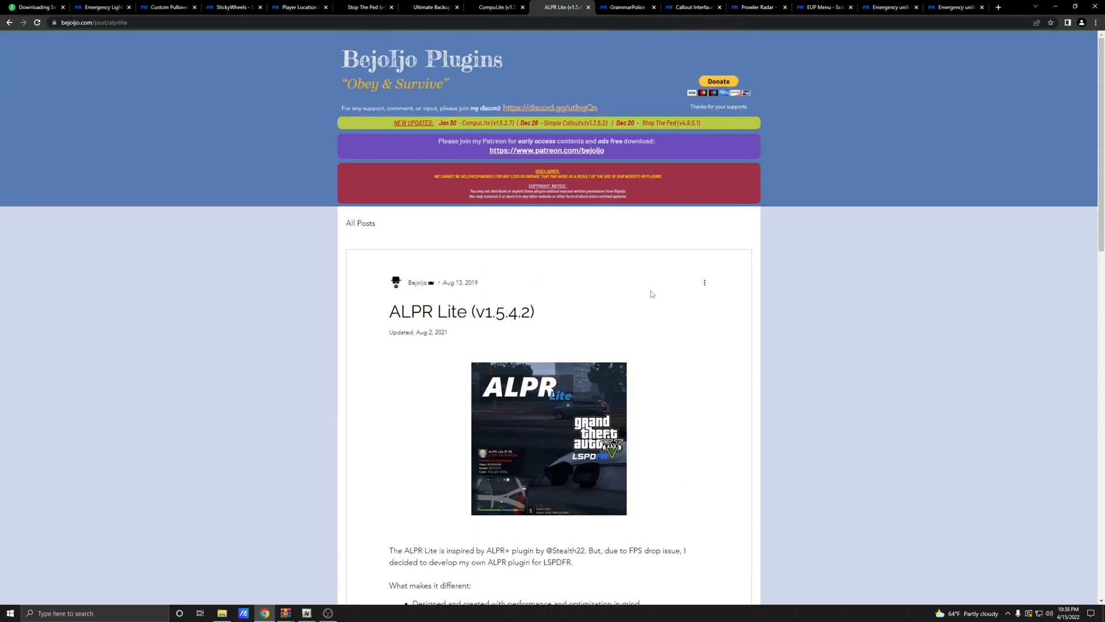
{"action": "scroll", "coordinate": [655, 291], "scroll_direction": "down", "scroll_amount": 15}
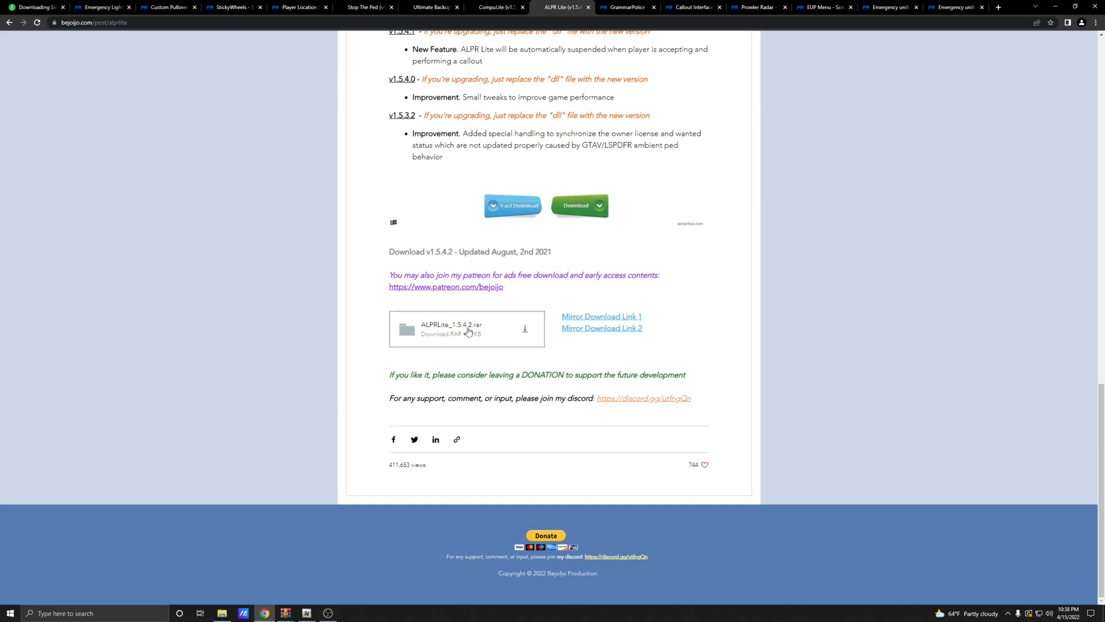
{"action": "left_click", "coordinate": [1054, 6]}
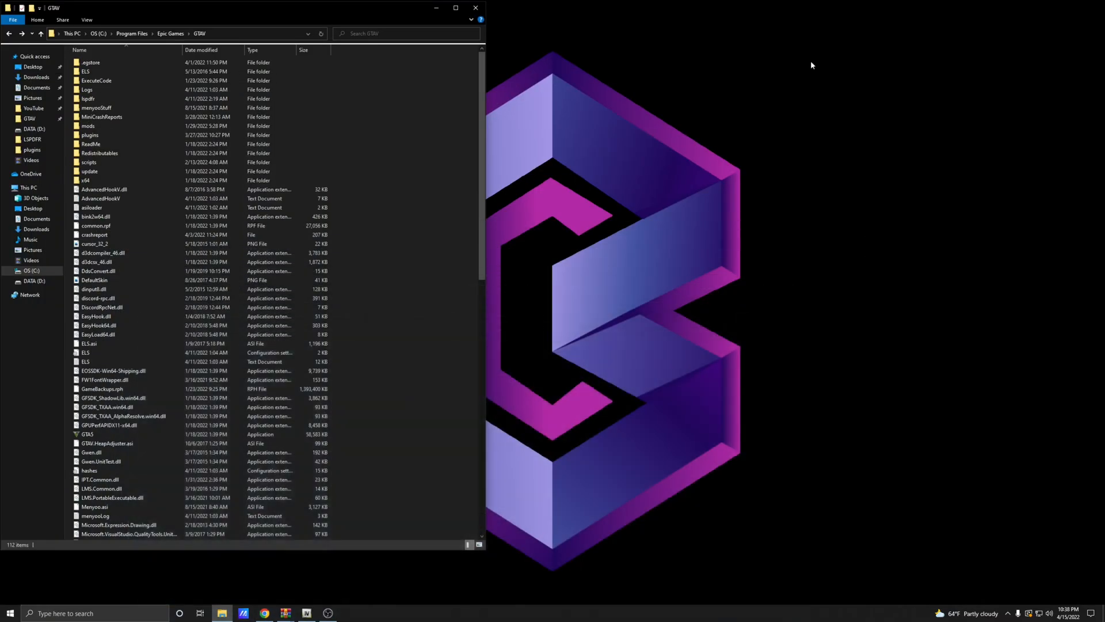
Bring up the ALPRLite_1.5.4.2.rar archive beside the GTAV folder and select the Plugins folder inside its ALPRLite folder.
{"action": "left_click", "coordinate": [286, 612]}
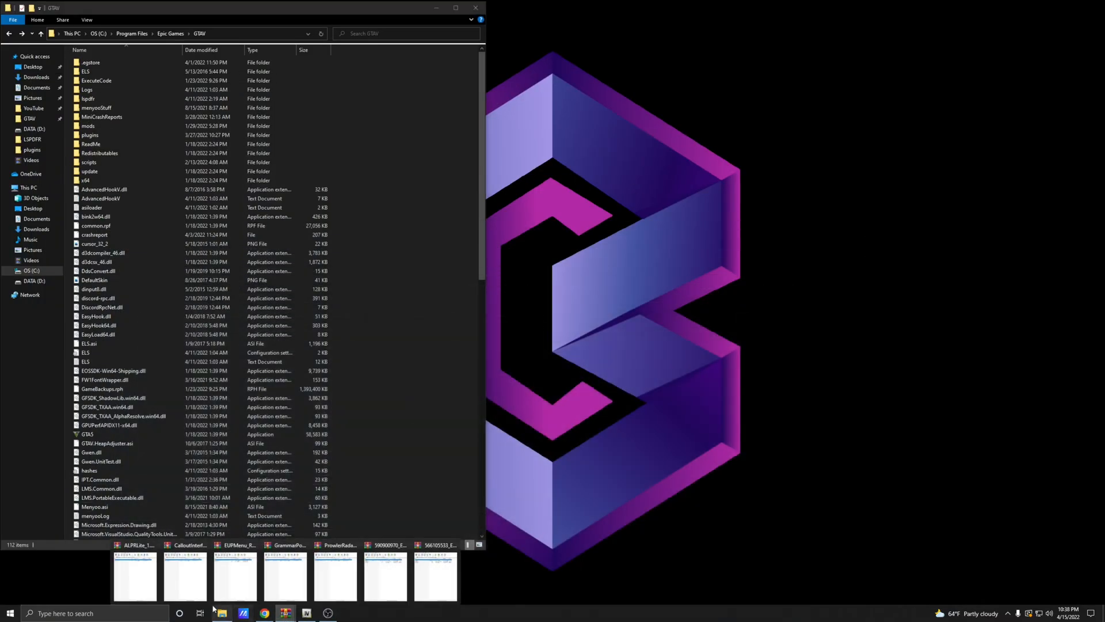
{"action": "mouse_move", "coordinate": [188, 563]}
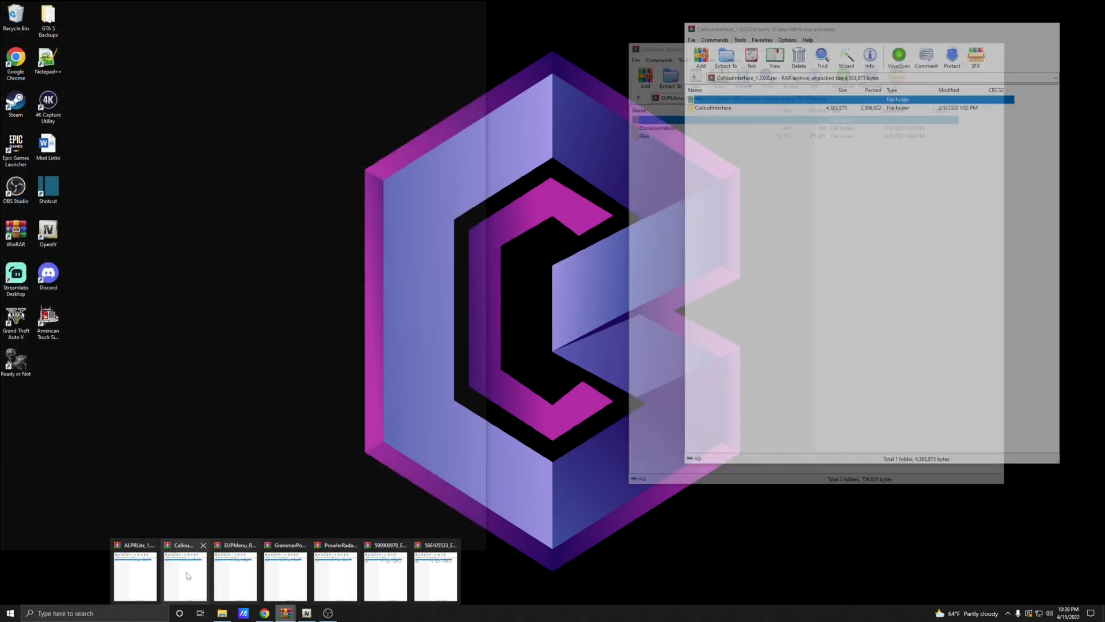
{"action": "left_click", "coordinate": [149, 576]}
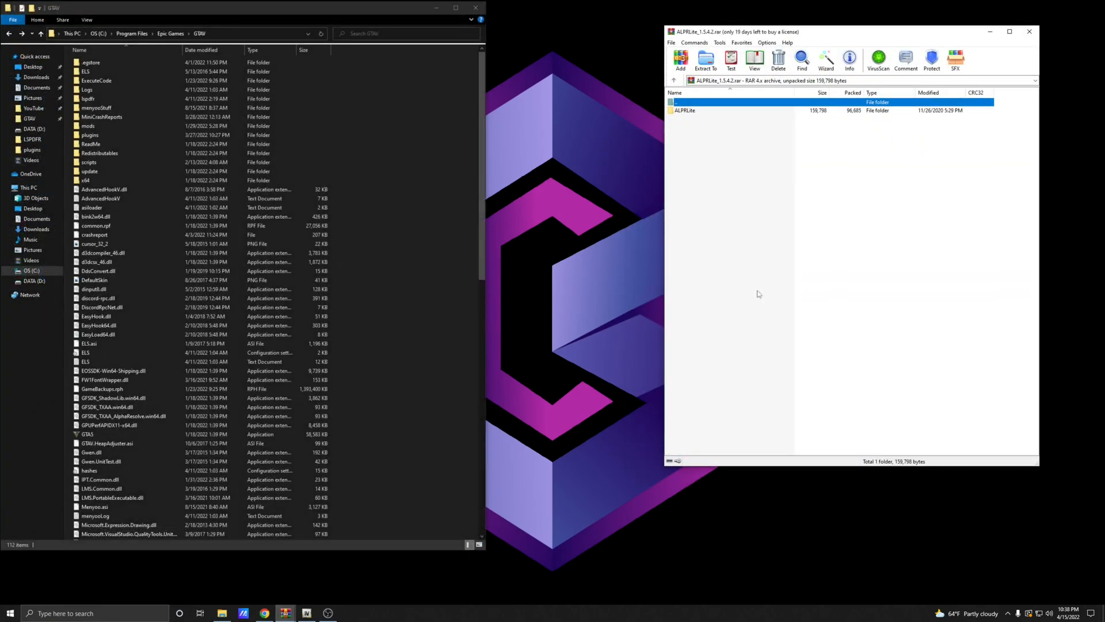
{"action": "left_click_drag", "start_coordinate": [842, 33], "coordinate": [743, 23]}
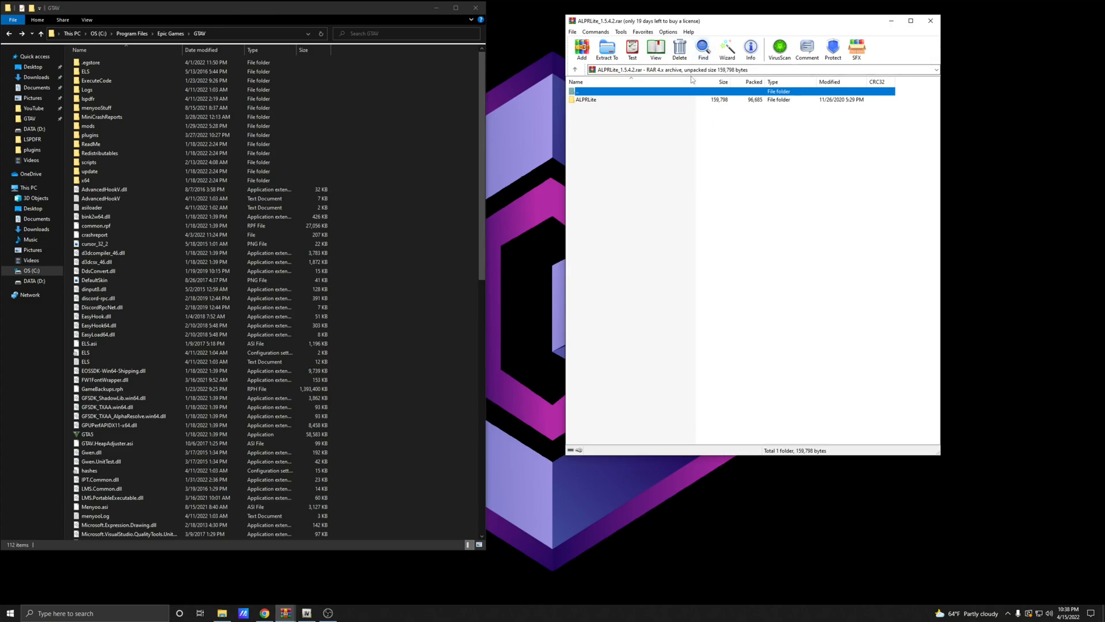
{"action": "double_click", "coordinate": [589, 101]}
{"action": "left_click", "coordinate": [597, 101]}
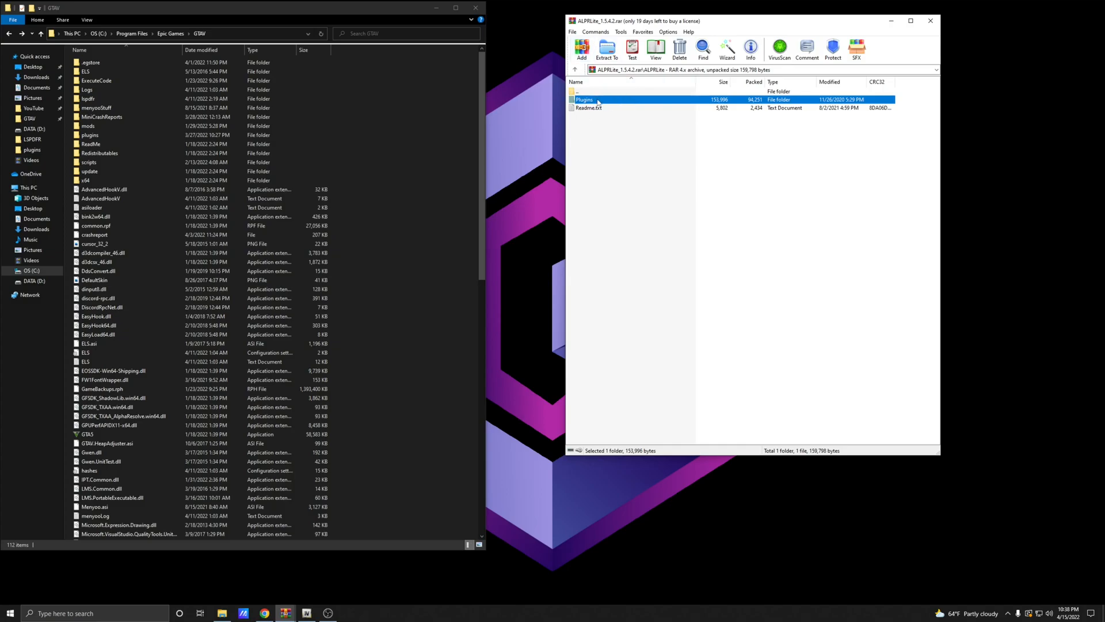
{"action": "mouse_move", "coordinate": [597, 102]}
{"action": "left_mouse_down"}
{"action": "mouse_move", "coordinate": [411, 262]}
{"action": "mouse_move", "coordinate": [415, 252]}
{"action": "mouse_move", "coordinate": [414, 309]}
{"action": "mouse_move", "coordinate": [195, 74]}
{"action": "mouse_move", "coordinate": [157, 128]}
{"action": "mouse_move", "coordinate": [131, 119]}
{"action": "mouse_move", "coordinate": [382, 340]}
{"action": "mouse_move", "coordinate": [410, 277]}
{"action": "mouse_move", "coordinate": [423, 300]}
{"action": "mouse_move", "coordinate": [454, 172]}
{"action": "mouse_move", "coordinate": [609, 100]}
{"action": "left_mouse_up"}
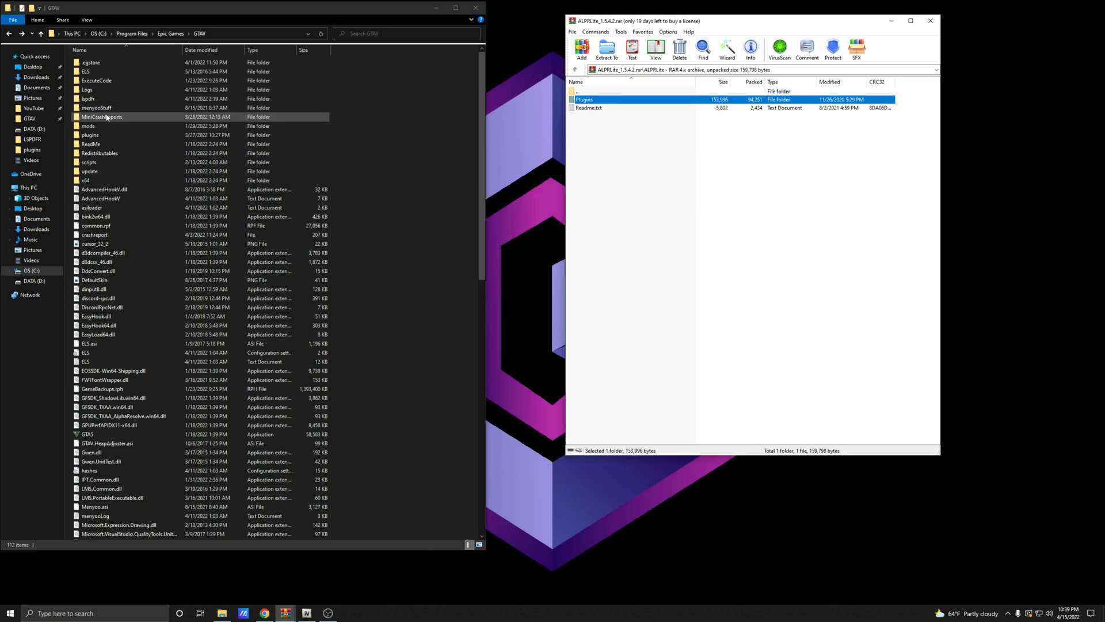
Mark ALPRLite.dll and the ALPRLite configuration settings file in plugins\LSPDFR, then return to the main GTAV folder and close the archive.
{"action": "double_click", "coordinate": [90, 134]}
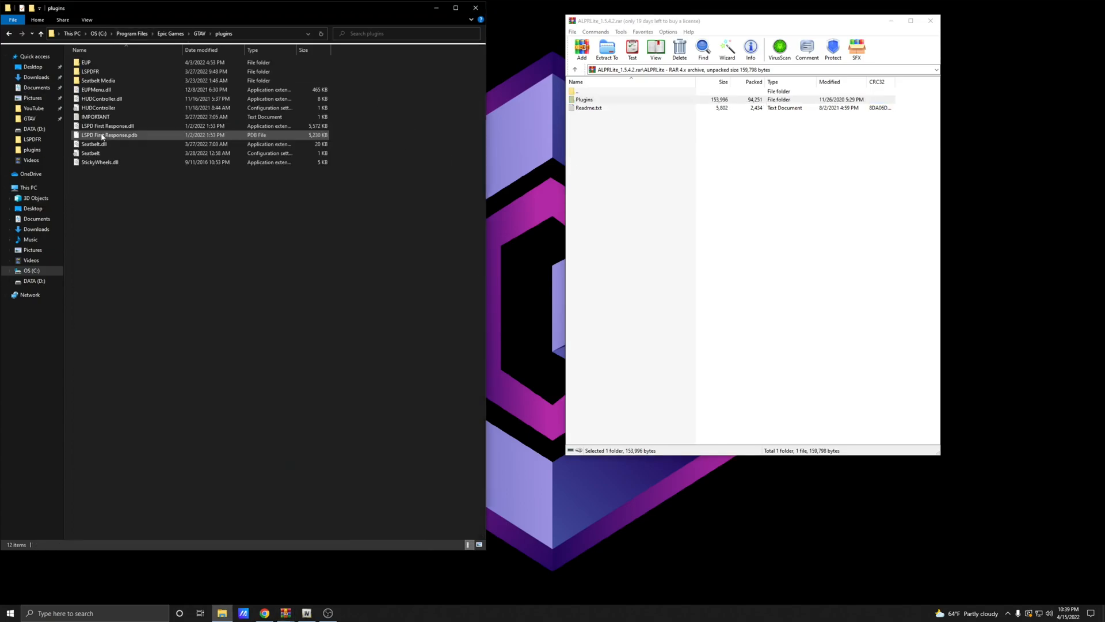
{"action": "double_click", "coordinate": [103, 73]}
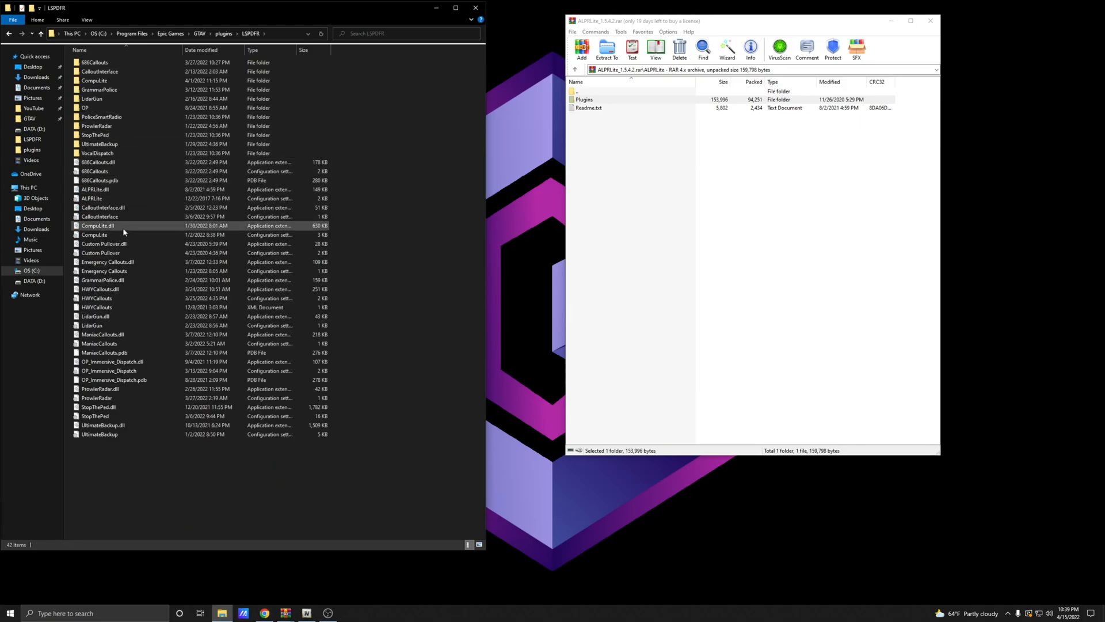
{"action": "left_click", "coordinate": [114, 199]}
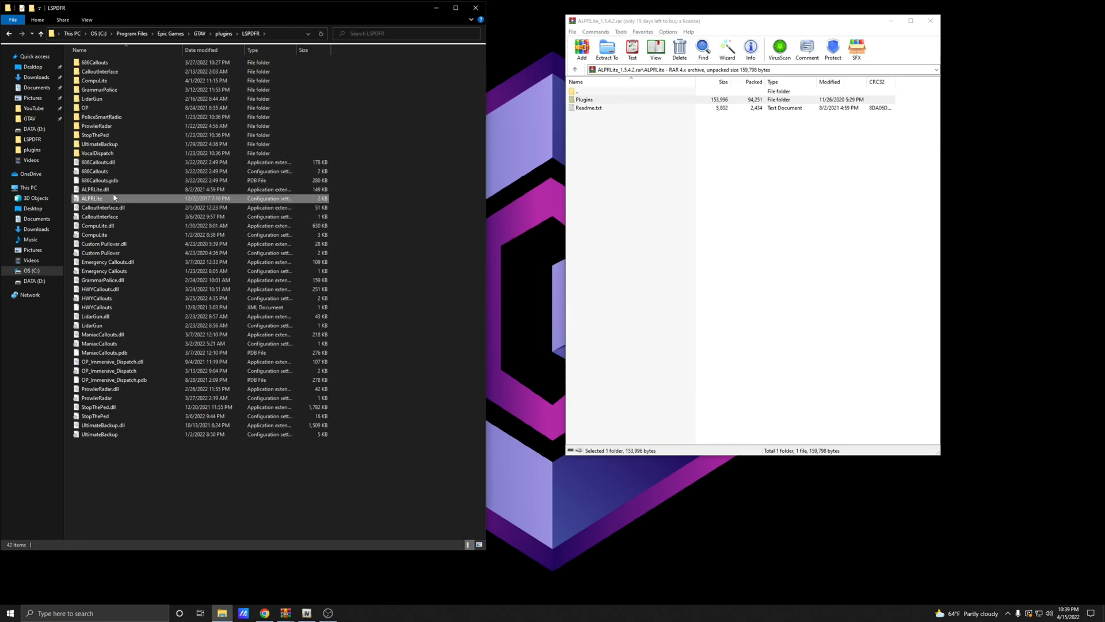
{"action": "left_click", "coordinate": [113, 188], "text": "ctrl"}
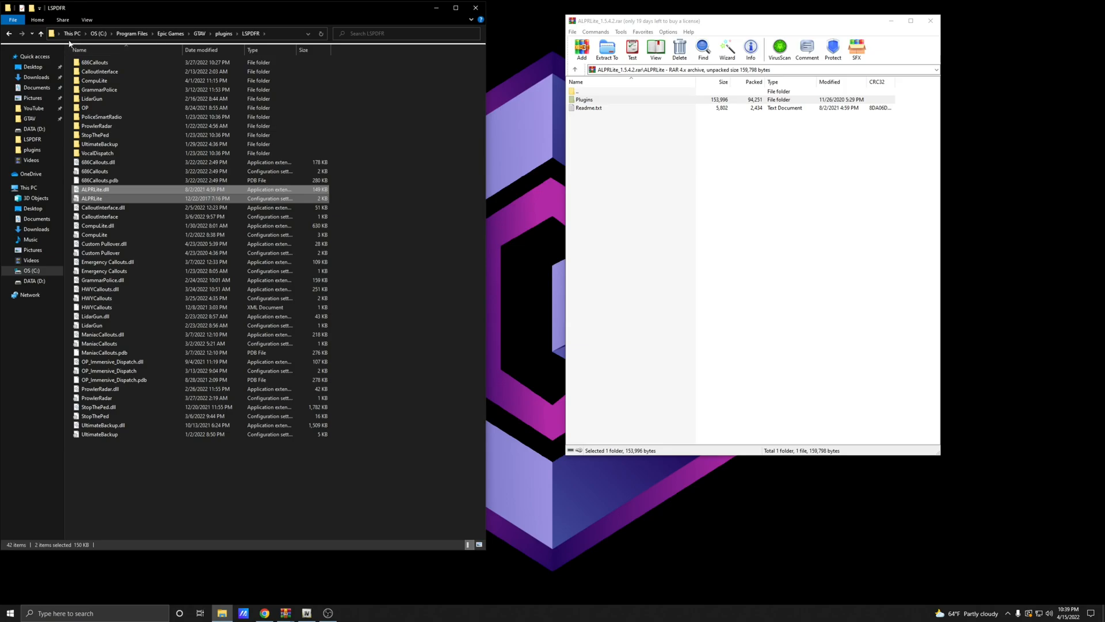
{"action": "left_click", "coordinate": [7, 34]}
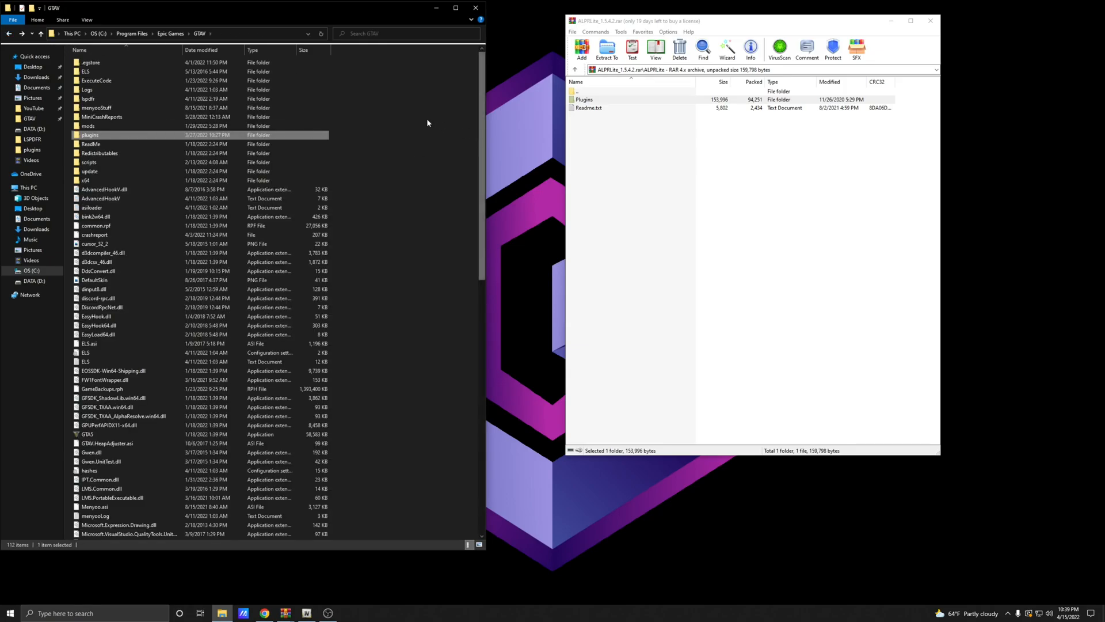
{"action": "left_click", "coordinate": [930, 21]}
Switch to Chrome and go through the GrammarPolice 1.6 mod page down to its download option.
{"action": "left_click", "coordinate": [264, 612]}
{"action": "left_click", "coordinate": [598, 6]}
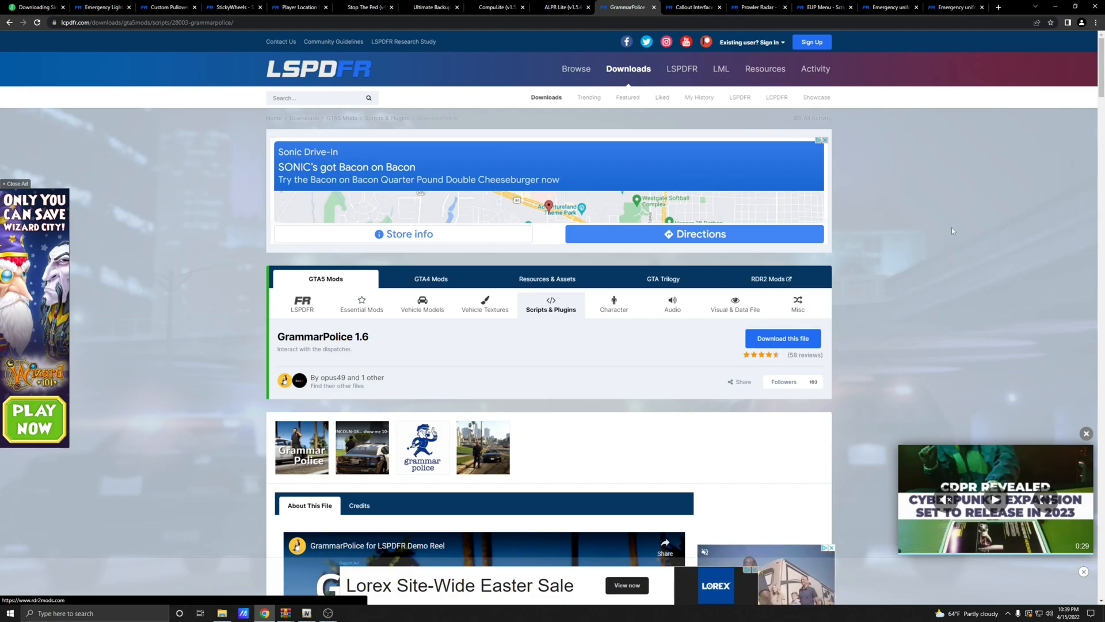
{"action": "scroll", "coordinate": [664, 395], "scroll_direction": "down", "scroll_amount": 2}
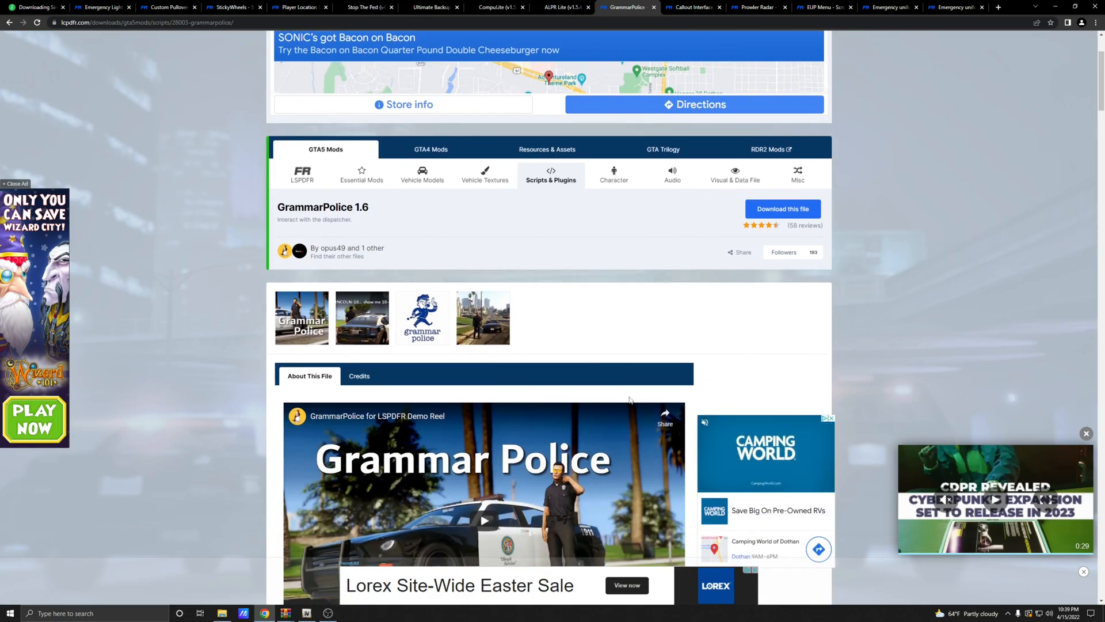
{"action": "scroll", "coordinate": [551, 312], "scroll_direction": "down", "scroll_amount": 2}
{"action": "scroll", "coordinate": [551, 312], "scroll_direction": "down", "scroll_amount": 3}
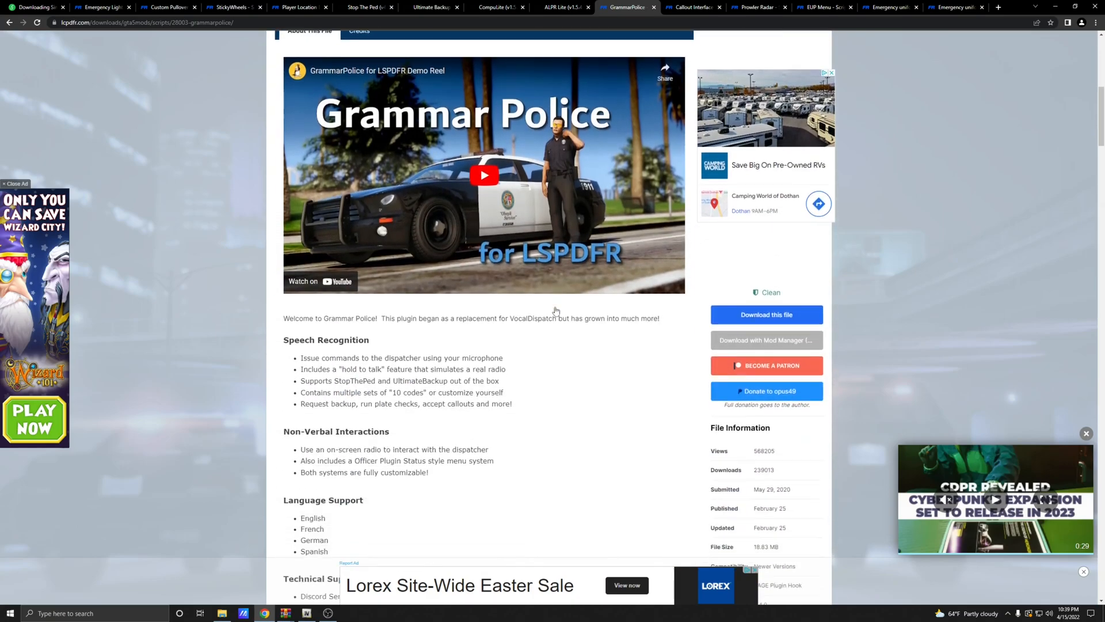
Agree to the GrammarPolice download terms, view the list of downloadable files, and dismiss it and the browser.
{"action": "left_click", "coordinate": [772, 319]}
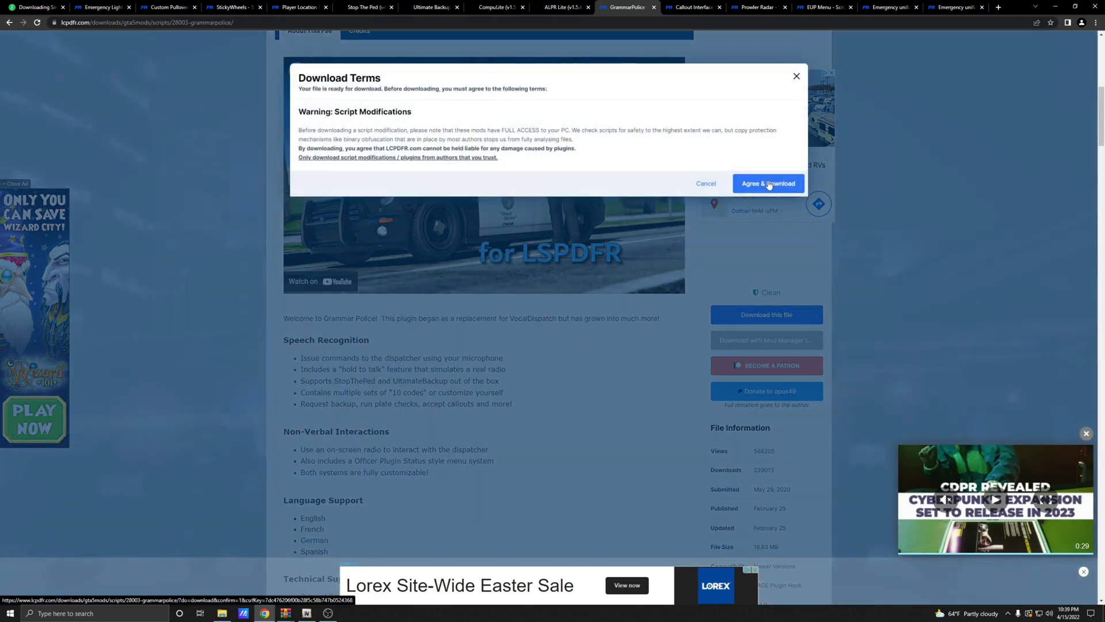
{"action": "left_click", "coordinate": [769, 184]}
{"action": "scroll", "coordinate": [742, 270], "scroll_direction": "up", "scroll_amount": 4}
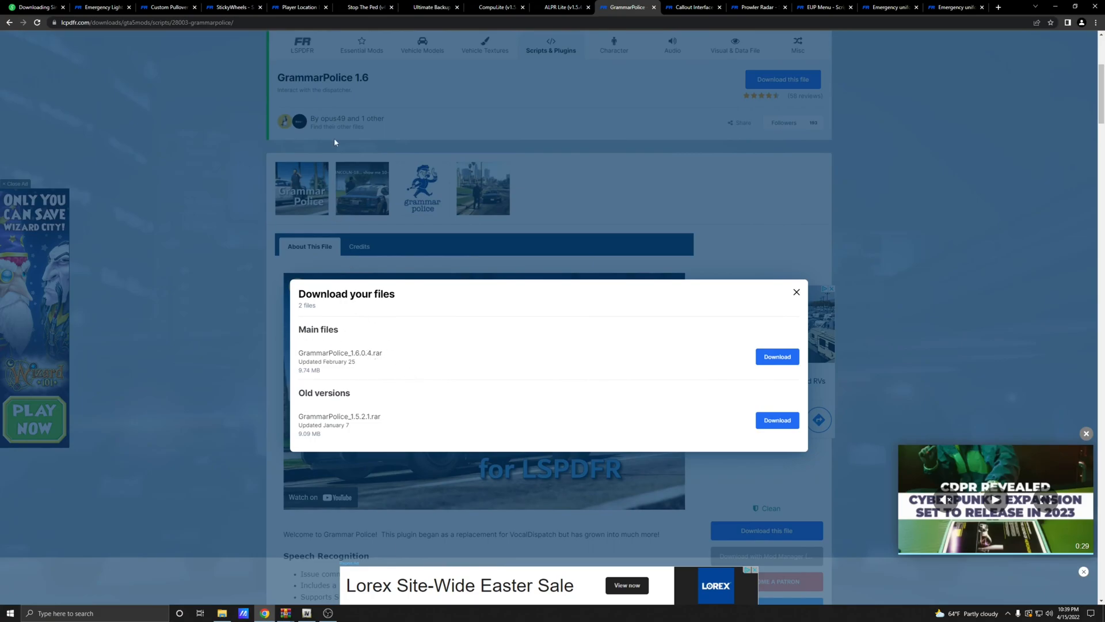
{"action": "scroll", "coordinate": [345, 144], "scroll_direction": "up", "scroll_amount": 2}
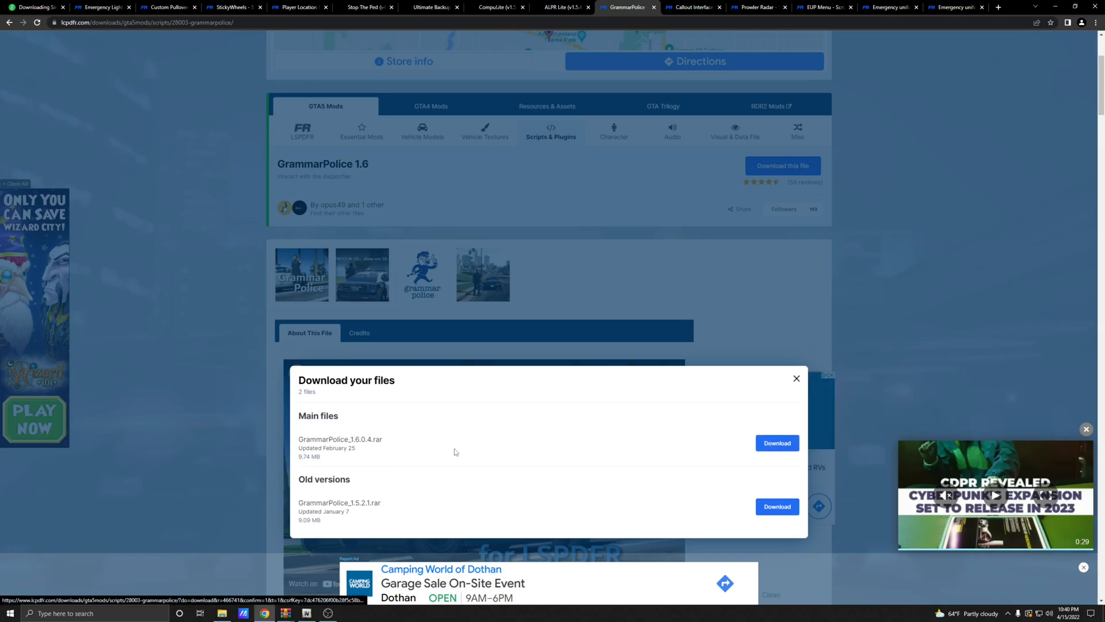
{"action": "left_click", "coordinate": [797, 380]}
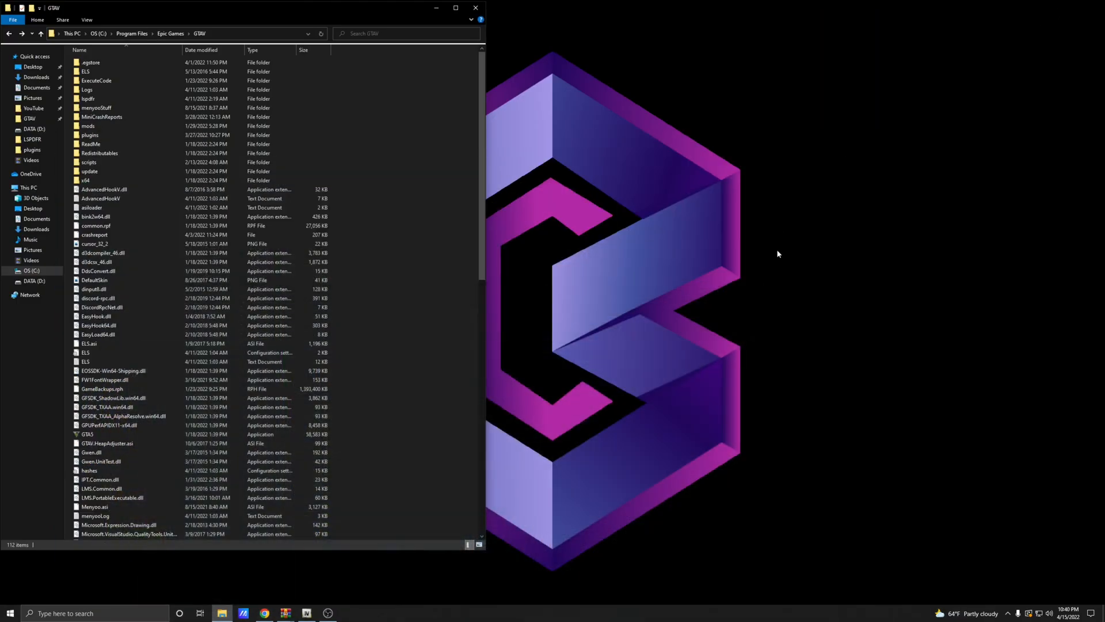
{"action": "left_click", "coordinate": [1056, 7]}
Bring up the GrammarPolice_1.6.0.4.rar archive beside the GTAV folder and open its GrammarPolice\Grand Theft Auto V folder.
{"action": "left_click", "coordinate": [287, 613]}
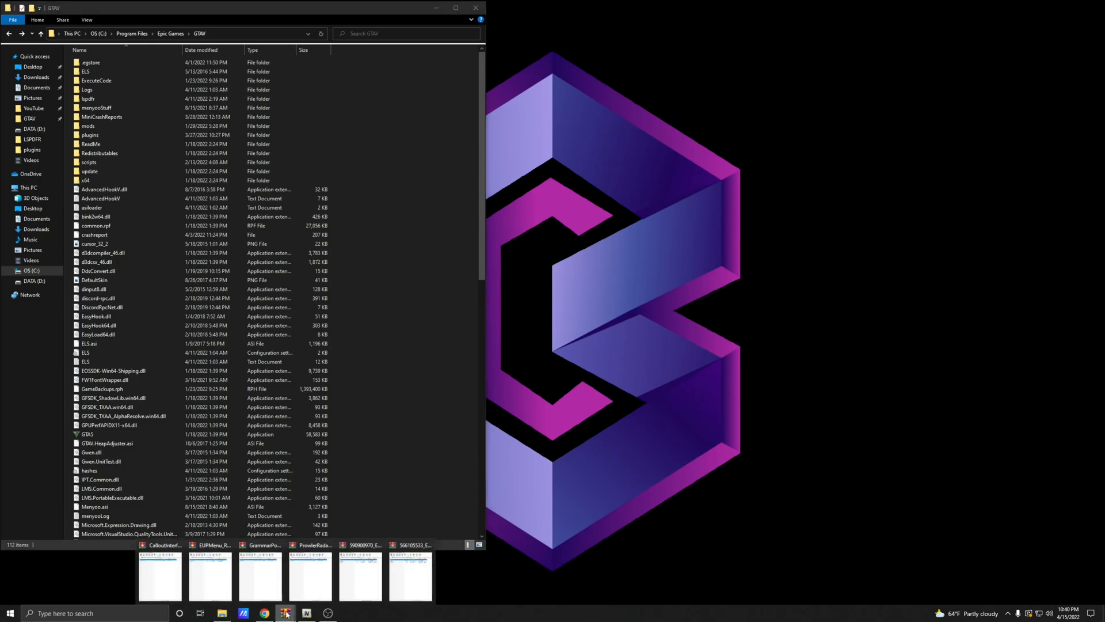
{"action": "left_click", "coordinate": [257, 577]}
{"action": "left_click_drag", "start_coordinate": [860, 43], "coordinate": [773, 30]}
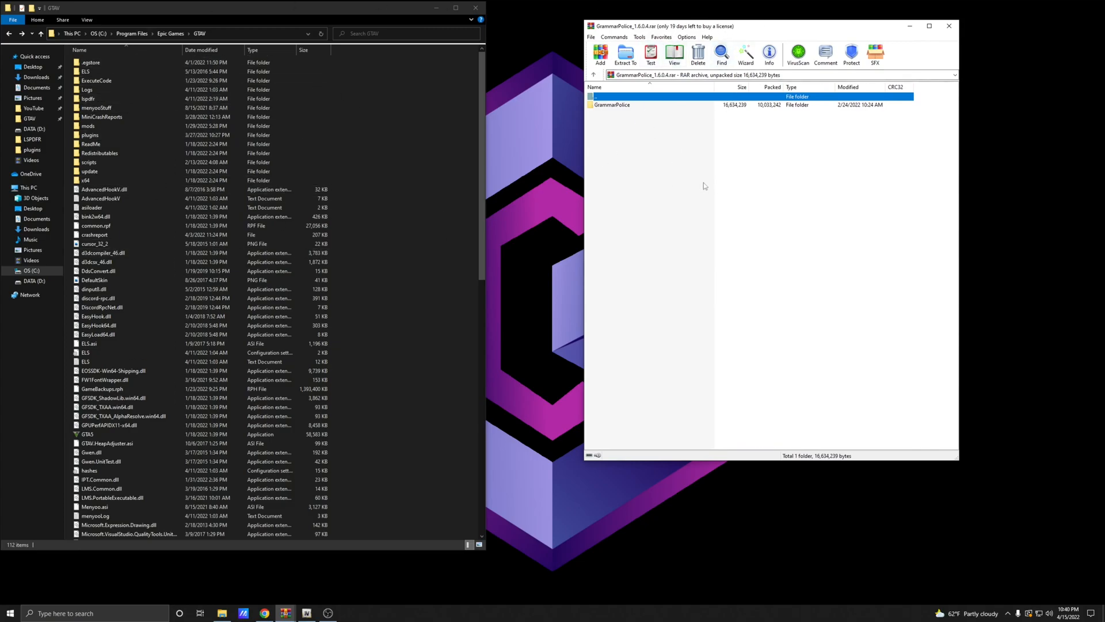
{"action": "double_click", "coordinate": [614, 106]}
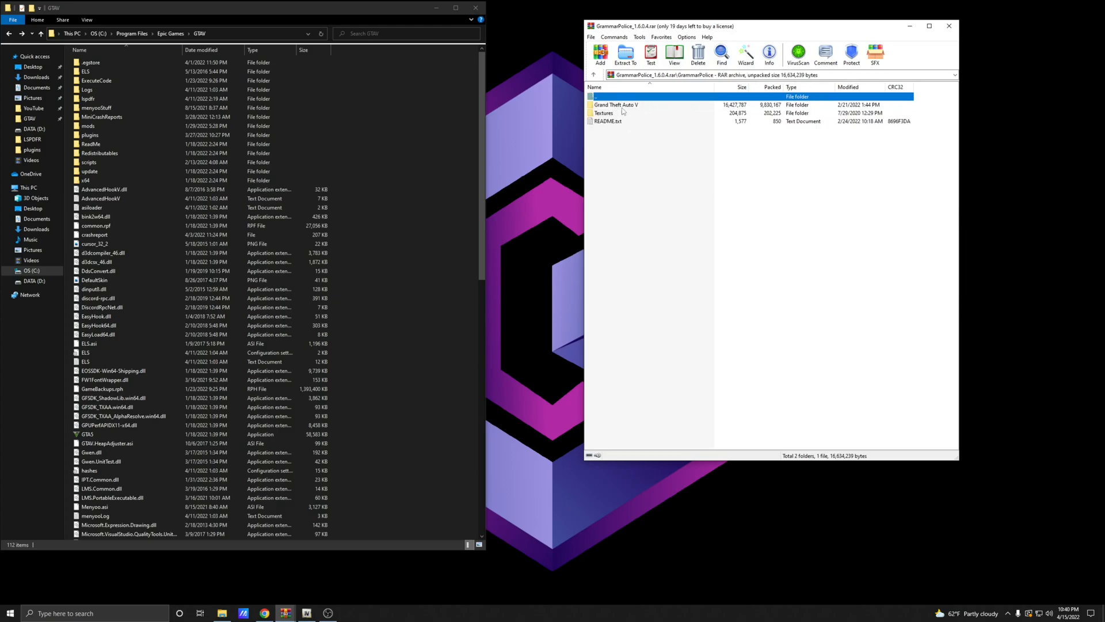
{"action": "double_click", "coordinate": [622, 106]}
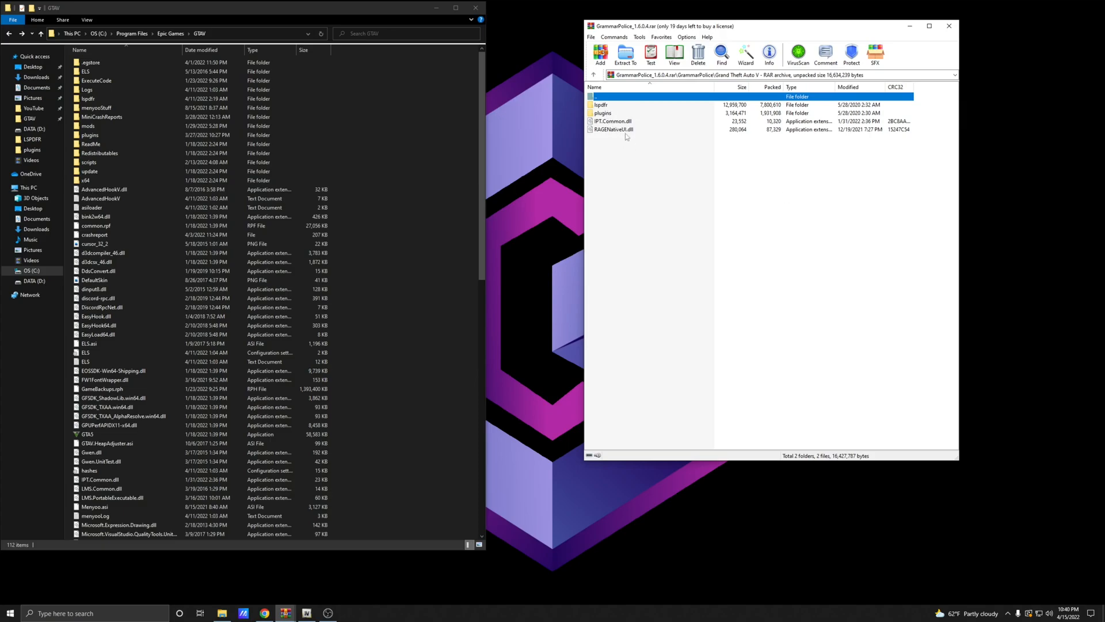
Select lspdfr, plugins, IPT.Common.dll and RAGENativeUI.dll in the GrammarPolice archive and demonstrate moving them to the main GTAV folder.
{"action": "left_click", "coordinate": [655, 161]}
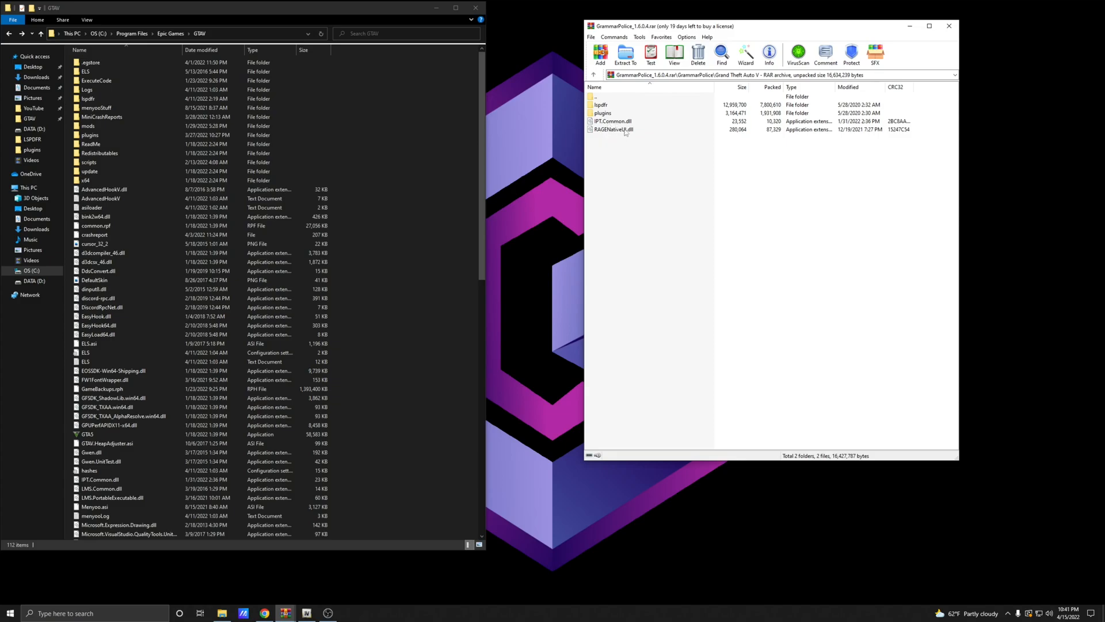
{"action": "key", "text": "ctrl+a"}
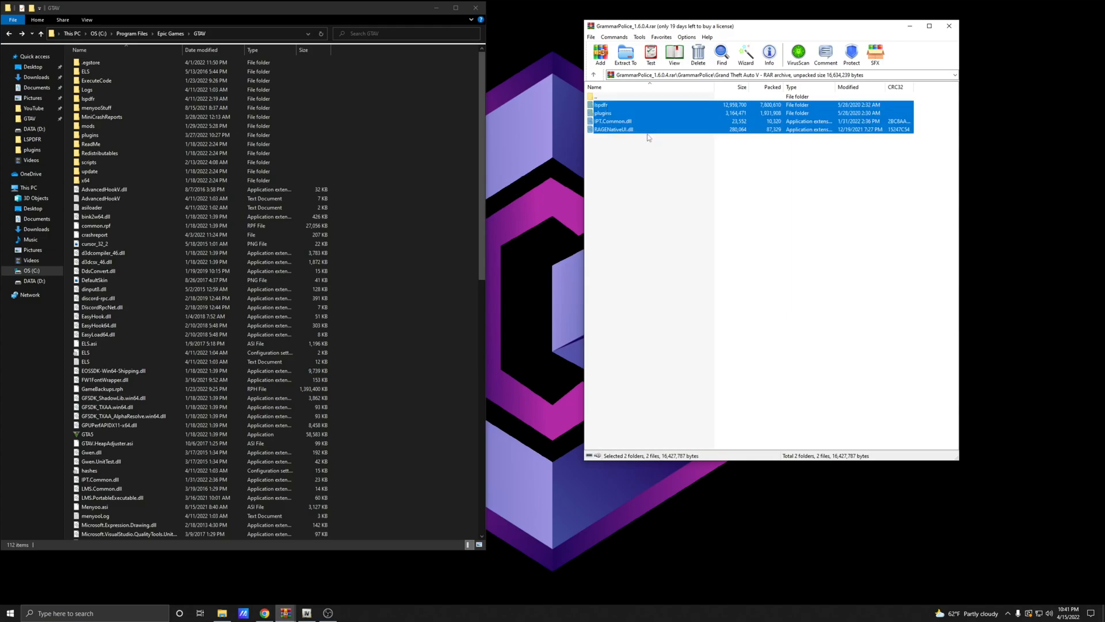
{"action": "left_click", "coordinate": [620, 152]}
{"action": "left_click_drag", "start_coordinate": [611, 126], "coordinate": [615, 111]}
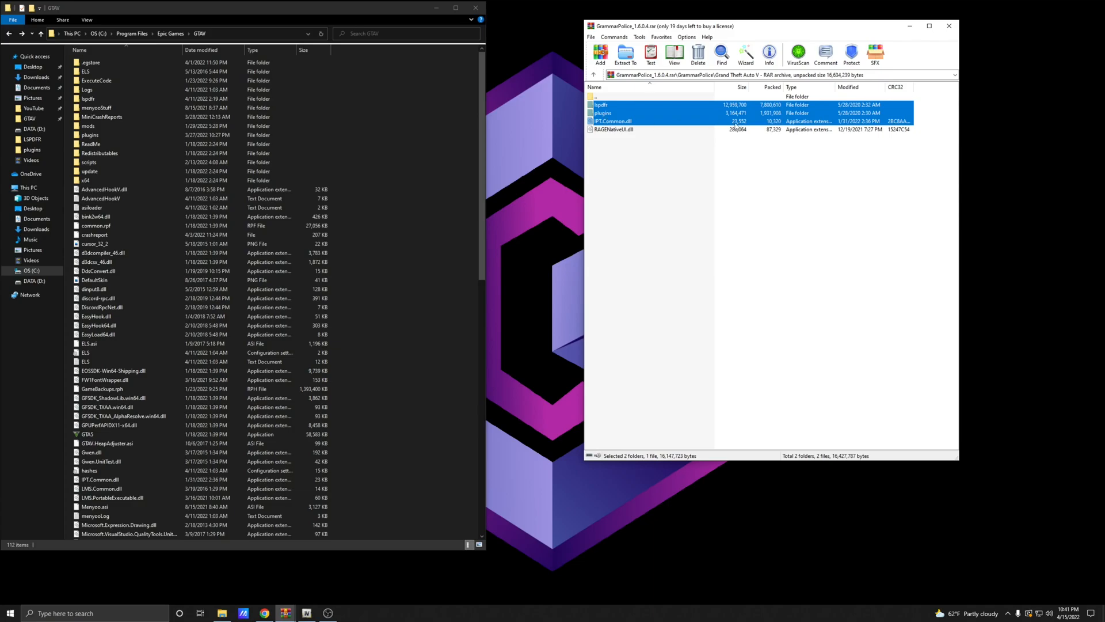
{"action": "left_click", "coordinate": [620, 130]}
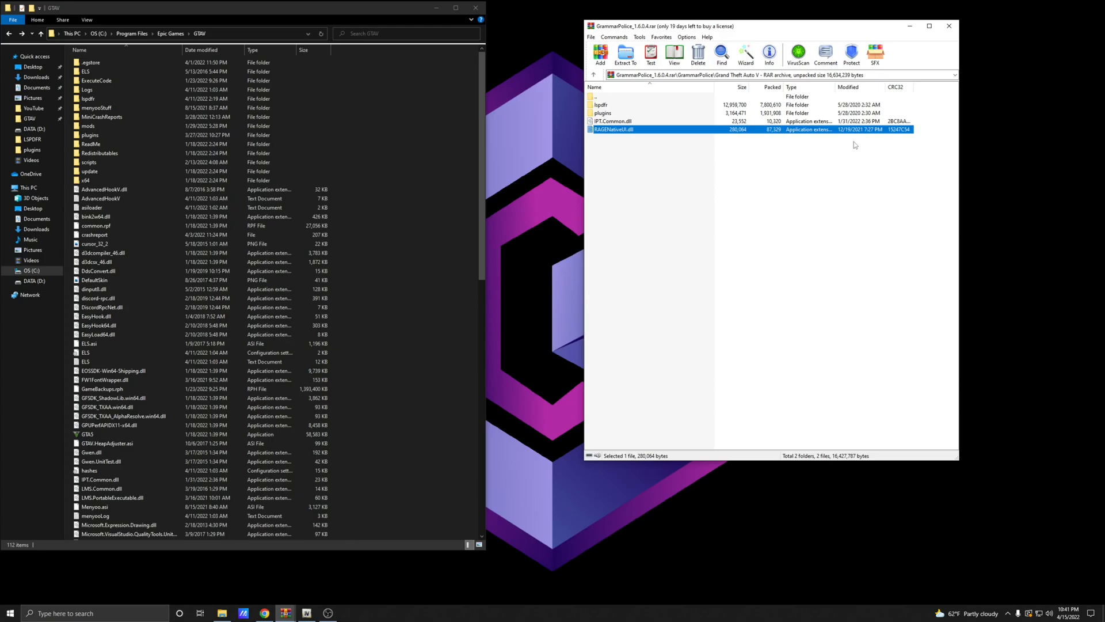
{"action": "left_click", "coordinate": [734, 185]}
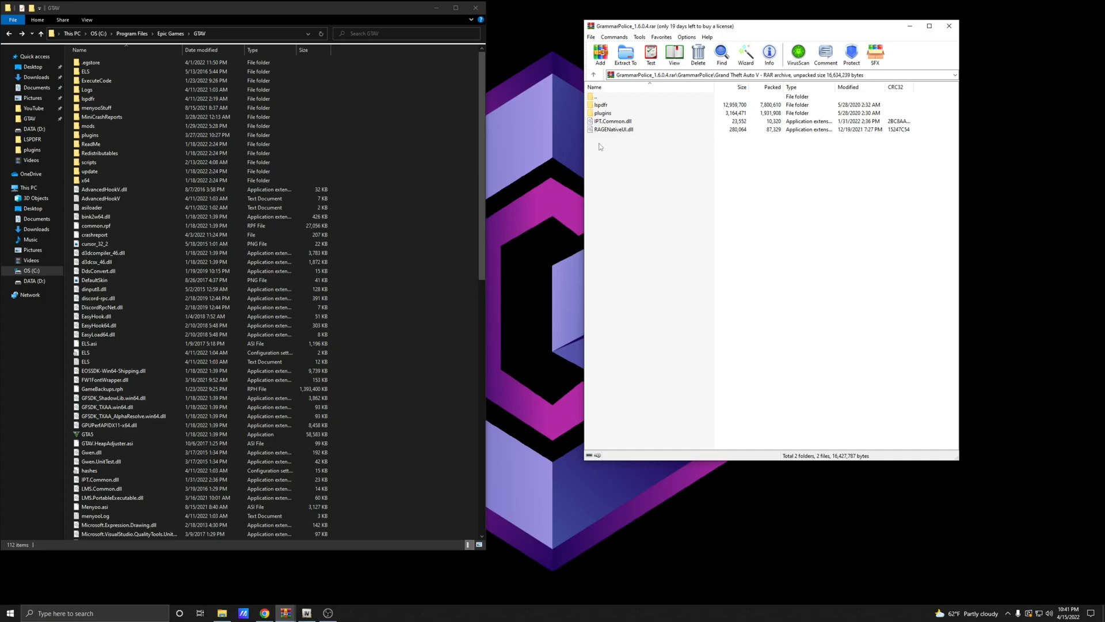
{"action": "left_click_drag", "start_coordinate": [609, 144], "coordinate": [670, 112]}
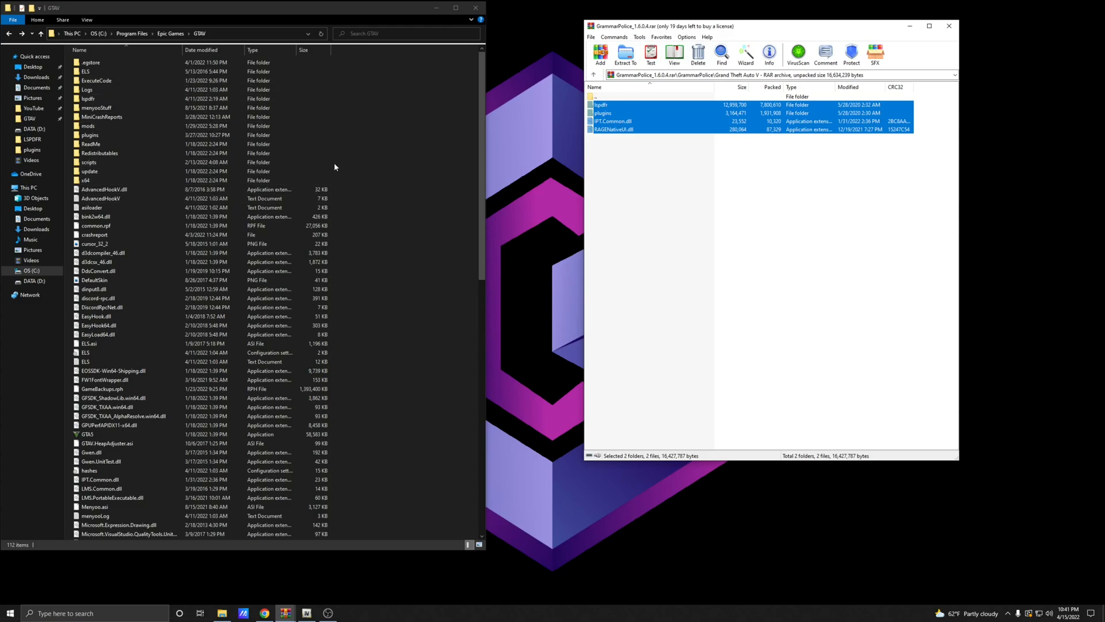
{"action": "mouse_move", "coordinate": [659, 117]}
{"action": "left_mouse_down"}
{"action": "mouse_move", "coordinate": [461, 215]}
{"action": "mouse_move", "coordinate": [398, 163]}
{"action": "mouse_move", "coordinate": [406, 318]}
{"action": "mouse_move", "coordinate": [426, 304]}
{"action": "mouse_move", "coordinate": [291, 217]}
{"action": "mouse_move", "coordinate": [192, 73]}
{"action": "mouse_move", "coordinate": [168, 92]}
{"action": "mouse_move", "coordinate": [183, 159]}
{"action": "mouse_move", "coordinate": [397, 267]}
{"action": "mouse_move", "coordinate": [395, 333]}
{"action": "mouse_move", "coordinate": [406, 313]}
{"action": "mouse_move", "coordinate": [652, 125]}
{"action": "left_mouse_up"}
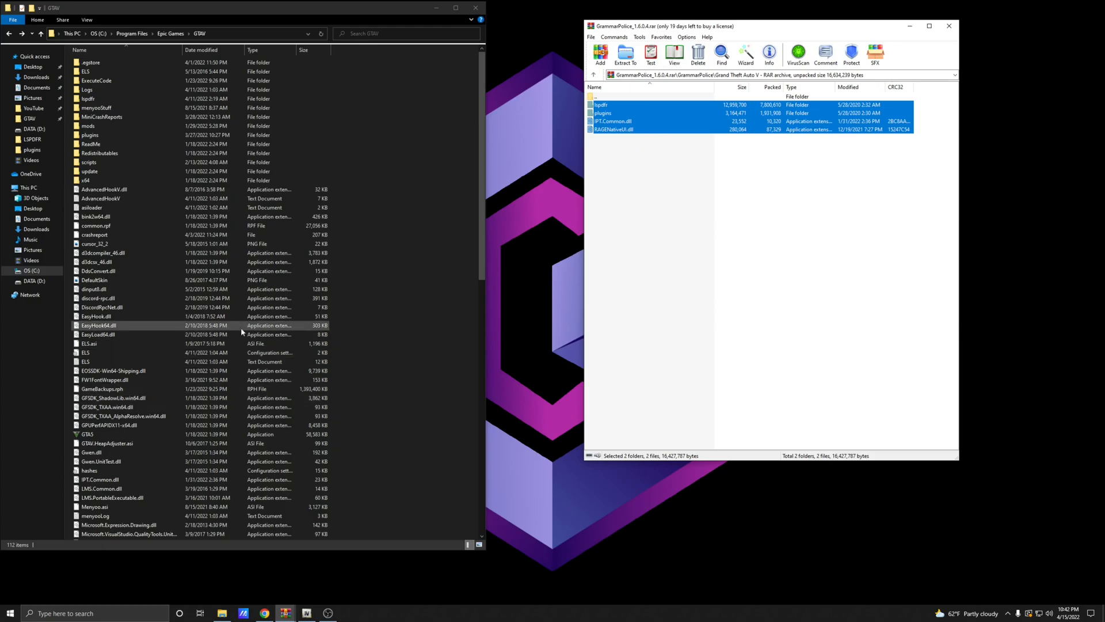
Mark IPT.Common.dll and RageNativeUI.dll in the main GTAV folder.
{"action": "scroll", "coordinate": [242, 329], "scroll_direction": "down", "scroll_amount": 2}
{"action": "scroll", "coordinate": [243, 331], "scroll_direction": "down", "scroll_amount": 1}
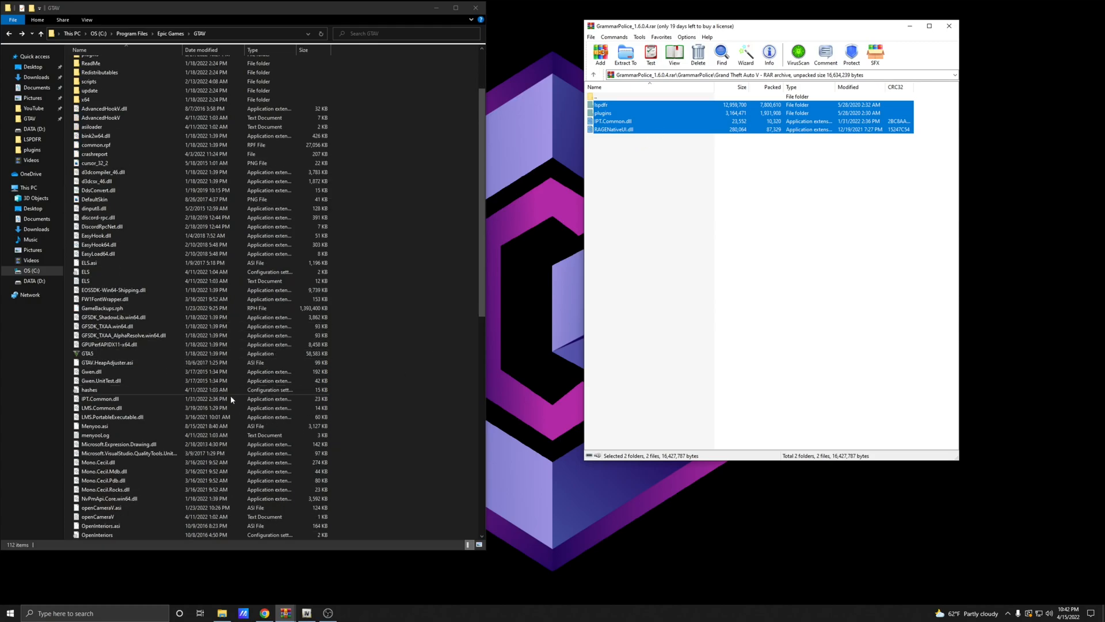
{"action": "left_click", "coordinate": [136, 404]}
{"action": "scroll", "coordinate": [457, 380], "scroll_direction": "down", "scroll_amount": 8}
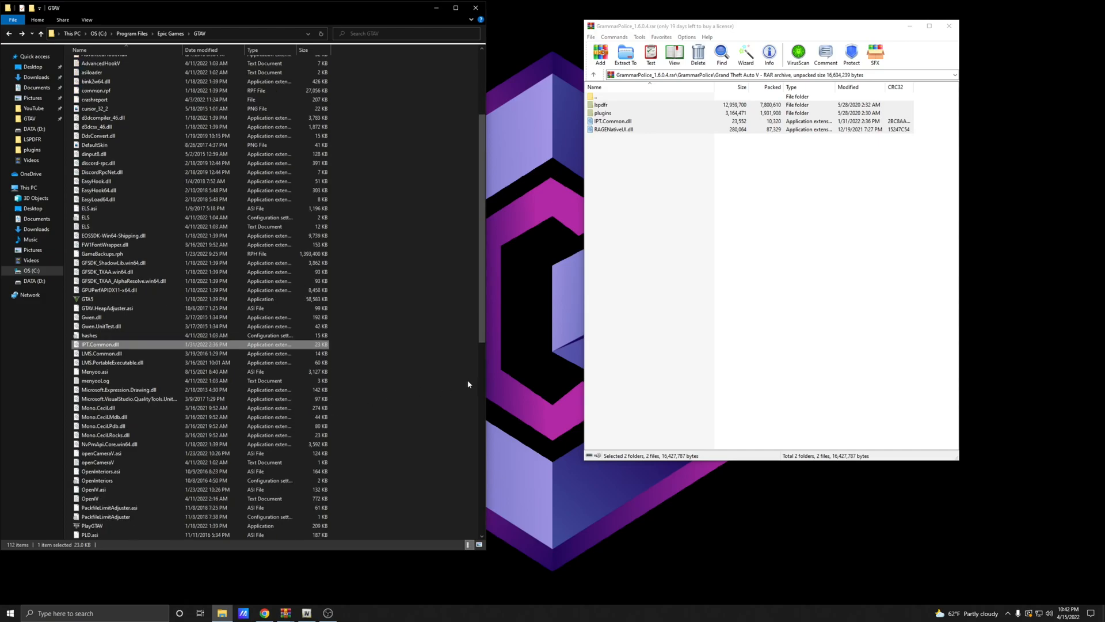
{"action": "left_click", "coordinate": [121, 399], "text": "ctrl"}
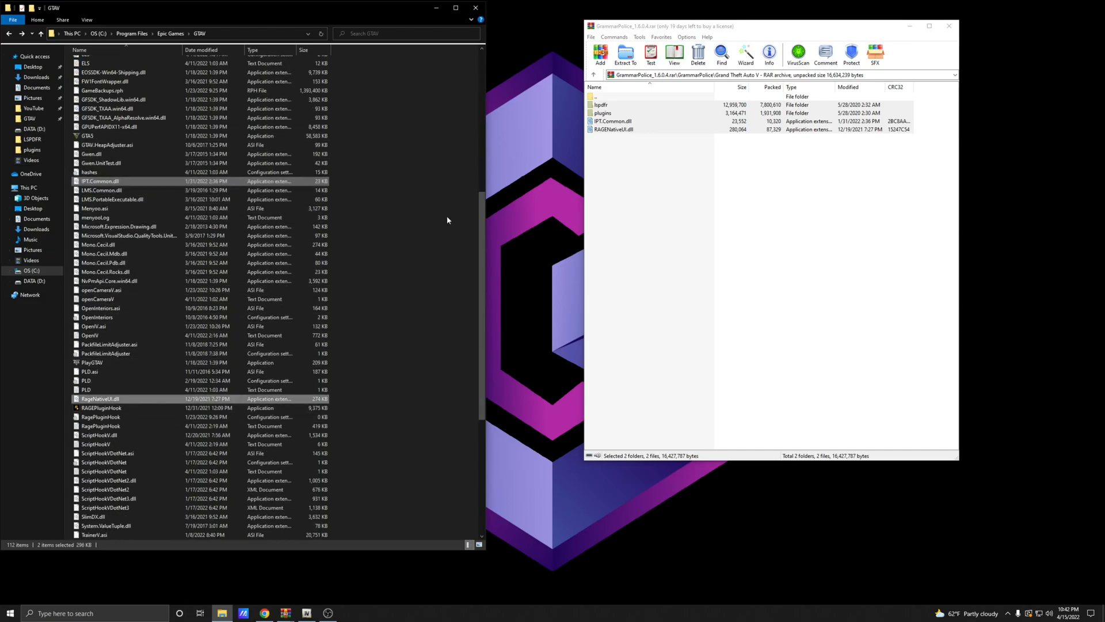
View the contents of the lspdfr folder in the GrammarPolice archive and return to its Grand Theft Auto V folder.
{"action": "scroll", "coordinate": [420, 257], "scroll_direction": "up", "scroll_amount": 11}
{"action": "left_click", "coordinate": [434, 259]}
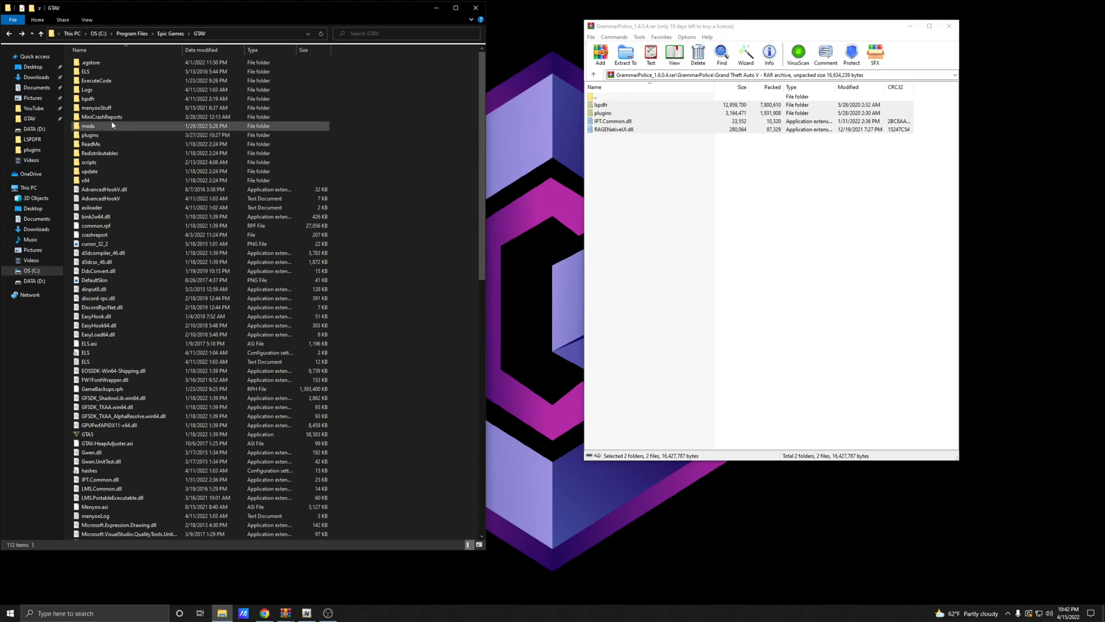
{"action": "double_click", "coordinate": [604, 107]}
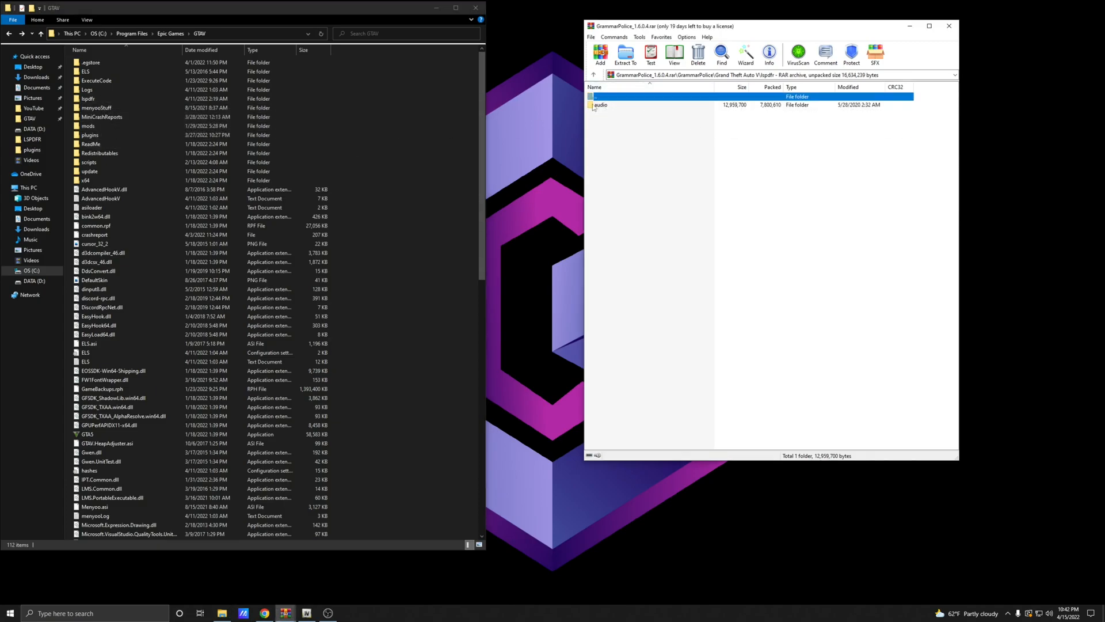
{"action": "left_click", "coordinate": [593, 74]}
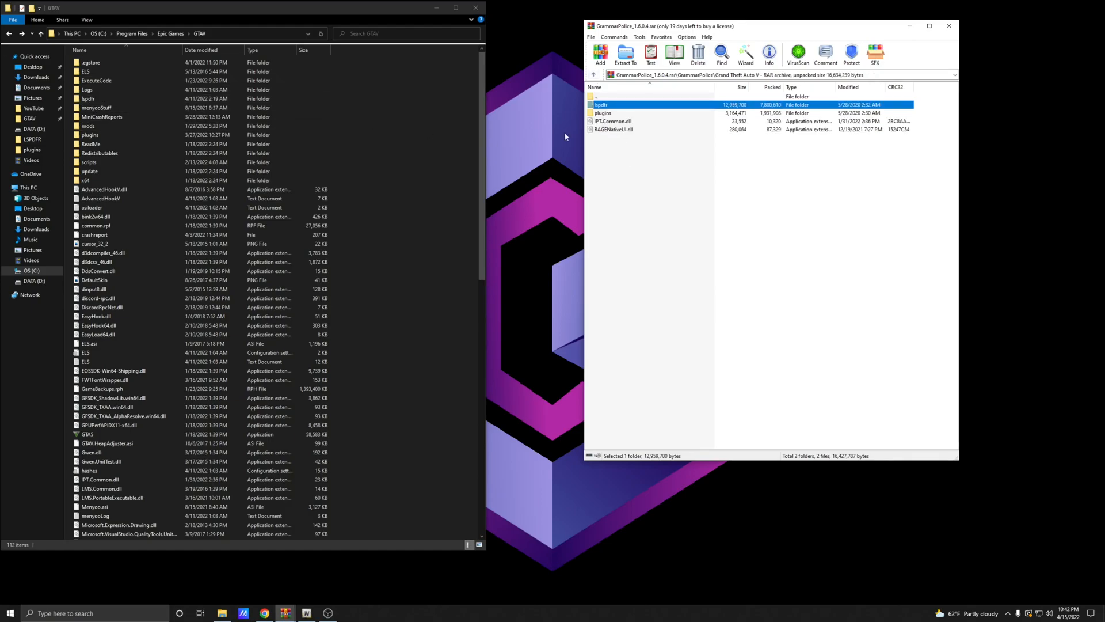
Open plugins\LSPDFR in the main GTAV folder and mark the GrammarPolice folder and GrammarPolice.dll.
{"action": "double_click", "coordinate": [90, 135]}
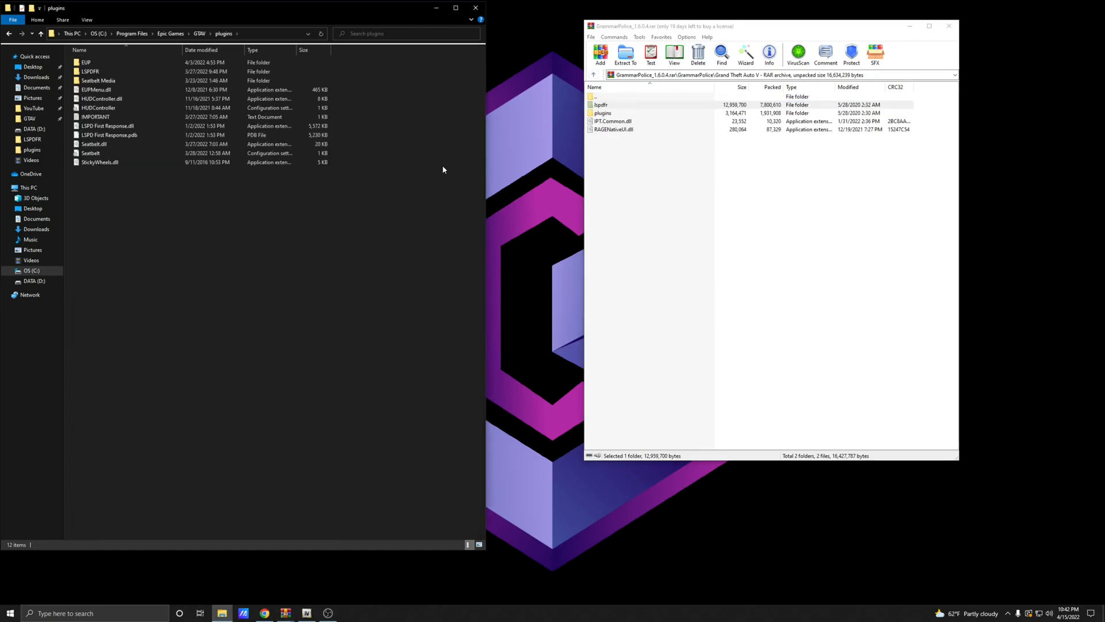
{"action": "double_click", "coordinate": [89, 72]}
{"action": "left_click", "coordinate": [9, 33]}
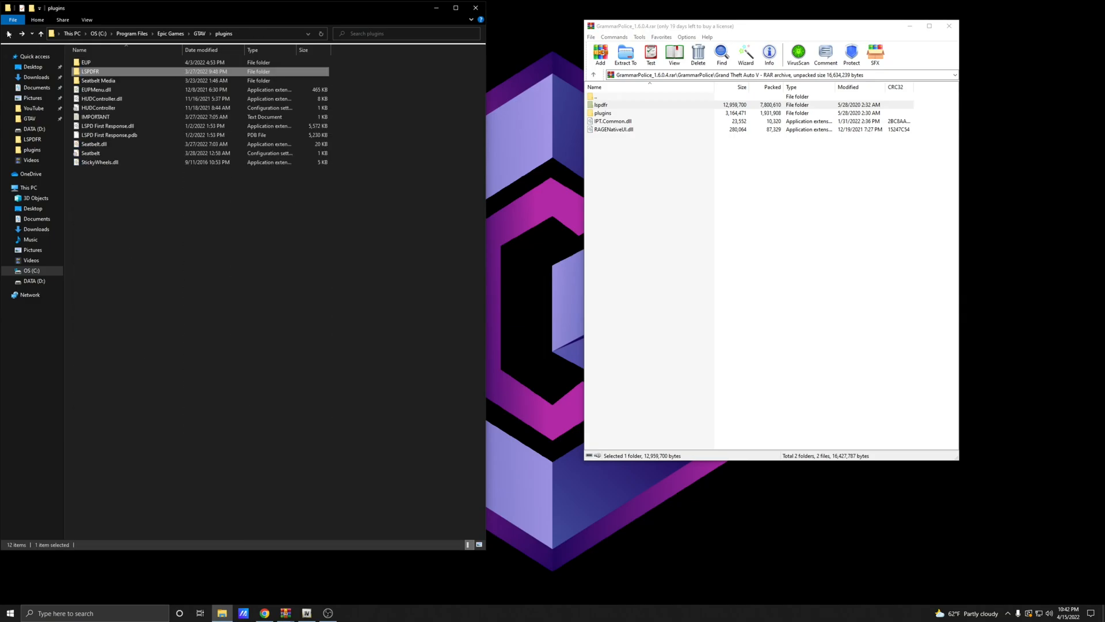
{"action": "left_click", "coordinate": [9, 34]}
{"action": "double_click", "coordinate": [94, 135]}
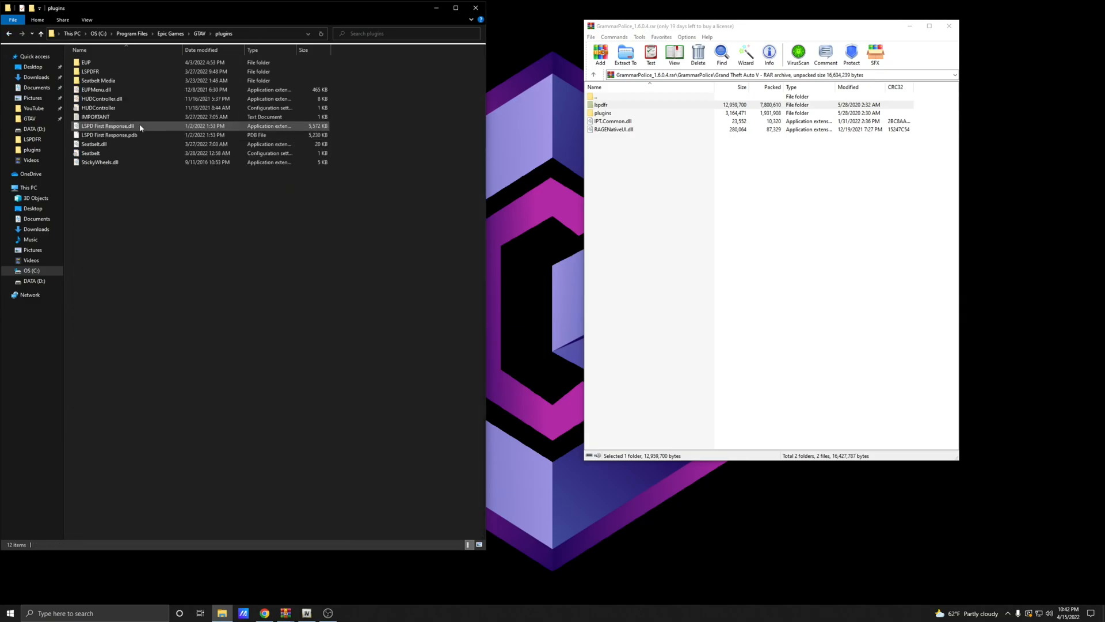
{"action": "double_click", "coordinate": [90, 71]}
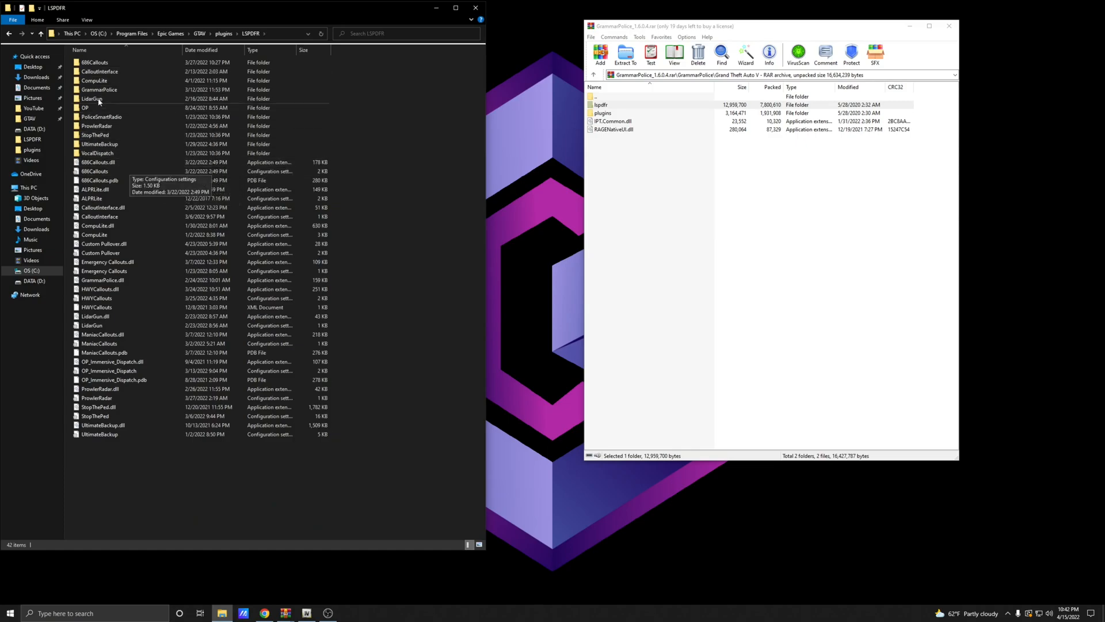
{"action": "left_click", "coordinate": [114, 92]}
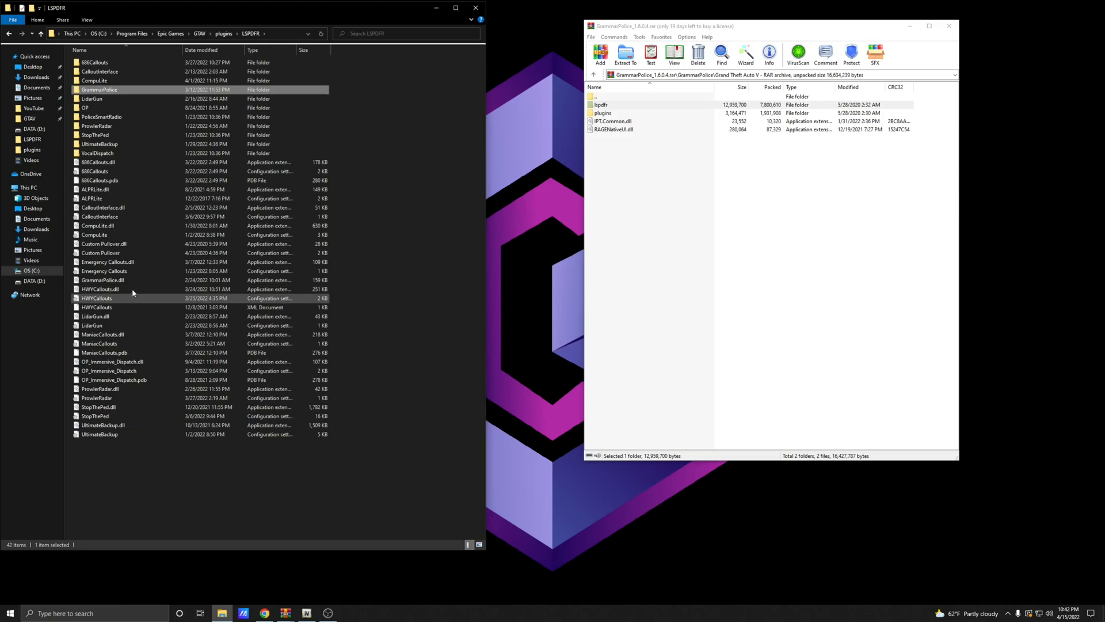
{"action": "left_click", "coordinate": [138, 280], "text": "ctrl"}
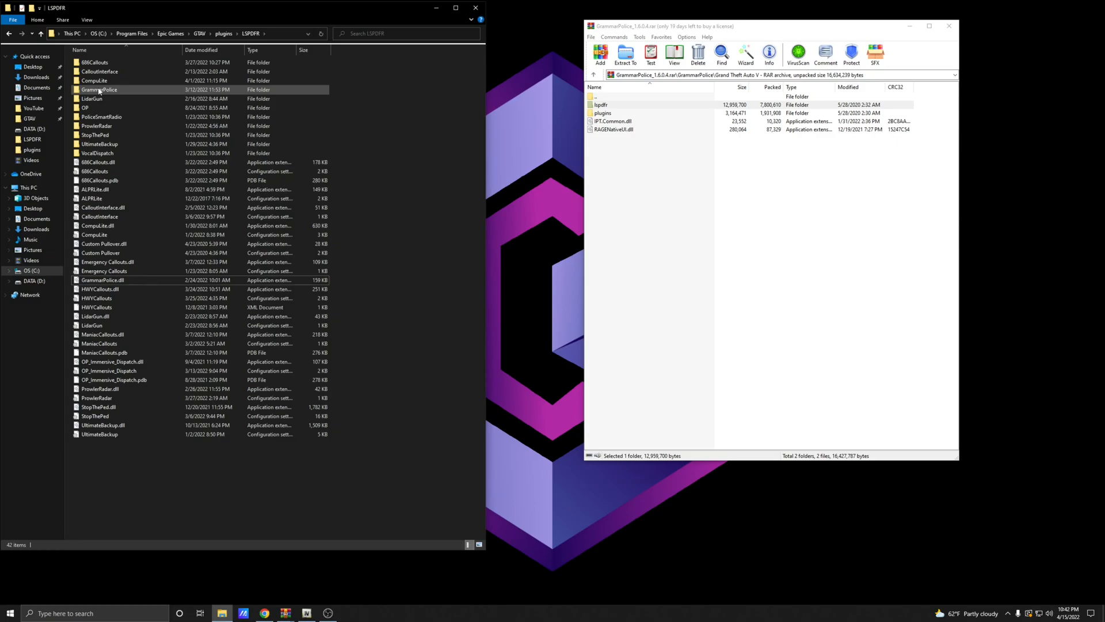
Open the installed GrammarPolice folder and review the settings in its custom configuration file, closing the file when finished.
{"action": "double_click", "coordinate": [99, 90]}
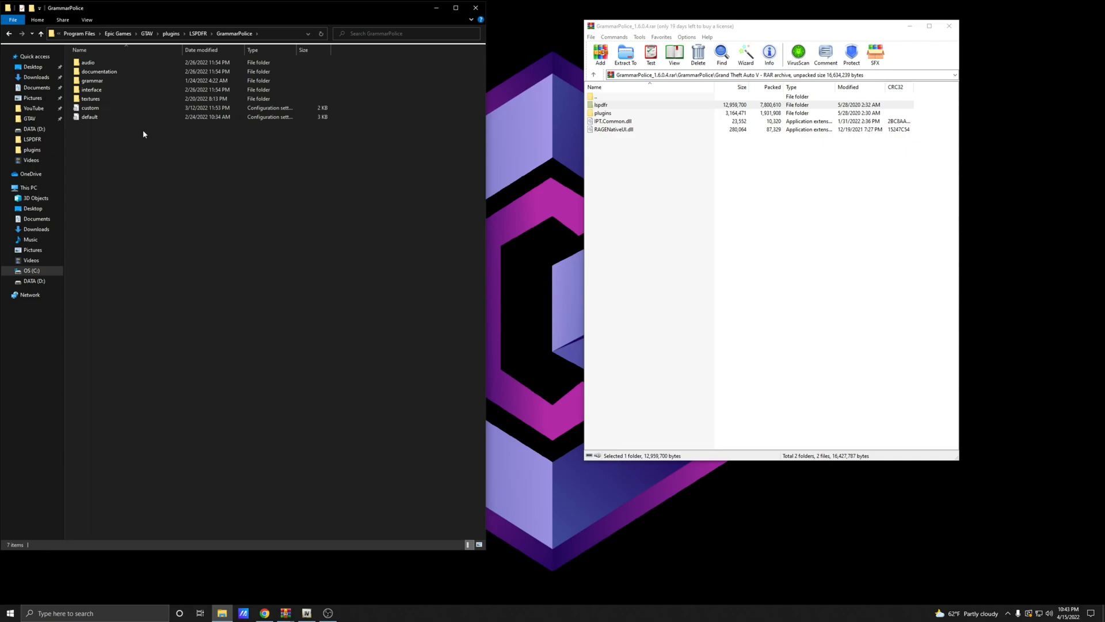
{"action": "double_click", "coordinate": [109, 108]}
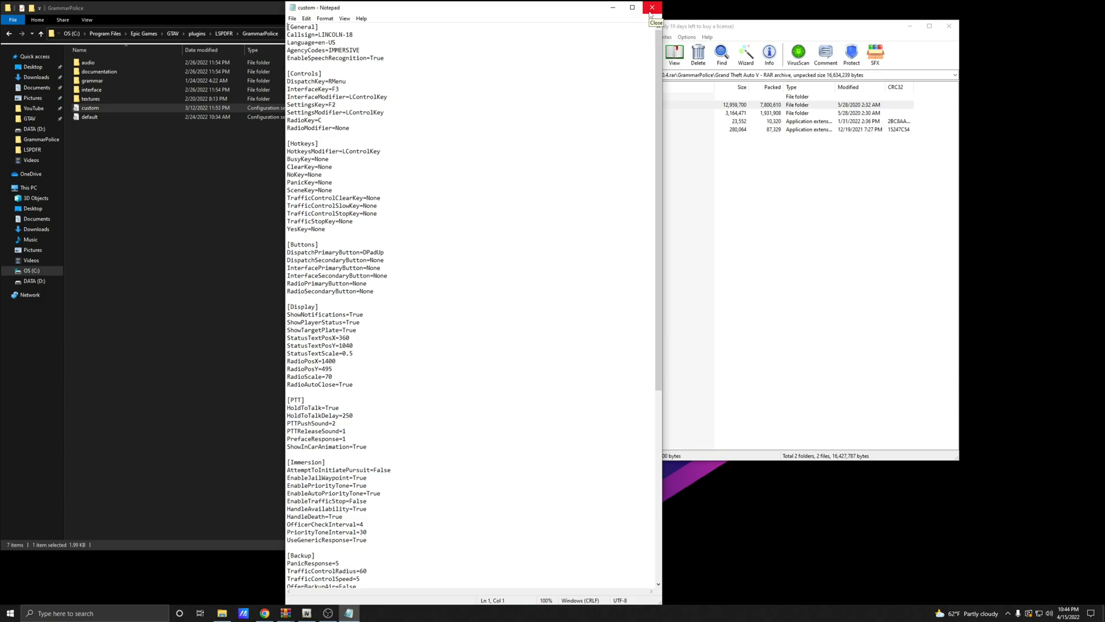
{"action": "left_click", "coordinate": [652, 8]}
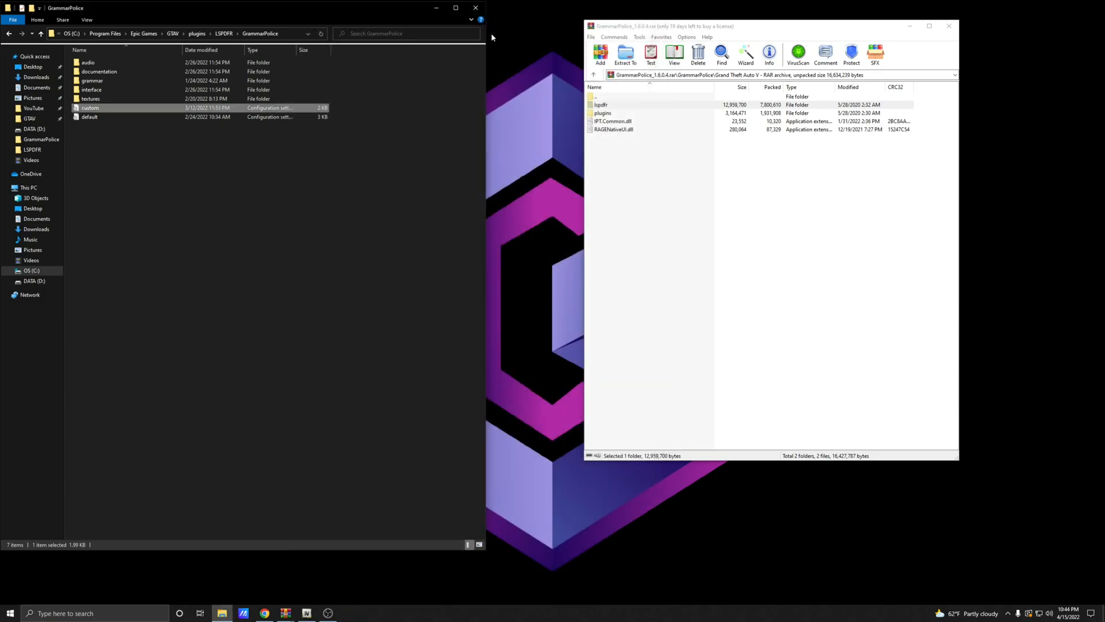
{"action": "left_click", "coordinate": [199, 164]}
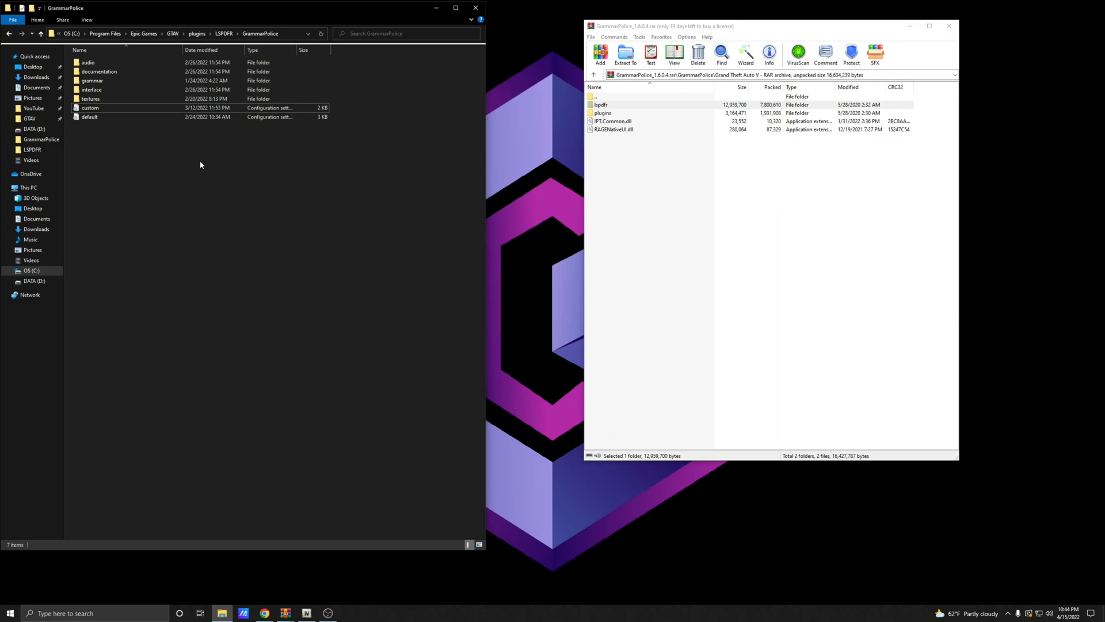
{"action": "left_click", "coordinate": [99, 111]}
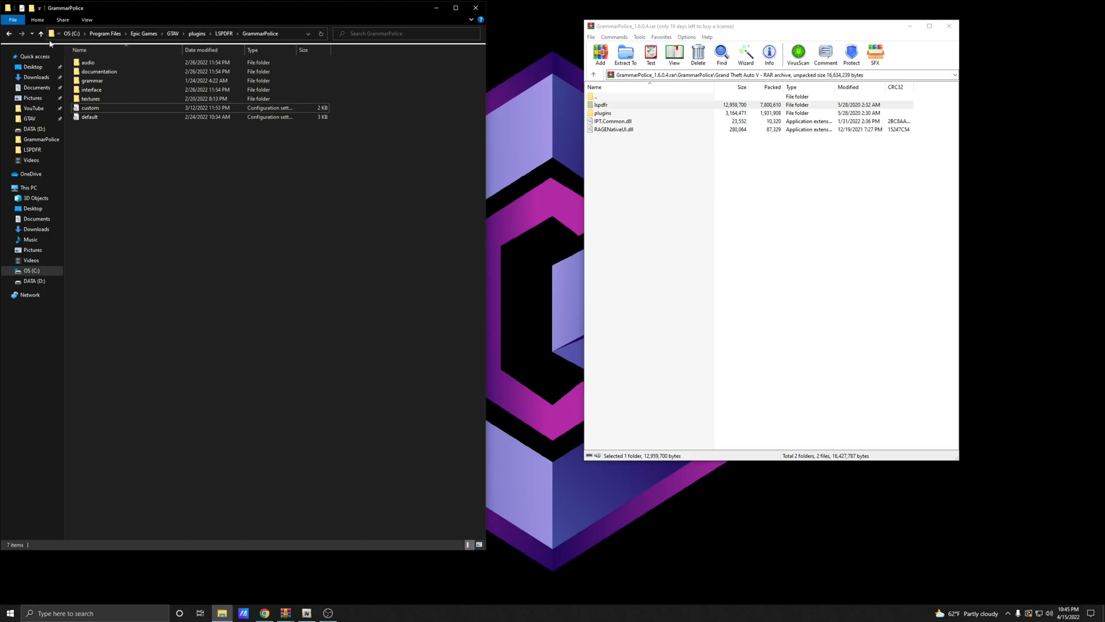
Retrace the path from the main GTAV folder through plugins and LSPDFR to the GrammarPolice configuration files.
{"action": "left_click", "coordinate": [8, 33]}
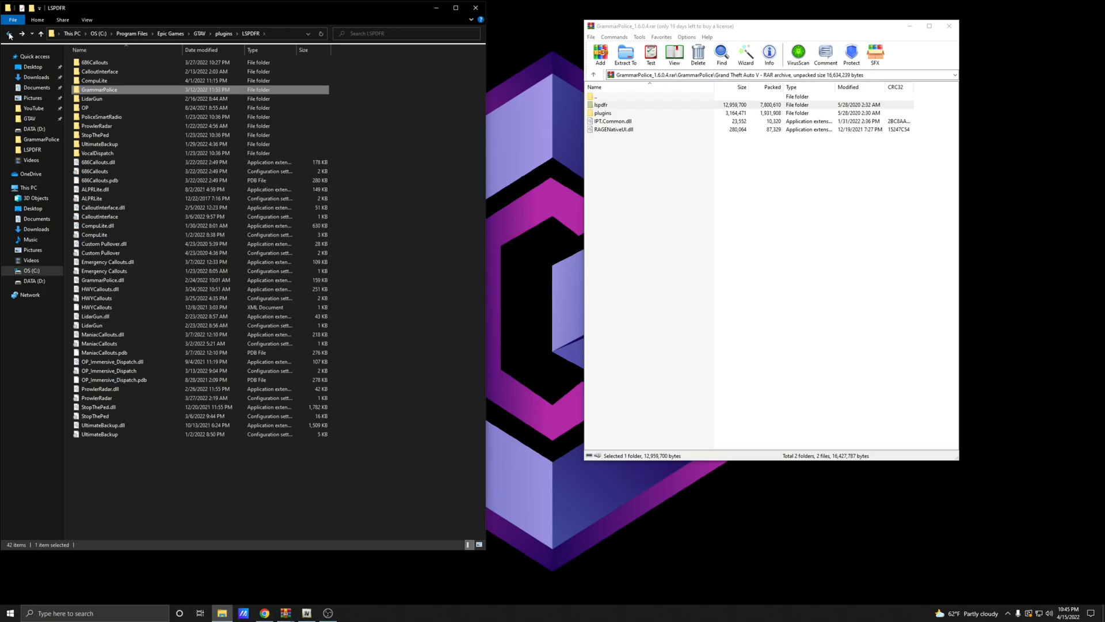
{"action": "left_click", "coordinate": [9, 34]}
{"action": "left_click", "coordinate": [10, 35]}
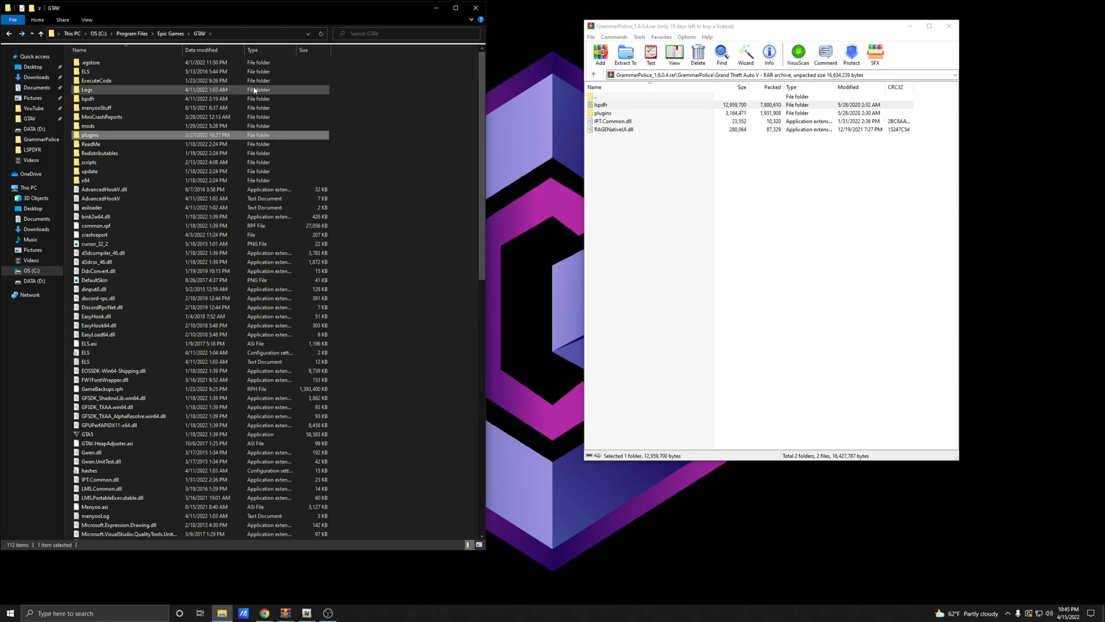
{"action": "double_click", "coordinate": [99, 138]}
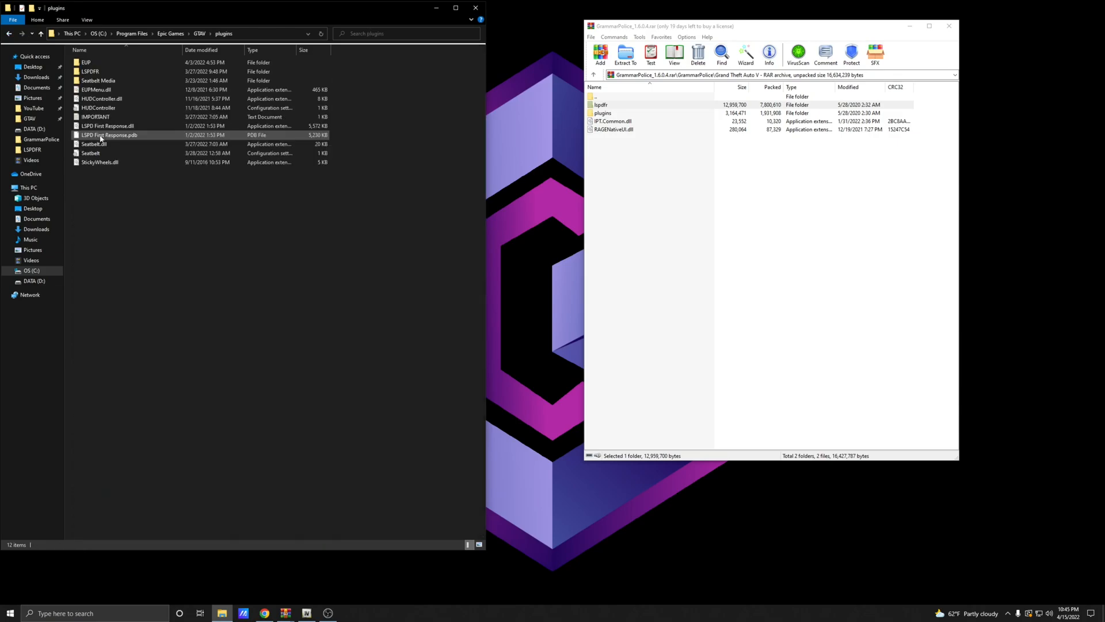
{"action": "double_click", "coordinate": [111, 73]}
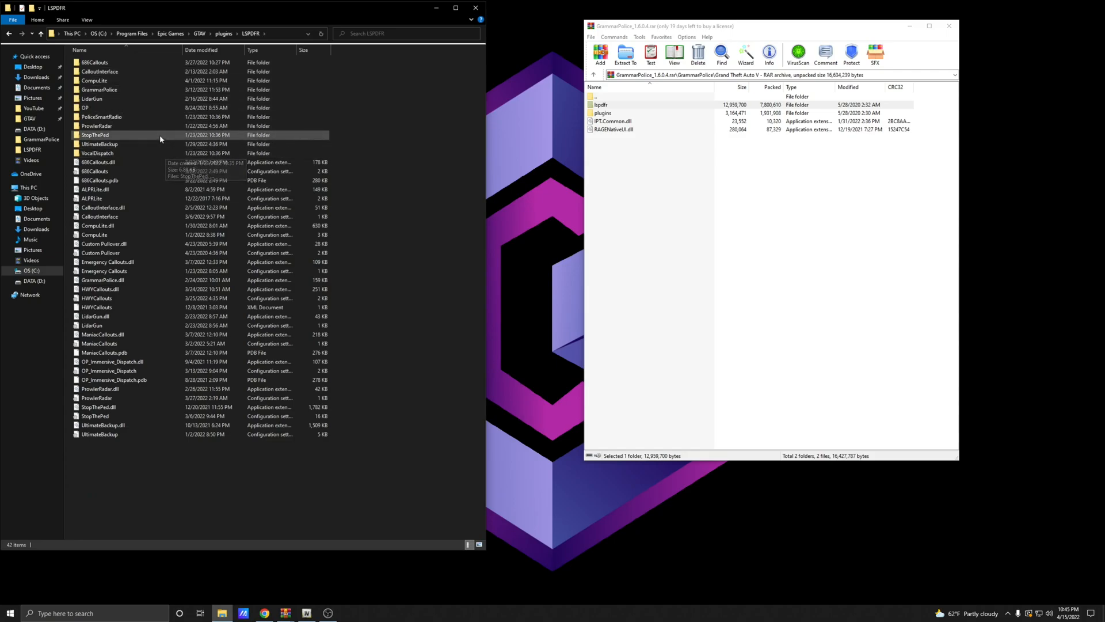
{"action": "double_click", "coordinate": [111, 90]}
{"action": "left_click", "coordinate": [96, 117]}
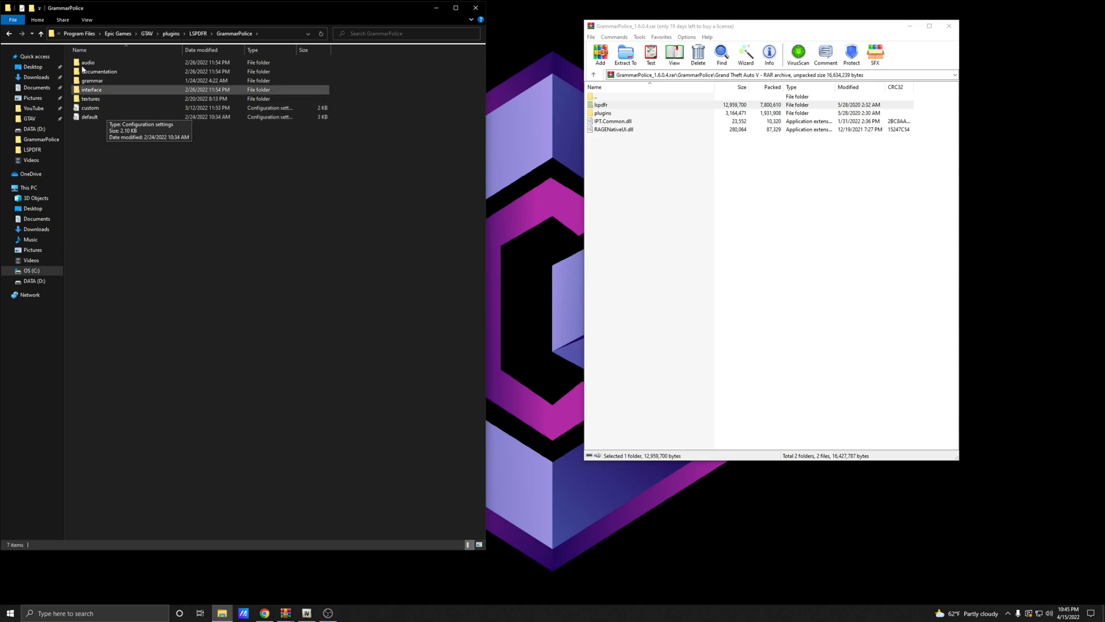
Return to the main GTAV folder and close the GrammarPolice archive.
{"action": "left_click", "coordinate": [13, 35]}
{"action": "left_click", "coordinate": [12, 34]}
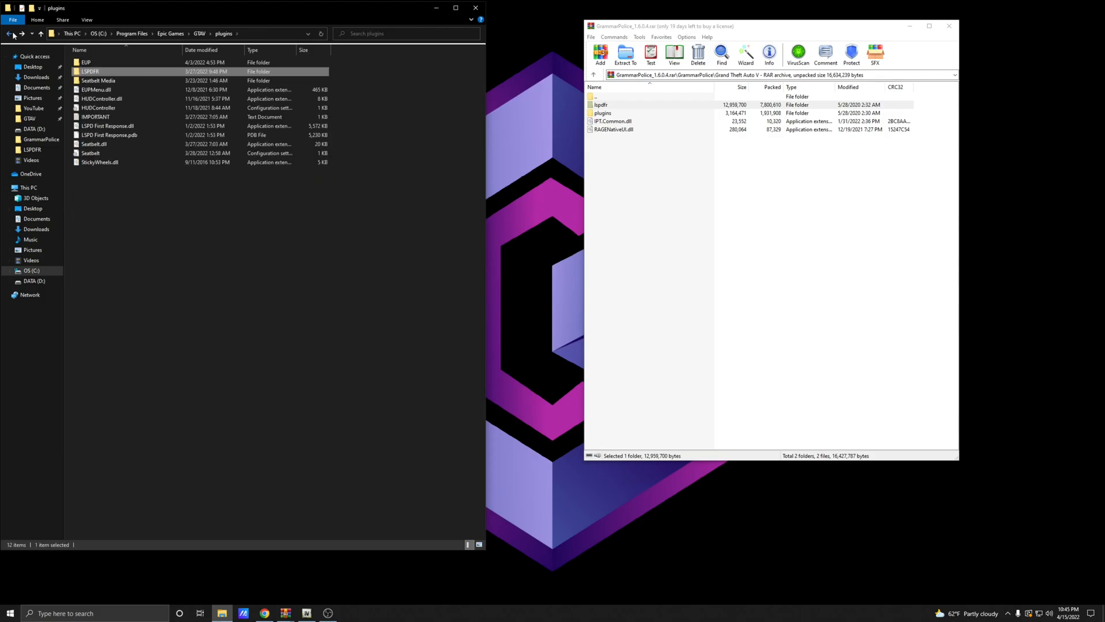
{"action": "left_click", "coordinate": [13, 34]}
{"action": "left_click", "coordinate": [392, 103]}
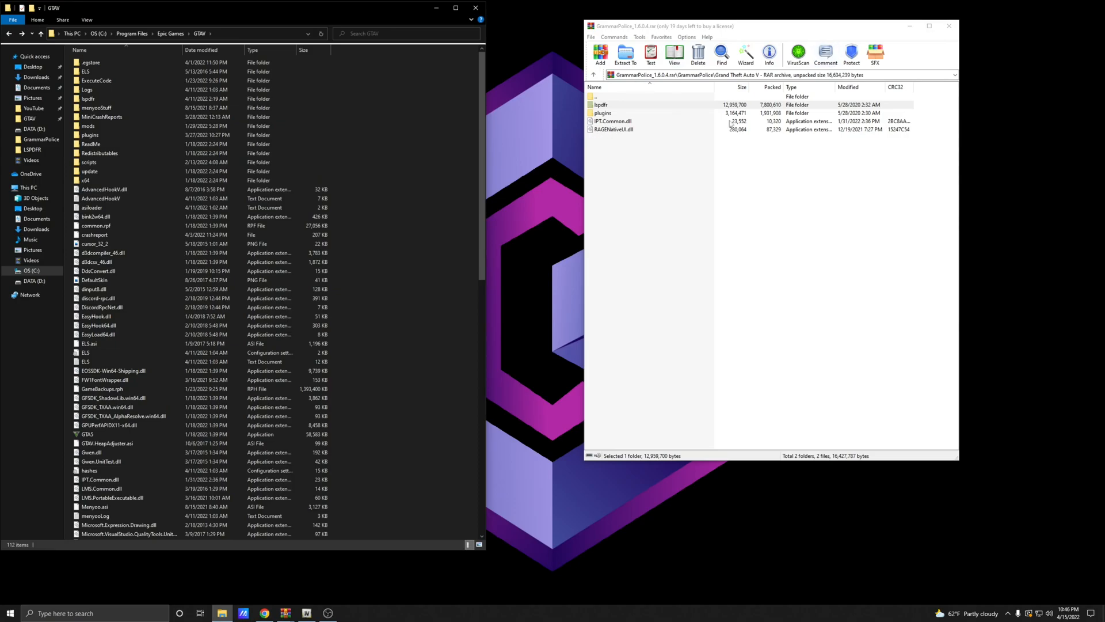
{"action": "left_click", "coordinate": [949, 26]}
Switch to Chrome, download Callout Interface 1.3 after agreeing to the download terms, and return to its mod page.
{"action": "left_click", "coordinate": [264, 613]}
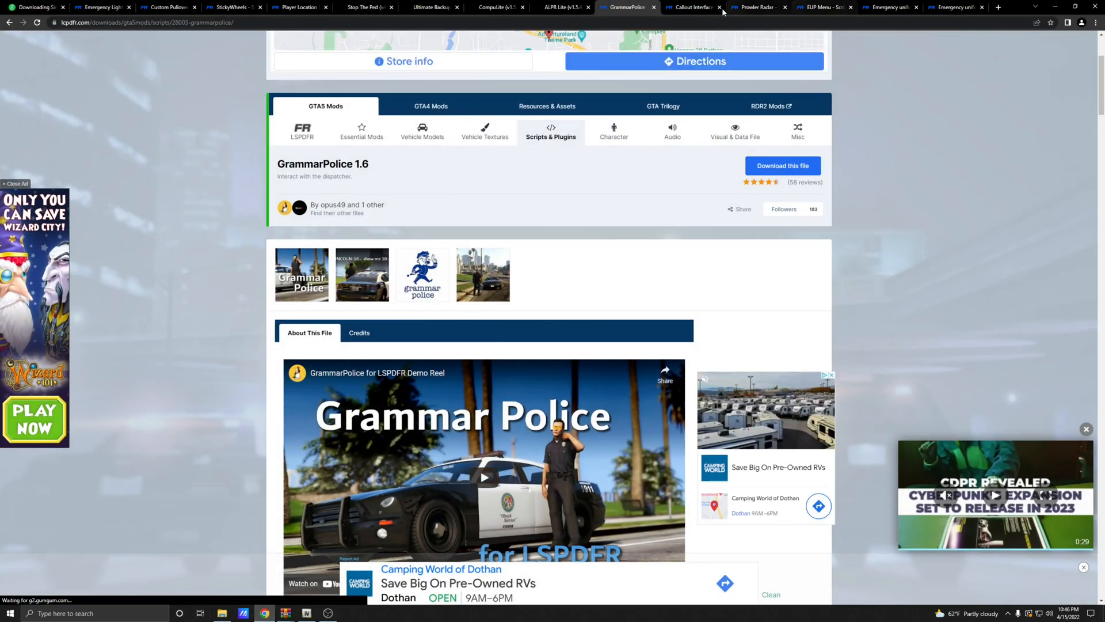
{"action": "key", "text": "ctrl+Tab"}
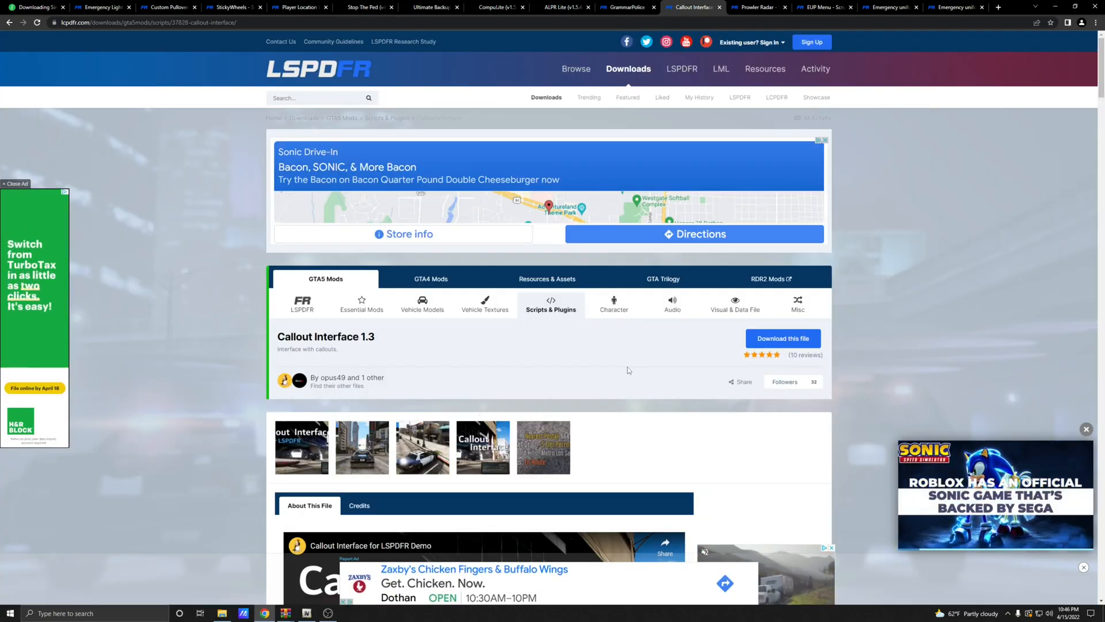
{"action": "scroll", "coordinate": [620, 367], "scroll_direction": "down", "scroll_amount": 7}
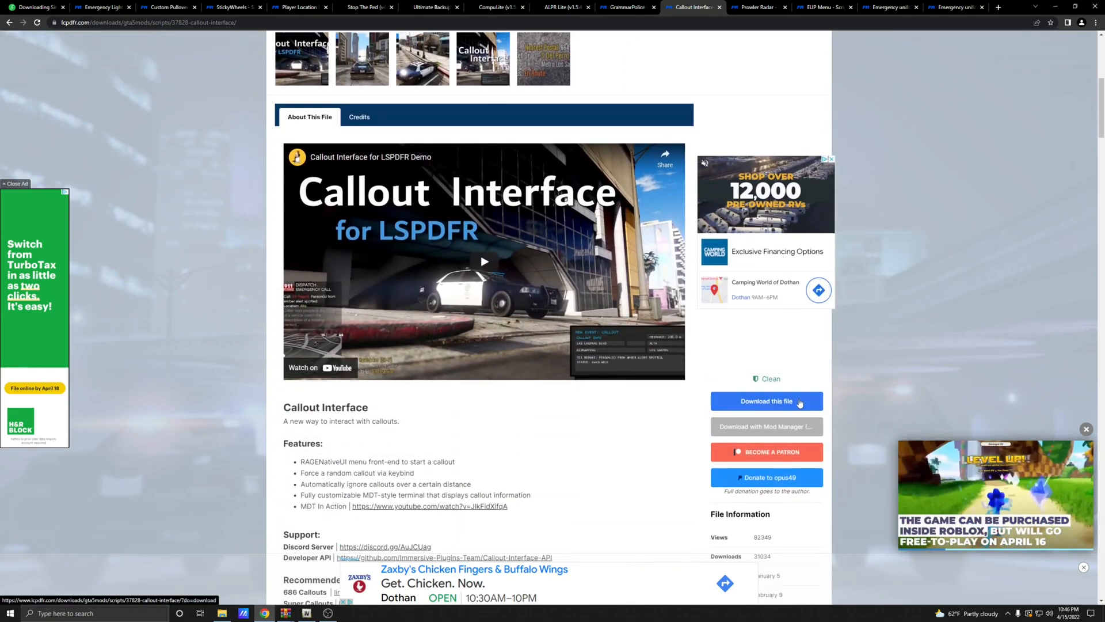
{"action": "left_click", "coordinate": [820, 401]}
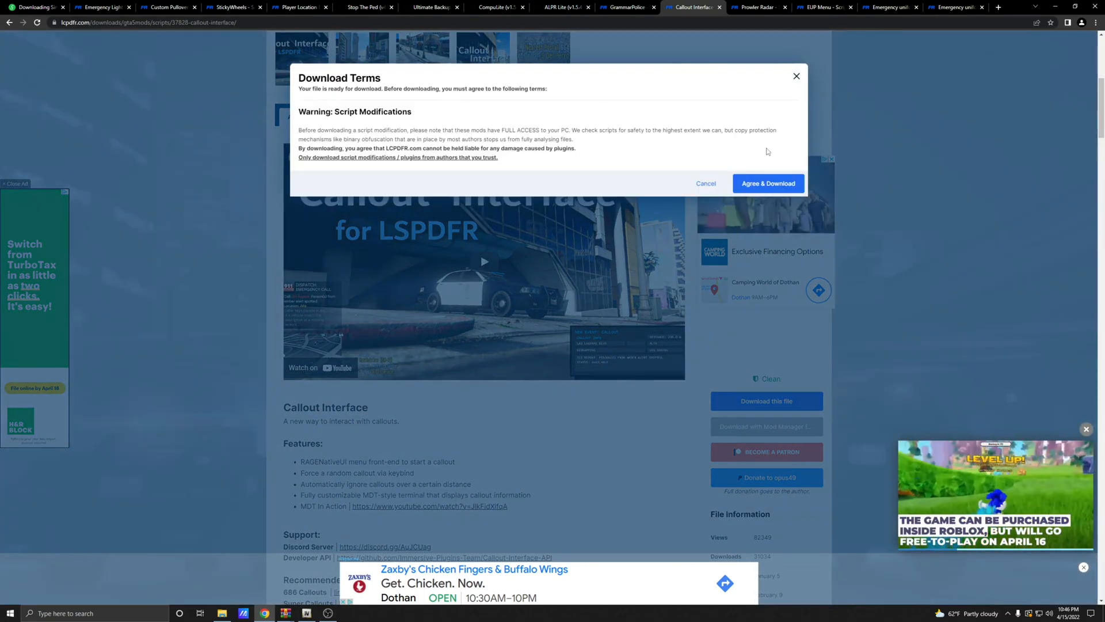
{"action": "left_click", "coordinate": [786, 184]}
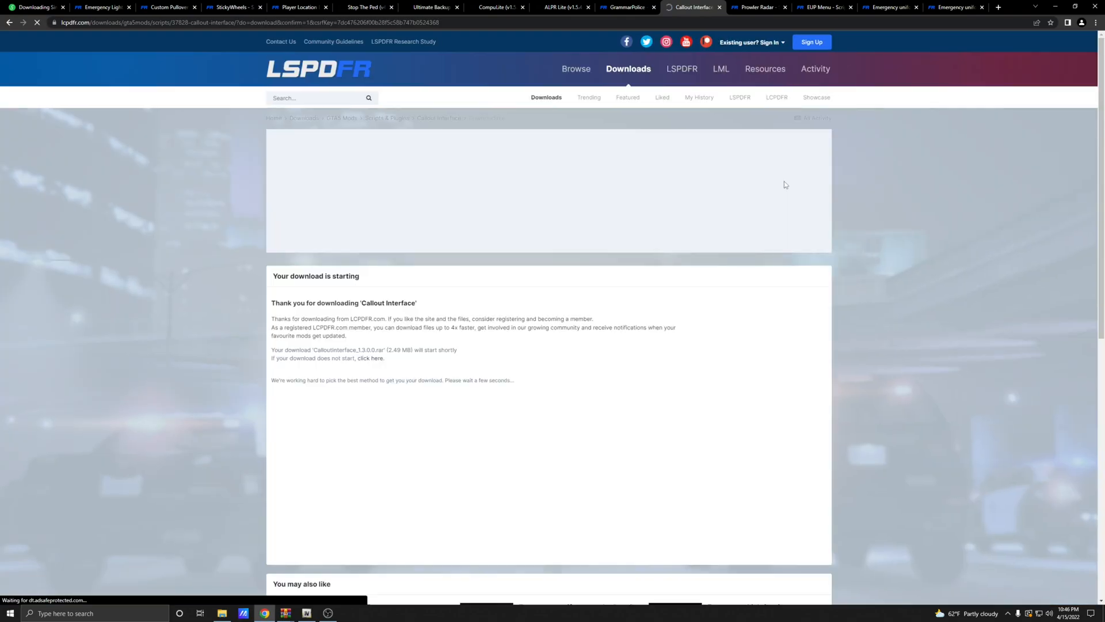
{"action": "left_click", "coordinate": [10, 23]}
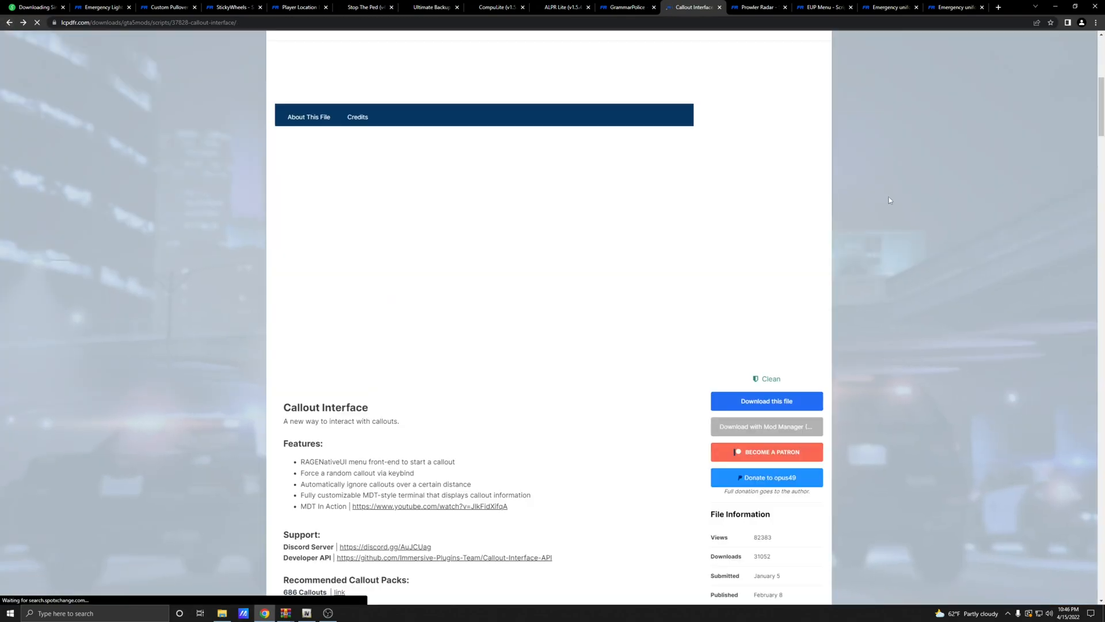
{"action": "scroll", "coordinate": [874, 117], "scroll_direction": "up", "scroll_amount": 5}
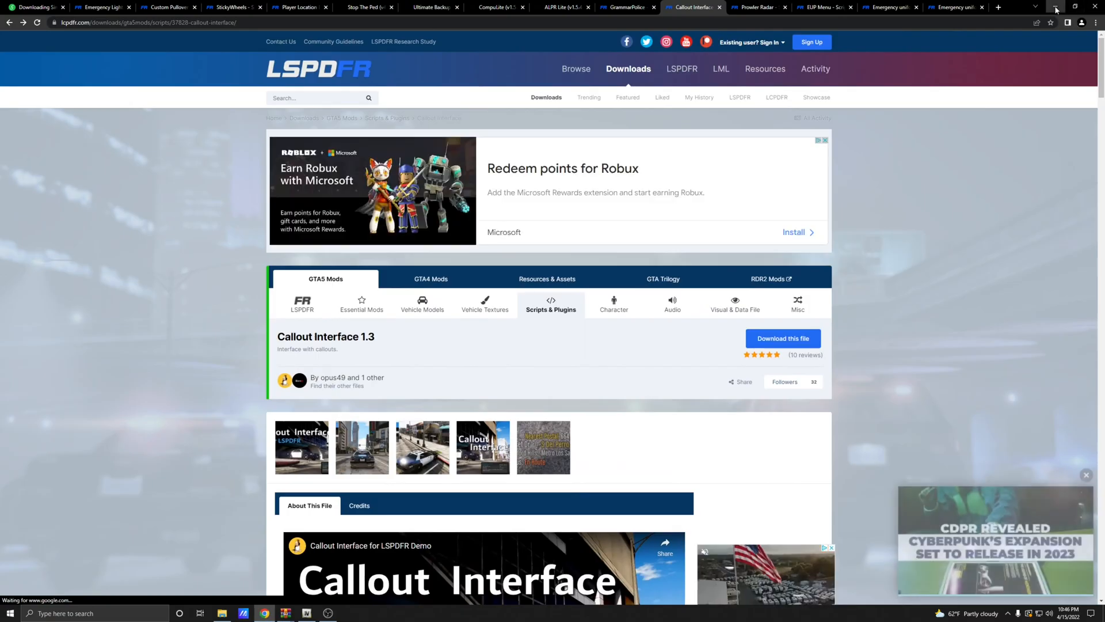
Bring up the CalloutInterface_1.3.0.0.rar archive beside the GTAV folder and open its CalloutInterface\Grand Theft Auto V folder.
{"action": "left_click", "coordinate": [1055, 6]}
{"action": "left_click", "coordinate": [285, 615]}
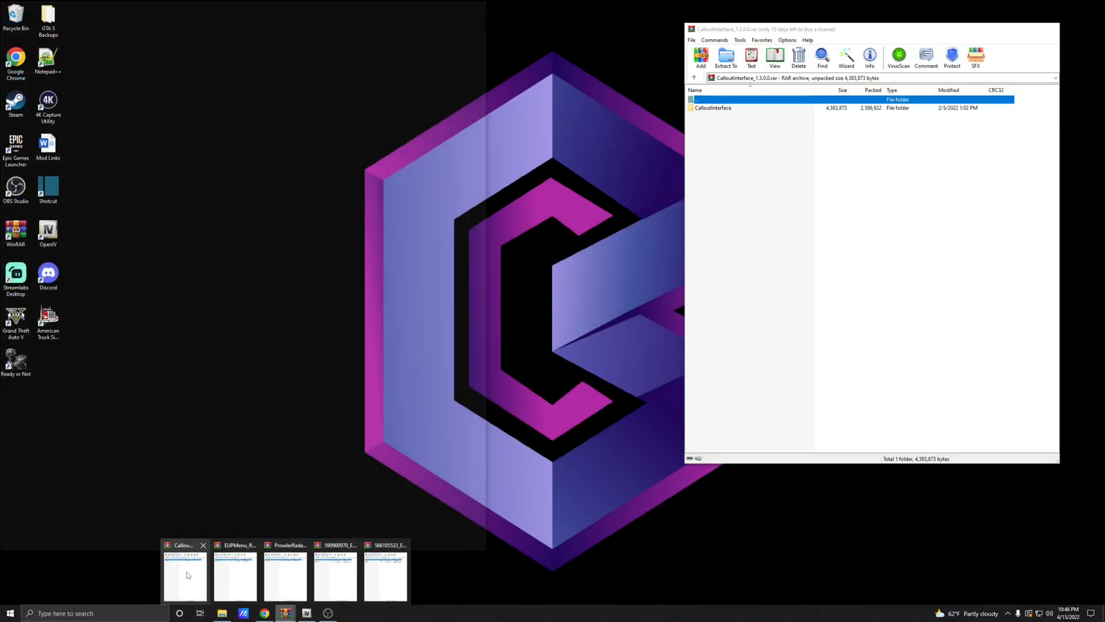
{"action": "left_click", "coordinate": [187, 575]}
{"action": "left_click_drag", "start_coordinate": [854, 28], "coordinate": [733, 34]}
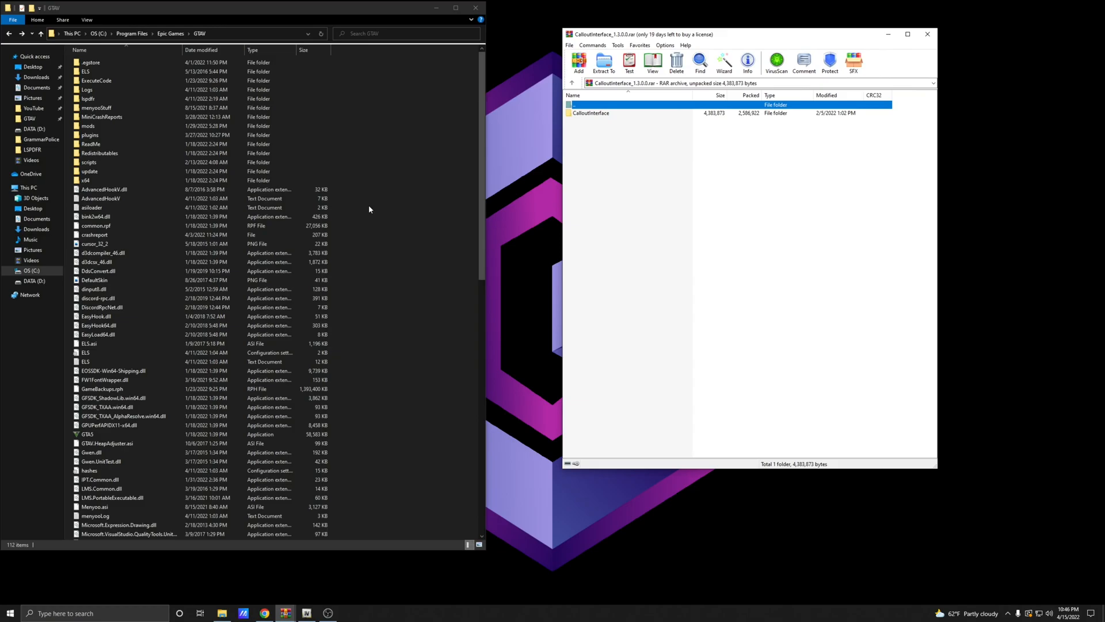
{"action": "double_click", "coordinate": [591, 114]}
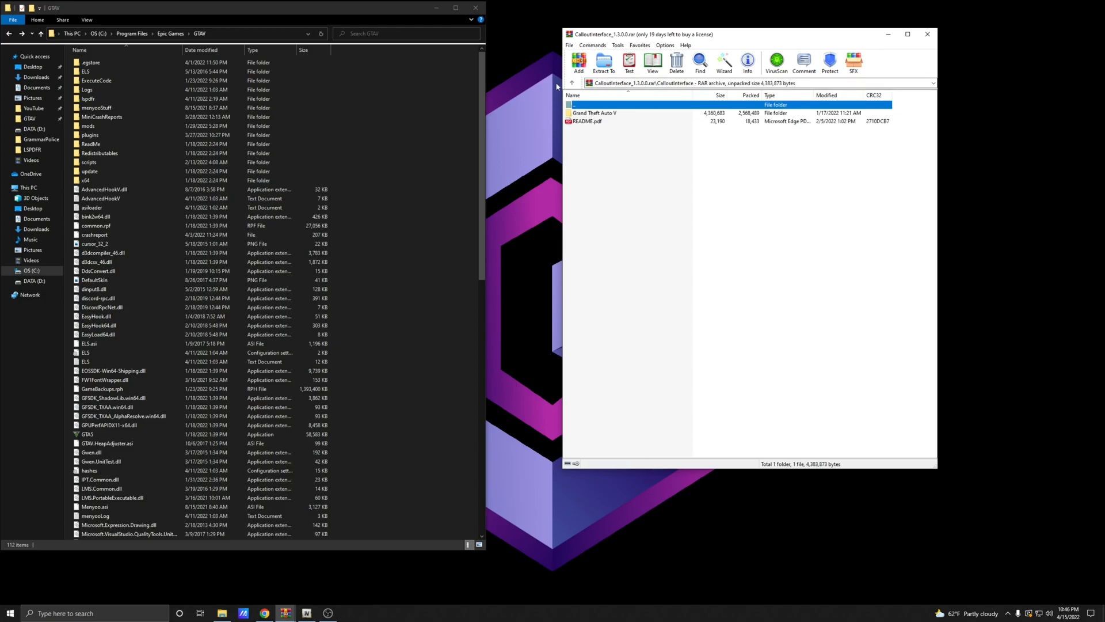
{"action": "double_click", "coordinate": [603, 114]}
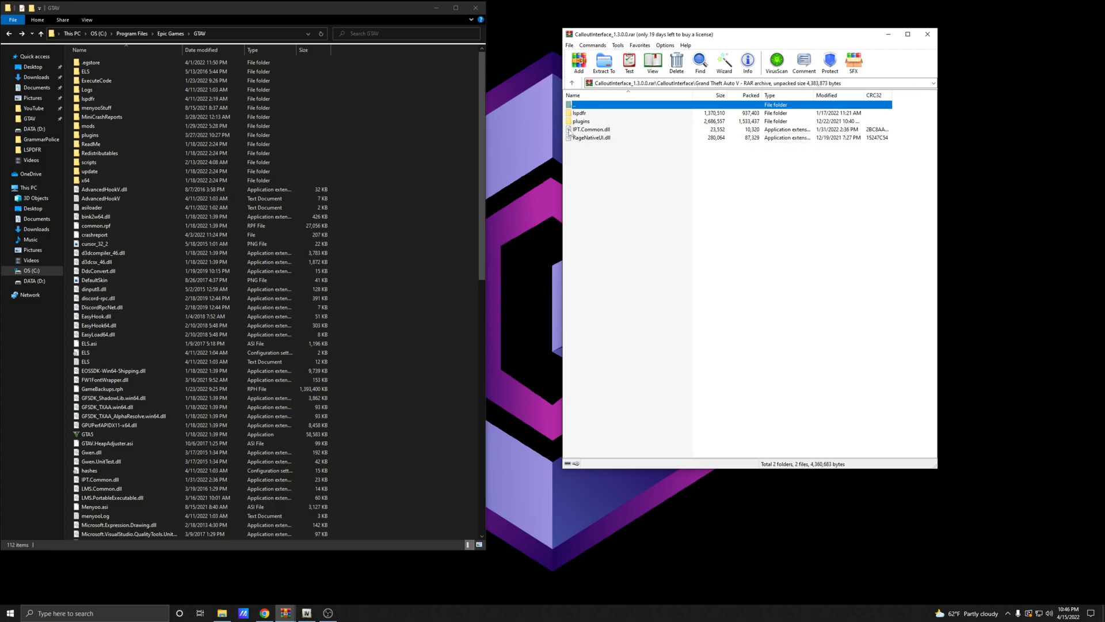
Compare the Callout Interface archive's folders and DLL files with the contents of the main GTAV folder.
{"action": "scroll", "coordinate": [322, 336], "scroll_direction": "down", "scroll_amount": 4}
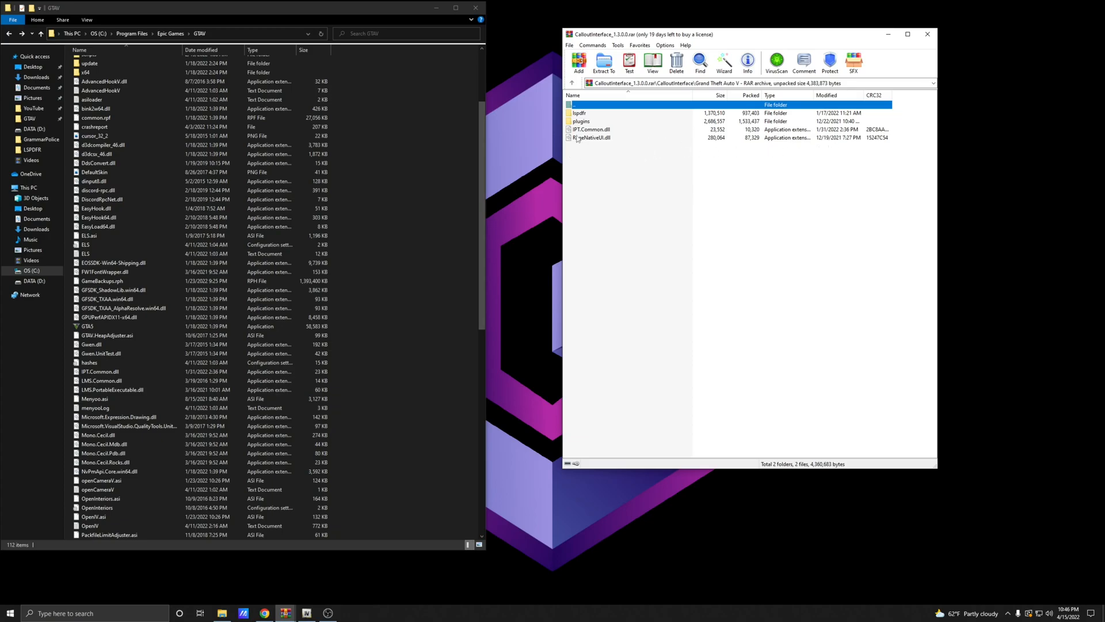
{"action": "left_click", "coordinate": [625, 226]}
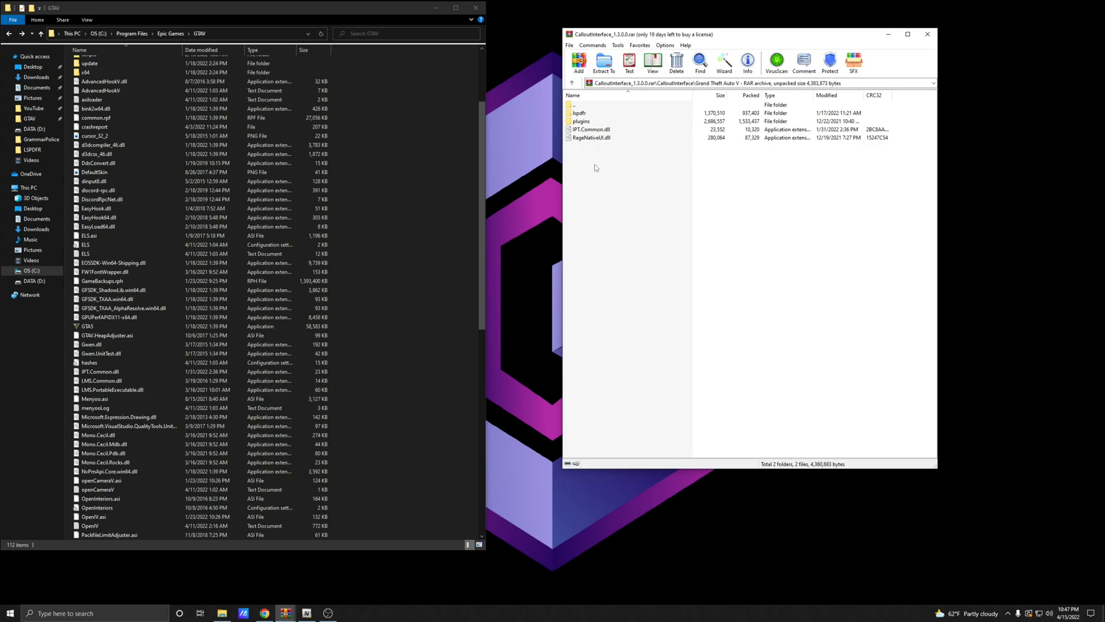
{"action": "scroll", "coordinate": [454, 222], "scroll_direction": "up", "scroll_amount": 4}
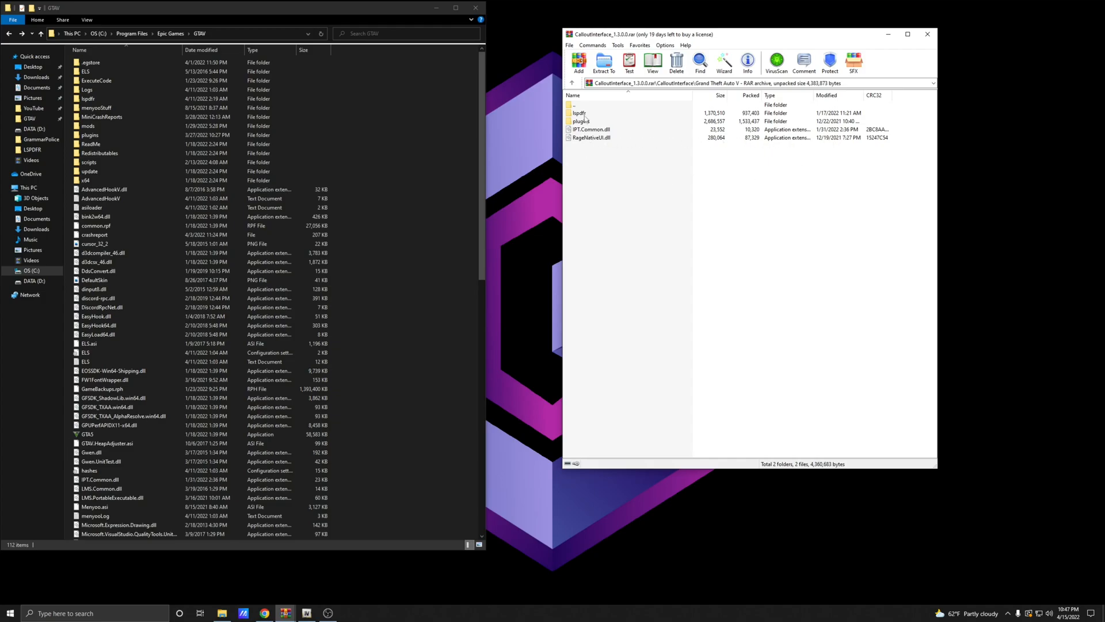
Select the lspdfr and plugins folders, IPT.Common.dll and RageNativeUI.dll in the Callout Interface archive, and clear the selection.
{"action": "left_click_drag", "start_coordinate": [579, 151], "coordinate": [594, 129]}
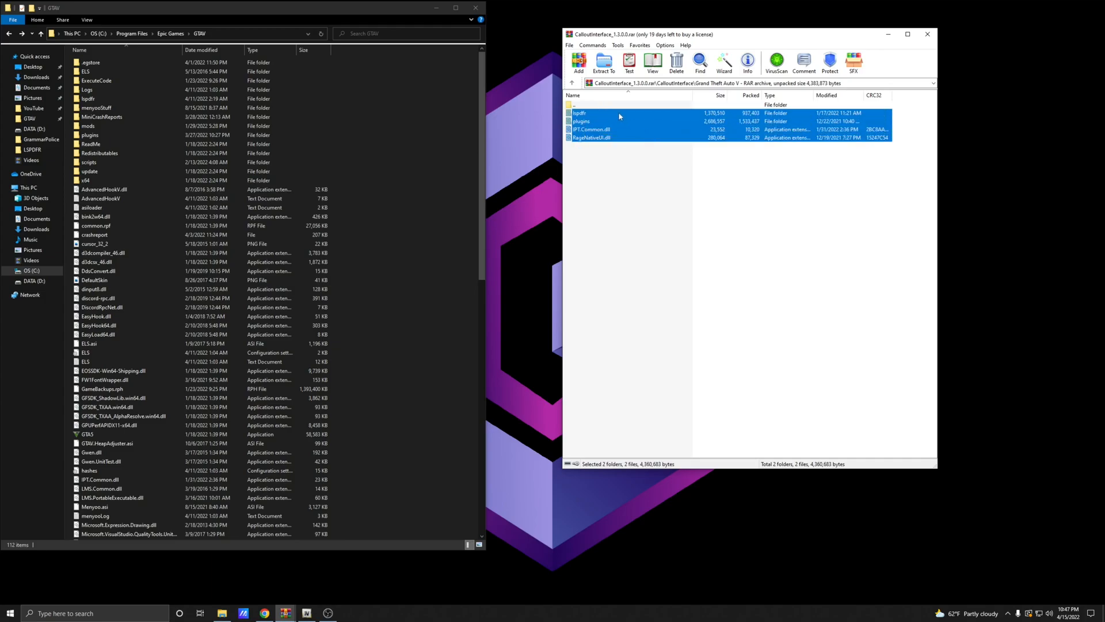
{"action": "mouse_move", "coordinate": [608, 128]}
{"action": "left_mouse_down"}
{"action": "mouse_move", "coordinate": [414, 328]}
{"action": "mouse_move", "coordinate": [407, 296]}
{"action": "mouse_move", "coordinate": [414, 326]}
{"action": "mouse_move", "coordinate": [148, 84]}
{"action": "mouse_move", "coordinate": [409, 313]}
{"action": "mouse_move", "coordinate": [392, 313]}
{"action": "mouse_move", "coordinate": [627, 125]}
{"action": "left_mouse_up"}
{"action": "left_click", "coordinate": [661, 239]}
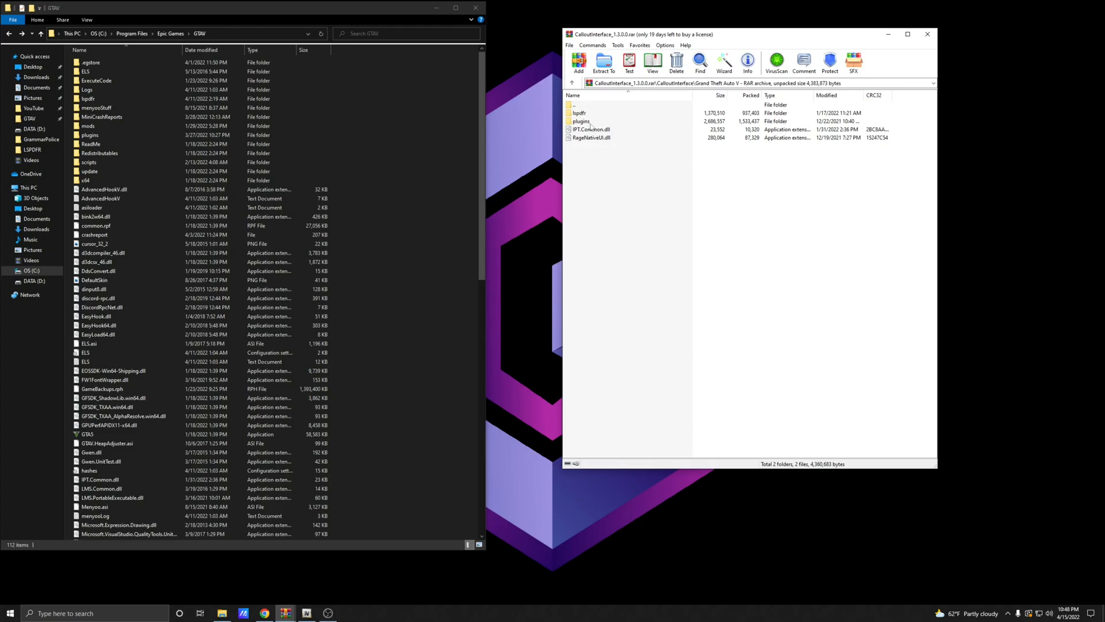
Open the GTAV plugins\LSPDFR folder and select the CalloutInterface folder, CalloutInterface.dll and the CalloutInterface configuration file.
{"action": "double_click", "coordinate": [102, 134]}
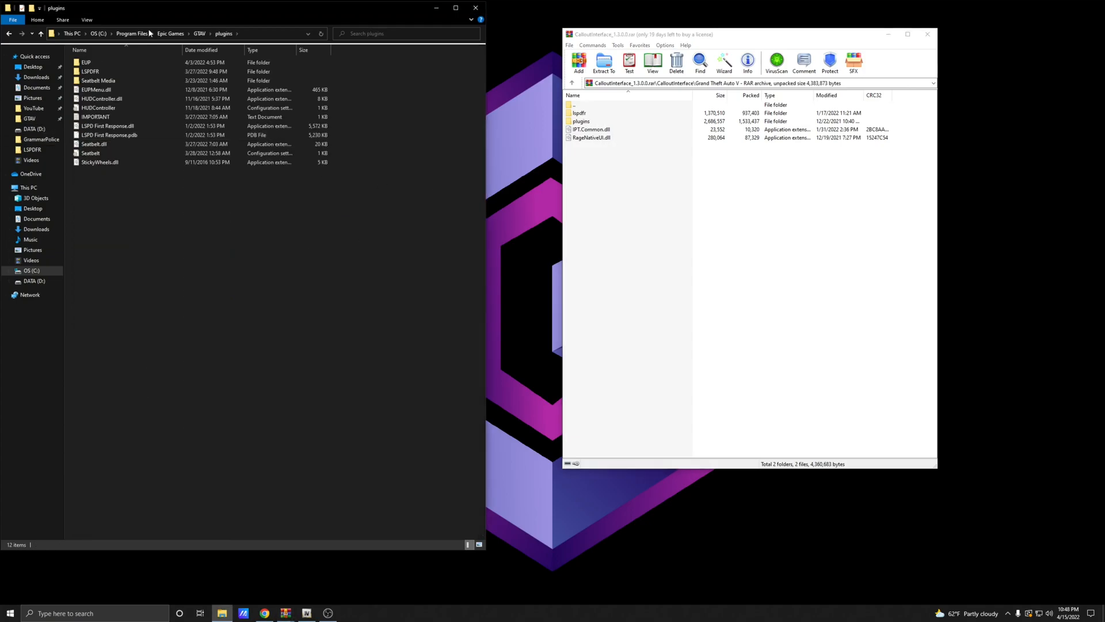
{"action": "double_click", "coordinate": [95, 74]}
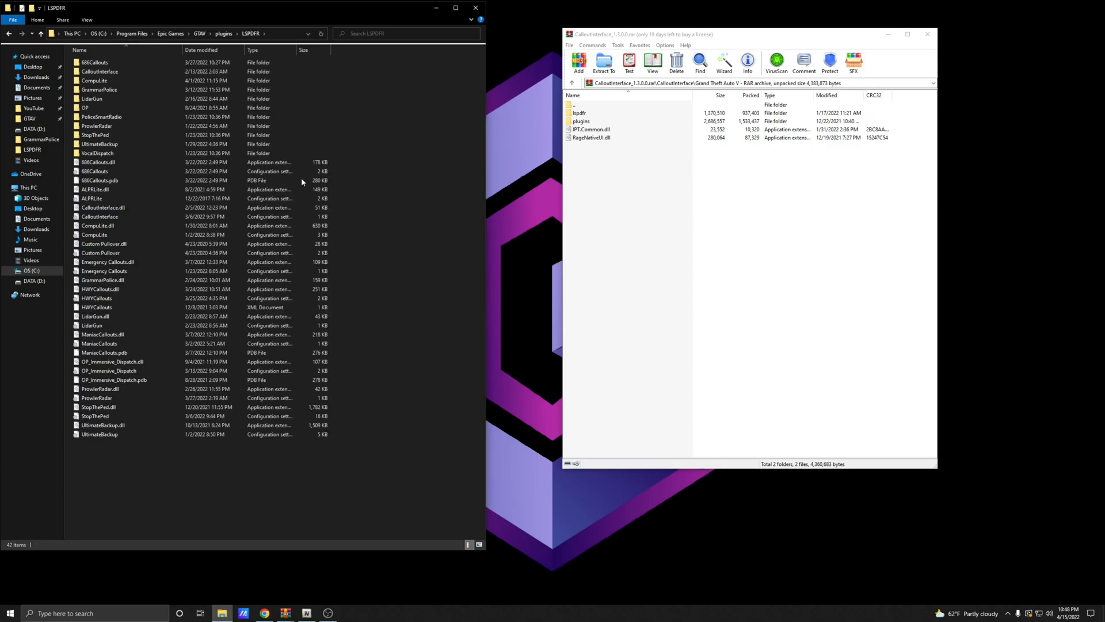
{"action": "left_click", "coordinate": [112, 74]}
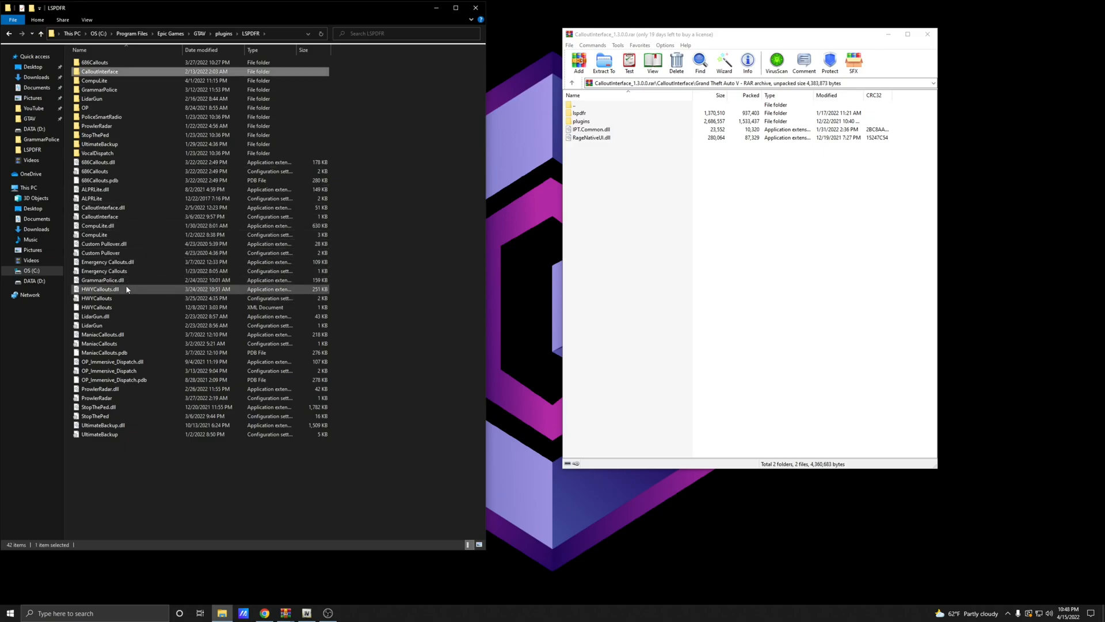
{"action": "left_click", "coordinate": [120, 207], "text": "ctrl"}
{"action": "left_click", "coordinate": [121, 216], "text": "ctrl"}
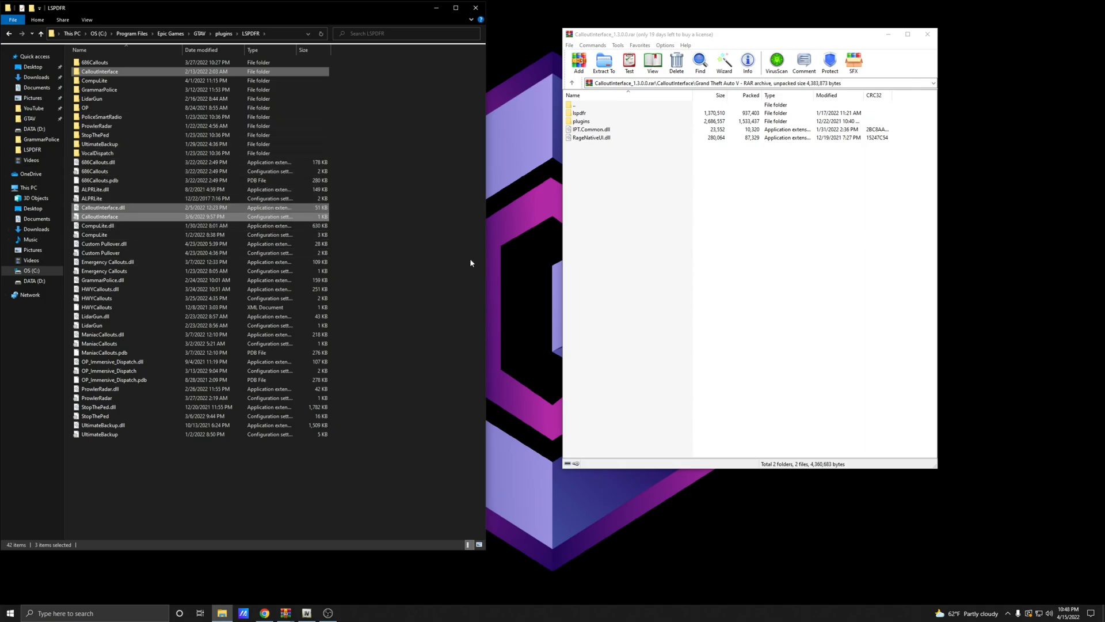
Return to the main GTAV folder and close the Callout Interface archive.
{"action": "left_click", "coordinate": [8, 33]}
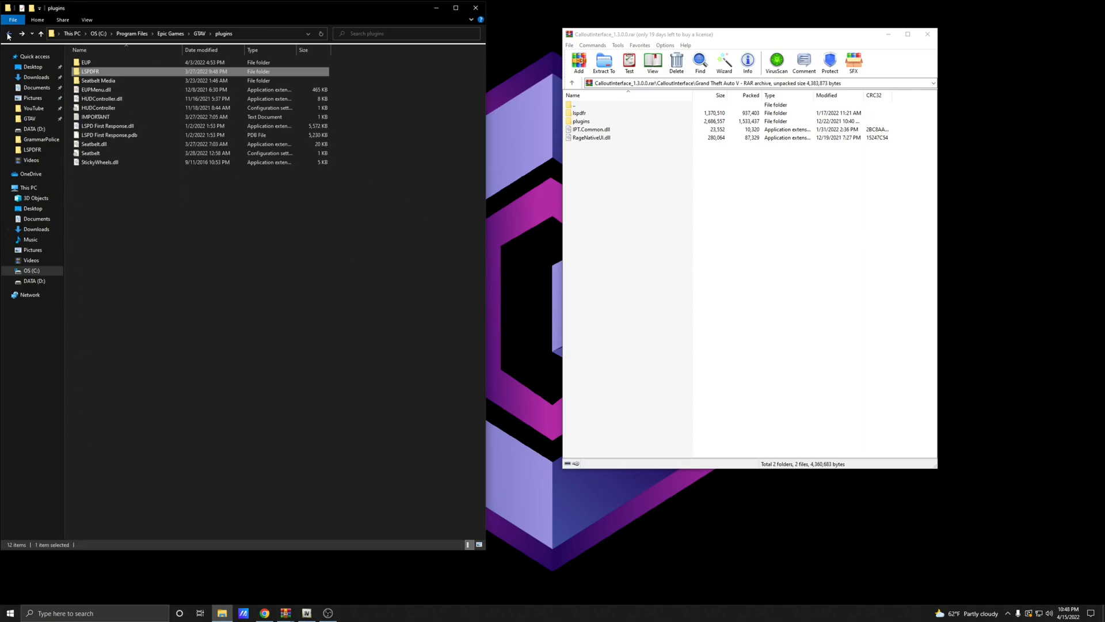
{"action": "left_click", "coordinate": [8, 33]}
{"action": "left_click", "coordinate": [468, 297]}
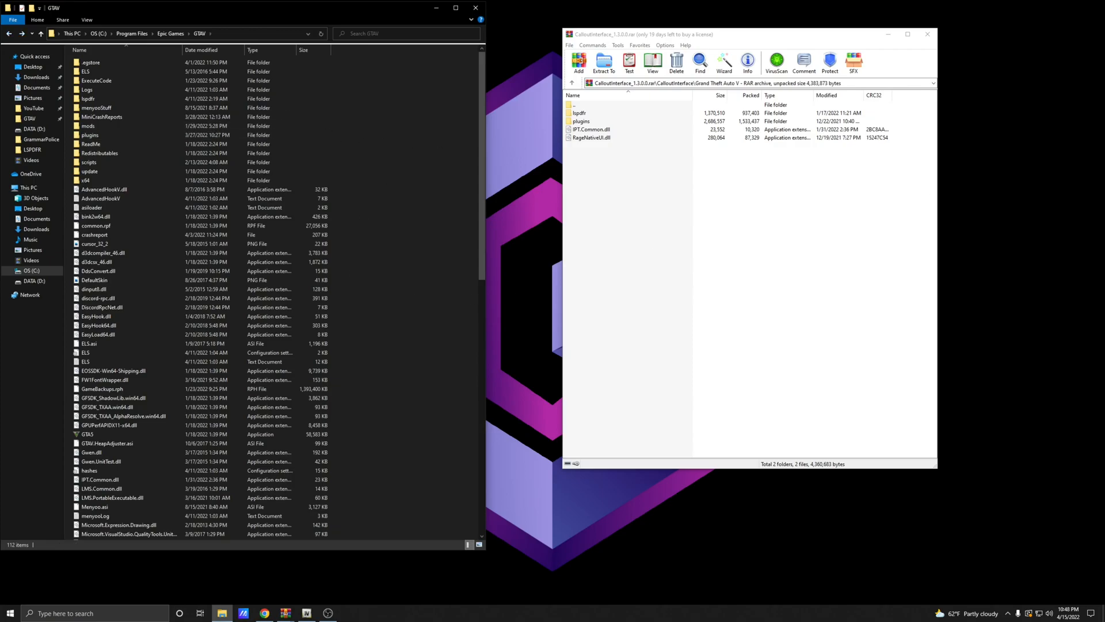
{"action": "left_click", "coordinate": [927, 34]}
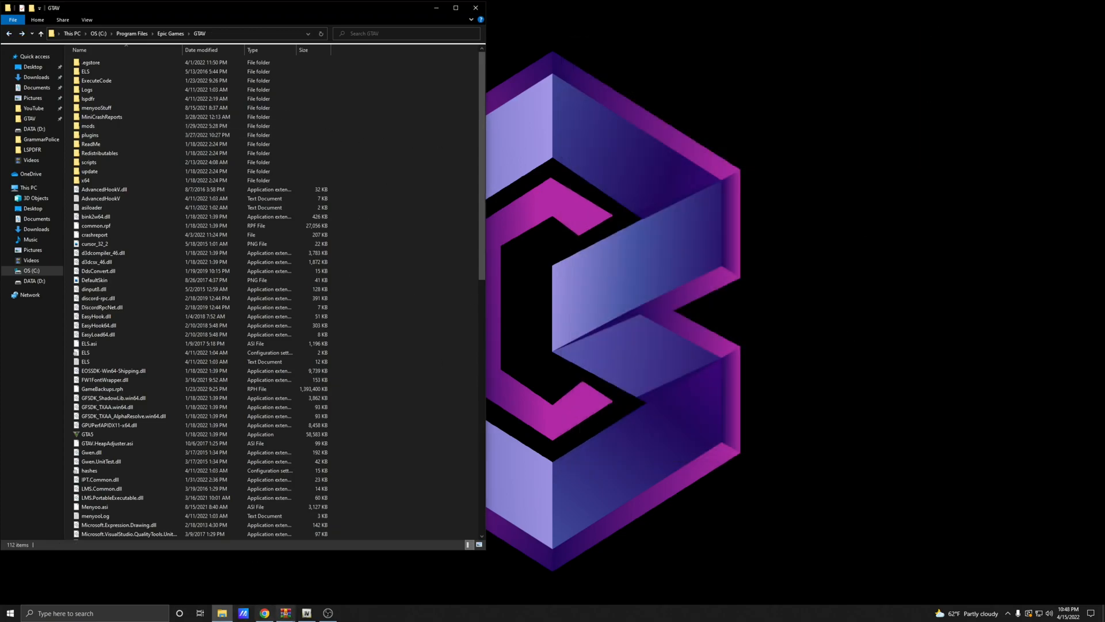
Switch to Chrome and look over the Prowler Radar 1.2 mod page, including its demo video and feature list.
{"action": "left_click", "coordinate": [259, 613]}
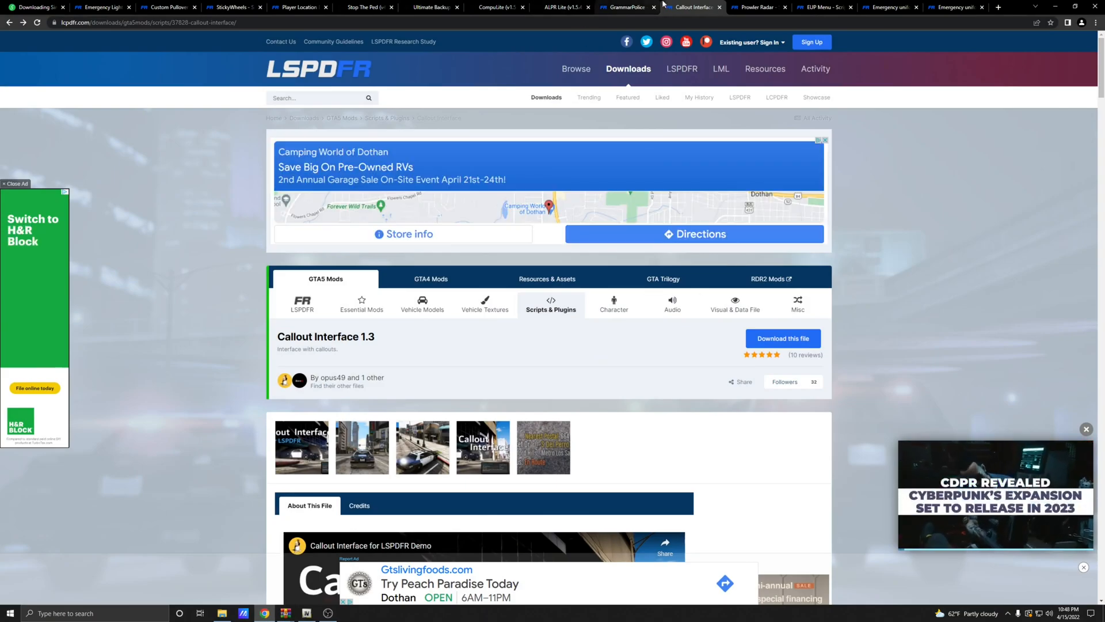
{"action": "left_click", "coordinate": [748, 7]}
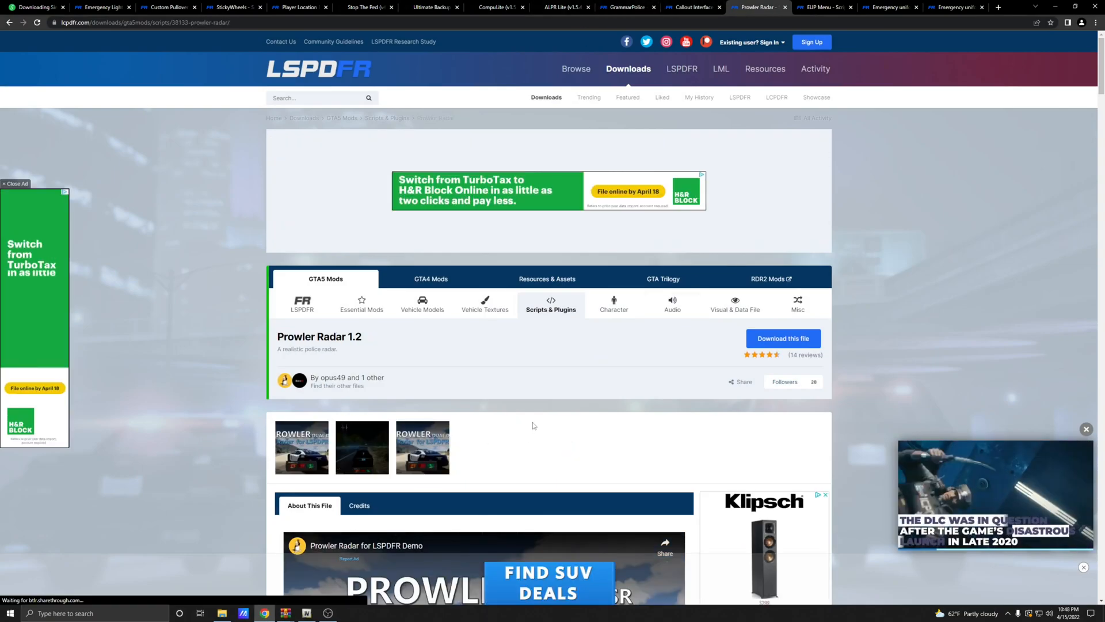
{"action": "scroll", "coordinate": [535, 419], "scroll_direction": "down", "scroll_amount": 3}
{"action": "scroll", "coordinate": [559, 356], "scroll_direction": "down", "scroll_amount": 2}
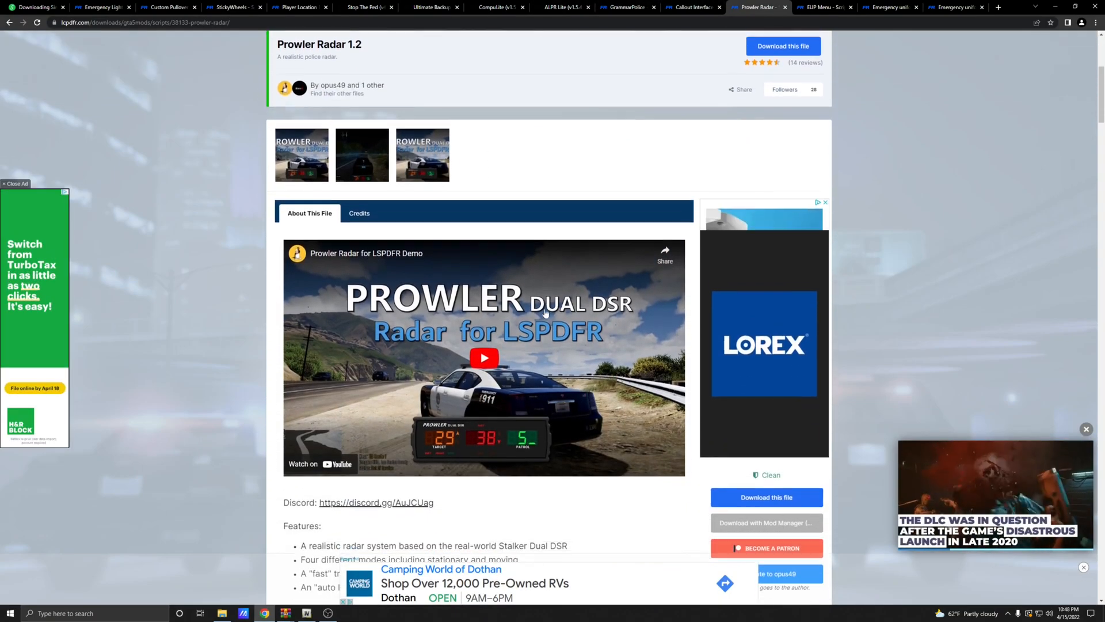
{"action": "scroll", "coordinate": [556, 354], "scroll_direction": "up", "scroll_amount": 3}
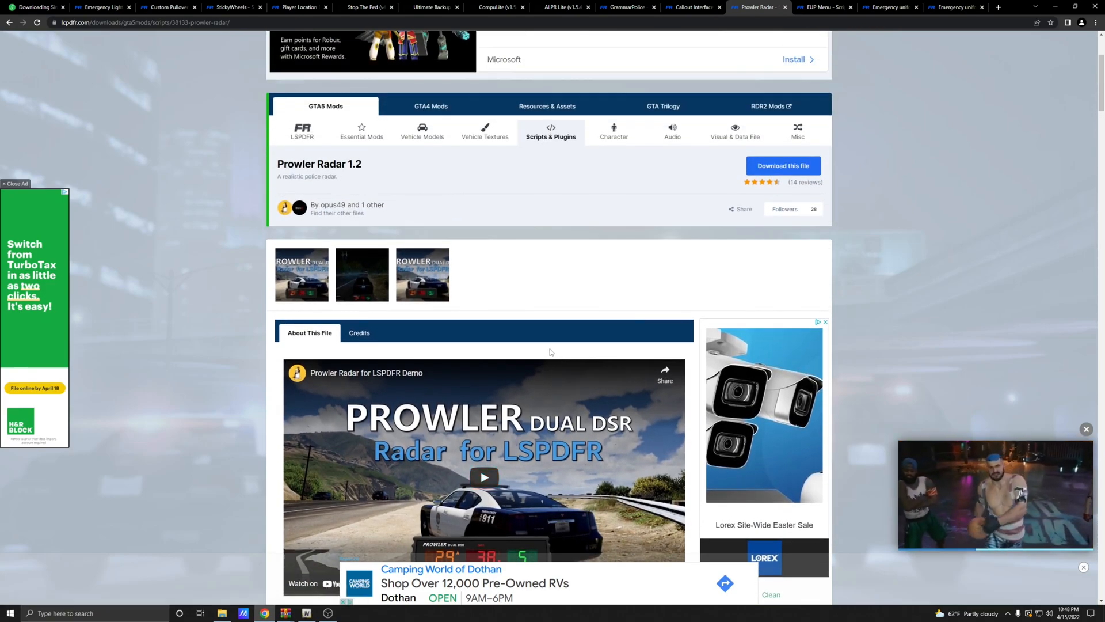
{"action": "scroll", "coordinate": [550, 352], "scroll_direction": "down", "scroll_amount": 4}
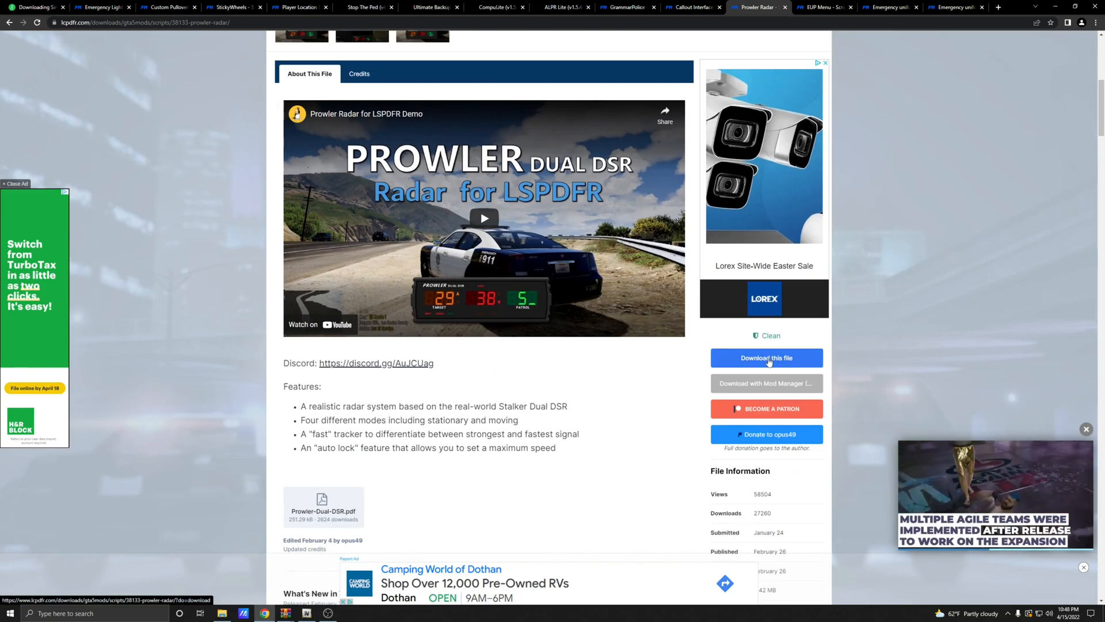
Open Prowler Radar's download list after agreeing to the terms, highlight the 1.2 in ProwlerRadar_1.2.0.0.rar, and close the list.
{"action": "left_click", "coordinate": [769, 360]}
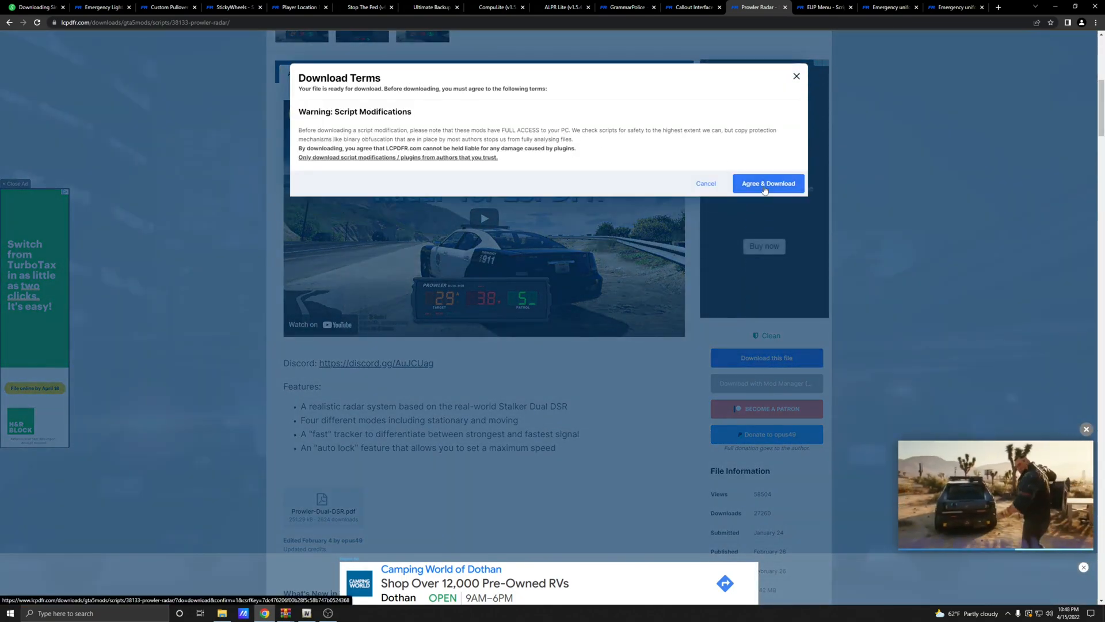
{"action": "left_click", "coordinate": [764, 187]}
{"action": "scroll", "coordinate": [518, 245], "scroll_direction": "up", "scroll_amount": 4}
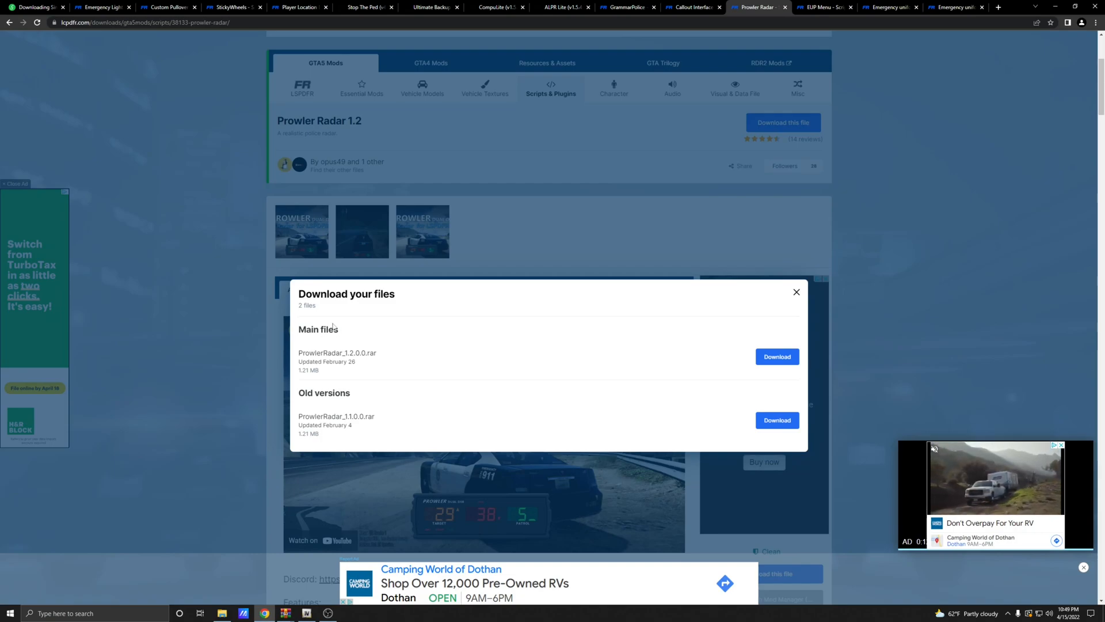
{"action": "left_click_drag", "start_coordinate": [344, 353], "coordinate": [353, 353]}
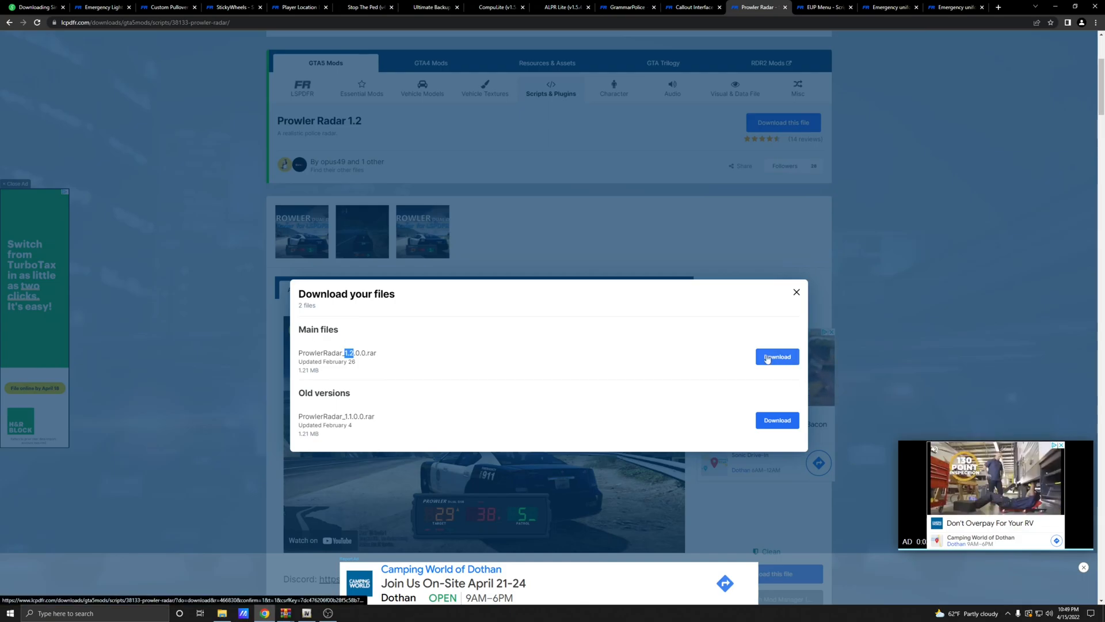
{"action": "left_click", "coordinate": [797, 293]}
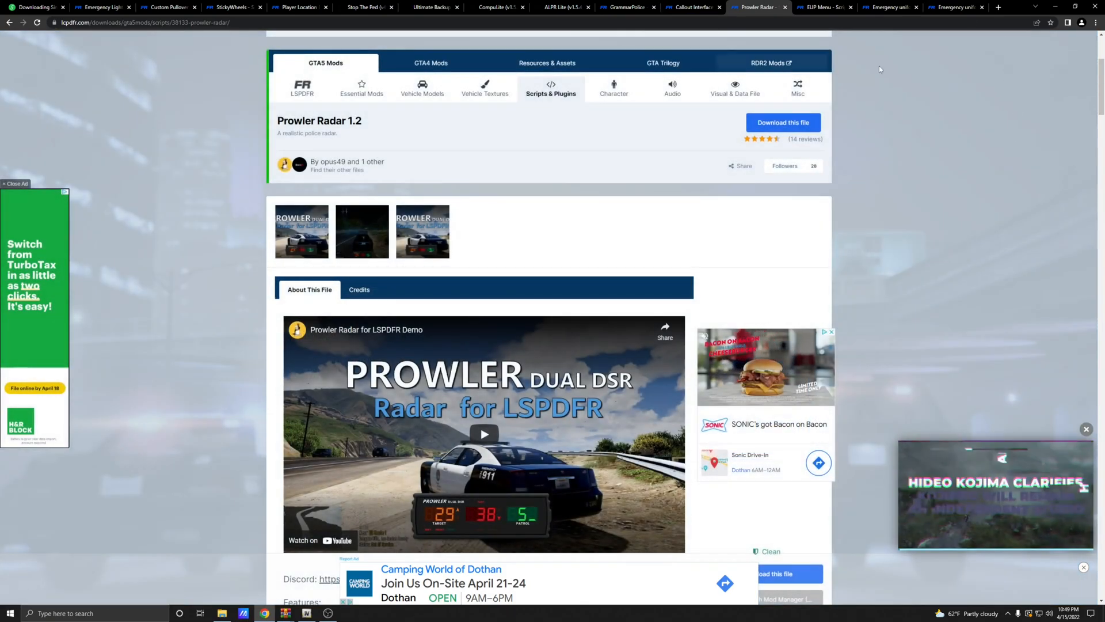
Bring up the ProwlerRadar_1.2.0.0.rar archive beside the GTAV folder and open its ProwlerRadar\Grand Theft Auto V folder.
{"action": "left_click", "coordinate": [1057, 7]}
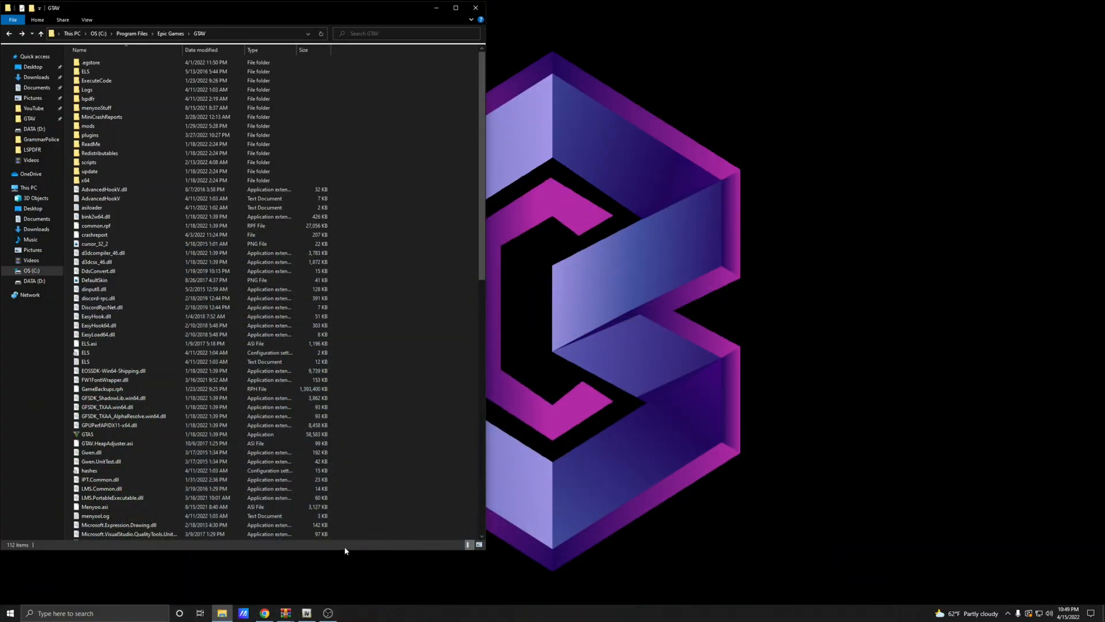
{"action": "left_click", "coordinate": [289, 616]}
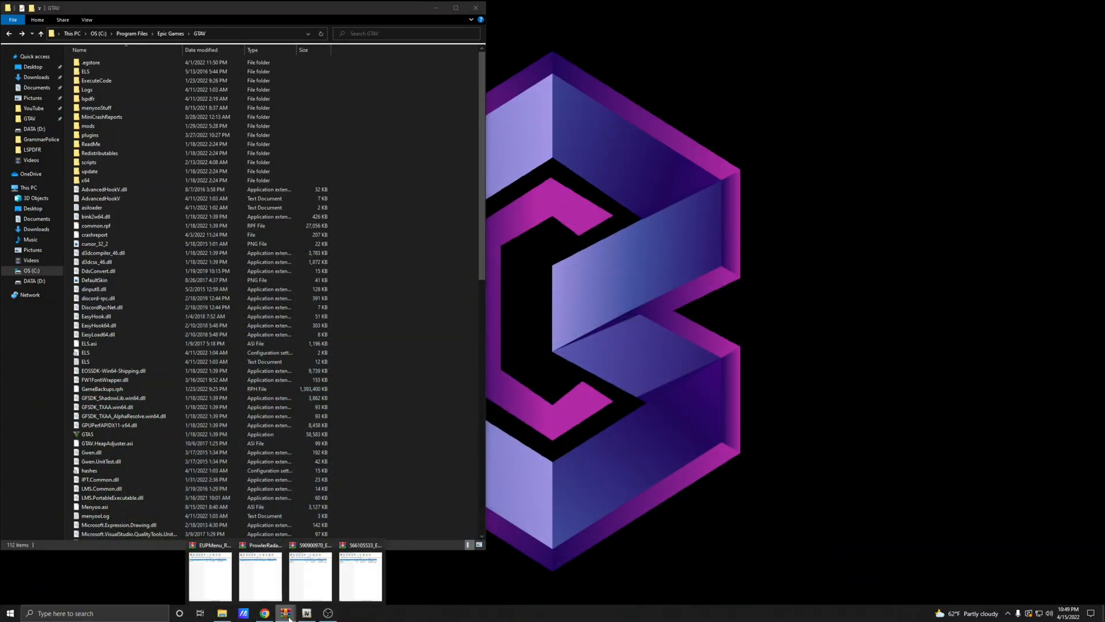
{"action": "left_click", "coordinate": [274, 580]}
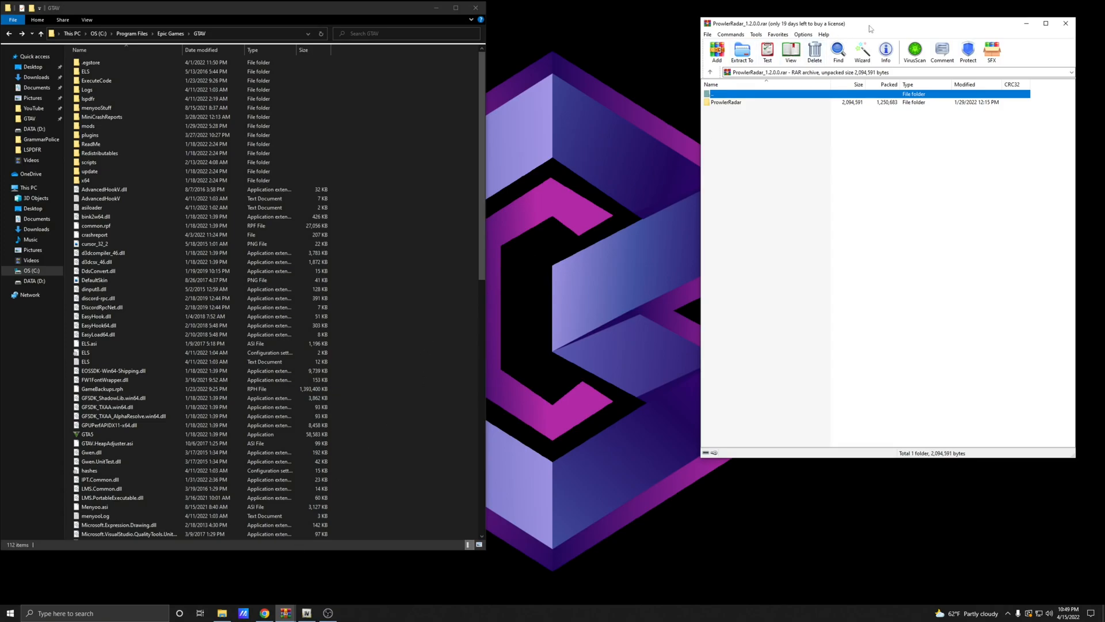
{"action": "left_click_drag", "start_coordinate": [868, 26], "coordinate": [761, 30]}
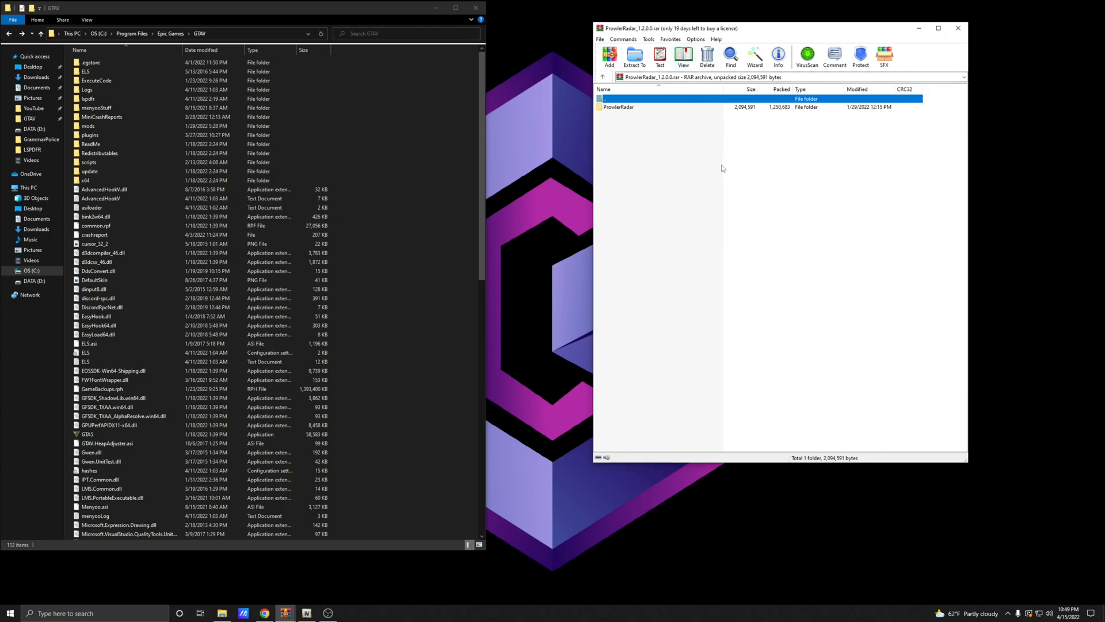
{"action": "double_click", "coordinate": [619, 107]}
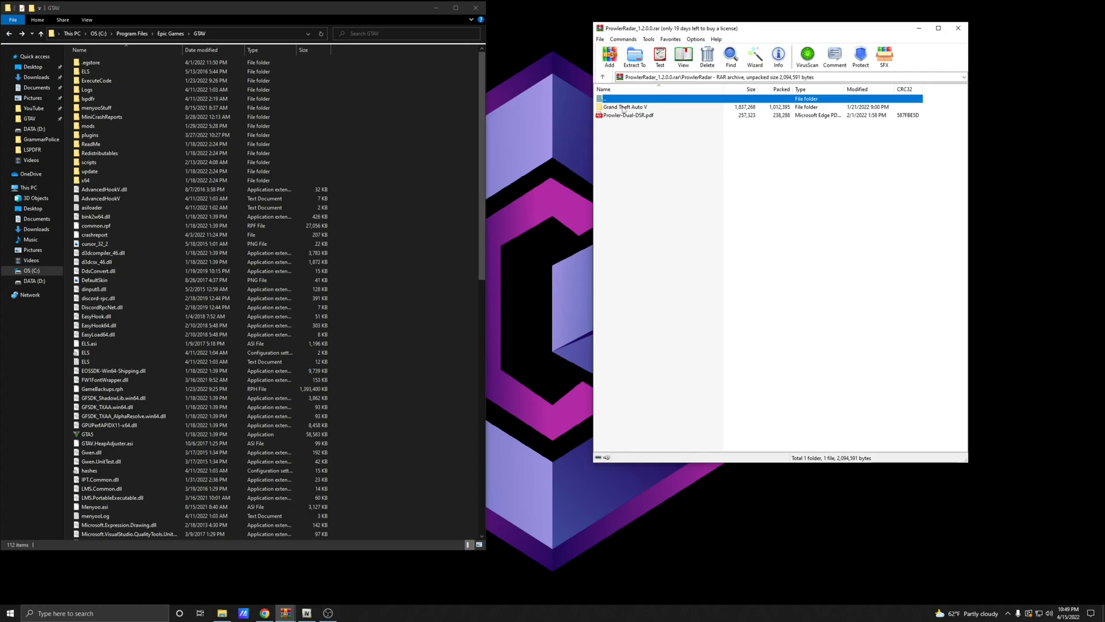
{"action": "double_click", "coordinate": [627, 107]}
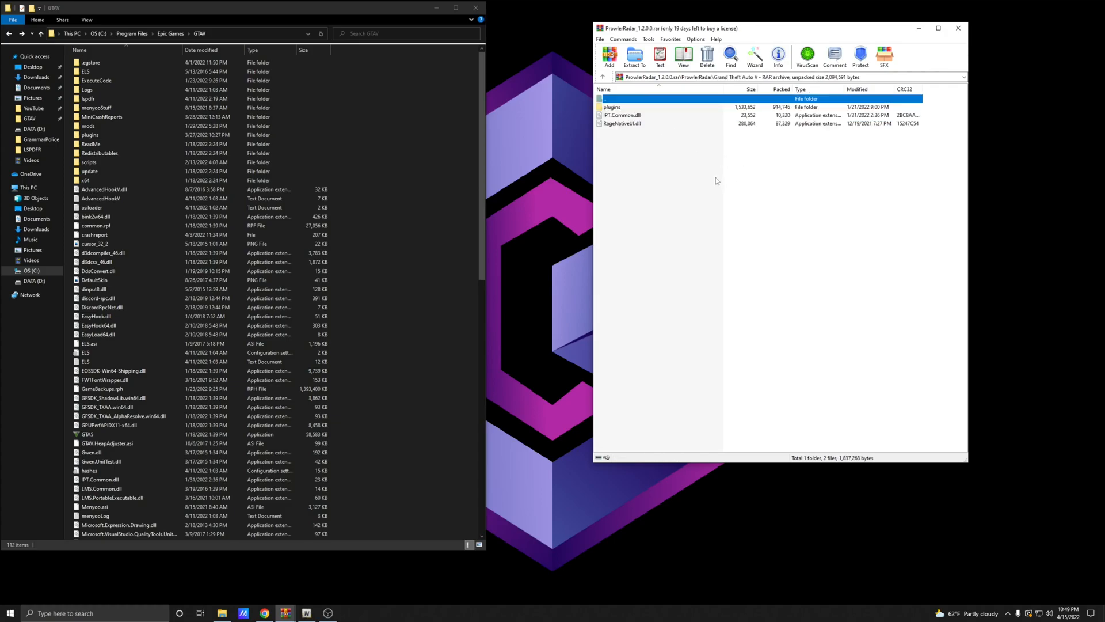
Select the plugins folder, IPT.Common.dll and RageNativeUI.dll in the Prowler Radar archive.
{"action": "left_click", "coordinate": [611, 151]}
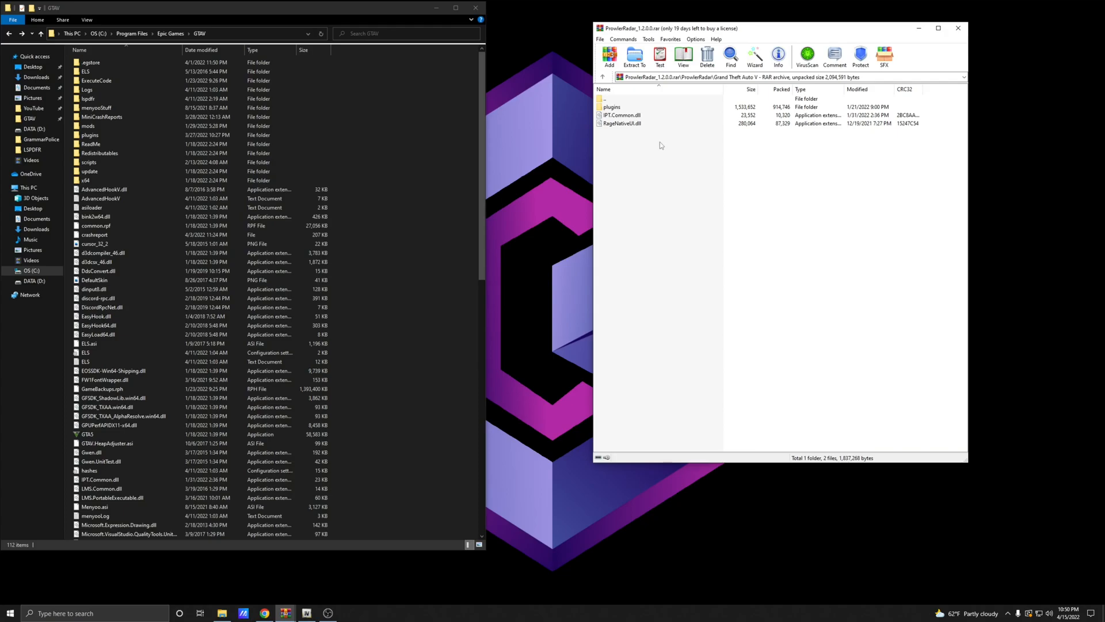
{"action": "left_click_drag", "start_coordinate": [613, 136], "coordinate": [615, 104]}
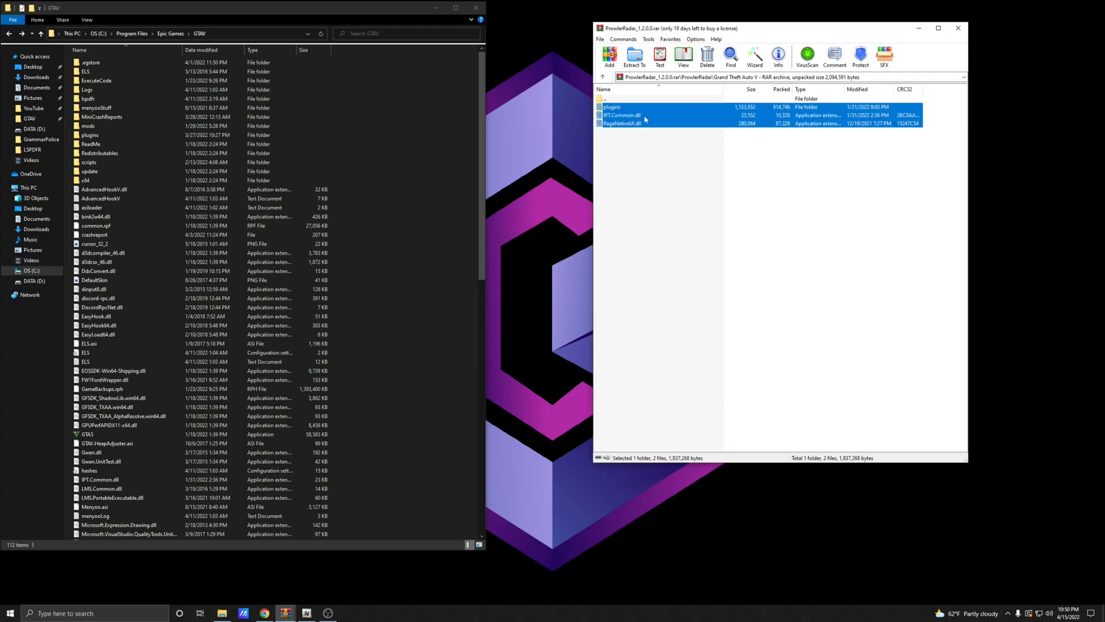
{"action": "left_click_drag", "start_coordinate": [574, 205], "coordinate": [728, 232]}
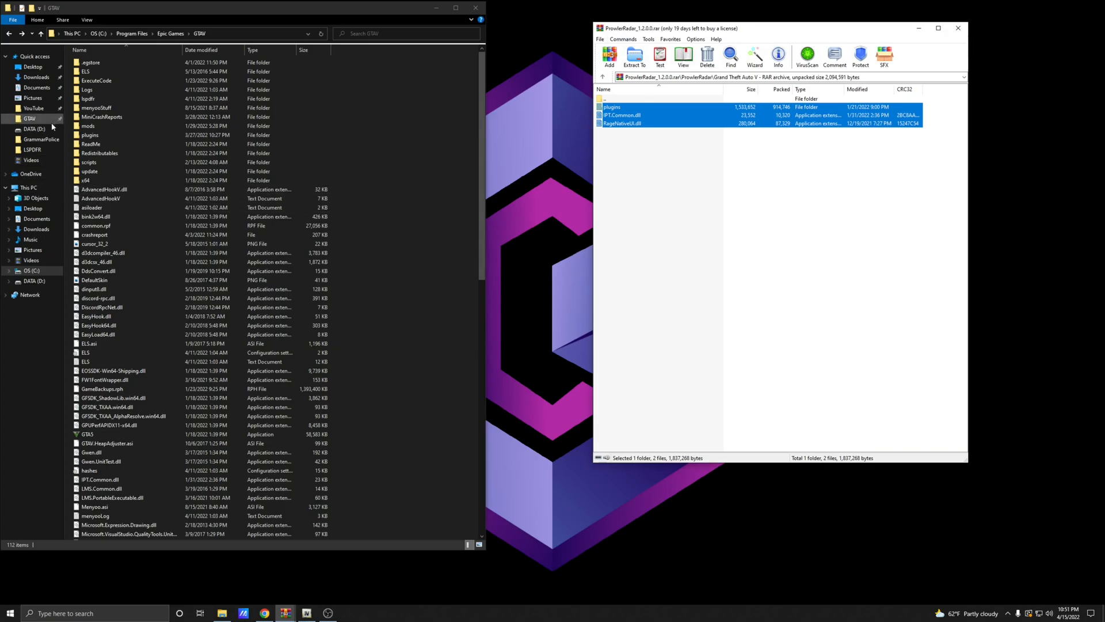
Open the GTAV plugins\LSPDFR folder and select the ProwlerRadar folder, ProwlerRadar.dll and the ProwlerRadar configuration file.
{"action": "double_click", "coordinate": [108, 135]}
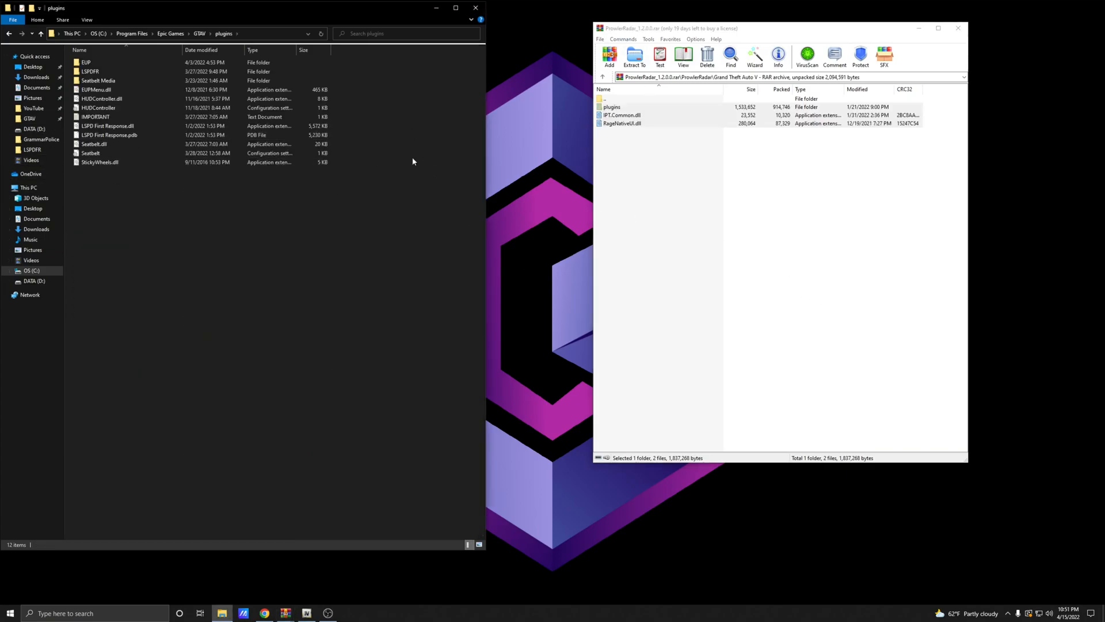
{"action": "double_click", "coordinate": [107, 75]}
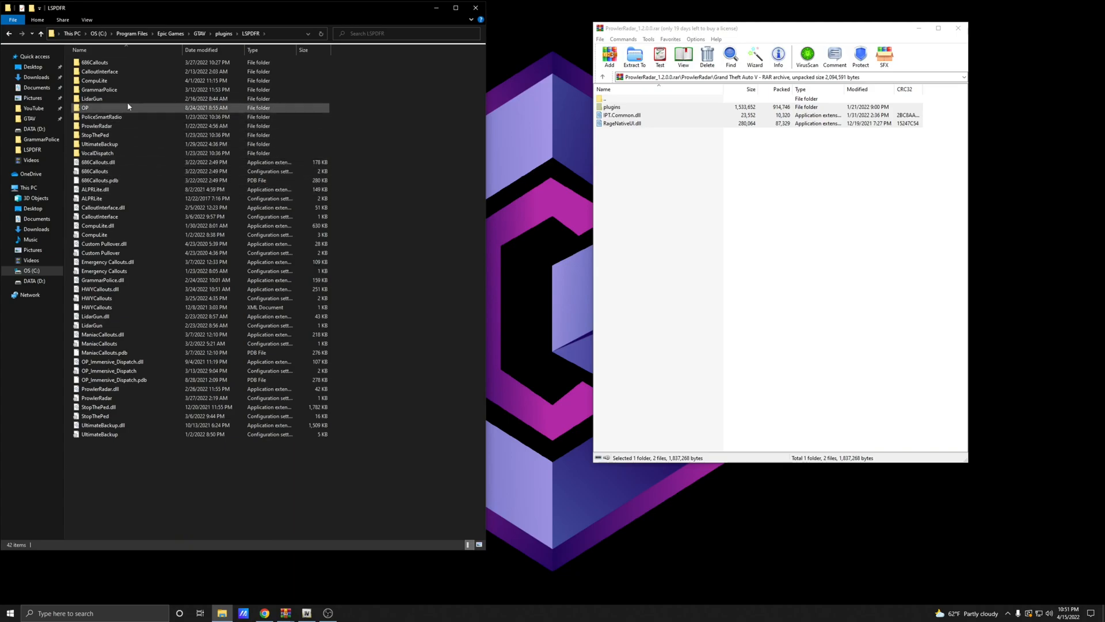
{"action": "left_click", "coordinate": [113, 127]}
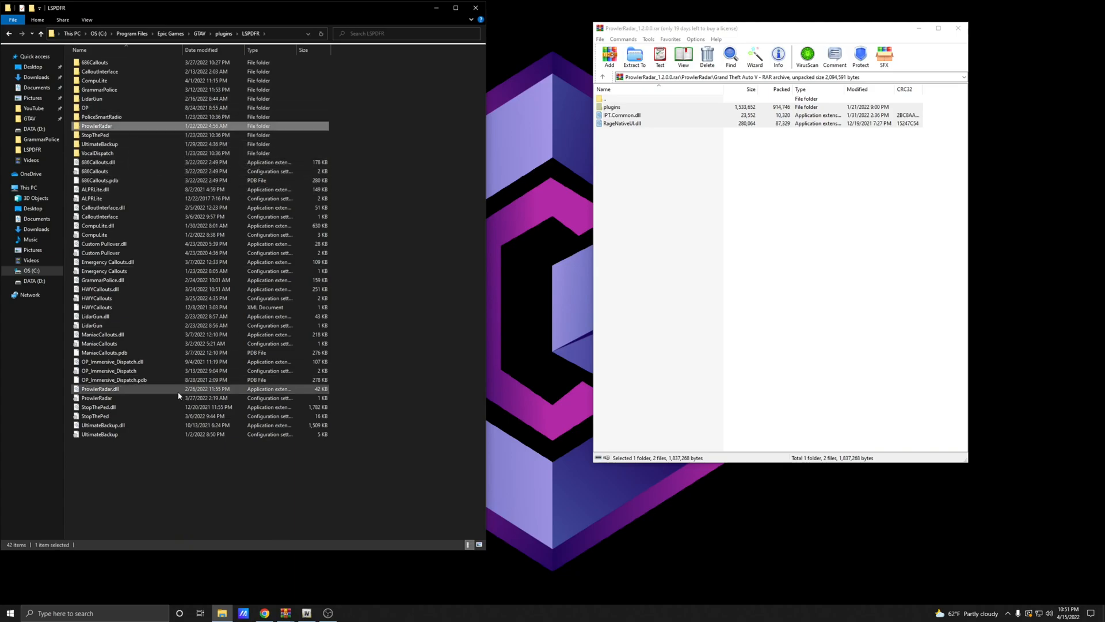
{"action": "left_click", "coordinate": [121, 389], "text": "ctrl"}
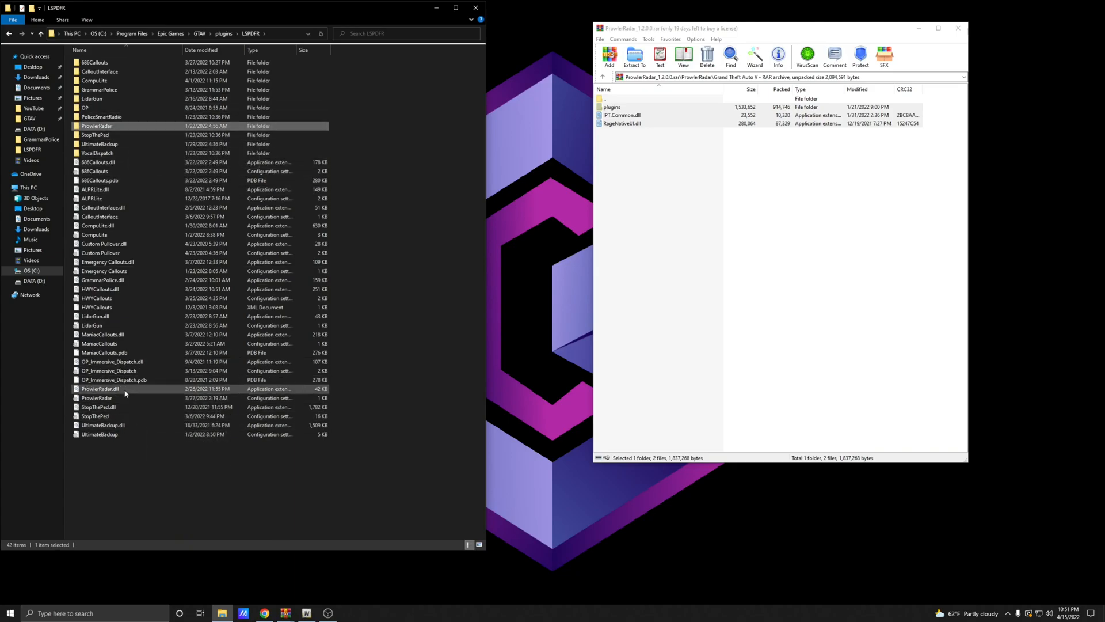
{"action": "left_click", "coordinate": [118, 397], "text": "ctrl"}
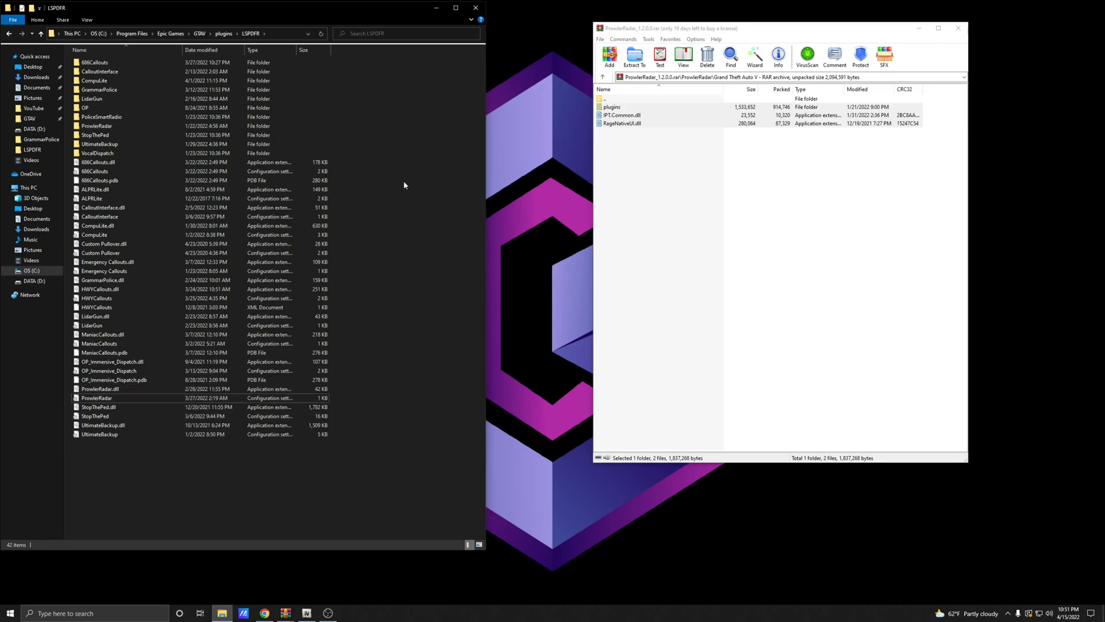
Return to the main GTAV folder and close the Prowler Radar archive.
{"action": "left_click", "coordinate": [9, 34]}
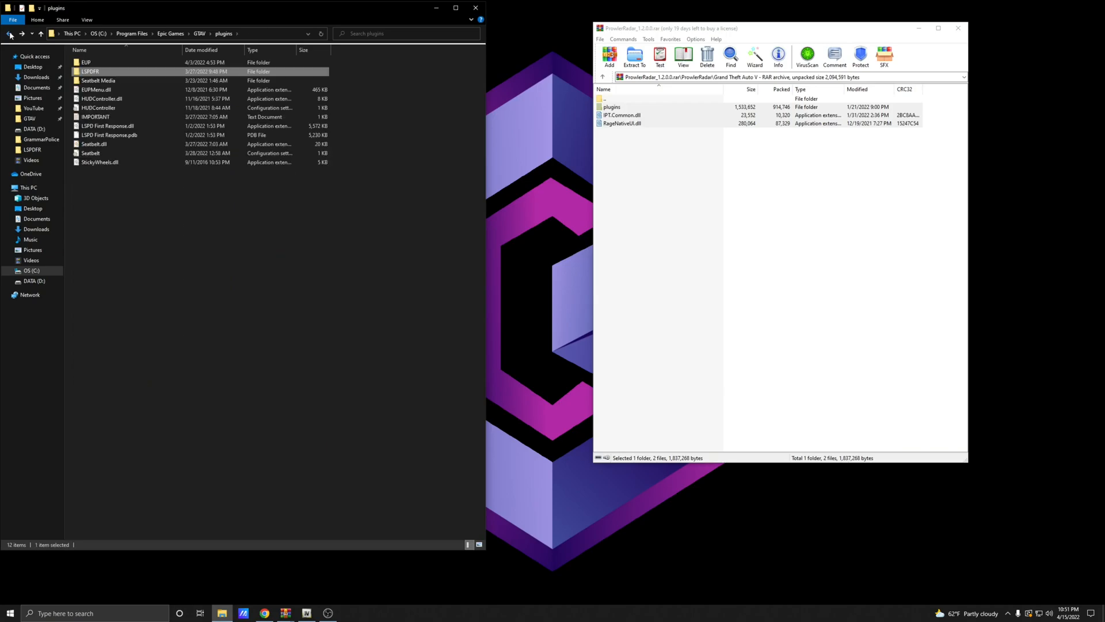
{"action": "left_click", "coordinate": [9, 34]}
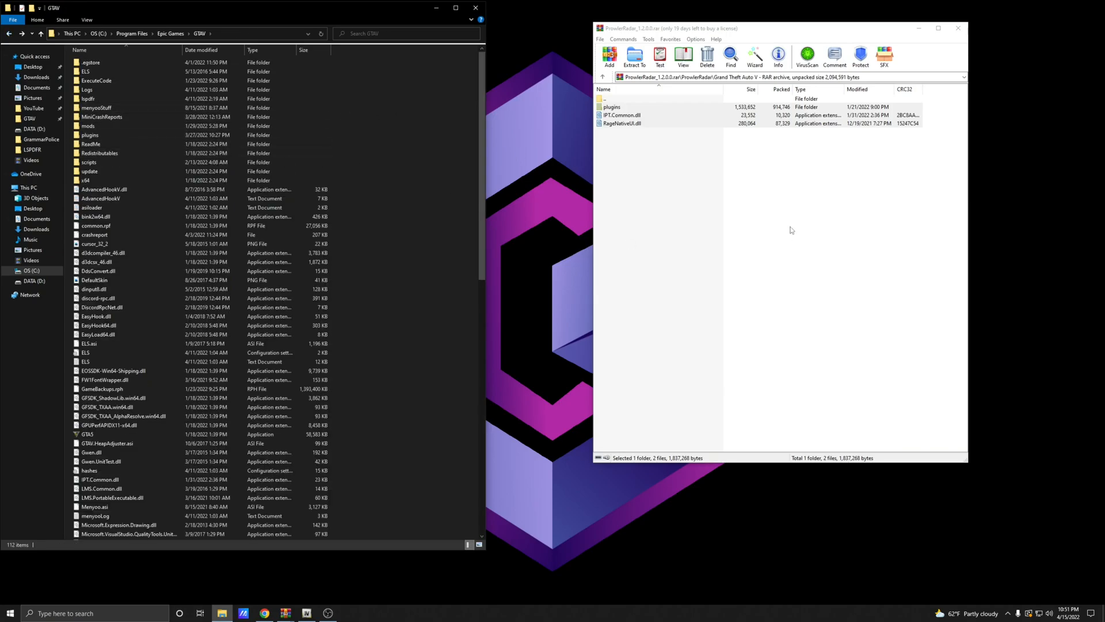
{"action": "left_click", "coordinate": [958, 29]}
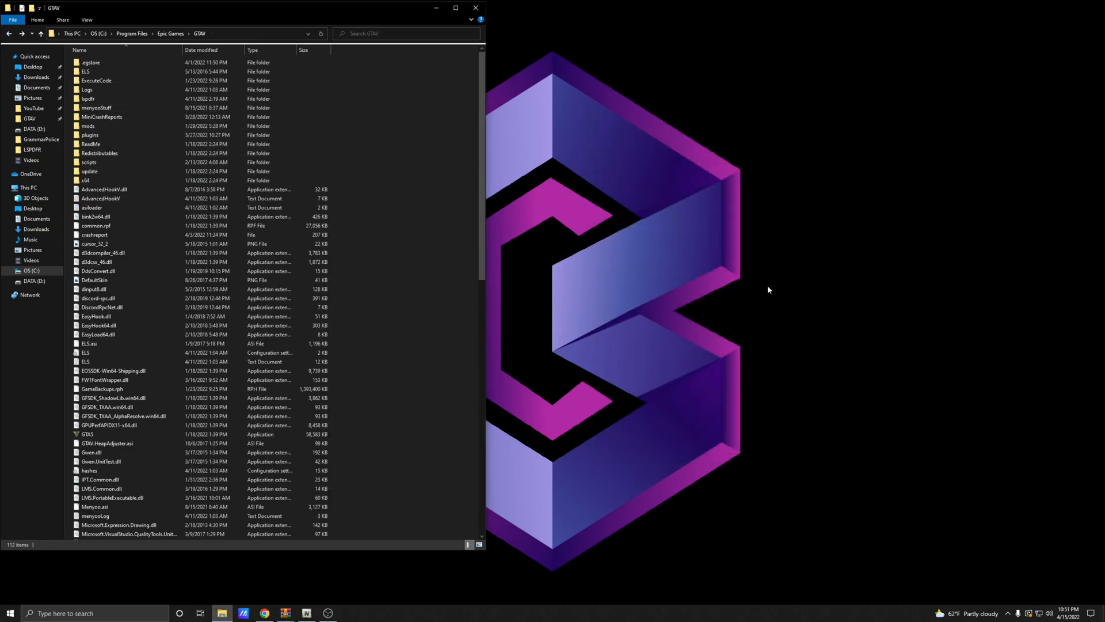
Switch to Chrome, download EUP Menu 2.3.0.0 from its LSPDFR mod page, accept the download terms and return to the mod page.
{"action": "left_click", "coordinate": [264, 612]}
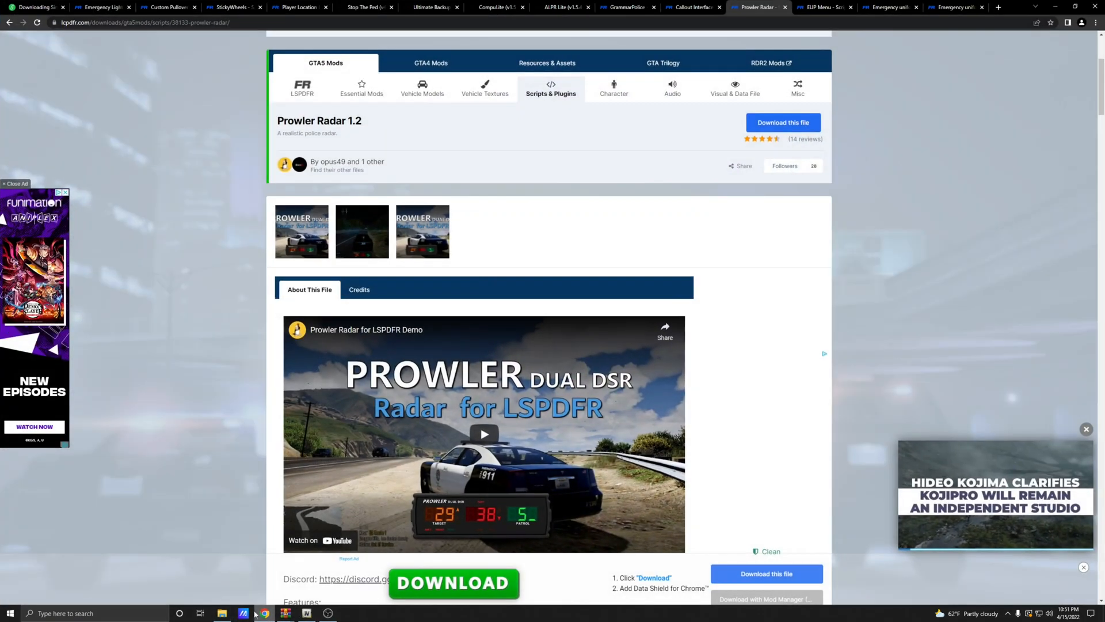
{"action": "left_click", "coordinate": [799, 6]}
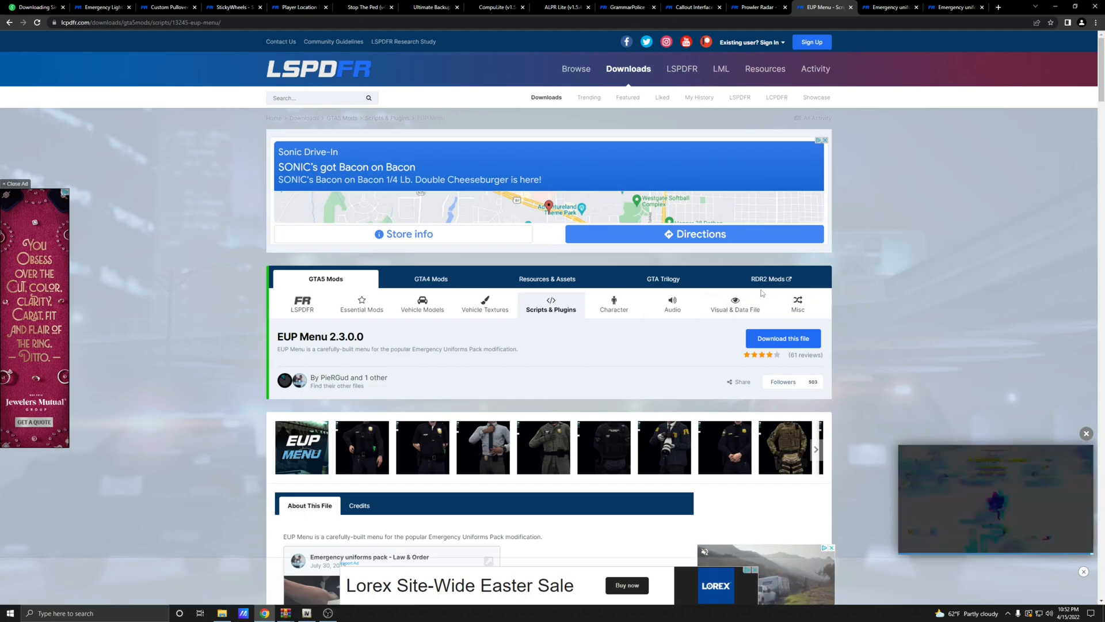
{"action": "scroll", "coordinate": [384, 309], "scroll_direction": "down", "scroll_amount": 2}
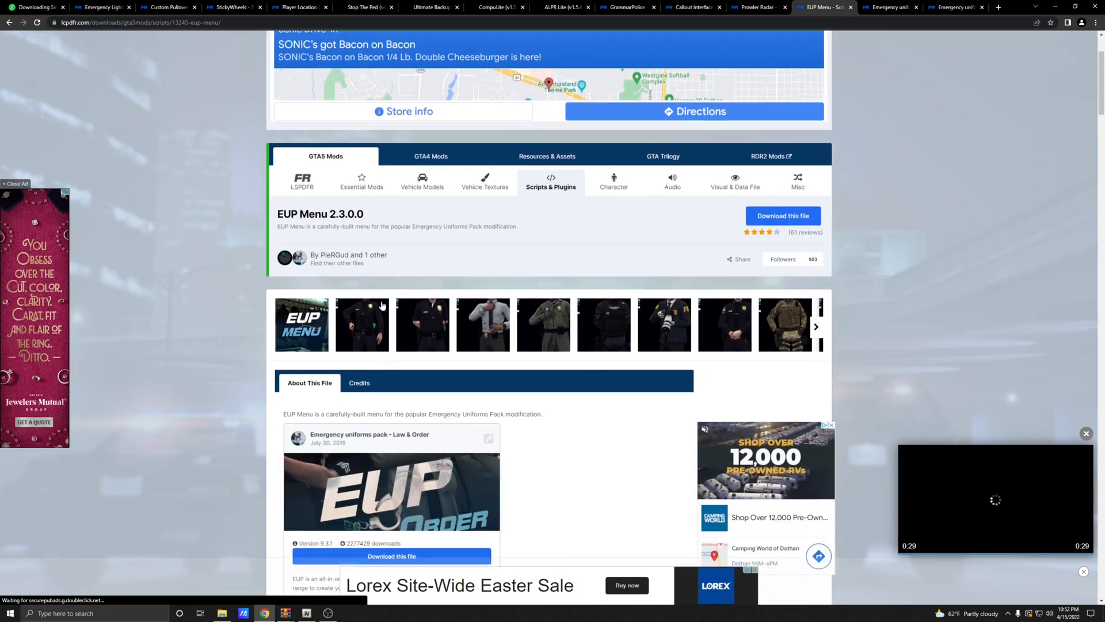
{"action": "scroll", "coordinate": [569, 266], "scroll_direction": "down", "scroll_amount": 1}
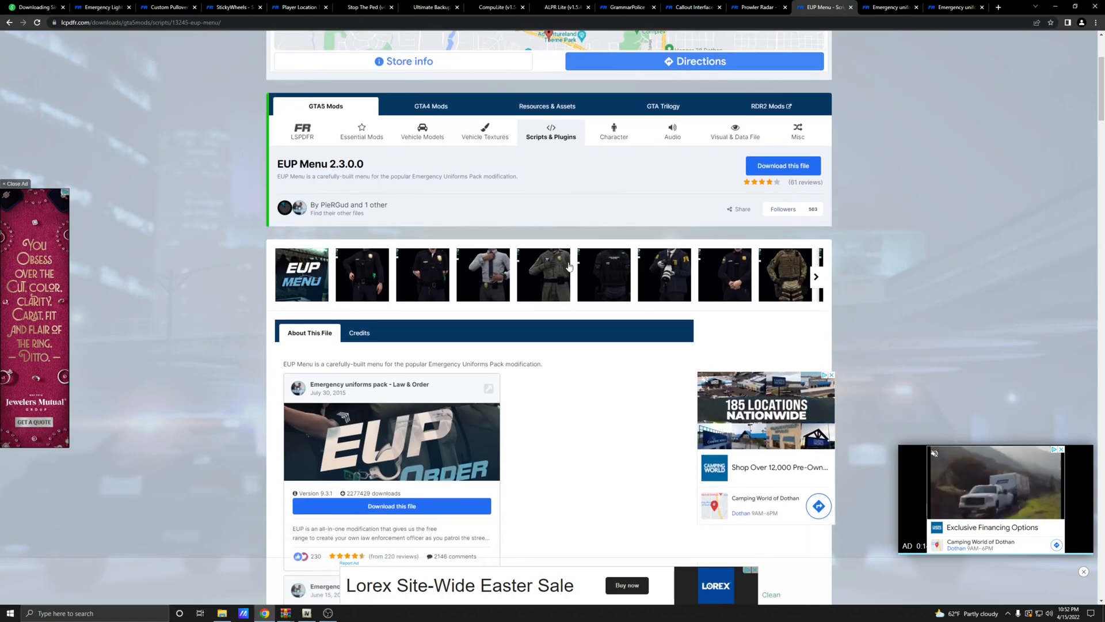
{"action": "scroll", "coordinate": [567, 268], "scroll_direction": "down", "scroll_amount": 2}
{"action": "scroll", "coordinate": [564, 270], "scroll_direction": "up", "scroll_amount": 2}
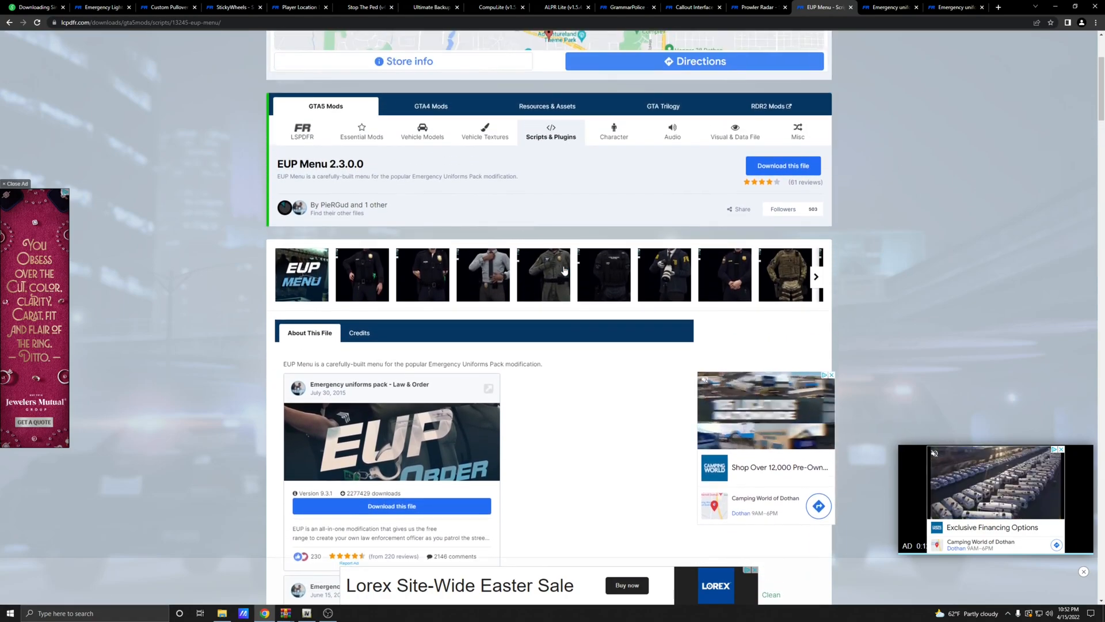
{"action": "scroll", "coordinate": [564, 271], "scroll_direction": "down", "scroll_amount": 3}
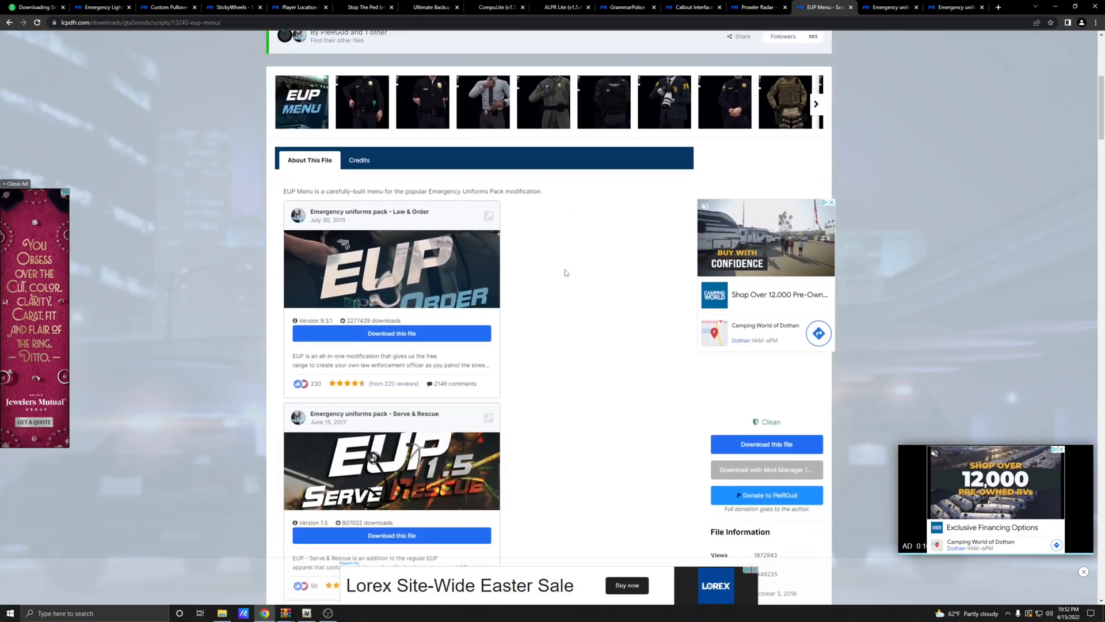
{"action": "left_click", "coordinate": [783, 446]}
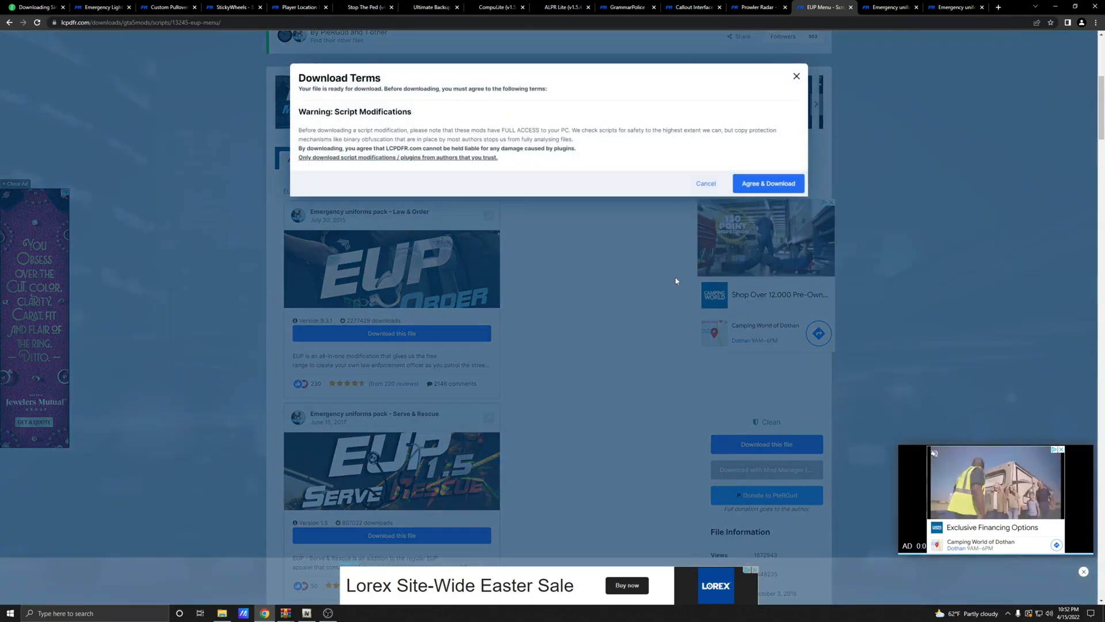
{"action": "left_click", "coordinate": [768, 183]}
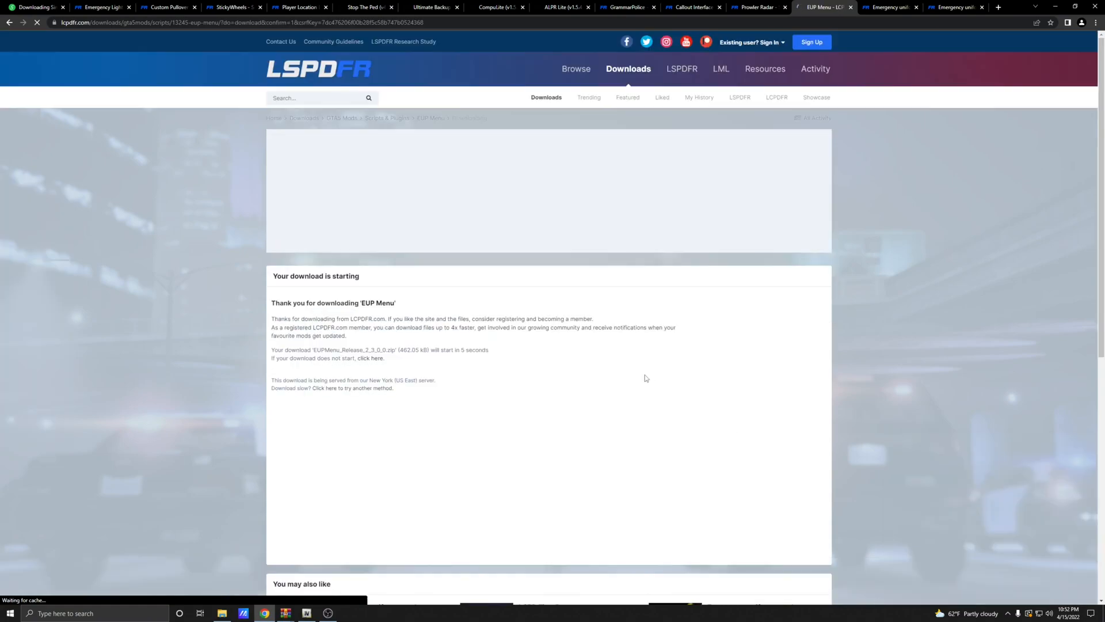
{"action": "left_click", "coordinate": [10, 23]}
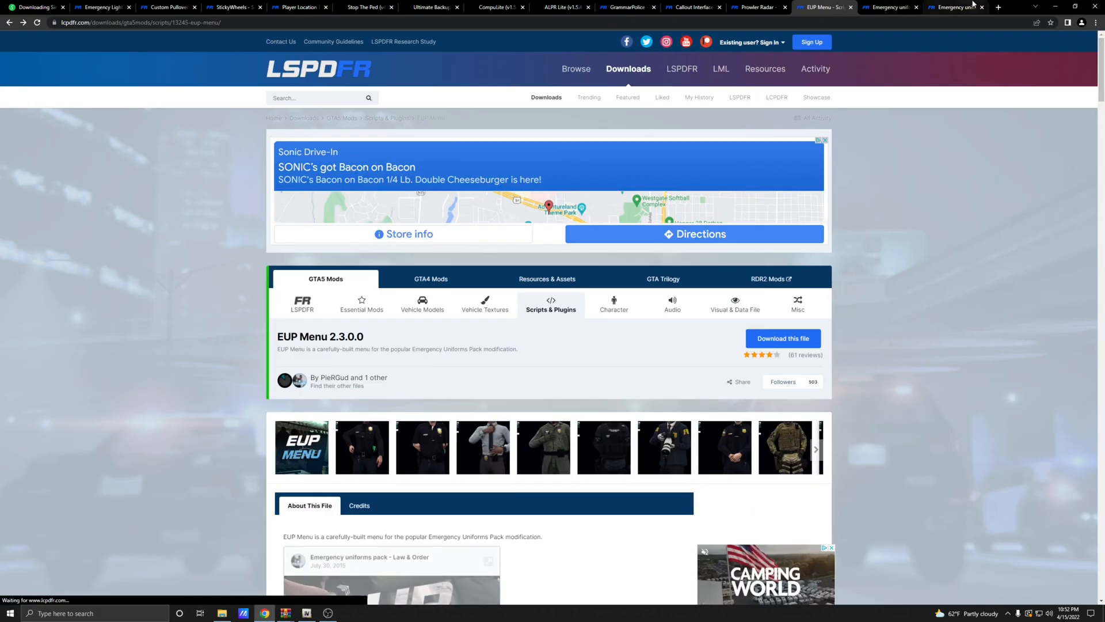
Bring up the EUPMenu_Release_2_3_0_0.zip archive beside the GTAV folder and open its Files folder.
{"action": "left_click", "coordinate": [1056, 7]}
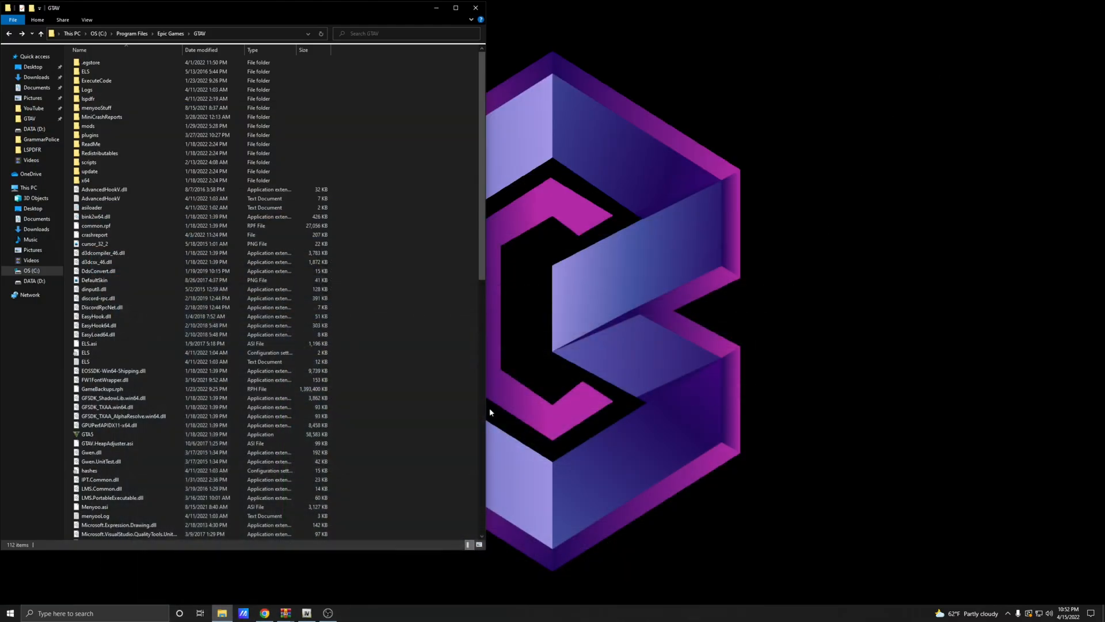
{"action": "mouse_move", "coordinate": [288, 615]}
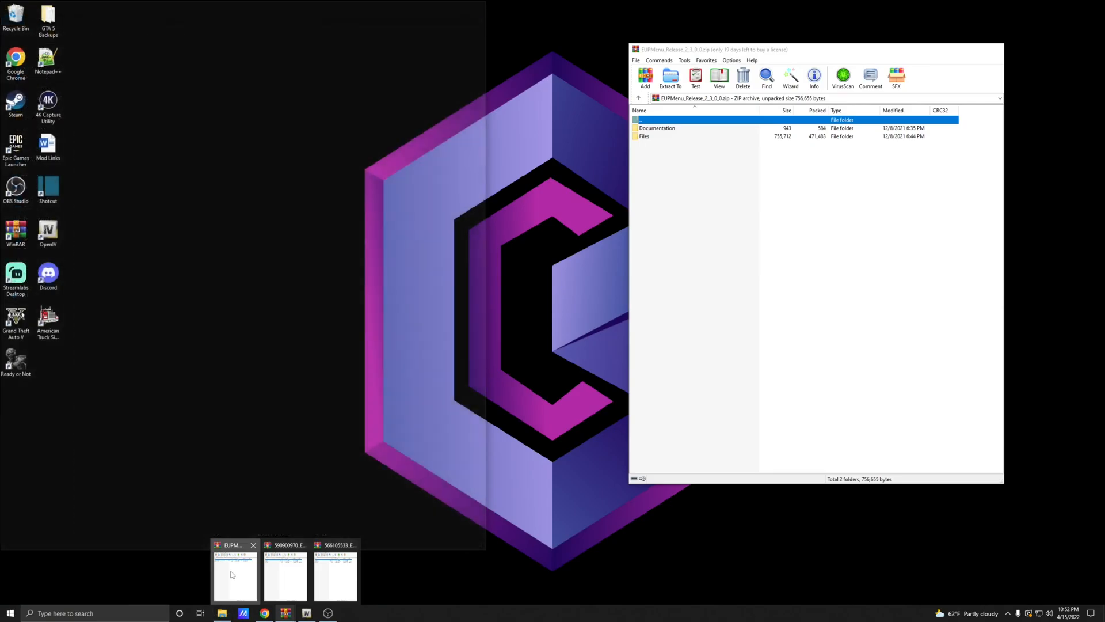
{"action": "left_click", "coordinate": [231, 576]}
{"action": "left_click_drag", "start_coordinate": [821, 51], "coordinate": [768, 44]}
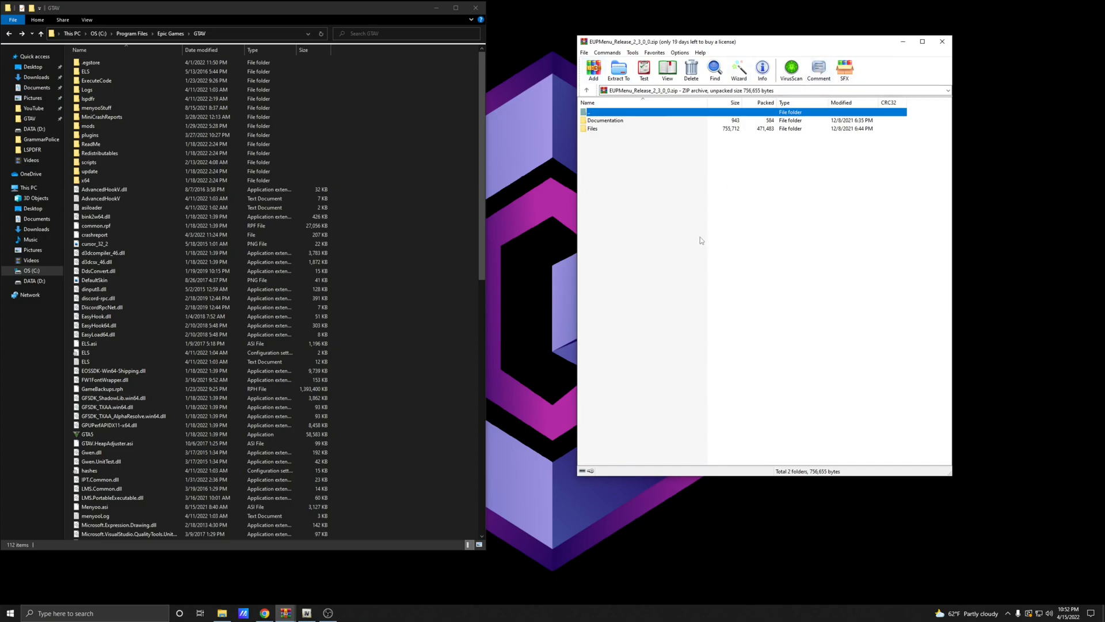
{"action": "double_click", "coordinate": [603, 121]}
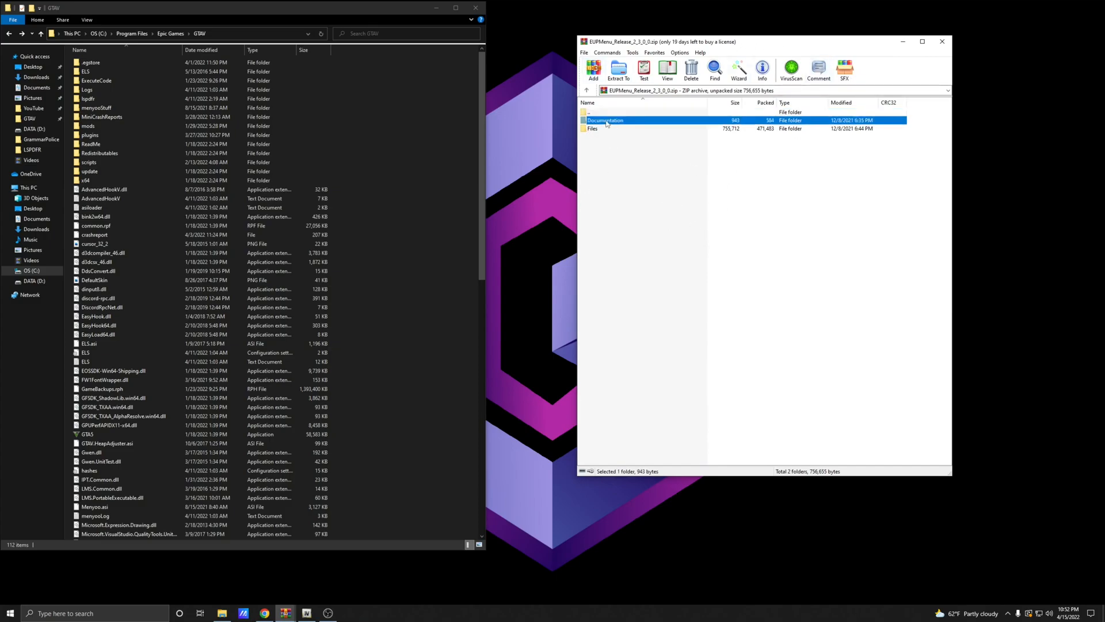
{"action": "left_click", "coordinate": [587, 91]}
{"action": "left_click", "coordinate": [620, 164]}
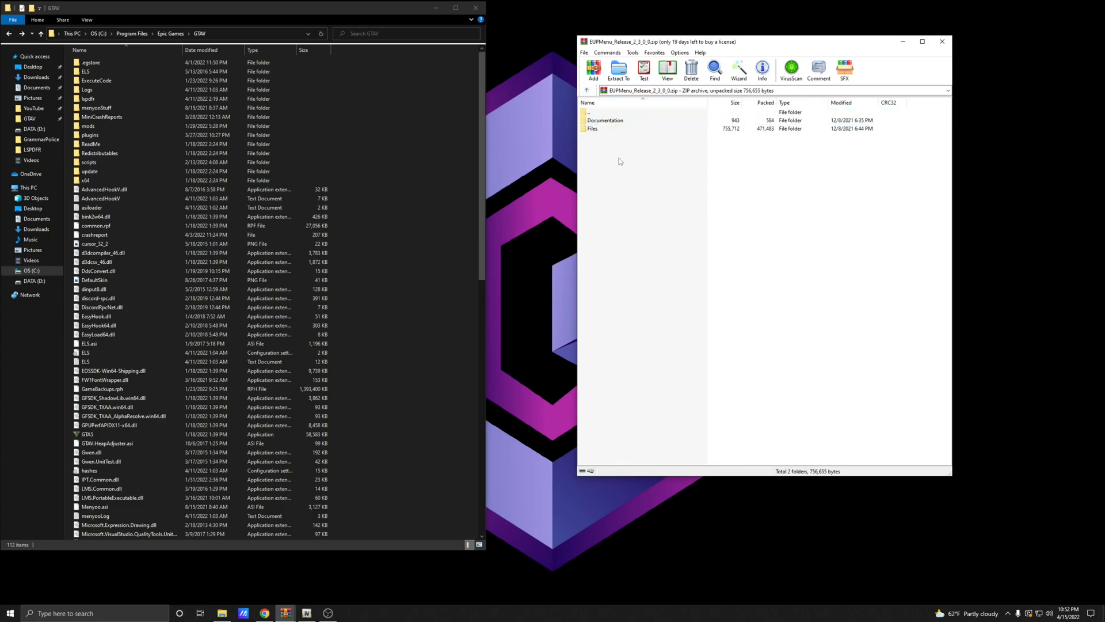
{"action": "double_click", "coordinate": [597, 129]}
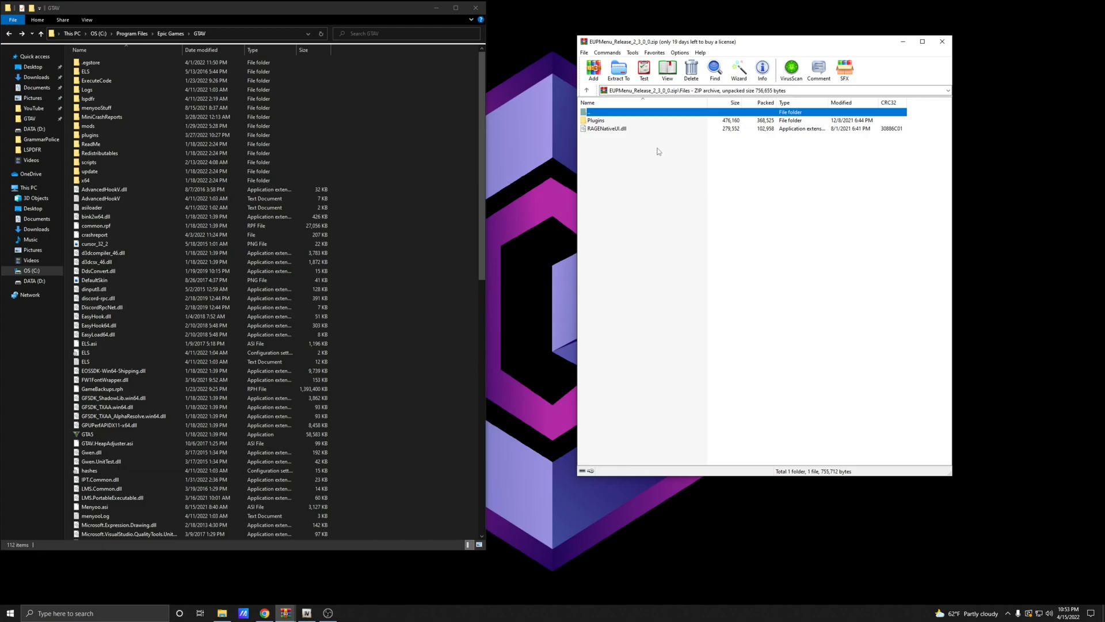
Compare RAGENativeUI.dll in the EUP Menu archive with the RageNativeUI.dll in the main GTAV folder.
{"action": "left_click", "coordinate": [605, 131]}
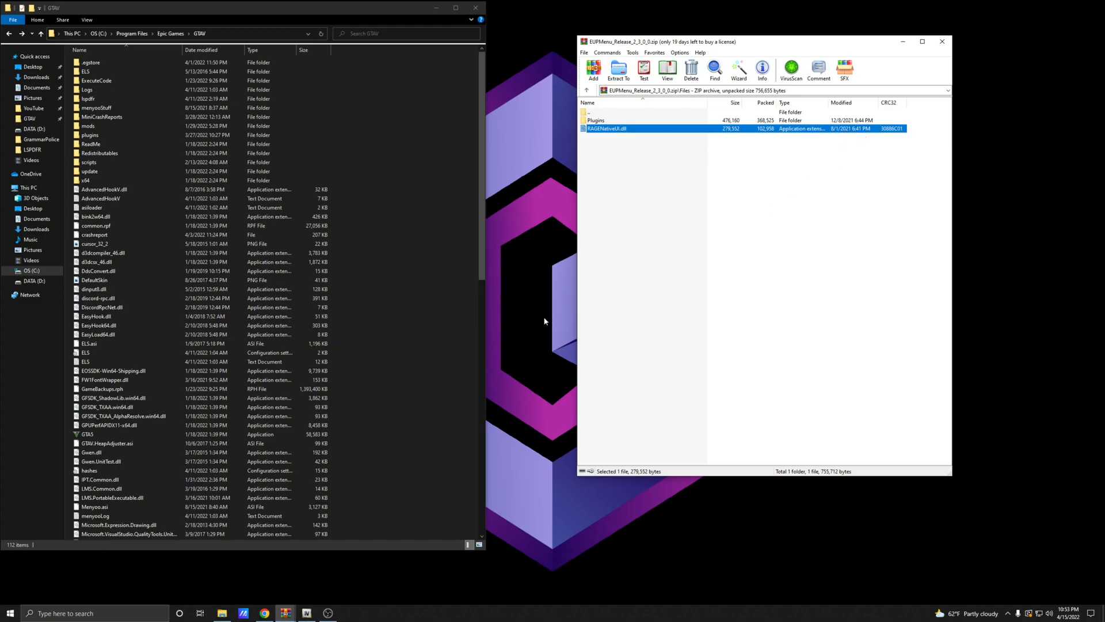
{"action": "scroll", "coordinate": [440, 311], "scroll_direction": "down", "scroll_amount": 12}
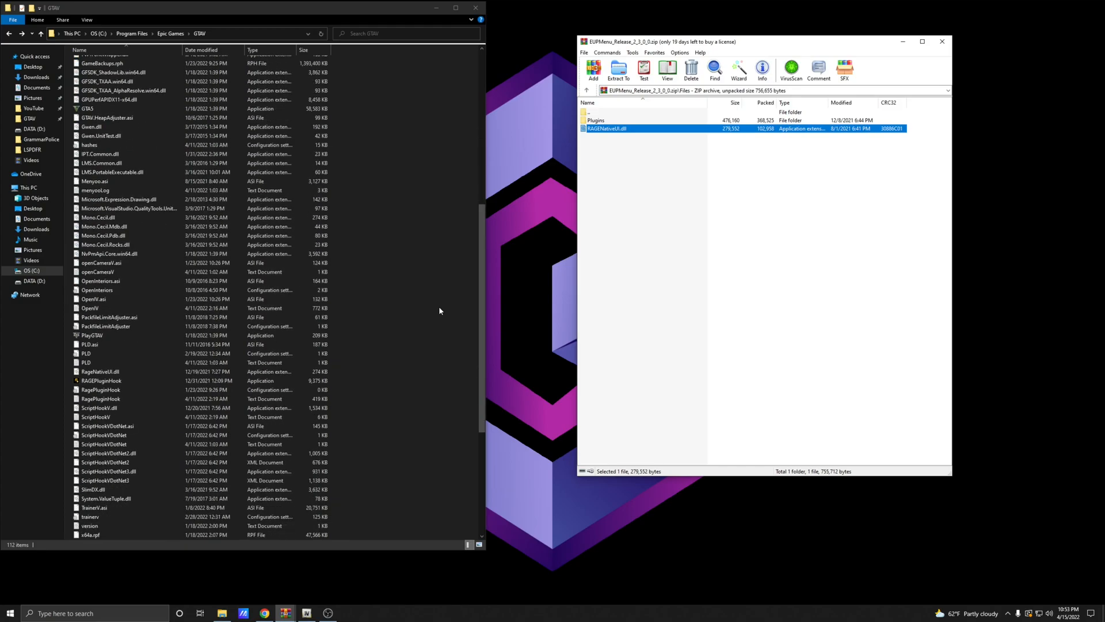
{"action": "scroll", "coordinate": [129, 388], "scroll_direction": "down", "scroll_amount": 1}
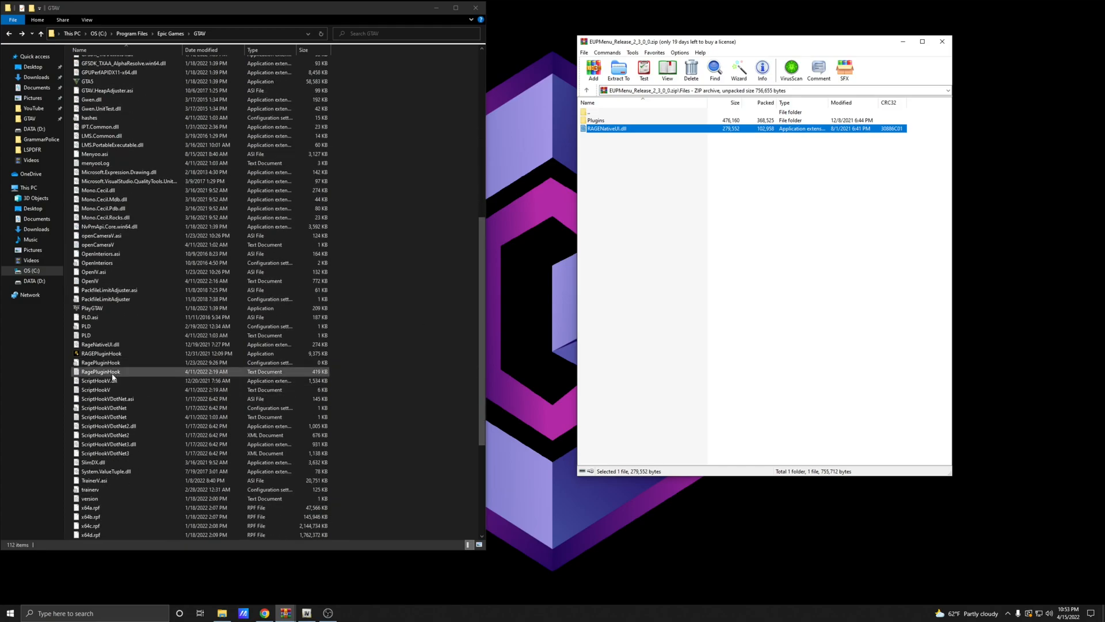
{"action": "left_click", "coordinate": [113, 344]}
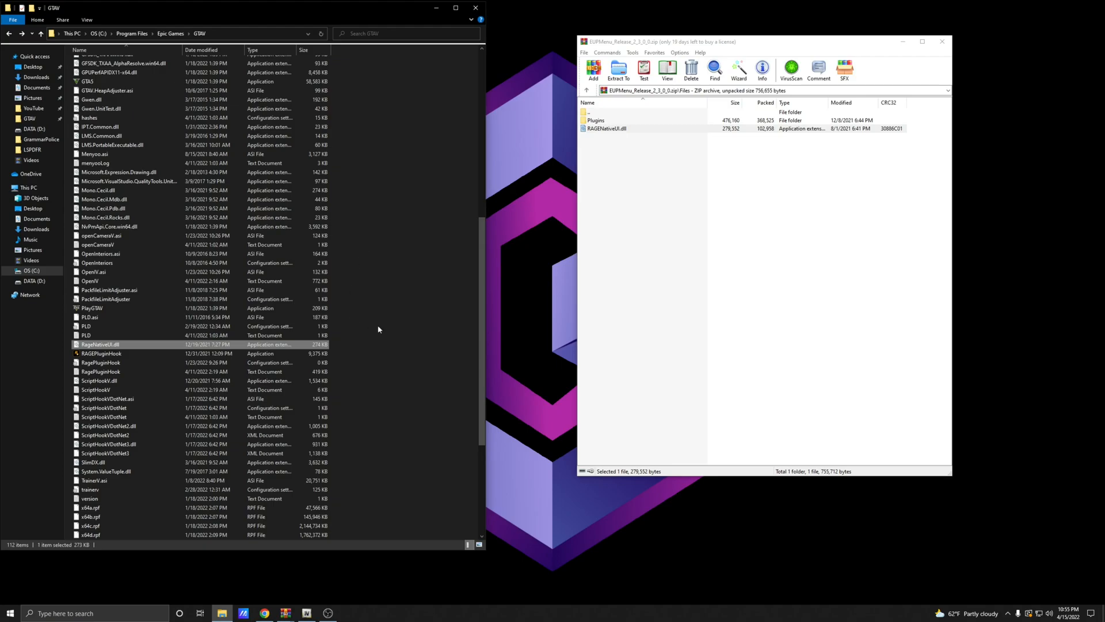
{"action": "left_click", "coordinate": [441, 199]}
{"action": "scroll", "coordinate": [412, 331], "scroll_direction": "up", "scroll_amount": 13}
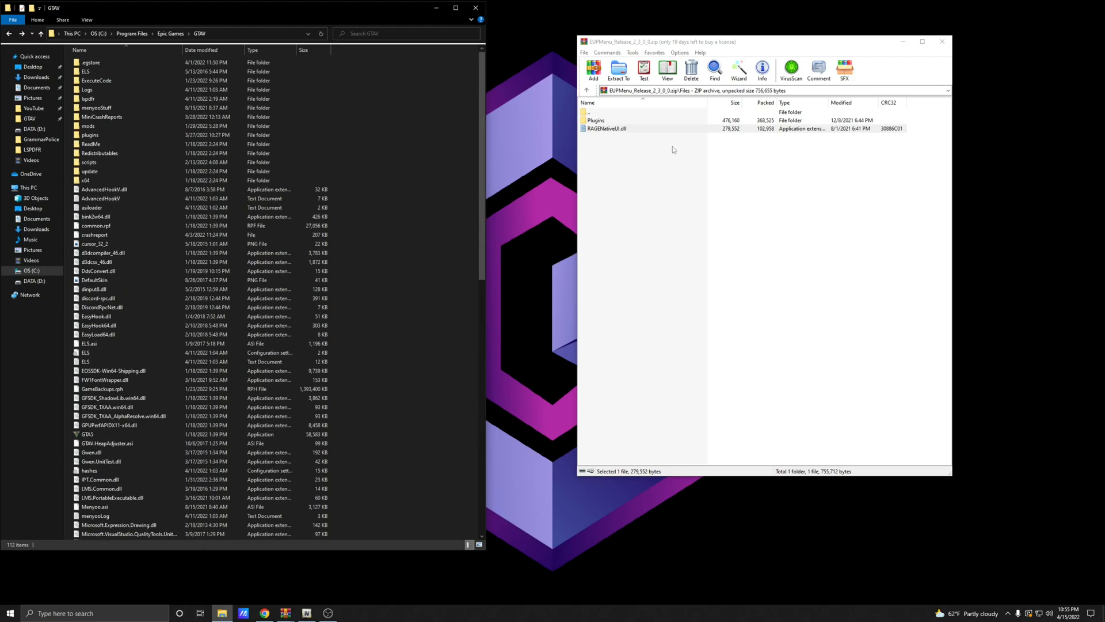
{"action": "left_click", "coordinate": [630, 157]}
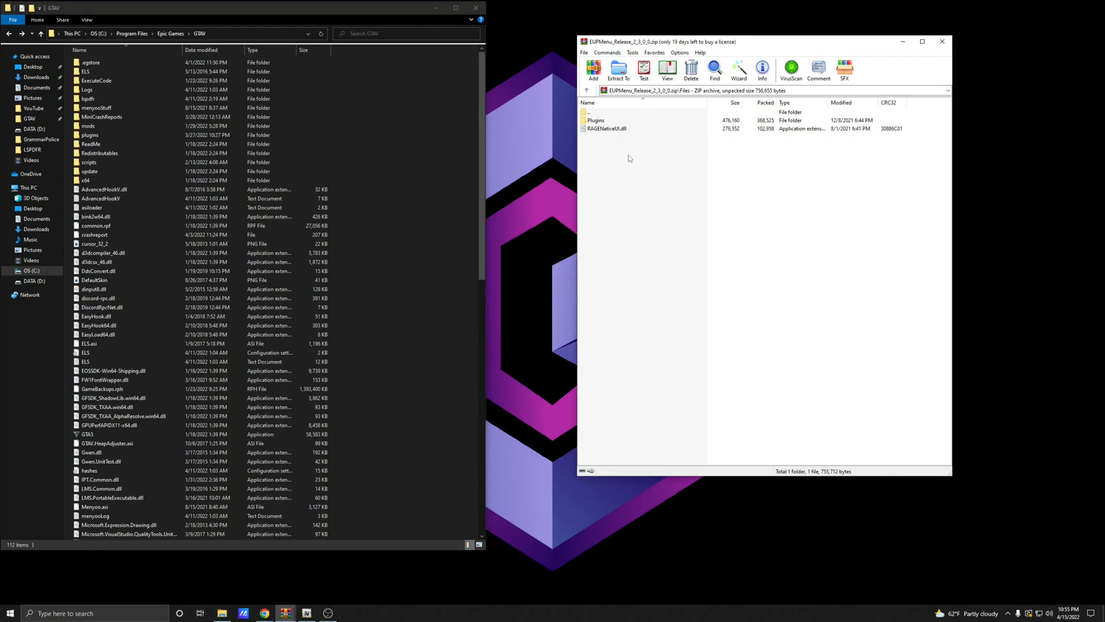
Select the Plugins folder in the EUP Menu archive and open the EUP folder inside the GTAV plugins folder.
{"action": "left_click", "coordinate": [596, 121]}
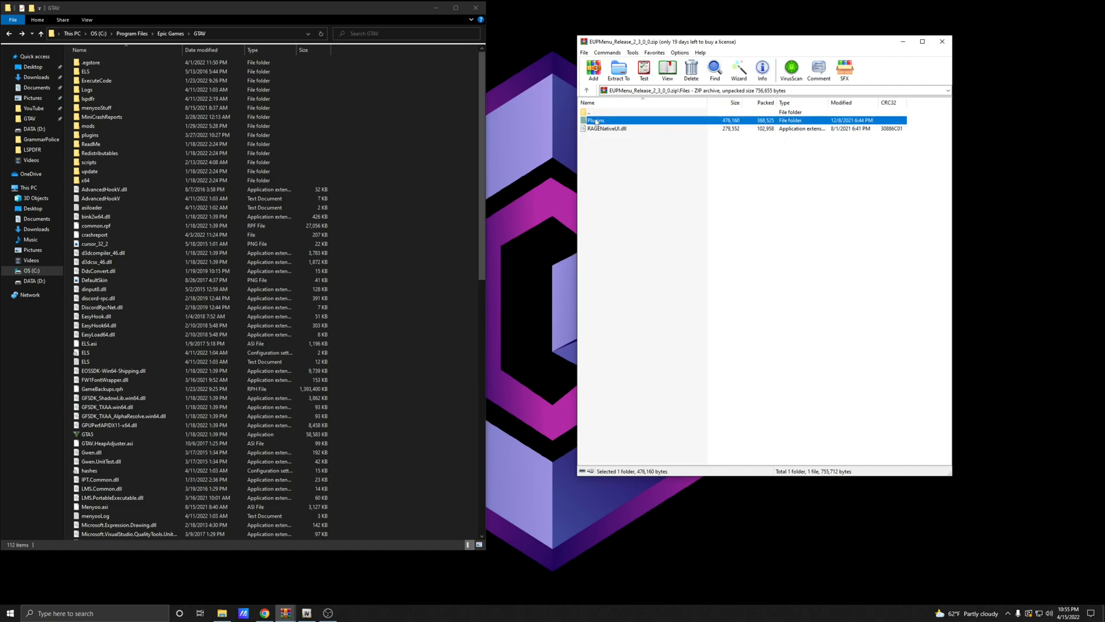
{"action": "left_click_drag", "start_coordinate": [719, 123], "coordinate": [615, 122]}
{"action": "left_click", "coordinate": [95, 137]}
{"action": "double_click", "coordinate": [97, 138]}
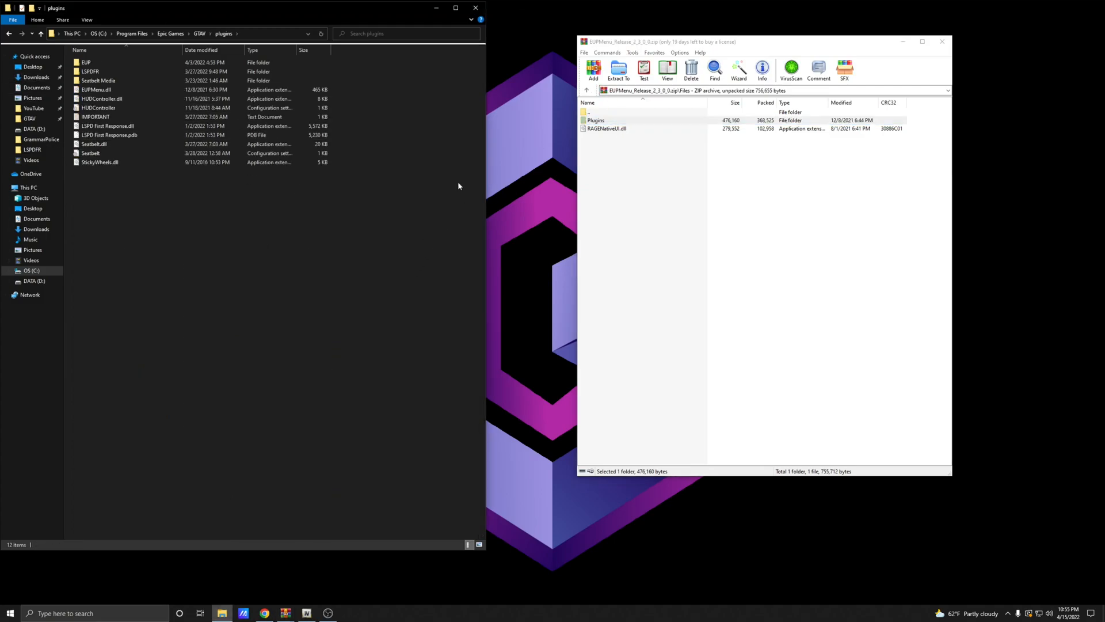
{"action": "double_click", "coordinate": [101, 64]}
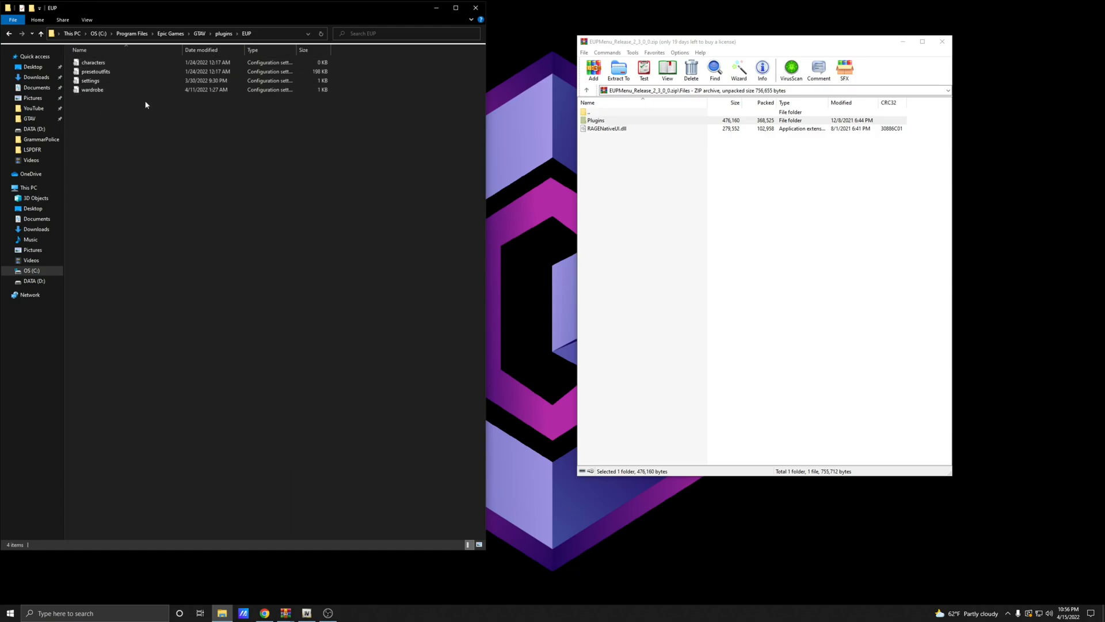
Review the menu toggle keys in the EUP settings file, close it and revisit the plugins and EUP folders.
{"action": "double_click", "coordinate": [115, 81]}
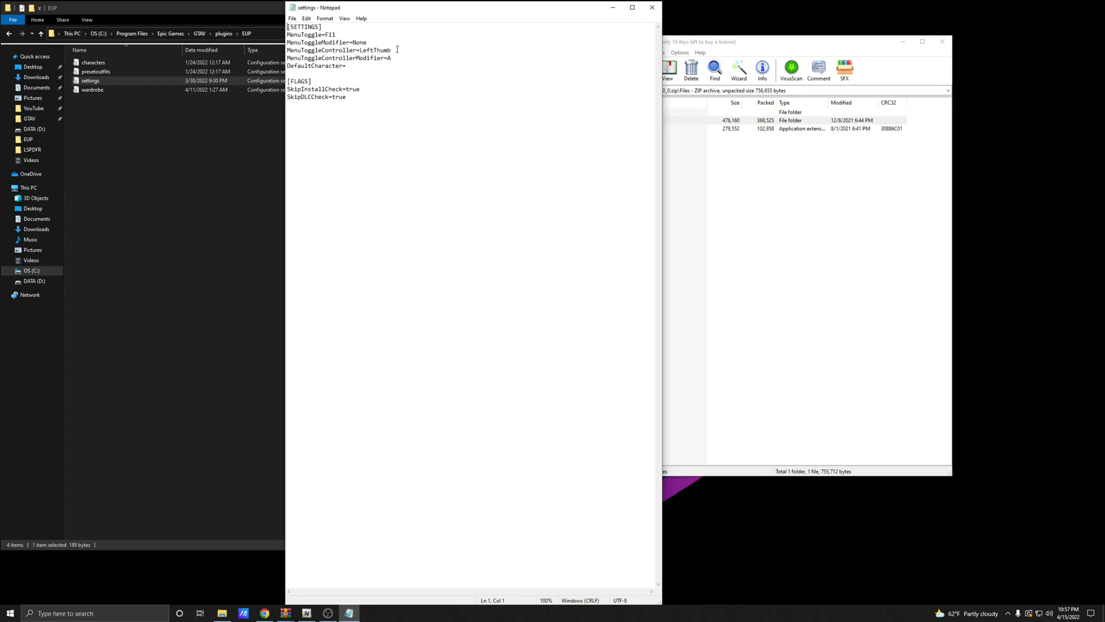
{"action": "left_click", "coordinate": [652, 8]}
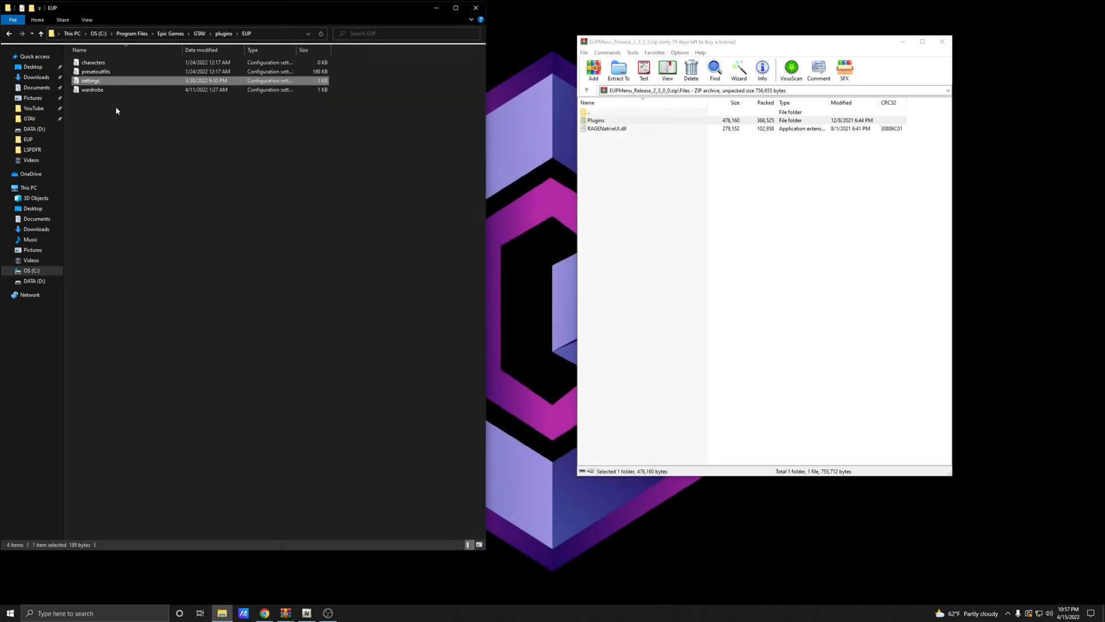
{"action": "left_click", "coordinate": [8, 35]}
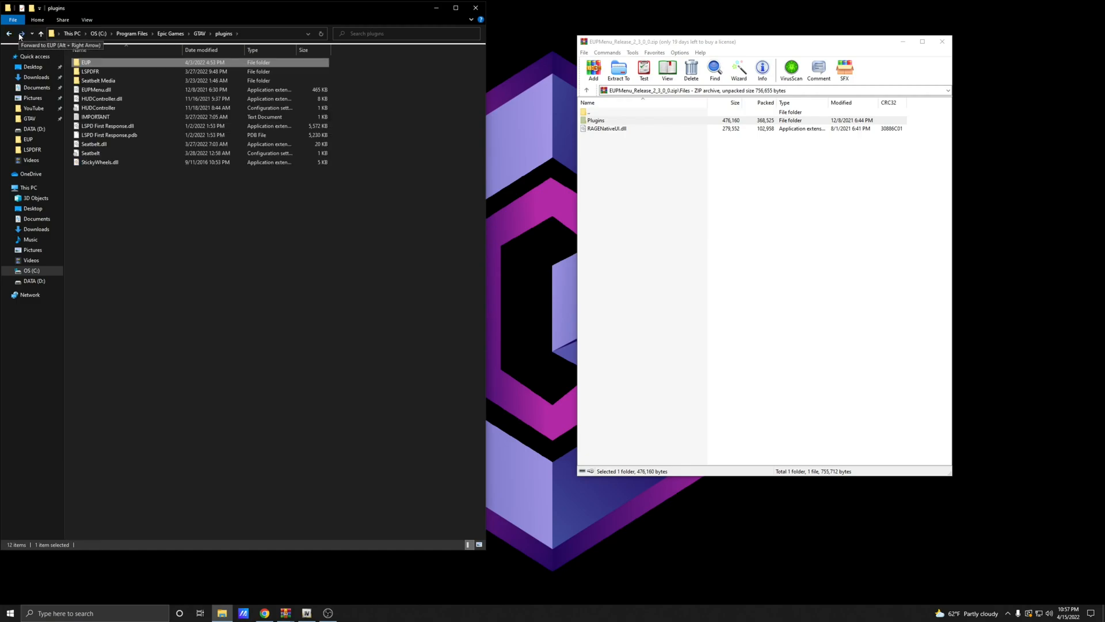
{"action": "left_click", "coordinate": [22, 34]}
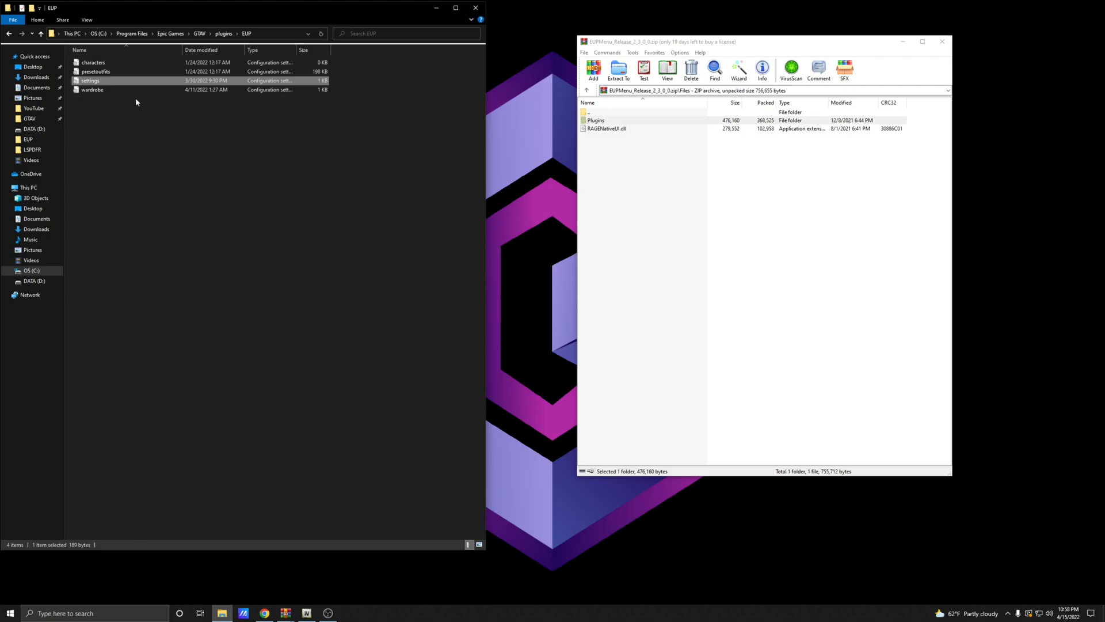
Return to the main GTAV folder and close the EUP Menu archive.
{"action": "left_click", "coordinate": [9, 34]}
{"action": "left_click", "coordinate": [9, 34]}
{"action": "left_click", "coordinate": [407, 106]}
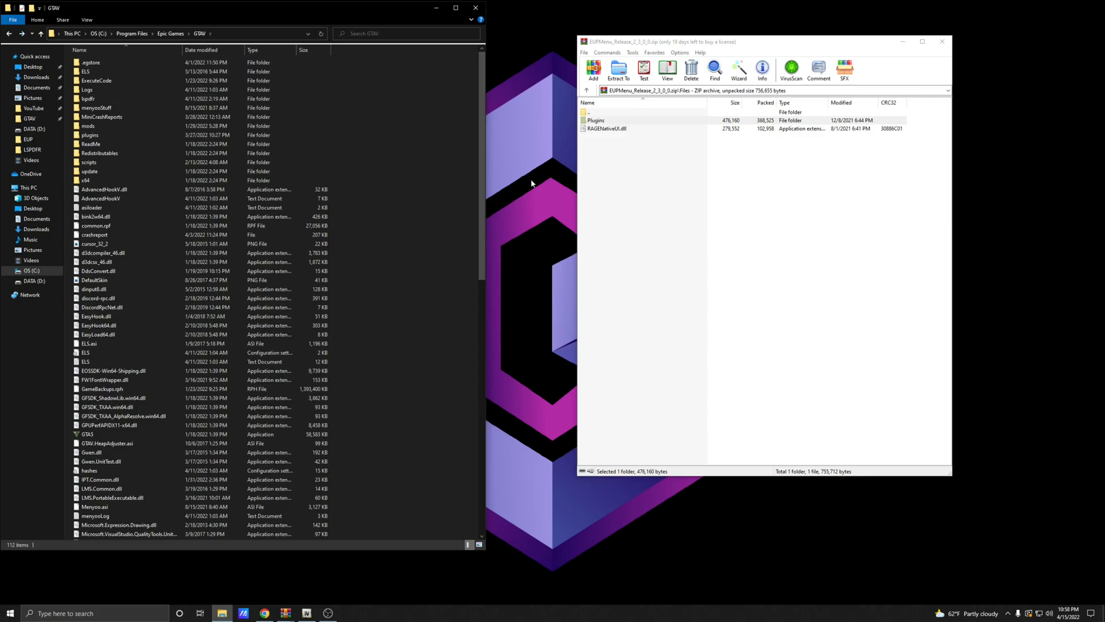
{"action": "left_click", "coordinate": [944, 43]}
{"action": "left_click", "coordinate": [944, 43]}
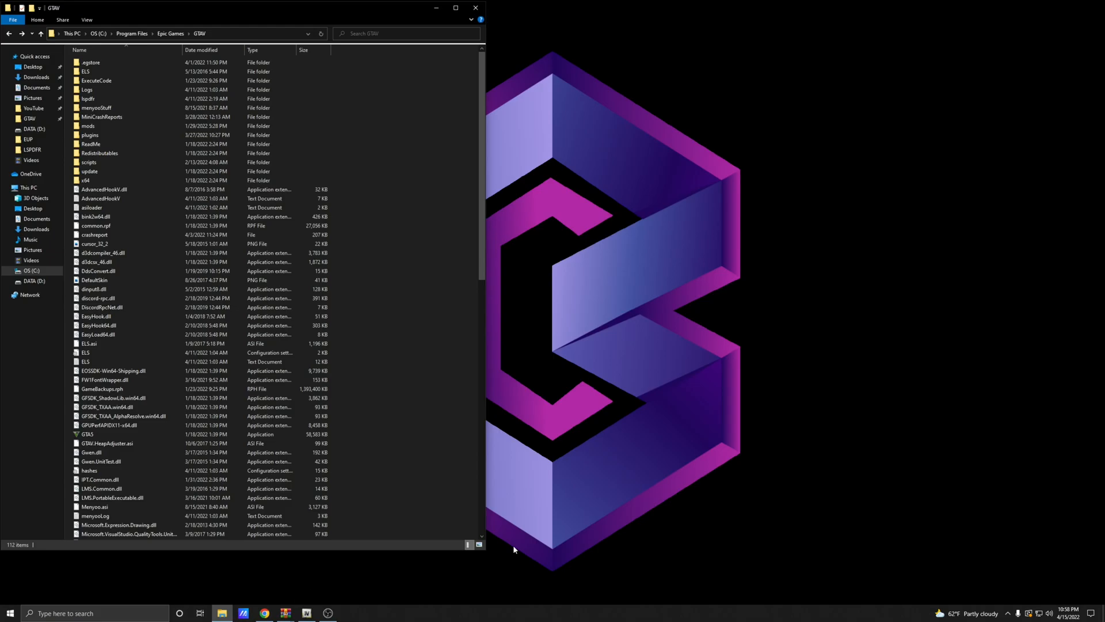
Switch to Chrome and review the download files offered for Emergency uniforms pack - Law & Order, then close the file list.
{"action": "left_click", "coordinate": [264, 612]}
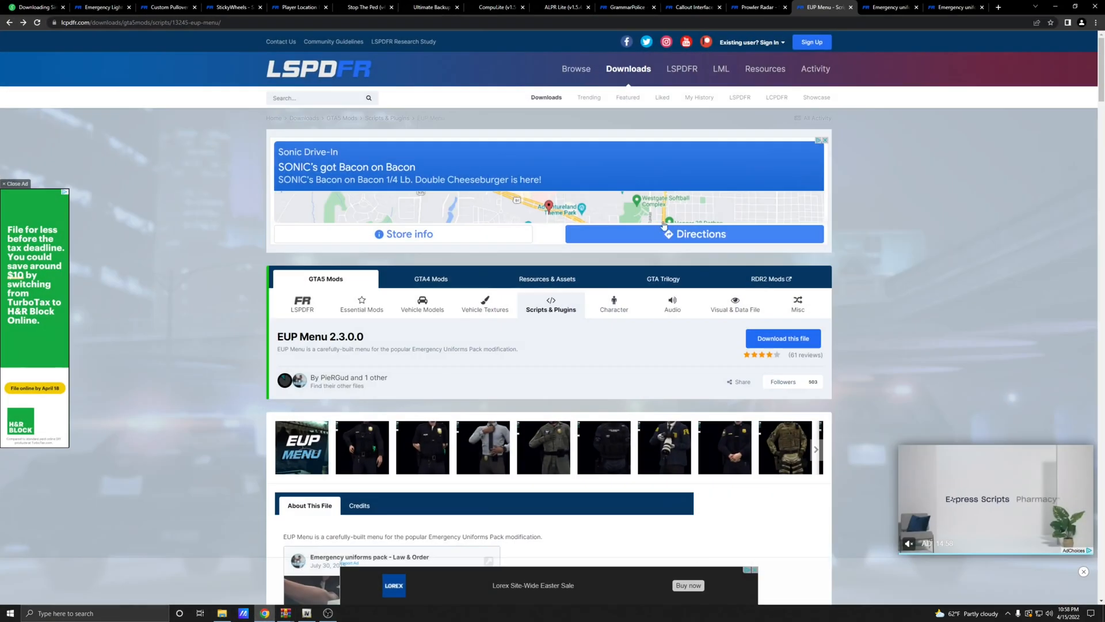
{"action": "left_click", "coordinate": [889, 7]}
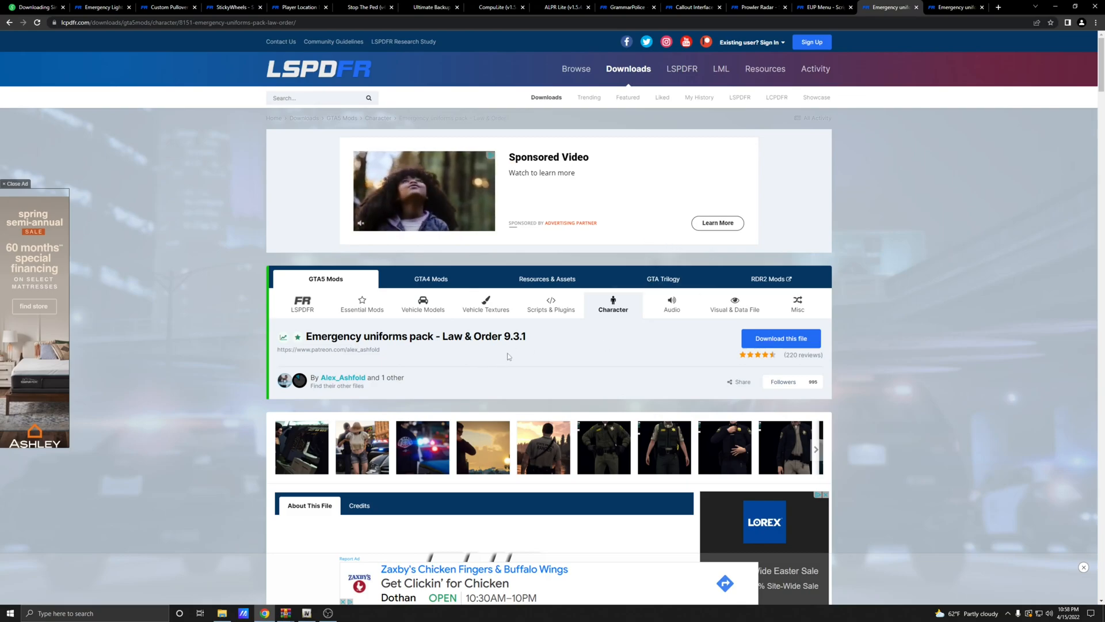
{"action": "scroll", "coordinate": [508, 356], "scroll_direction": "down", "scroll_amount": 8}
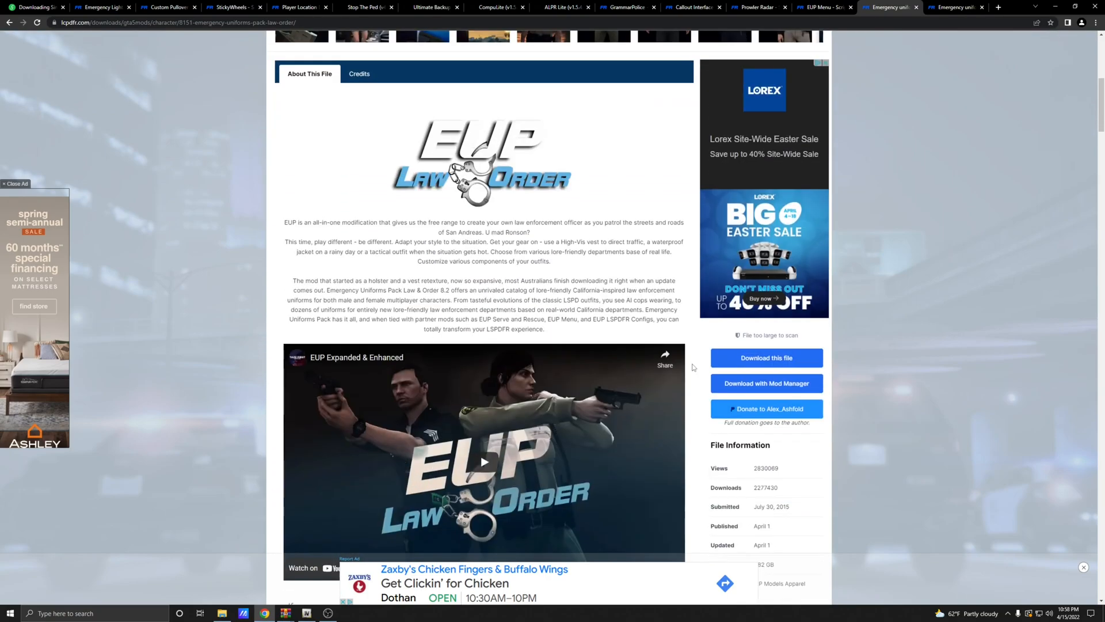
{"action": "scroll", "coordinate": [693, 366], "scroll_direction": "down", "scroll_amount": 2}
{"action": "left_click", "coordinate": [777, 274]}
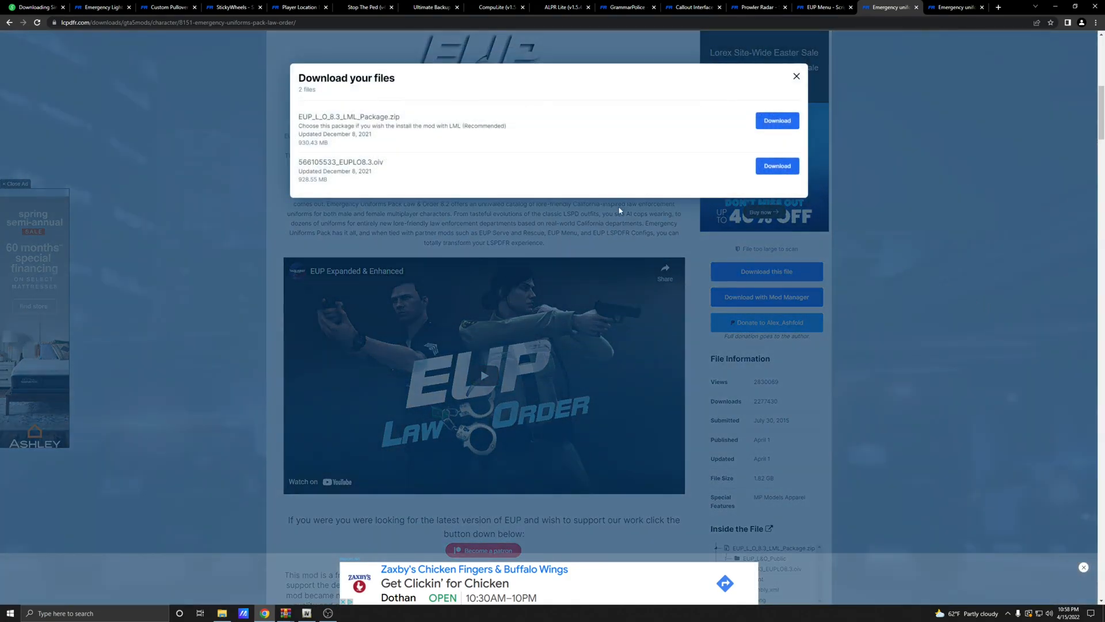
{"action": "scroll", "coordinate": [620, 211], "scroll_direction": "up", "scroll_amount": 2}
{"action": "scroll", "coordinate": [589, 257], "scroll_direction": "up", "scroll_amount": 1}
{"action": "scroll", "coordinate": [653, 354], "scroll_direction": "up", "scroll_amount": 1}
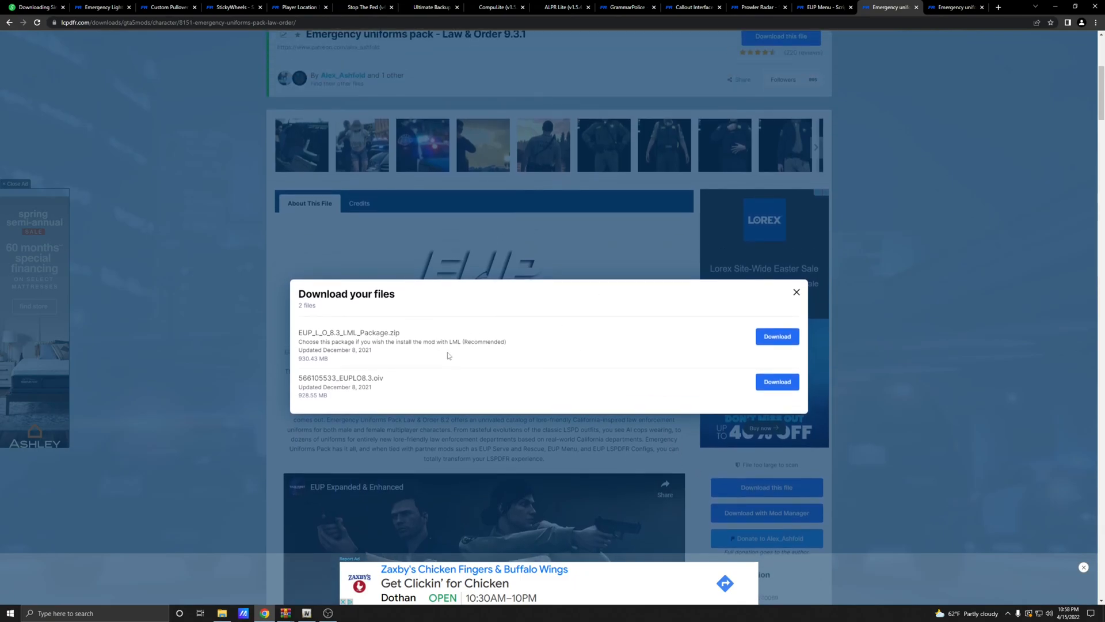
{"action": "scroll", "coordinate": [464, 323], "scroll_direction": "up", "scroll_amount": 3}
{"action": "scroll", "coordinate": [464, 323], "scroll_direction": "down", "scroll_amount": 4}
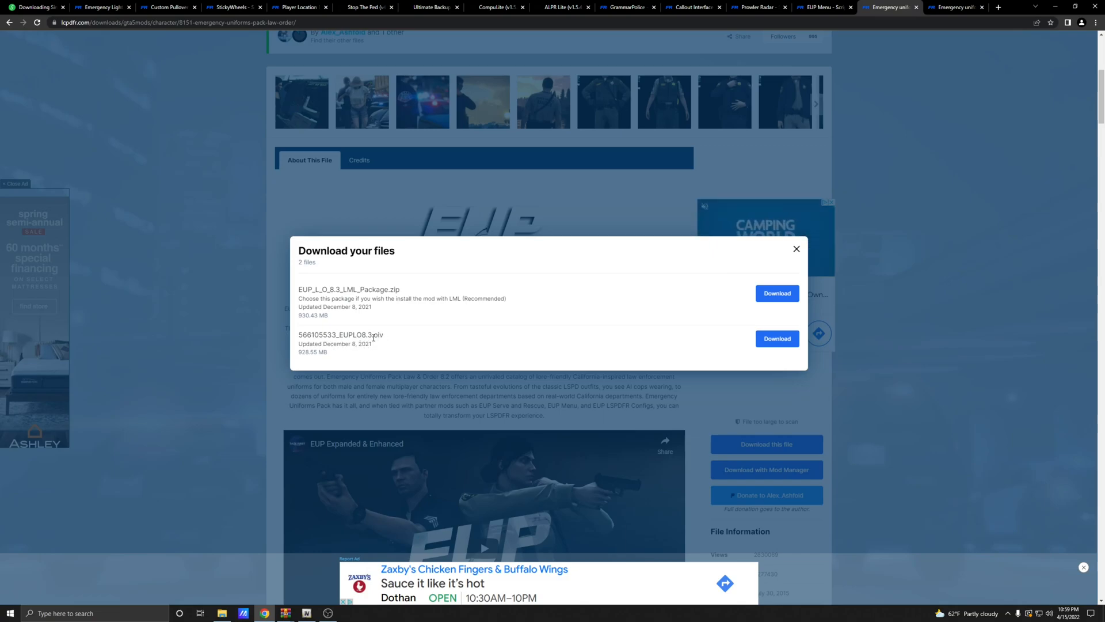
{"action": "left_click", "coordinate": [797, 250]}
{"action": "scroll", "coordinate": [941, 278], "scroll_direction": "up", "scroll_amount": 6}
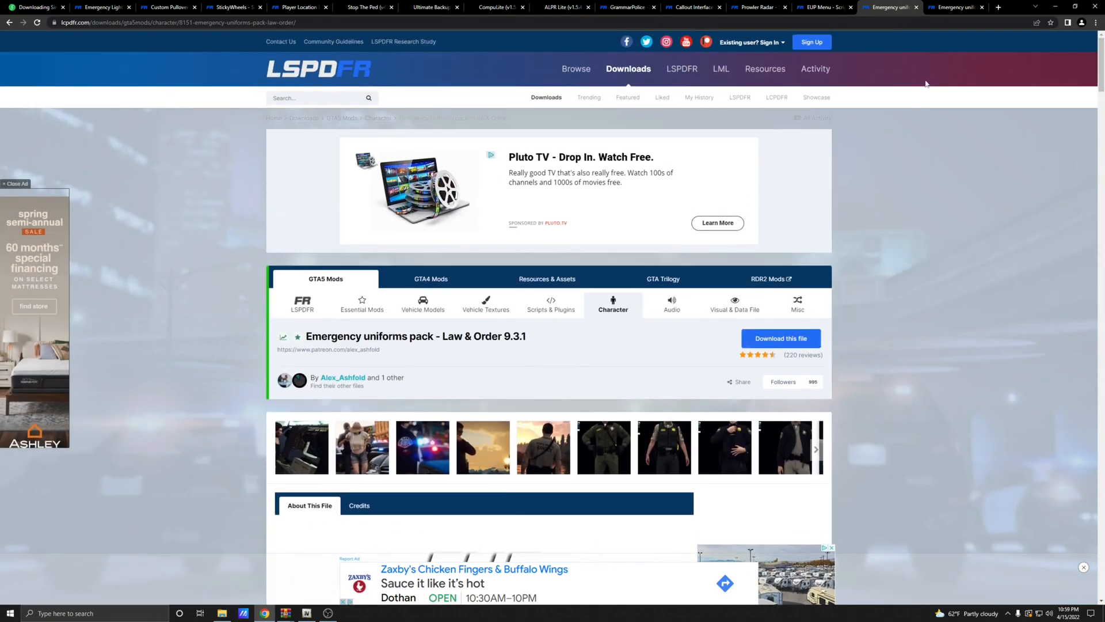
Review the download files offered for Emergency uniforms pack - Serve & Rescue, close the list and minimize the browser.
{"action": "left_click", "coordinate": [947, 8]}
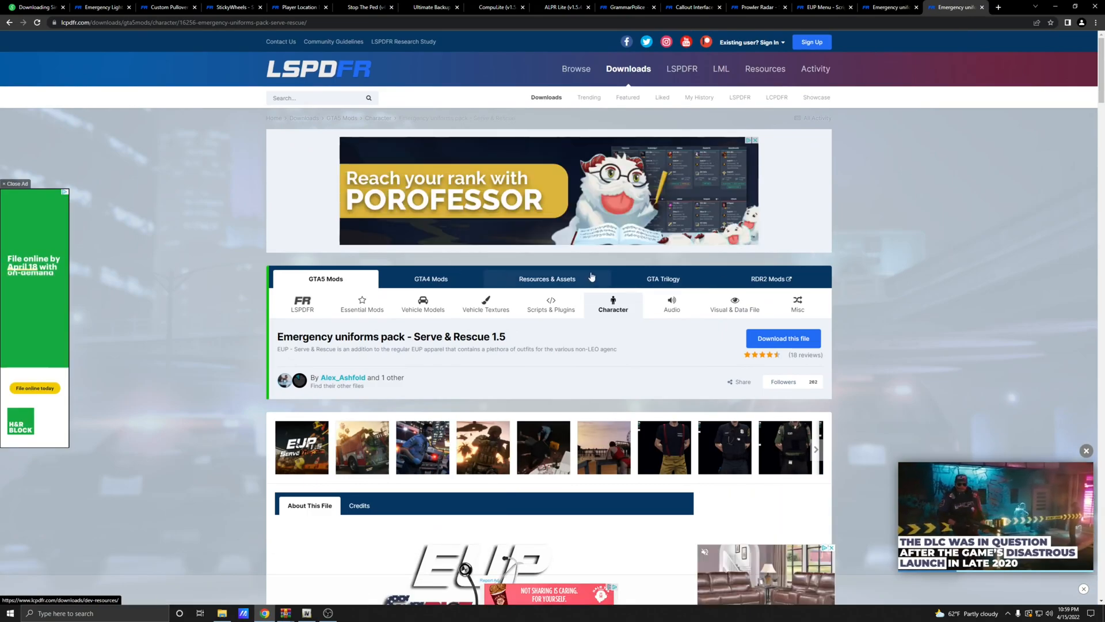
{"action": "scroll", "coordinate": [631, 293], "scroll_direction": "down", "scroll_amount": 7}
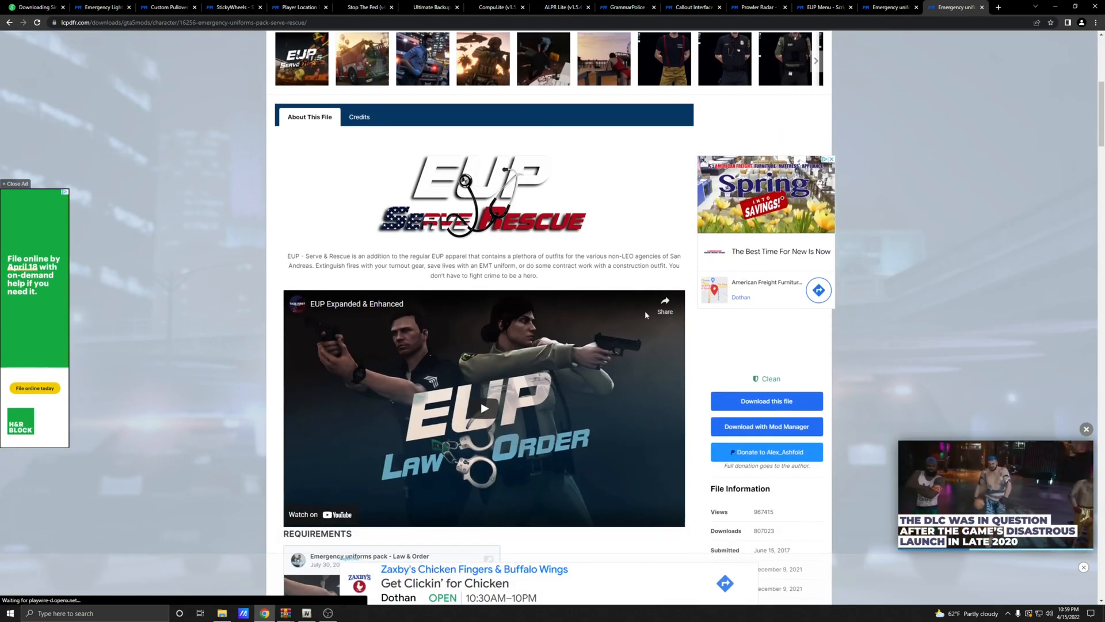
{"action": "left_click", "coordinate": [766, 401]}
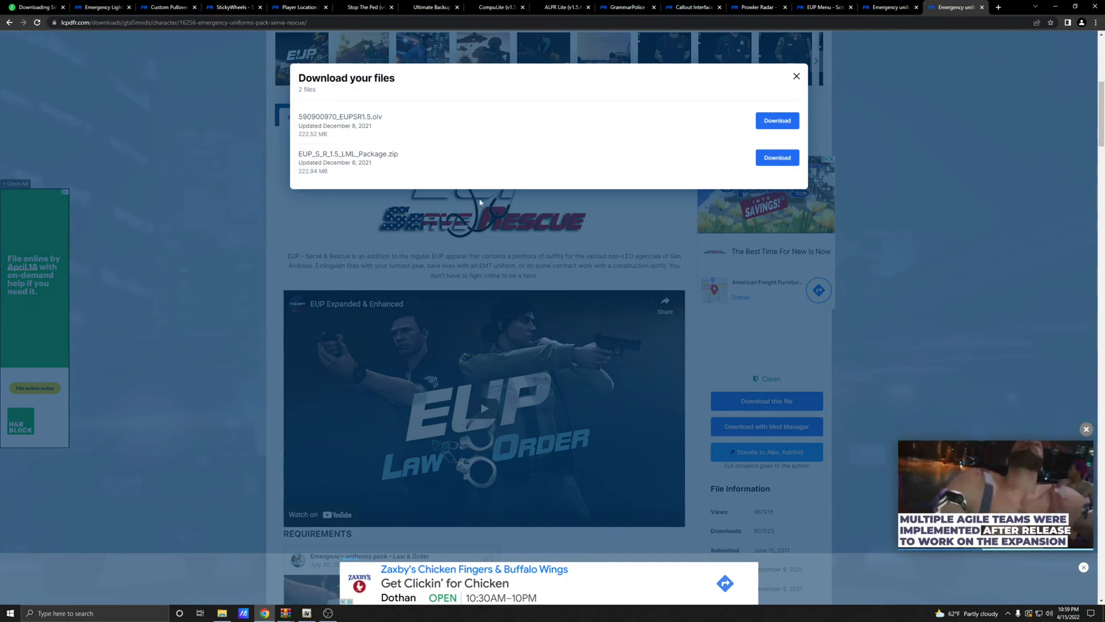
{"action": "scroll", "coordinate": [453, 149], "scroll_direction": "up", "scroll_amount": 1}
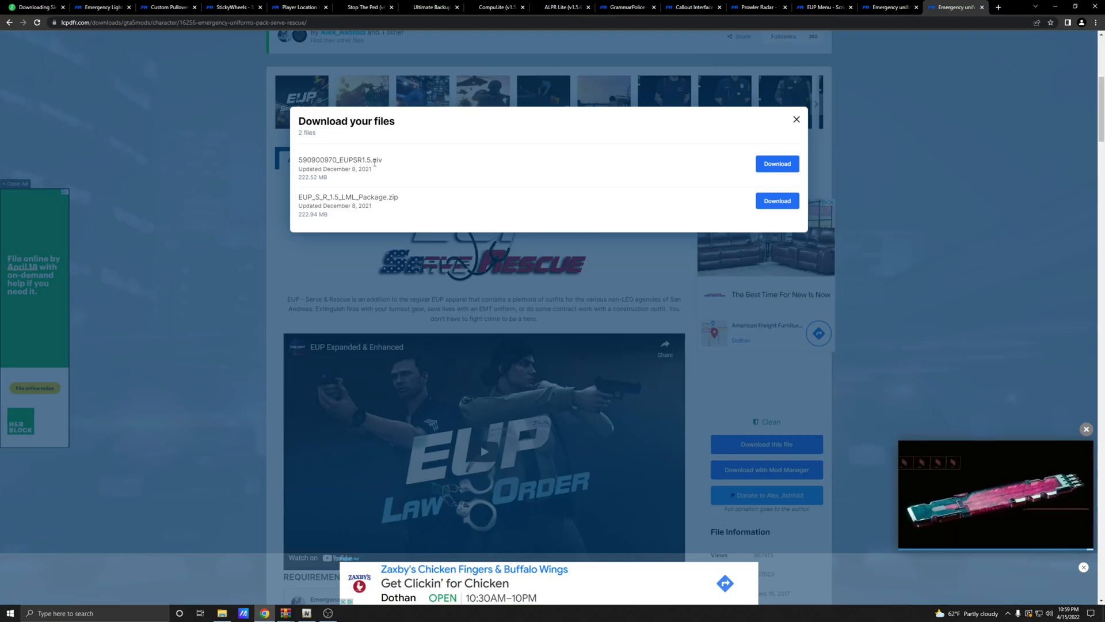
{"action": "left_click", "coordinate": [797, 119]}
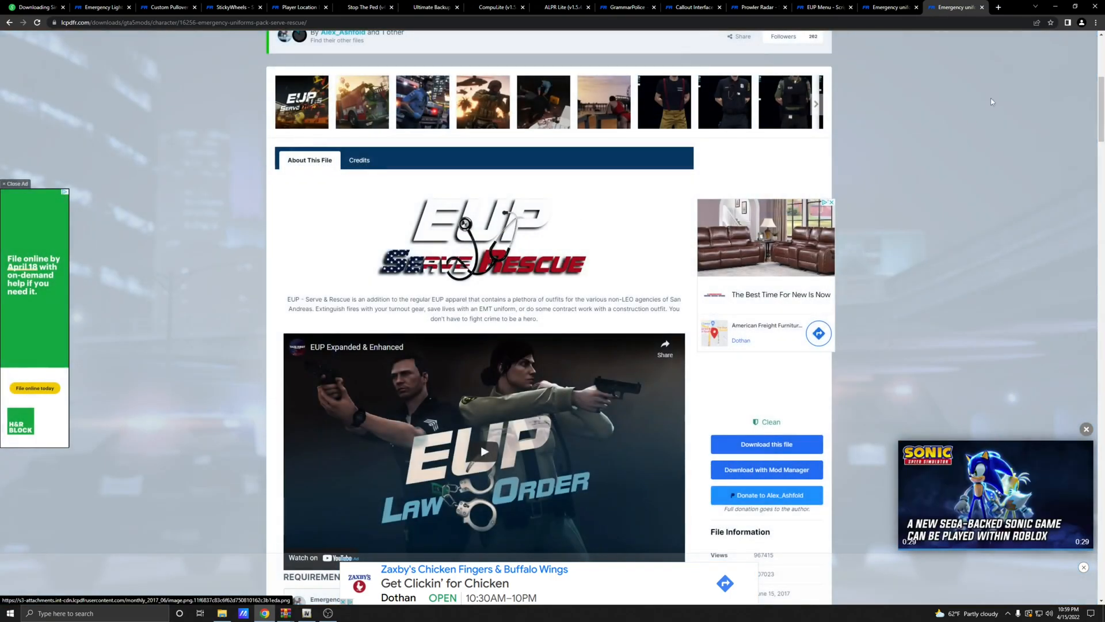
{"action": "left_click", "coordinate": [1056, 6]}
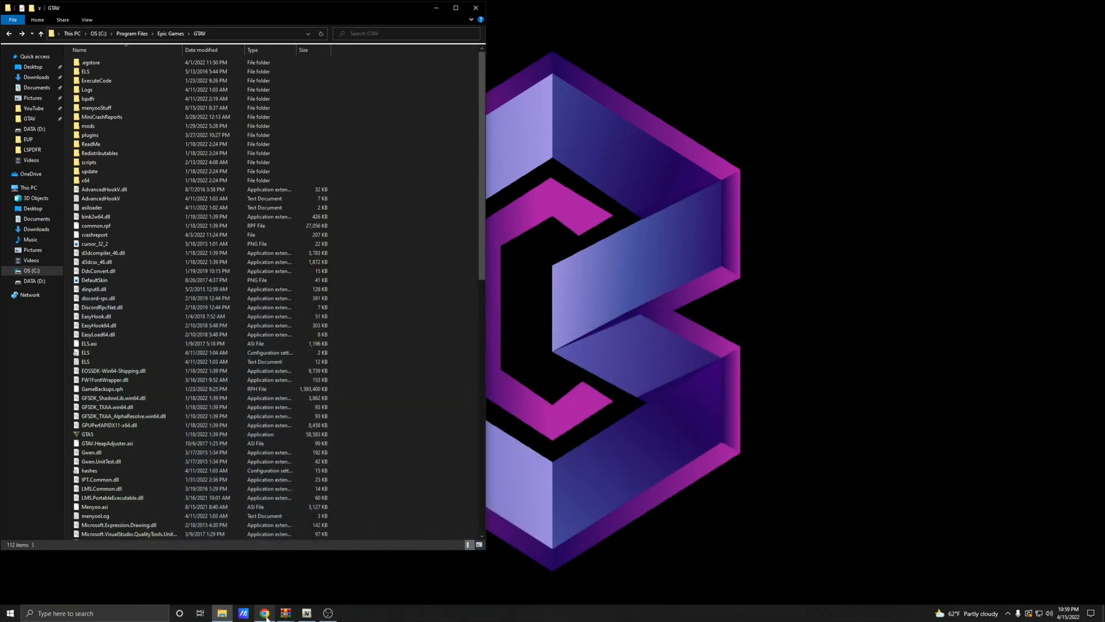
Switch to WinRAR and inspect the 590900970_EUPSR1.5.oiv archive, reopening it from Downloads in its own window.
{"action": "left_click", "coordinate": [285, 612]}
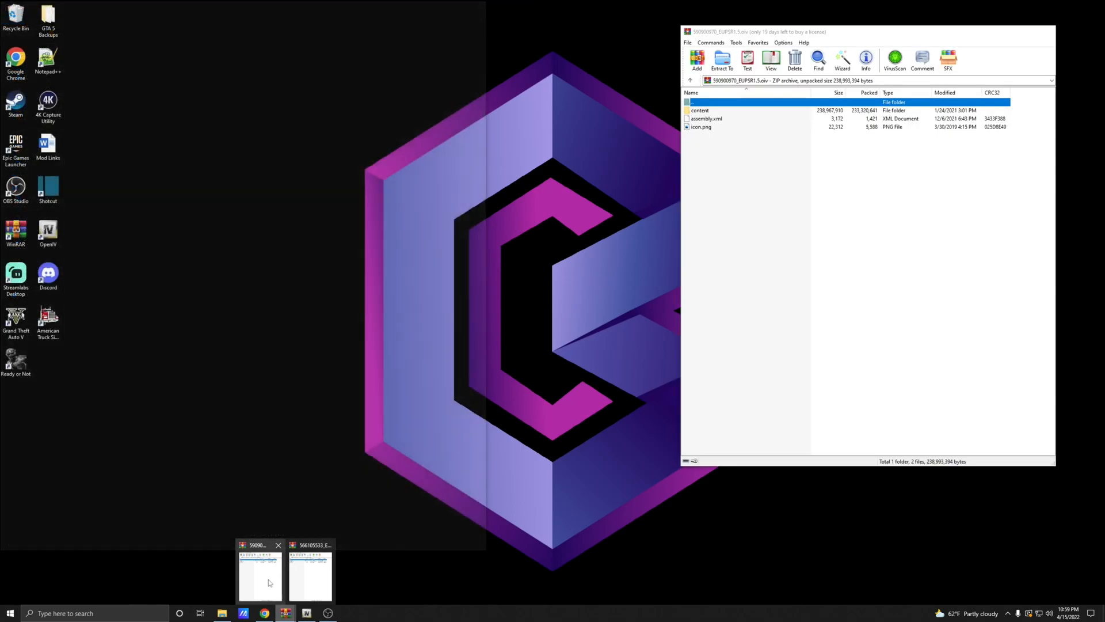
{"action": "left_click", "coordinate": [269, 583]}
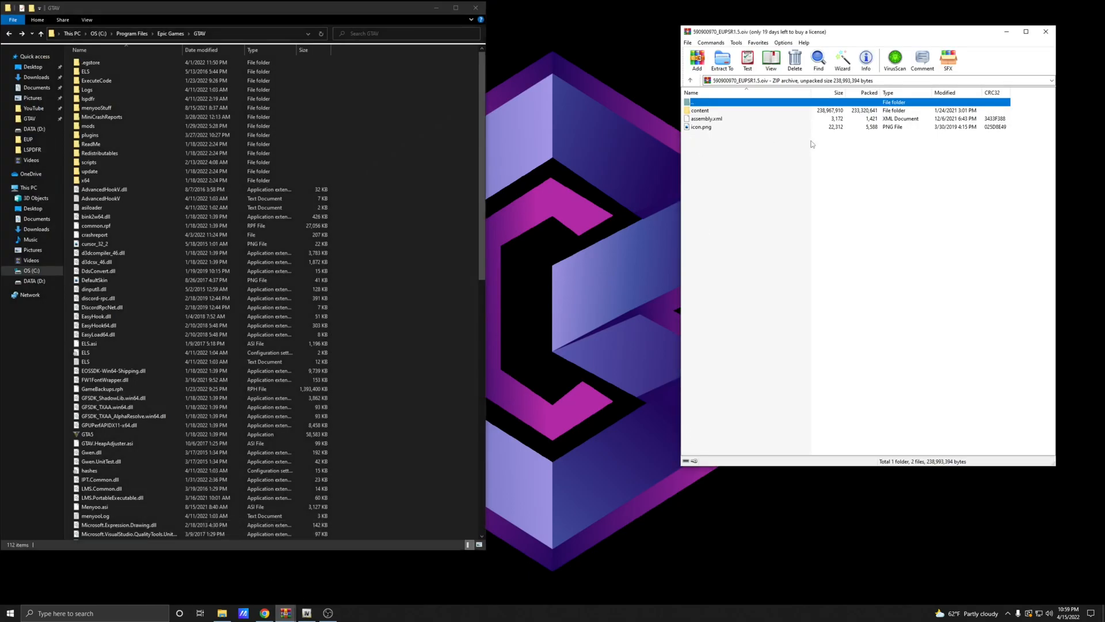
{"action": "left_click", "coordinate": [691, 81]}
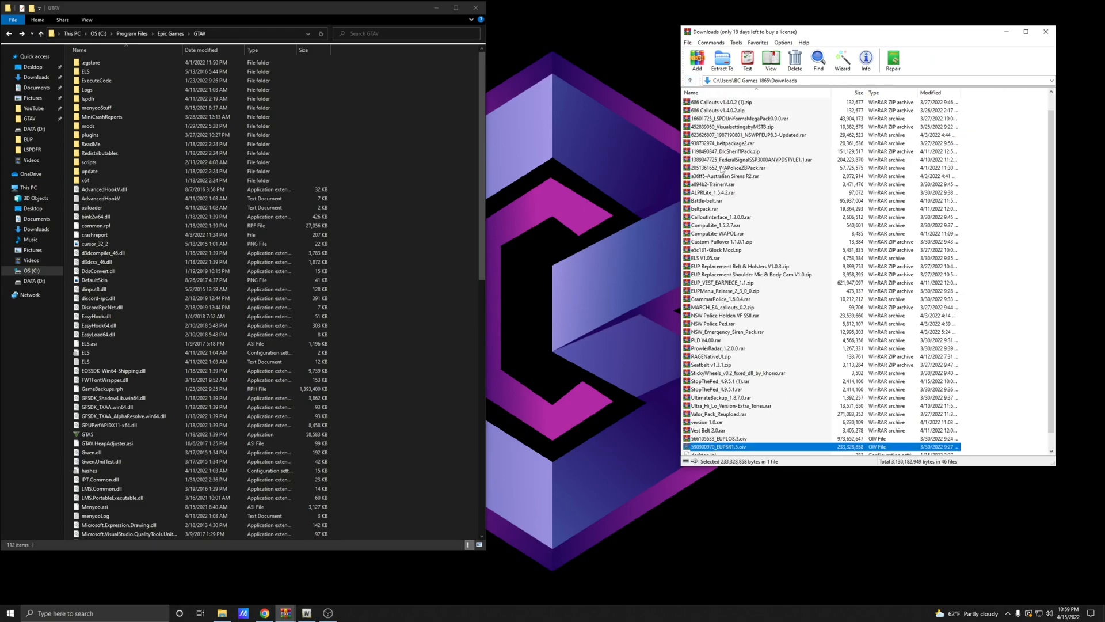
{"action": "double_click", "coordinate": [758, 447]}
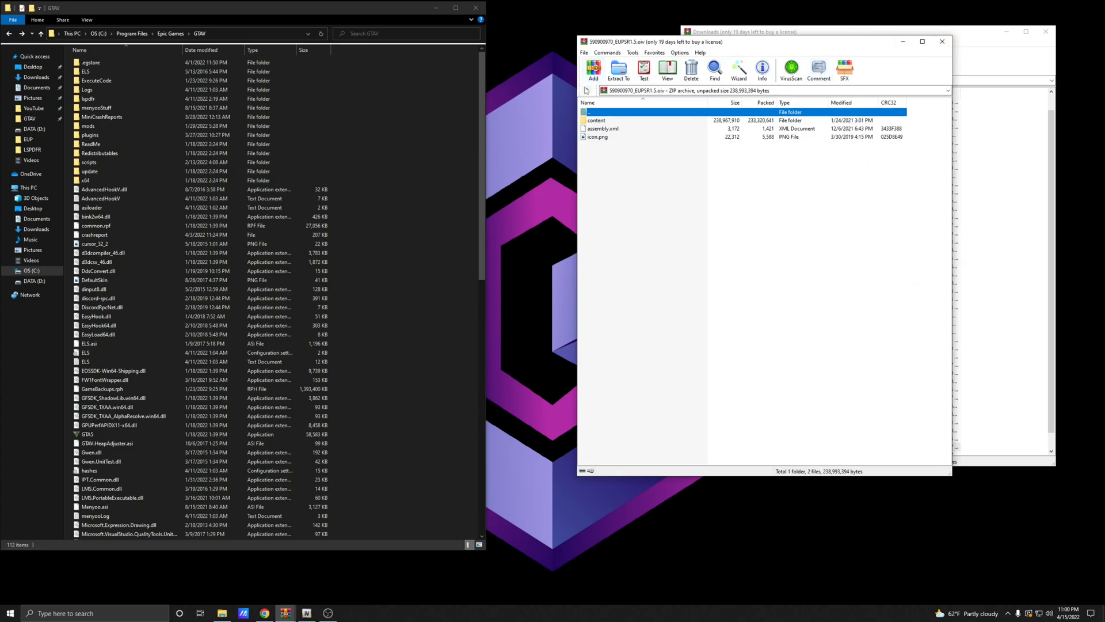
{"action": "left_click", "coordinate": [1046, 32]}
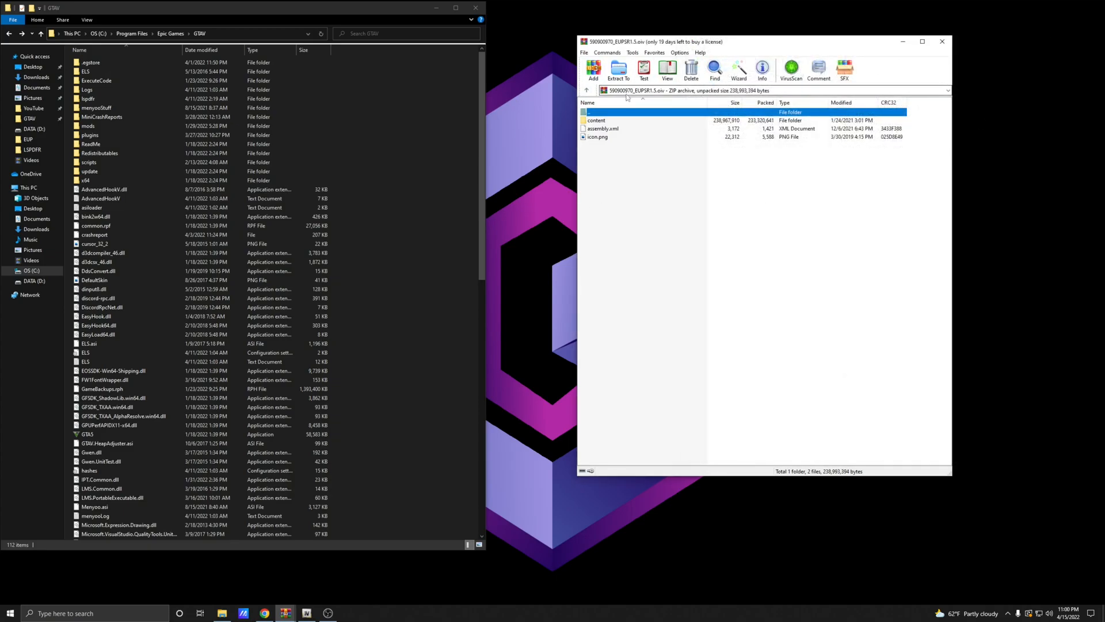
{"action": "left_click_drag", "start_coordinate": [771, 45], "coordinate": [856, 47]}
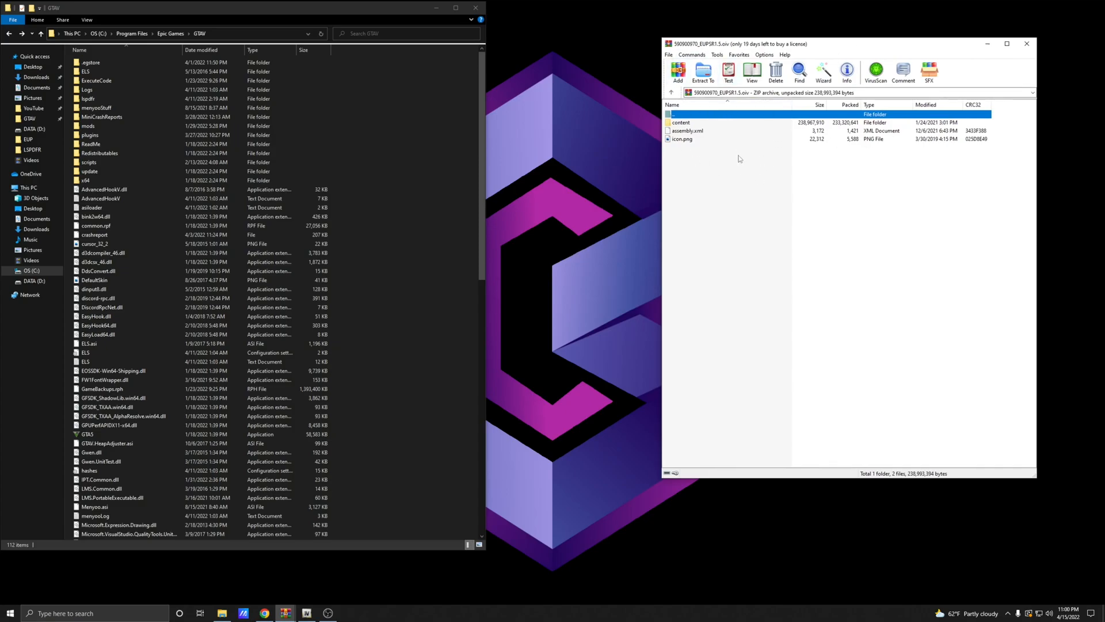
Copy 590900970_EUPSR1.5.oiv from the Downloads folder to the desktop and close its WinRAR window.
{"action": "left_click", "coordinate": [671, 93]}
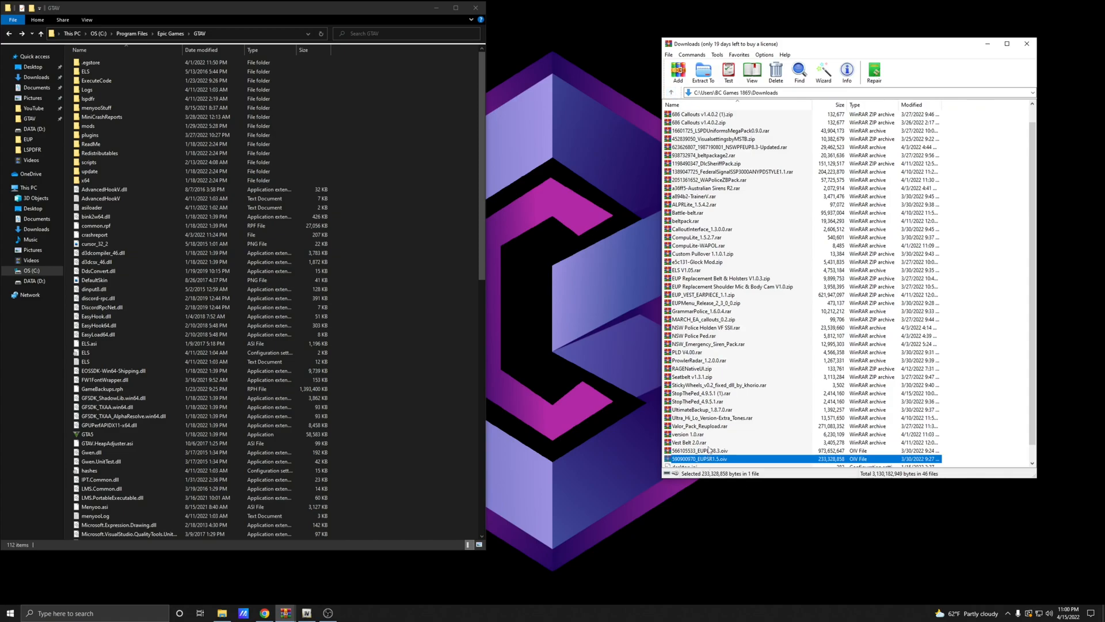
{"action": "scroll", "coordinate": [728, 368], "scroll_direction": "down", "scroll_amount": 1}
{"action": "scroll", "coordinate": [737, 387], "scroll_direction": "up", "scroll_amount": 1}
{"action": "scroll", "coordinate": [746, 420], "scroll_direction": "down", "scroll_amount": 1}
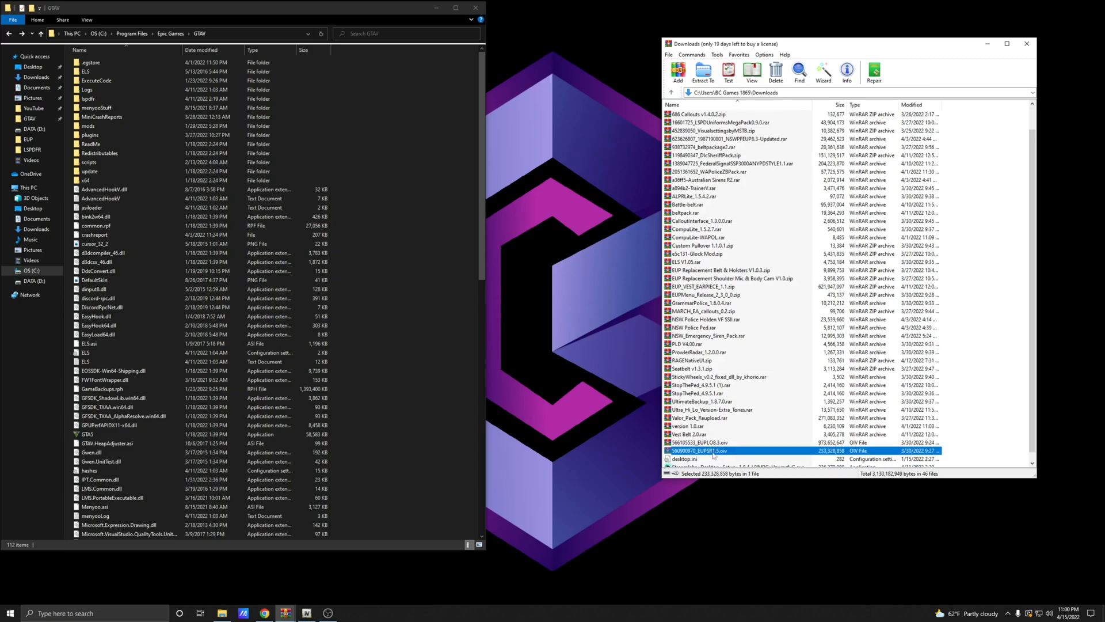
{"action": "left_click_drag", "start_coordinate": [714, 453], "coordinate": [604, 123]}
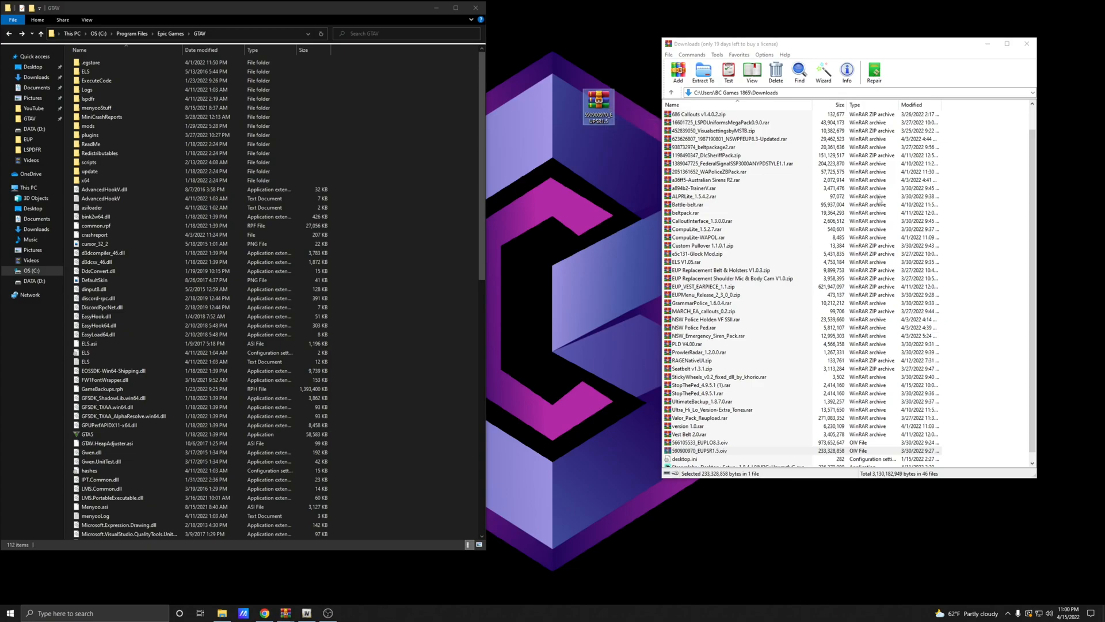
{"action": "left_click", "coordinate": [1026, 44]}
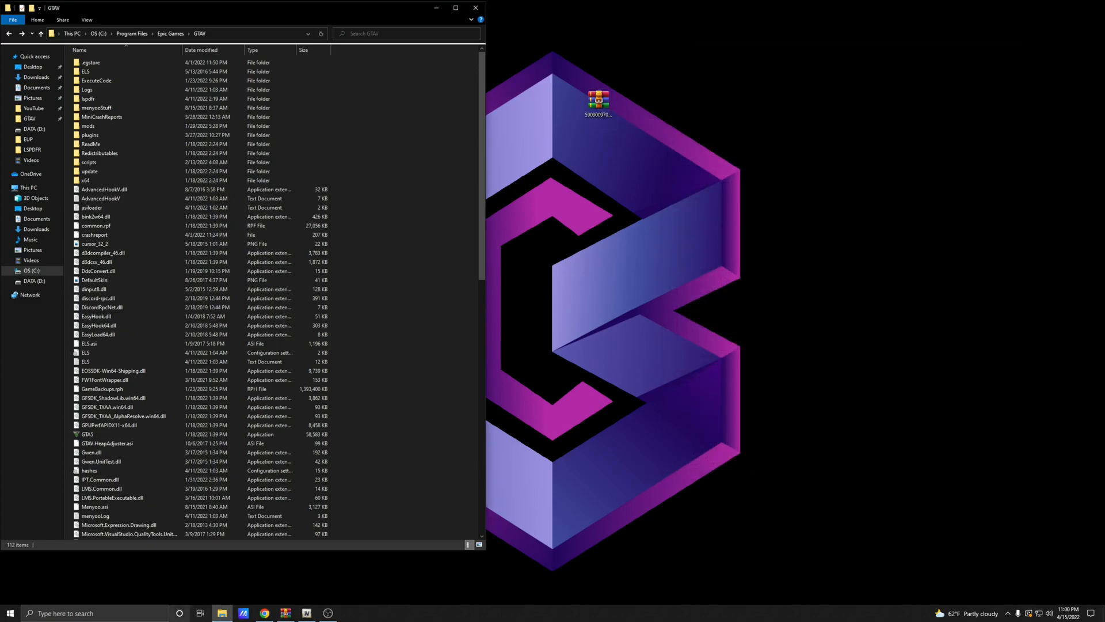
Copy 566105533_EUPLO8.3.oiv from Downloads to the desktop, align the two OIV files there and close WinRAR.
{"action": "left_click", "coordinate": [286, 612]}
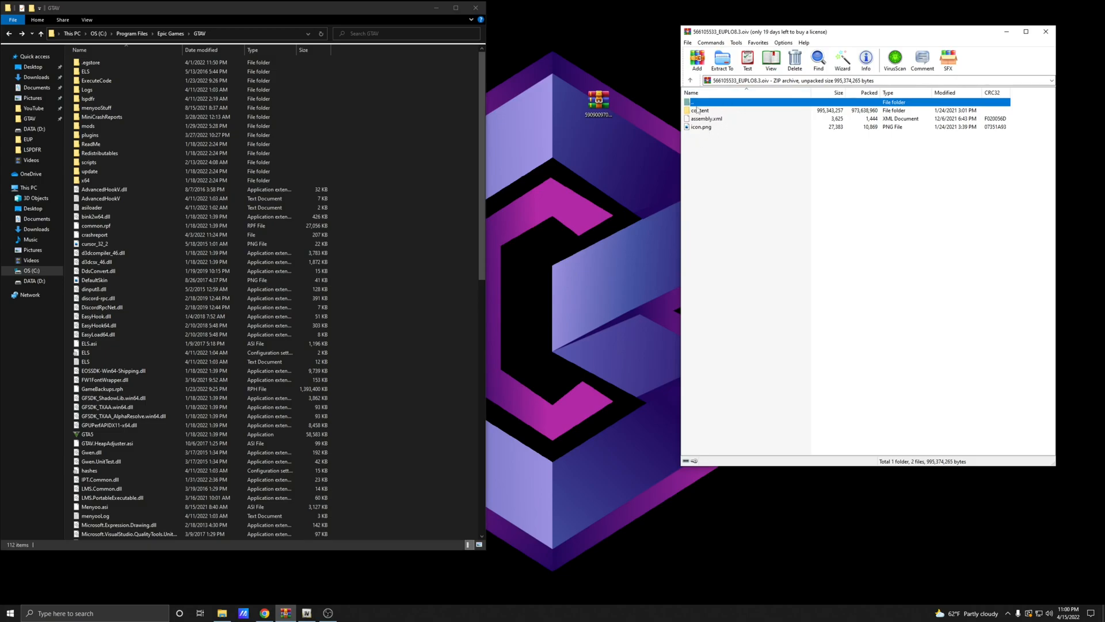
{"action": "left_click", "coordinate": [690, 82]}
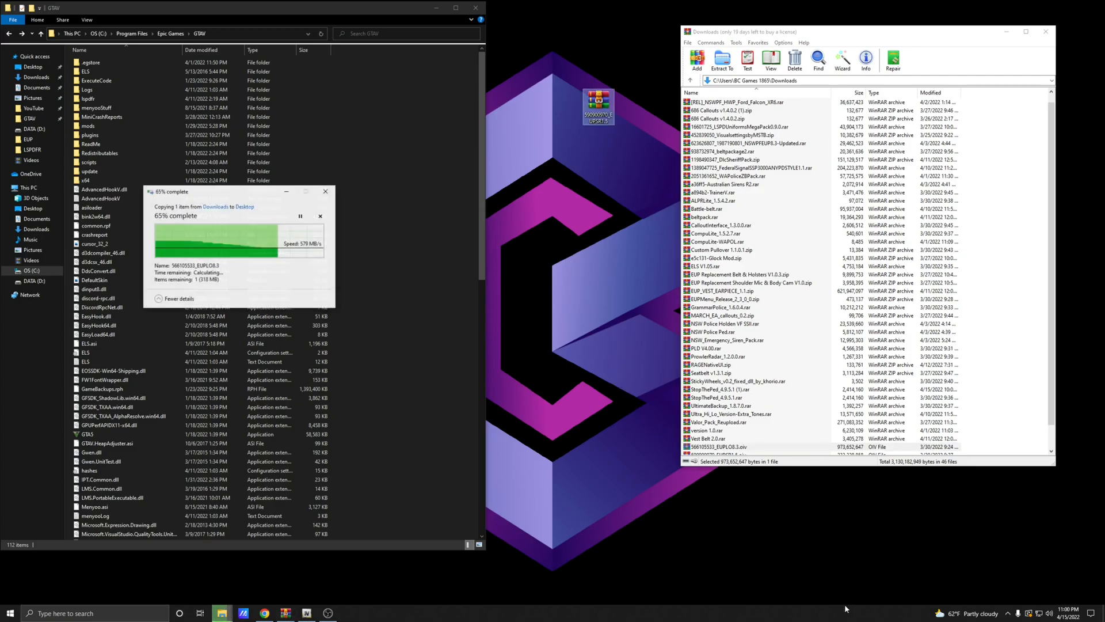
{"action": "left_click_drag", "start_coordinate": [593, 331], "coordinate": [631, 122]}
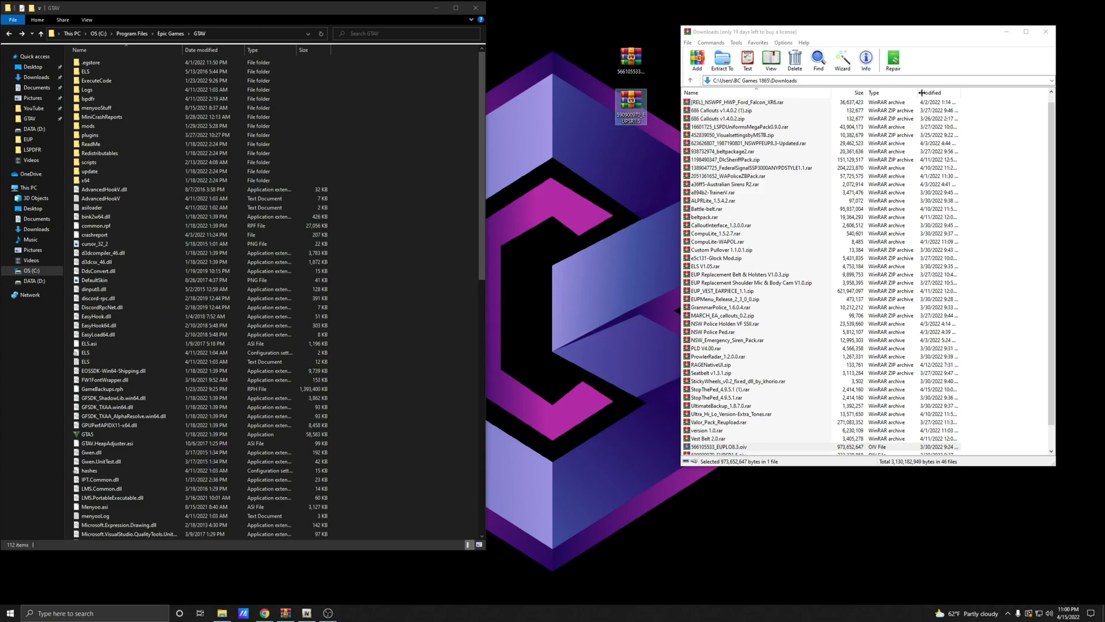
{"action": "left_click", "coordinate": [1046, 31]}
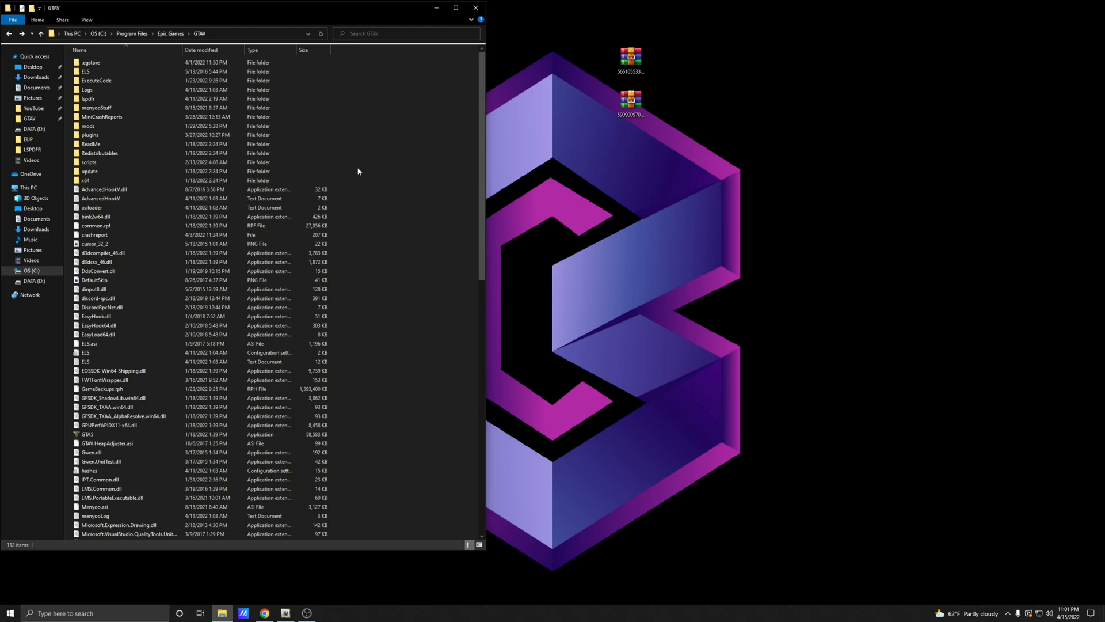
Minimize the GTAV folder, switch to OpenIV and cancel its package selection dialog.
{"action": "left_click", "coordinate": [437, 8]}
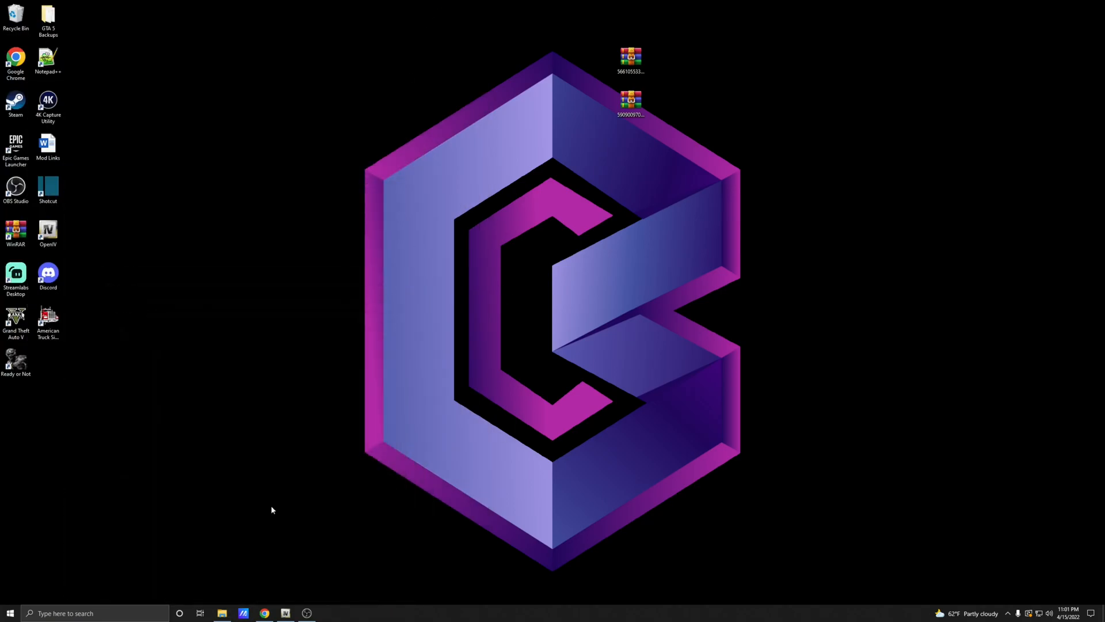
{"action": "left_click", "coordinate": [285, 612]}
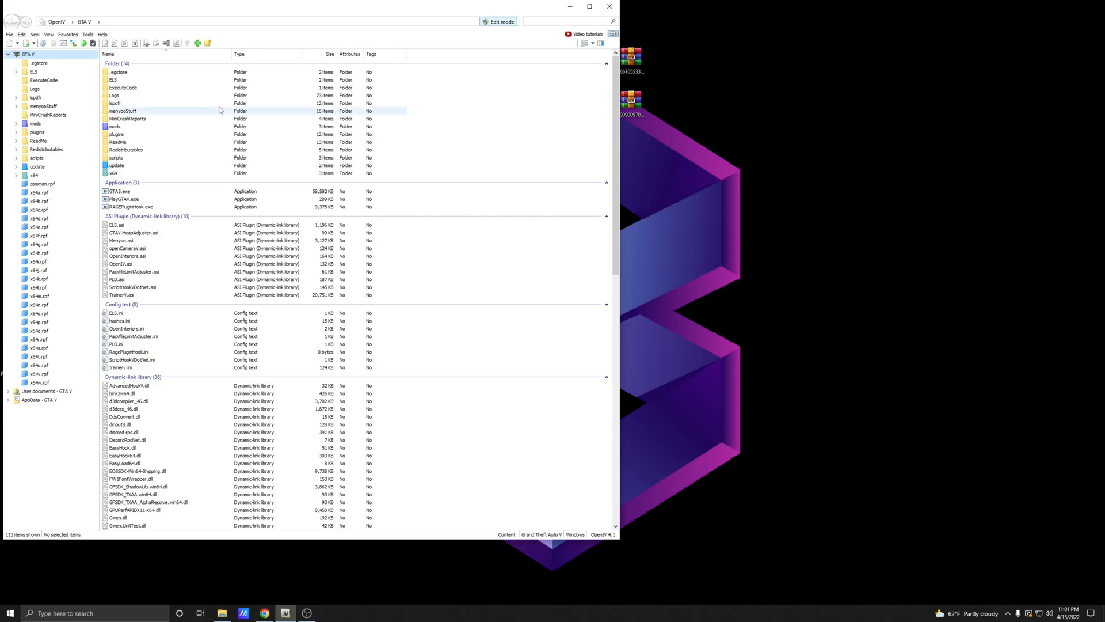
{"action": "left_click", "coordinate": [74, 45]}
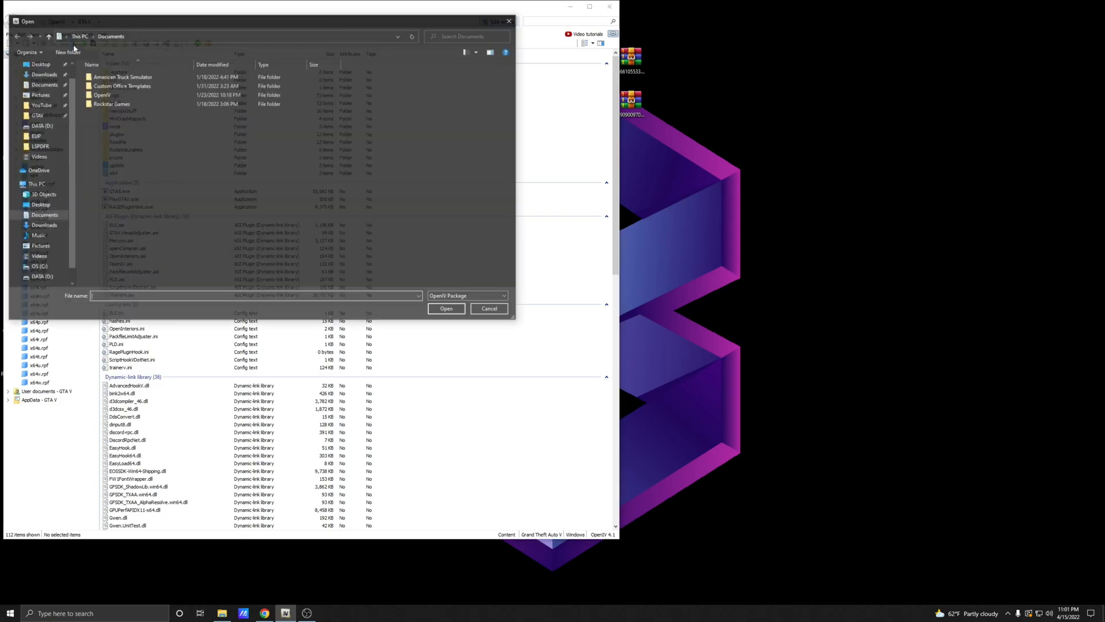
{"action": "left_click", "coordinate": [511, 20]}
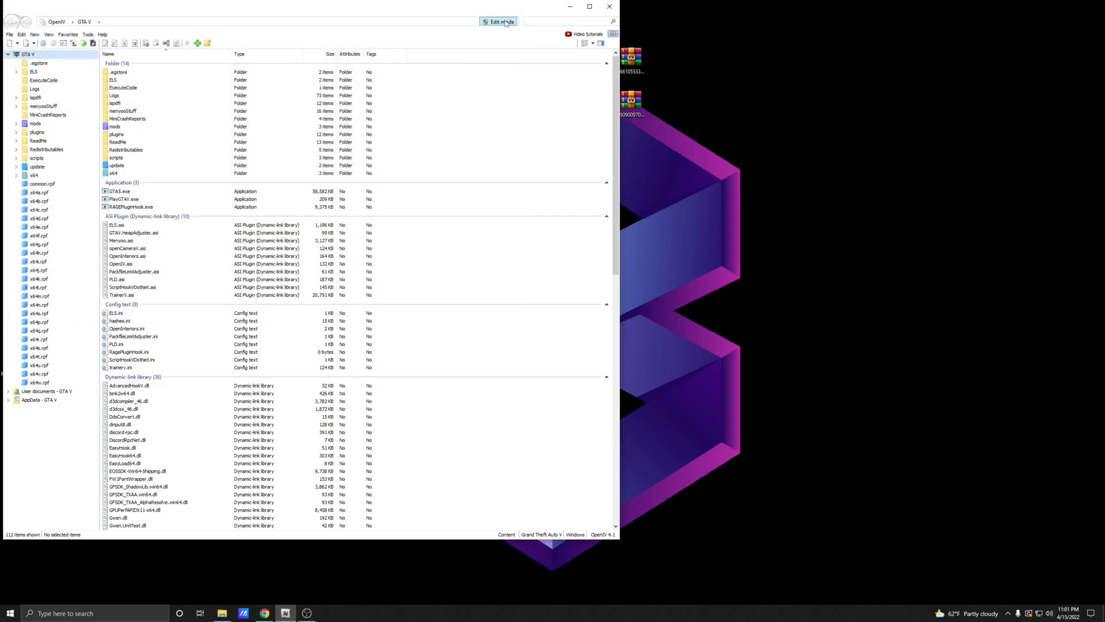
Check the ASI Loader, OpenIV.ASI and openCamera entries in the ASI Manager, close it and turn edit mode off.
{"action": "left_click", "coordinate": [64, 44]}
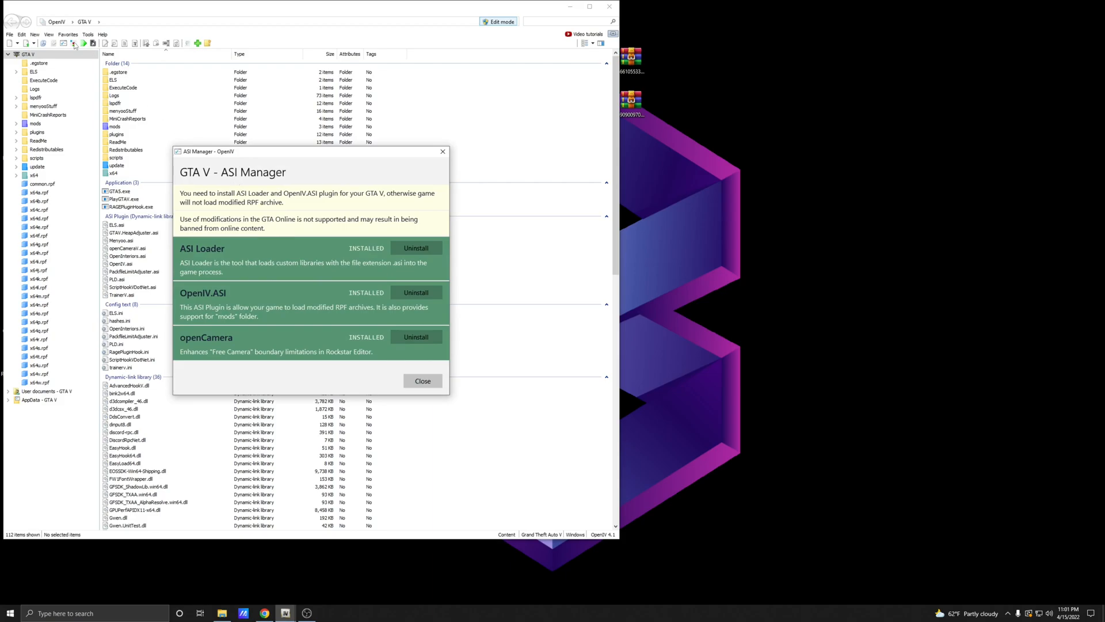
{"action": "left_click", "coordinate": [443, 151]}
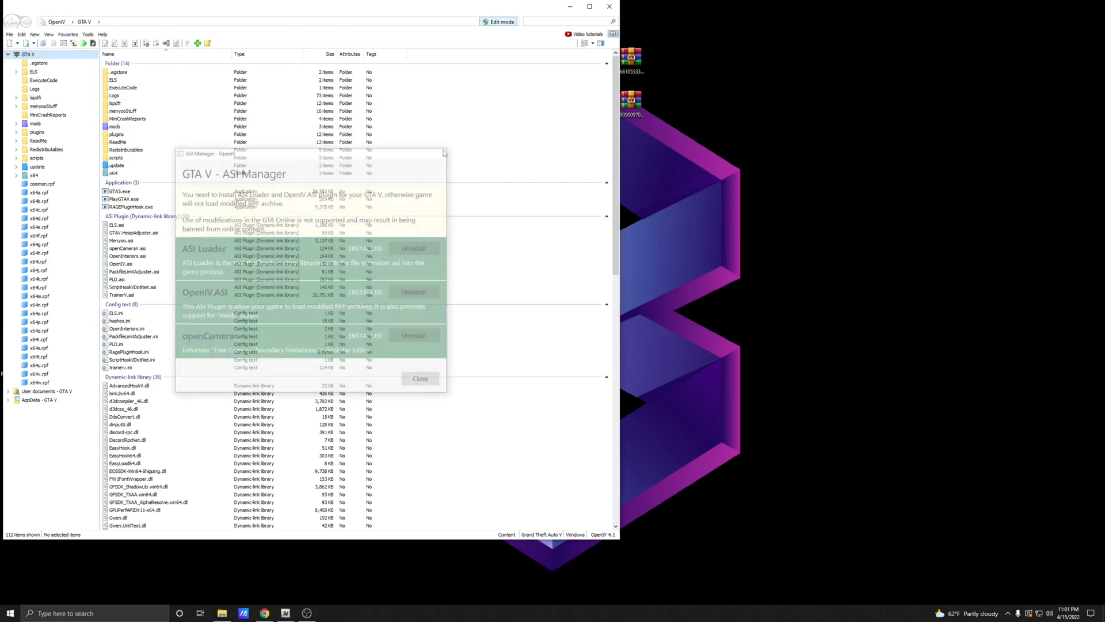
{"action": "left_click", "coordinate": [64, 43]}
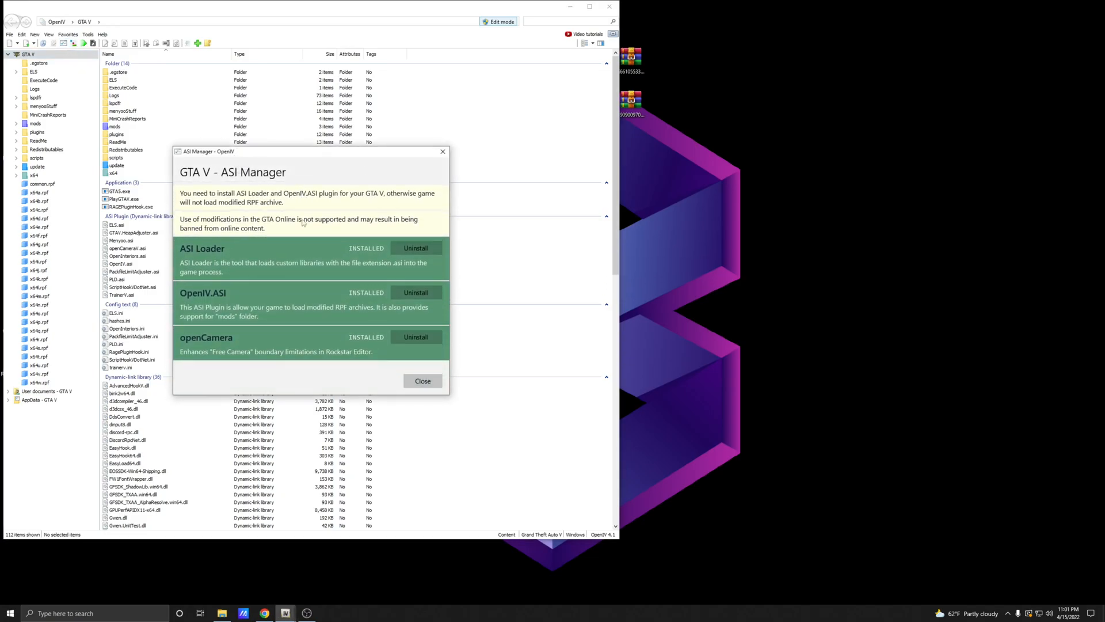
{"action": "left_click", "coordinate": [442, 151]}
{"action": "left_click", "coordinate": [499, 22]}
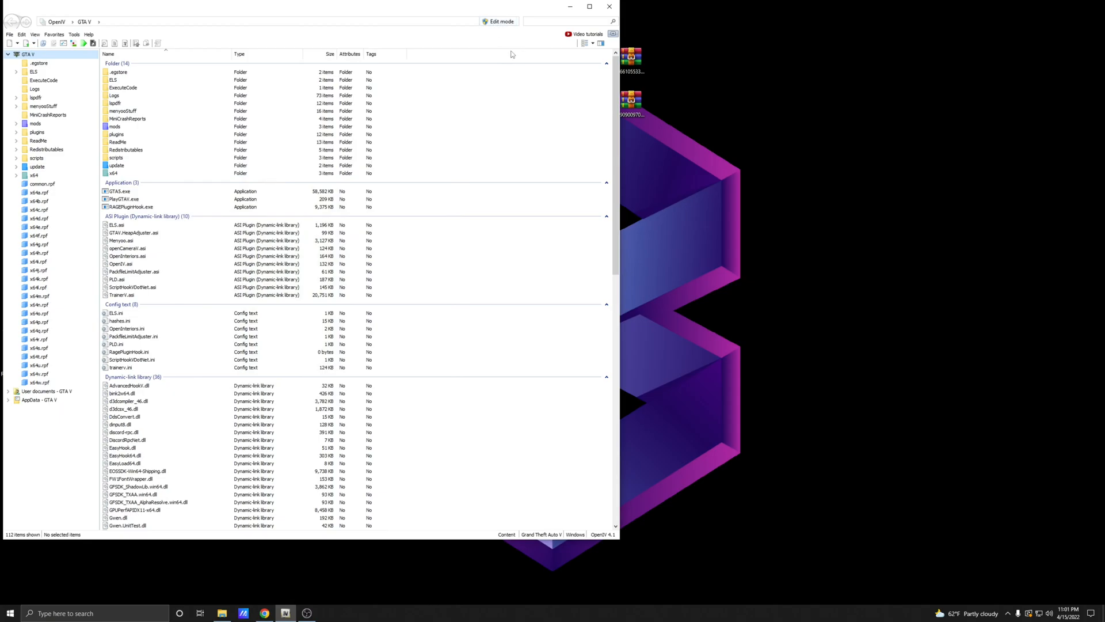
Turn on edit mode and accept that all changes are saved automatically.
{"action": "left_click", "coordinate": [496, 23]}
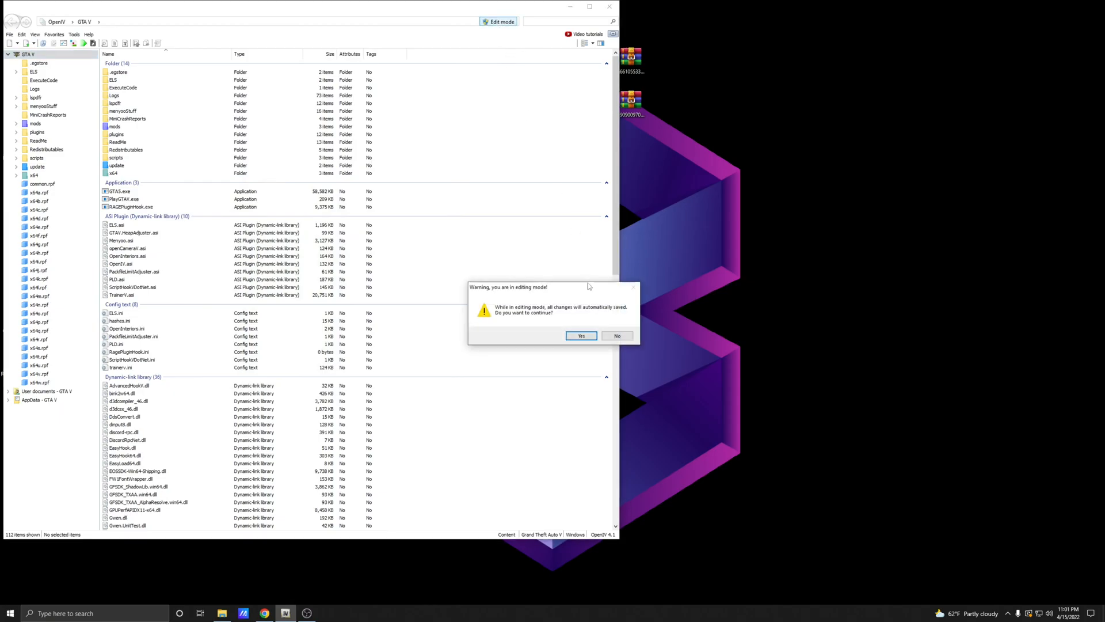
{"action": "left_click", "coordinate": [586, 337]}
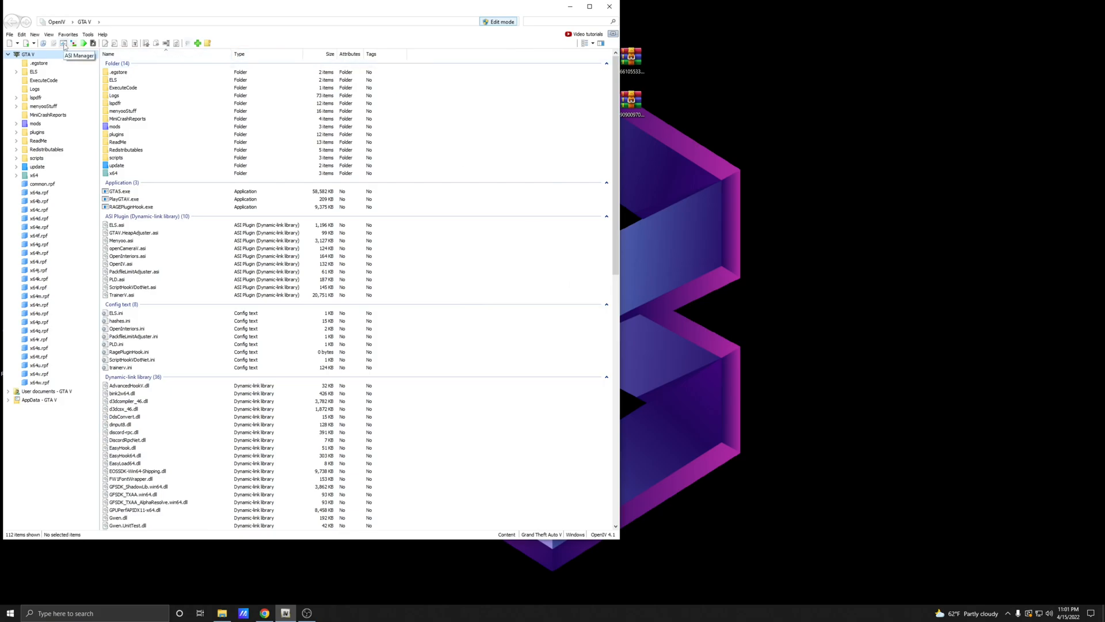
Review the ASI Loader, OpenIV.ASI and openCamera entries in the ASI Manager, and look inside the mods folder before returning to the GTA V root.
{"action": "left_click", "coordinate": [64, 45]}
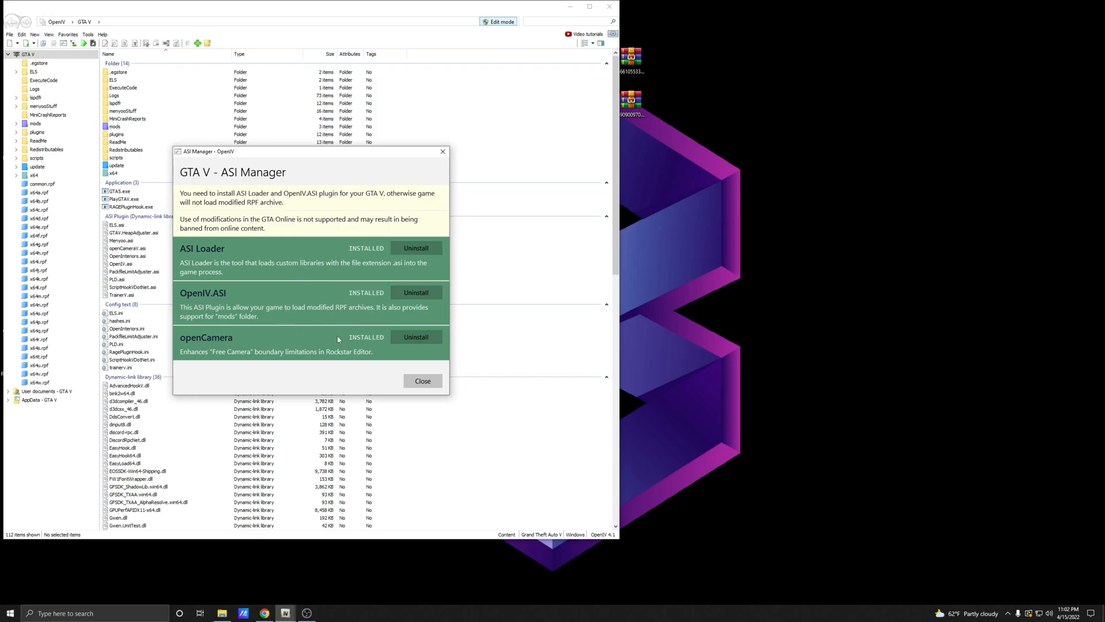
{"action": "left_click", "coordinate": [423, 381]}
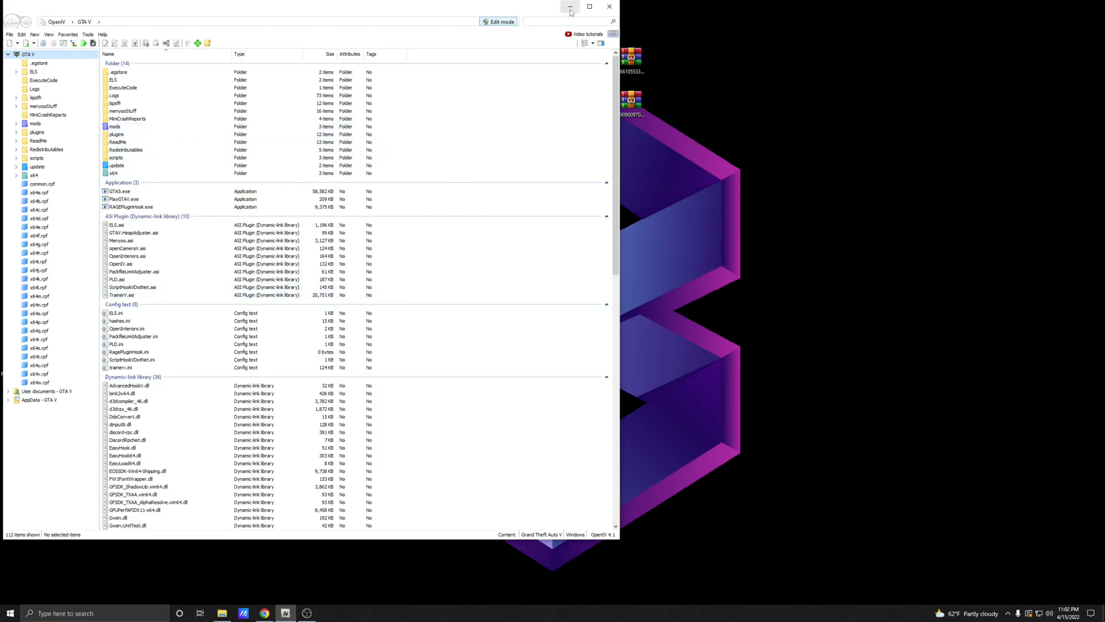
{"action": "double_click", "coordinate": [135, 128]}
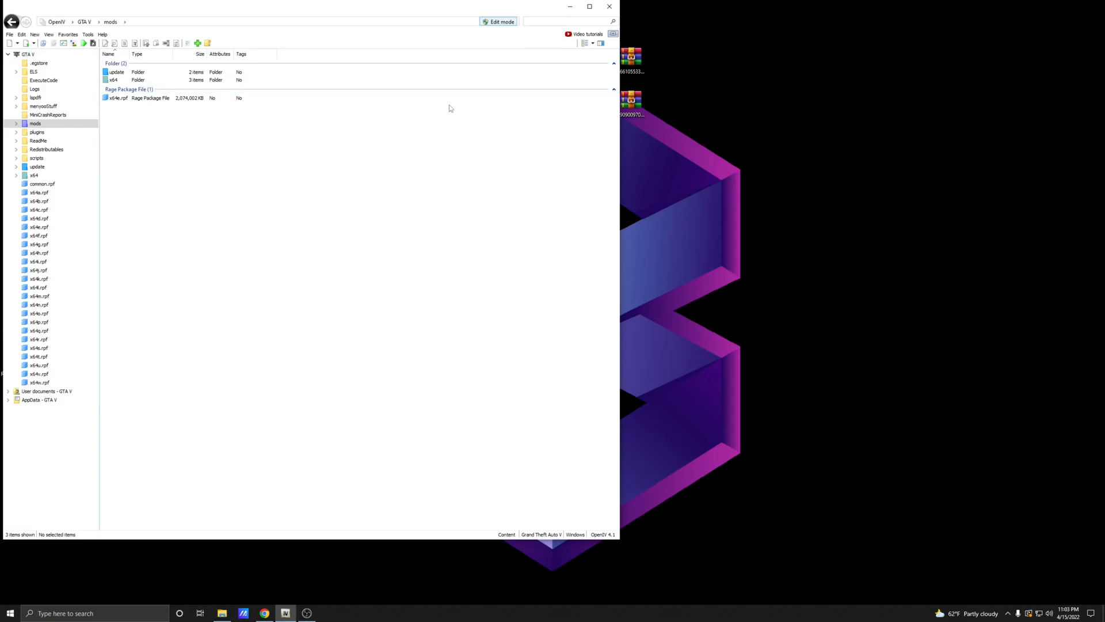
{"action": "left_click", "coordinate": [12, 22]}
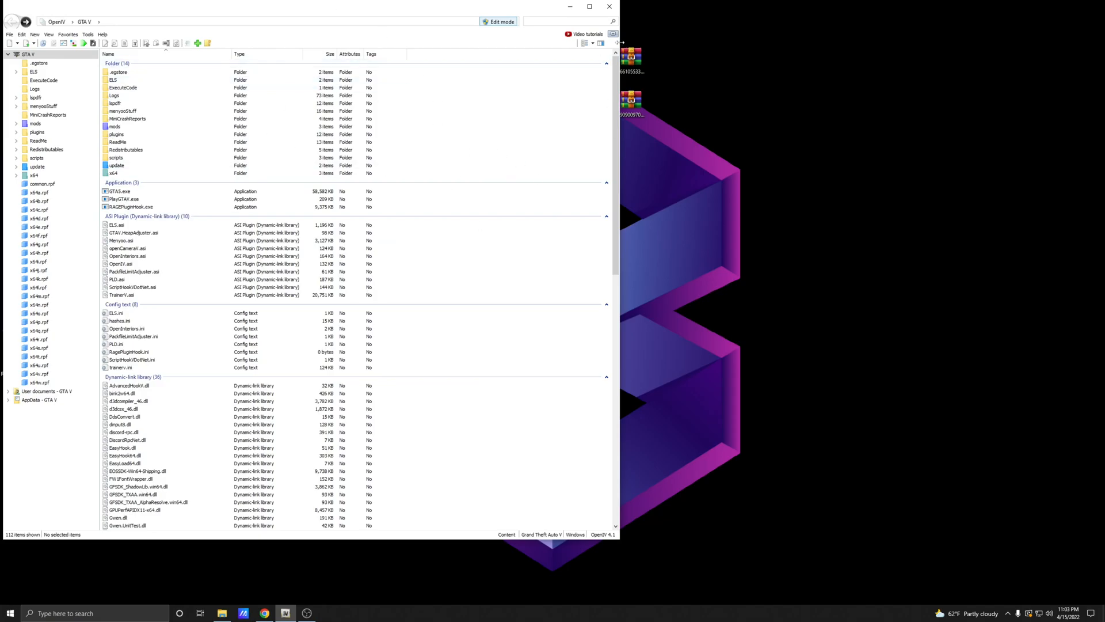
Move the 566105533_EUPLO8.3 and 590900970_EUPSR1.5 files away from the OpenIV window to separate spots on the desktop.
{"action": "left_click_drag", "start_coordinate": [638, 56], "coordinate": [954, 55]}
{"action": "left_click_drag", "start_coordinate": [631, 101], "coordinate": [1022, 141]}
{"action": "left_click_drag", "start_coordinate": [954, 57], "coordinate": [1029, 101]}
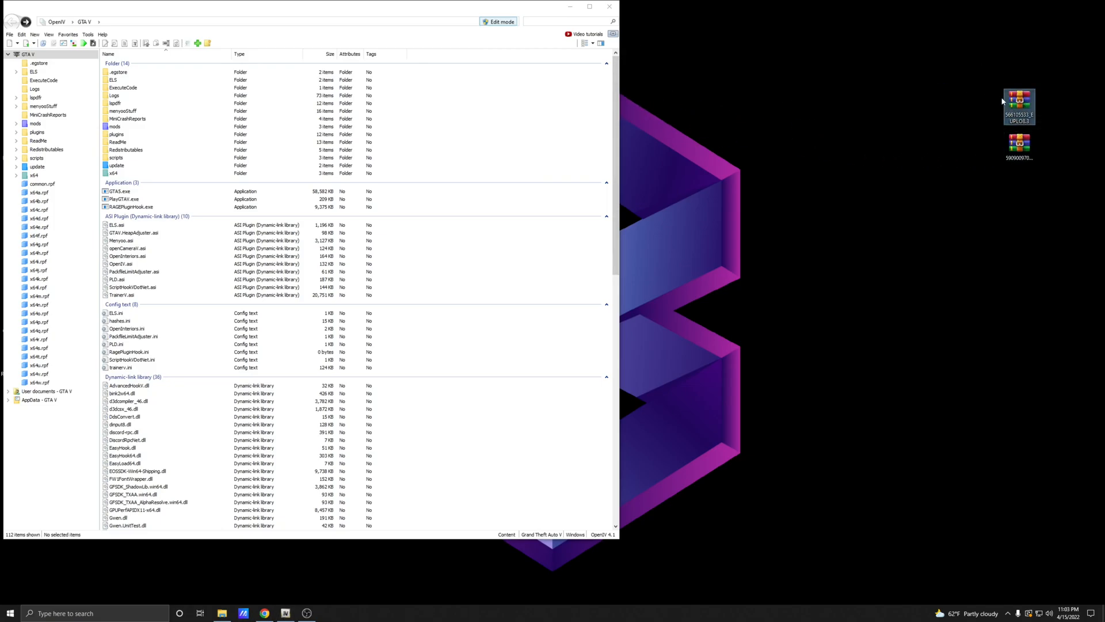
{"action": "left_click_drag", "start_coordinate": [1020, 106], "coordinate": [923, 65]}
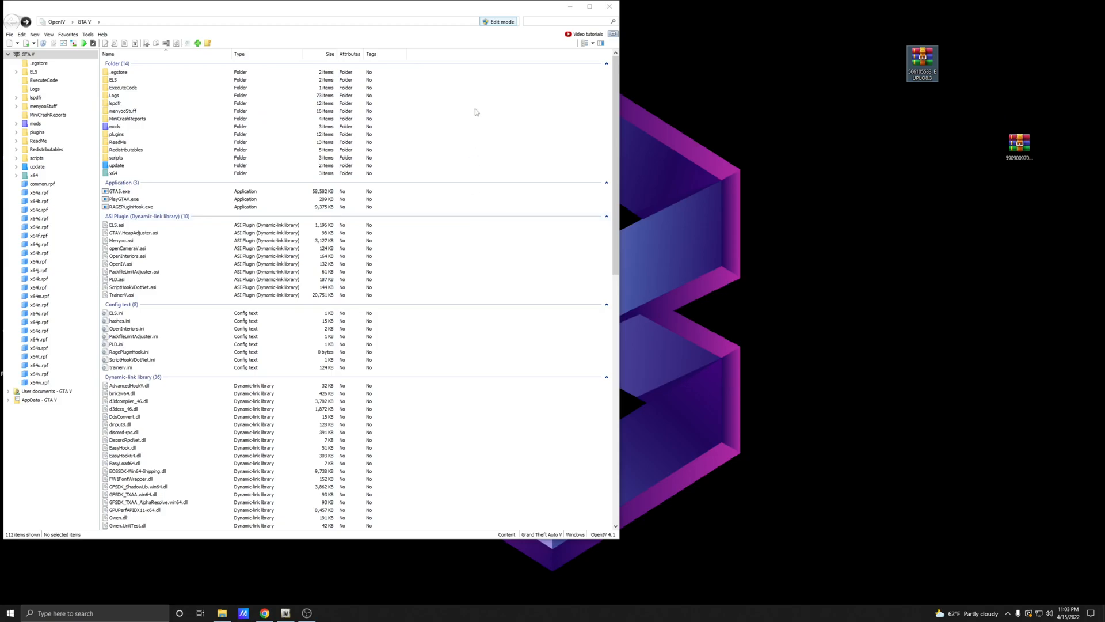
Load 566105533_EUPLO8.3 into the package installer, choose the "mods" folder as install location, and close the installer without confirming.
{"action": "left_click", "coordinate": [507, 22]}
{"action": "left_click_drag", "start_coordinate": [927, 69], "coordinate": [484, 255]}
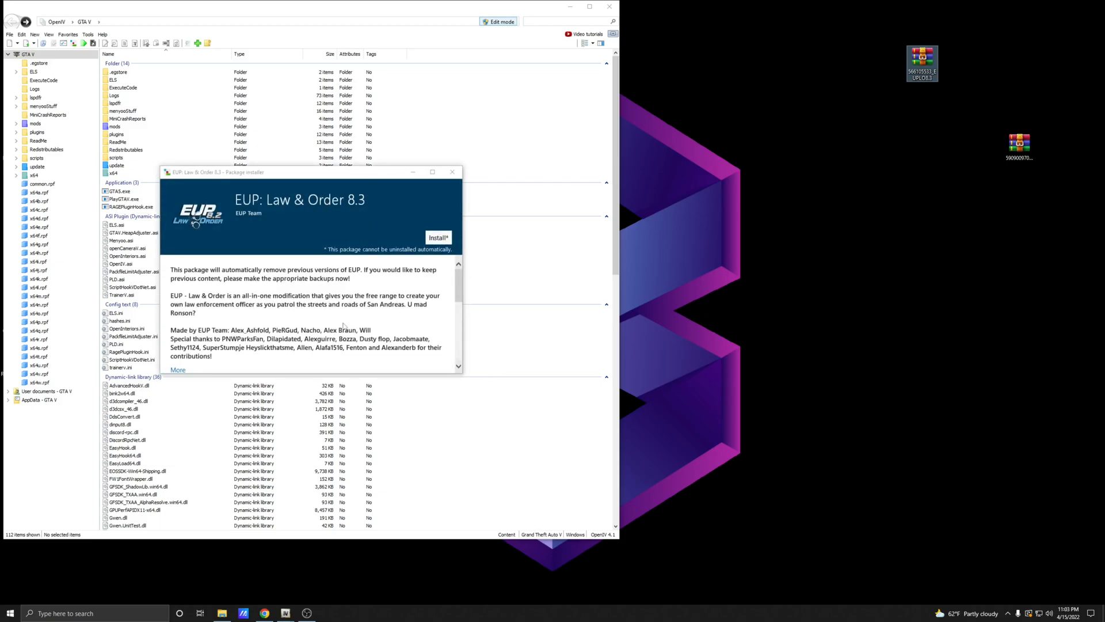
{"action": "scroll", "coordinate": [345, 316], "scroll_direction": "down", "scroll_amount": 5}
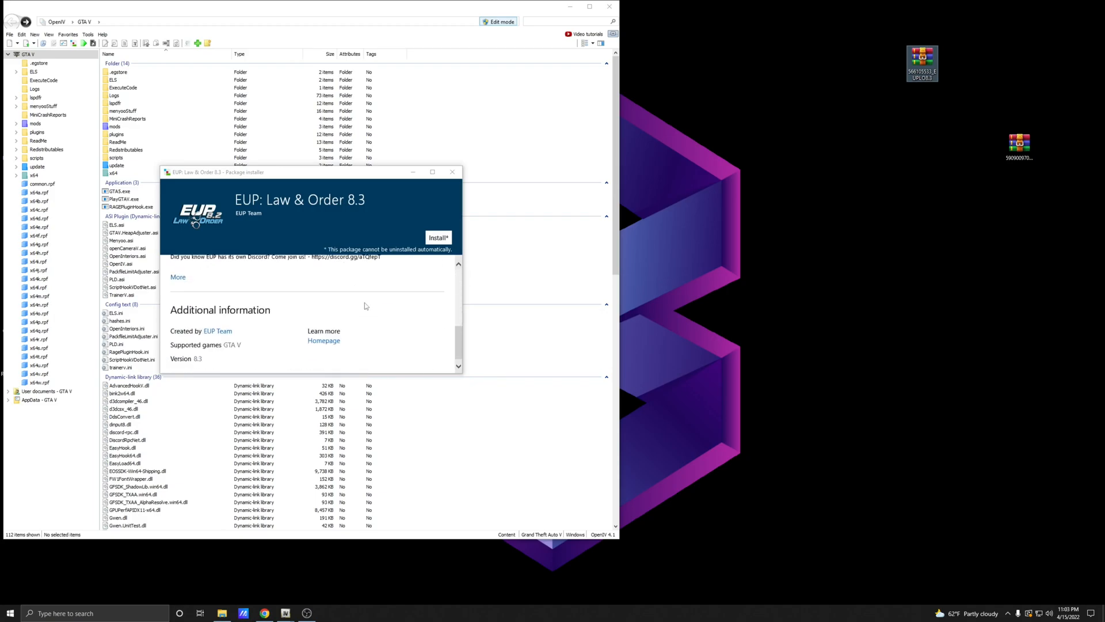
{"action": "scroll", "coordinate": [409, 277], "scroll_direction": "up", "scroll_amount": 5}
{"action": "left_click", "coordinate": [438, 238]}
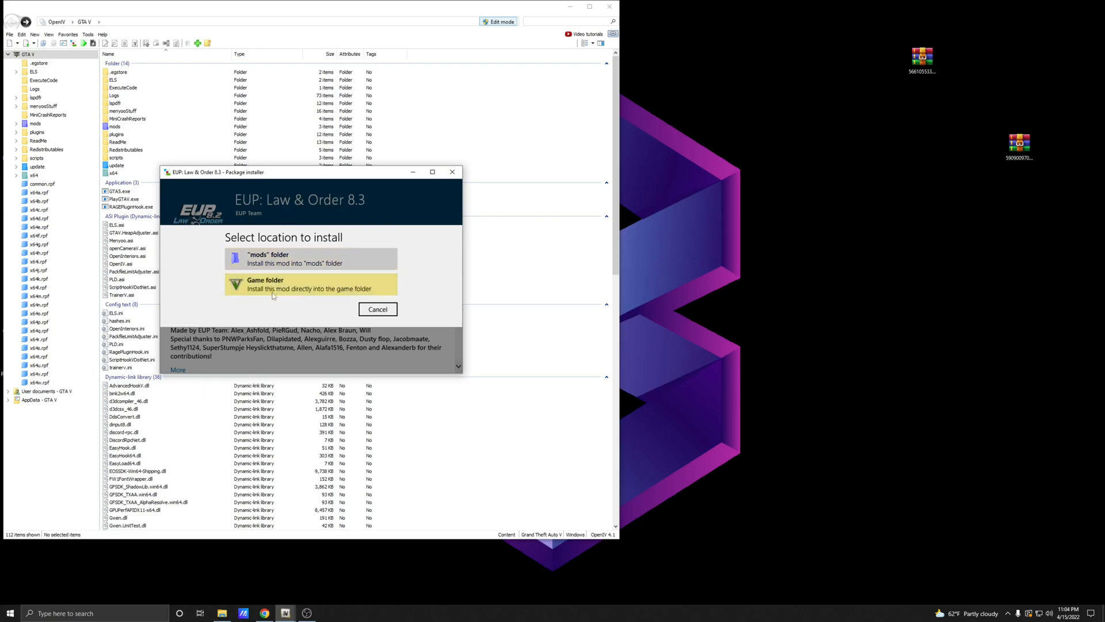
{"action": "left_click", "coordinate": [280, 262]}
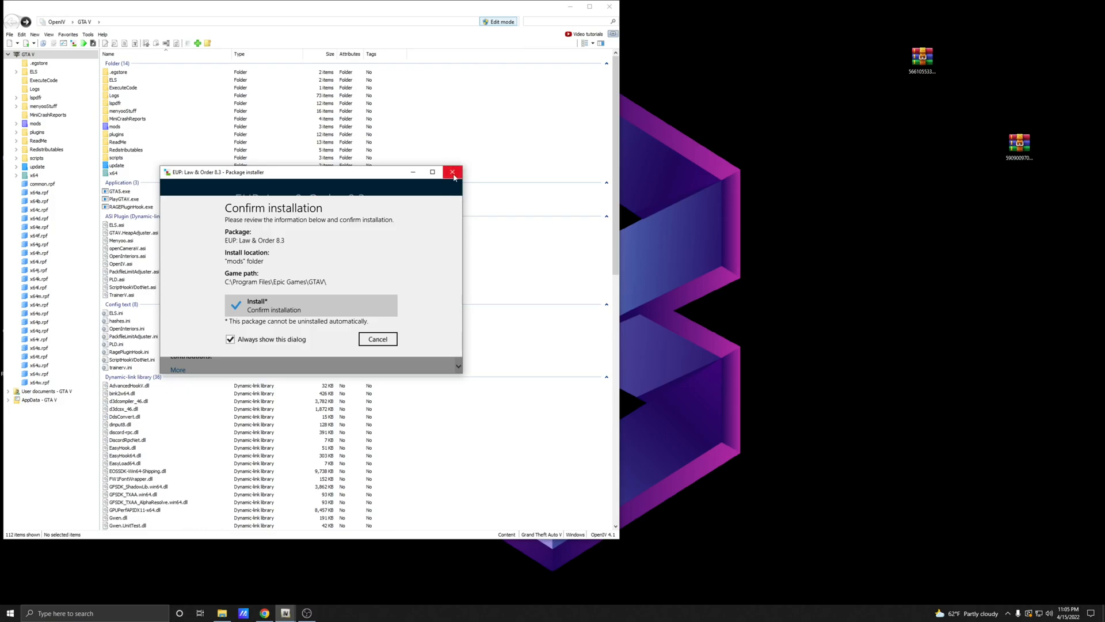
{"action": "left_click", "coordinate": [453, 173]}
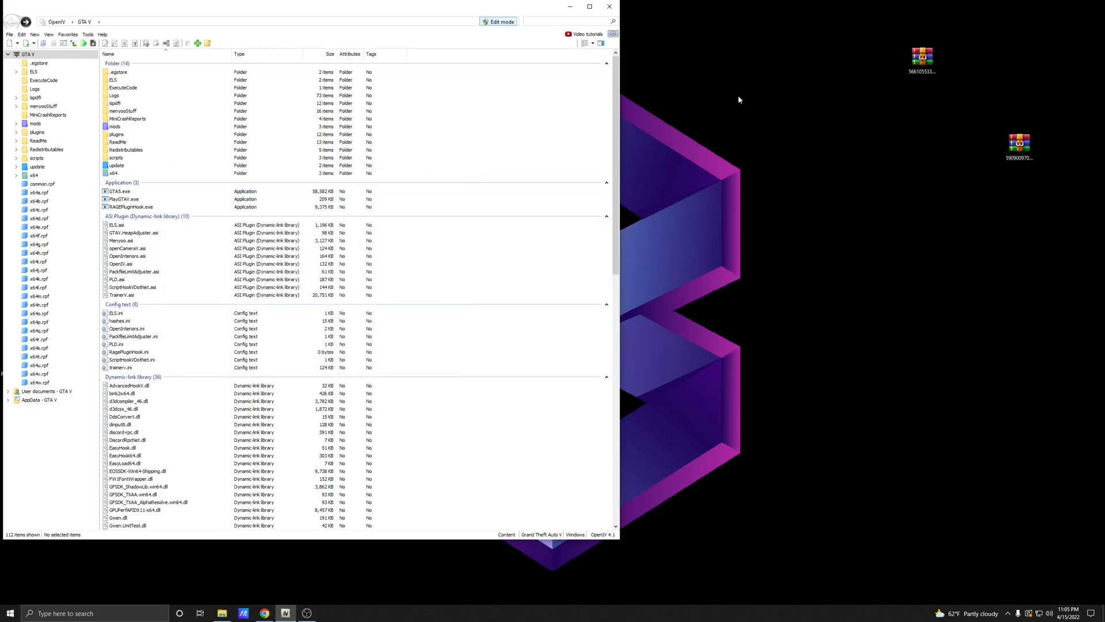
Bring the 590900970_EUPSR1.5 file closer on the desktop and load it into OpenIV's package installer.
{"action": "left_click", "coordinate": [927, 61]}
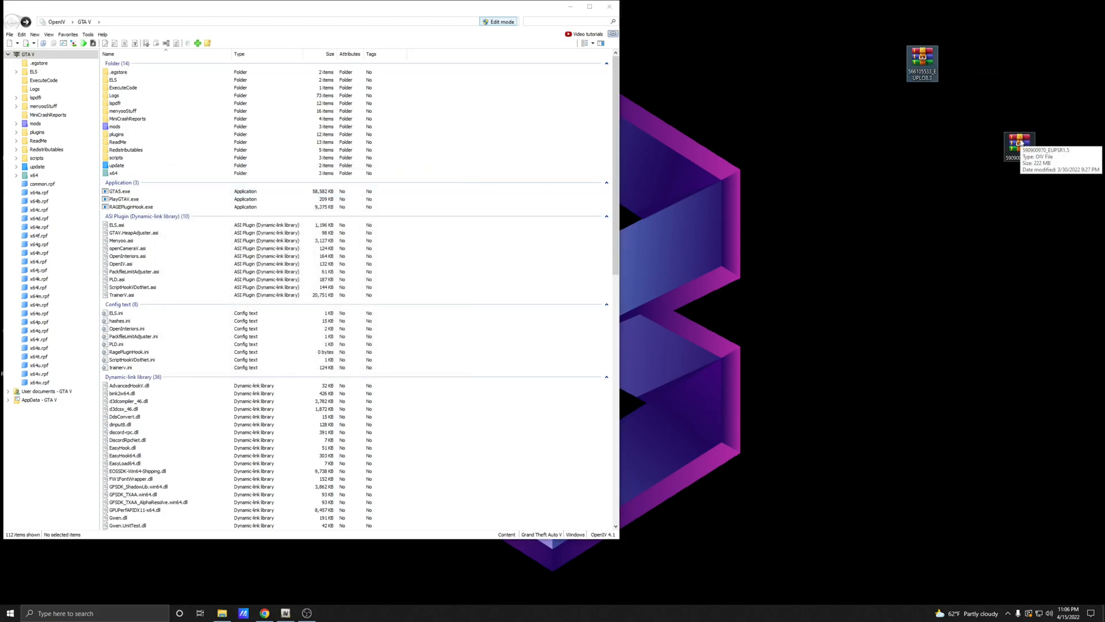
{"action": "left_click_drag", "start_coordinate": [1020, 142], "coordinate": [813, 136]}
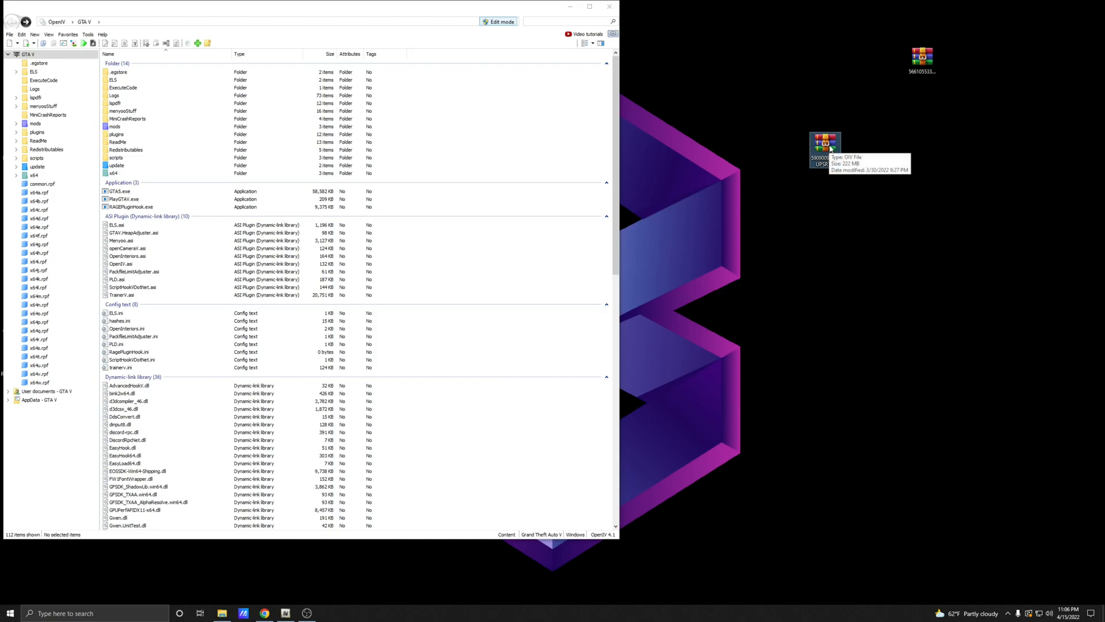
{"action": "left_click_drag", "start_coordinate": [830, 148], "coordinate": [724, 214]}
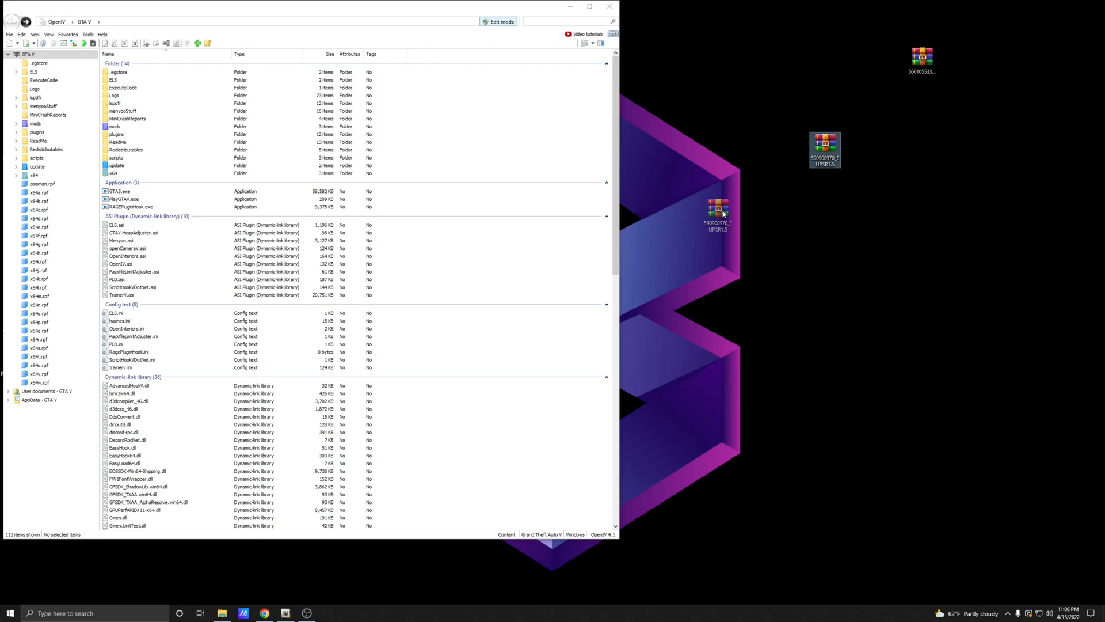
{"action": "left_click_drag", "start_coordinate": [724, 214], "coordinate": [496, 247]}
{"action": "left_click_drag", "start_coordinate": [495, 248], "coordinate": [496, 247]}
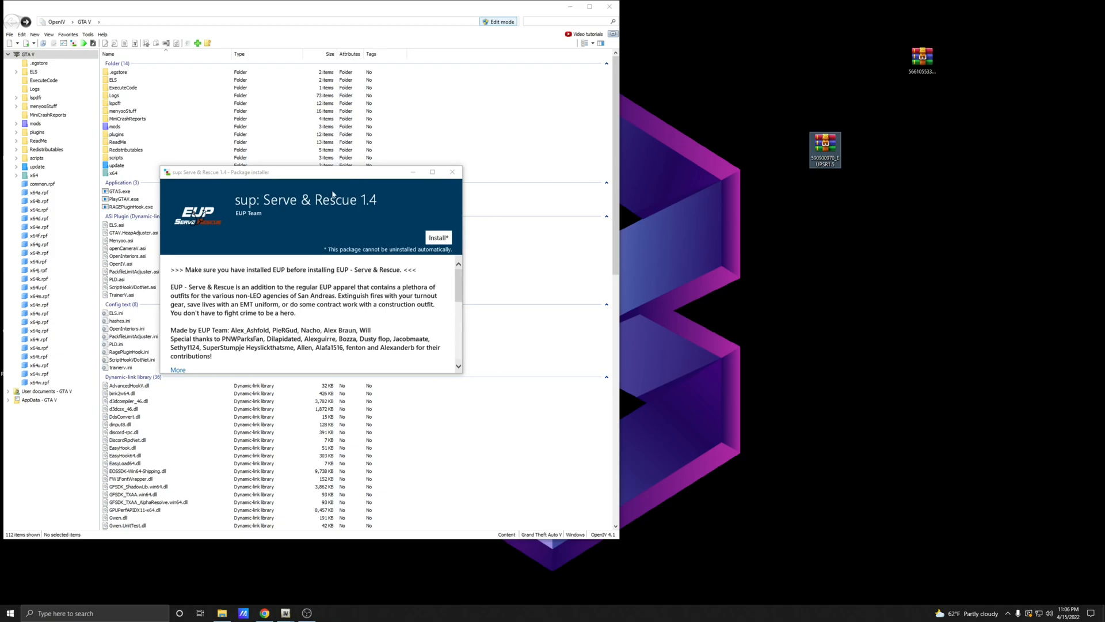
Install Serve & Rescue 1.4 into the "mods" folder, close the installer, and place its OIV file beneath the EUPLO8.3 file on the desktop.
{"action": "left_click", "coordinate": [441, 243]}
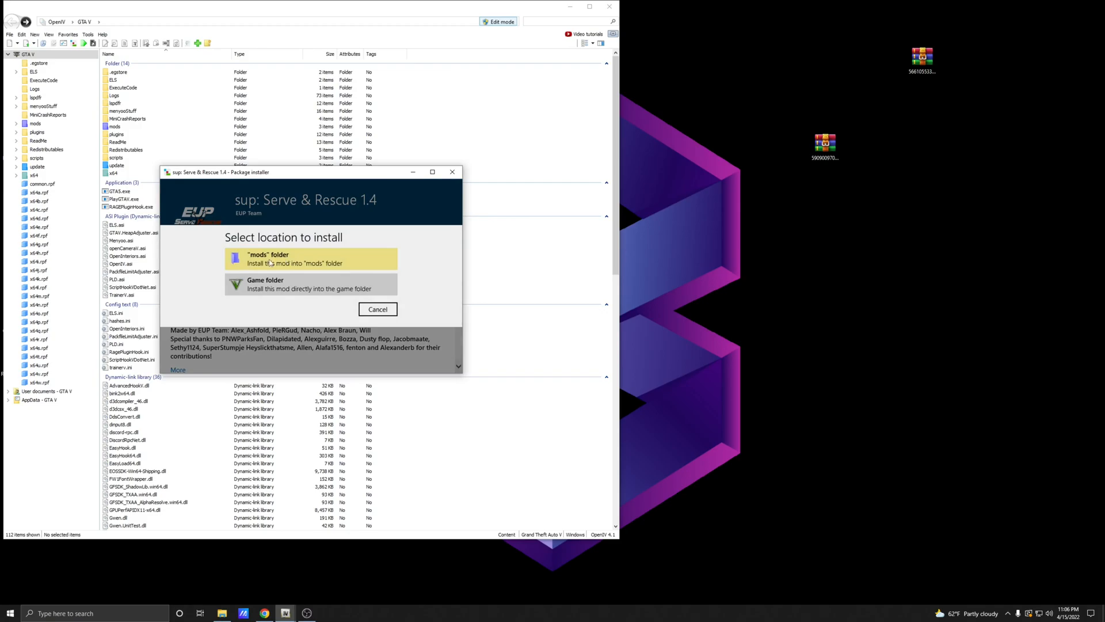
{"action": "left_click", "coordinate": [270, 263]}
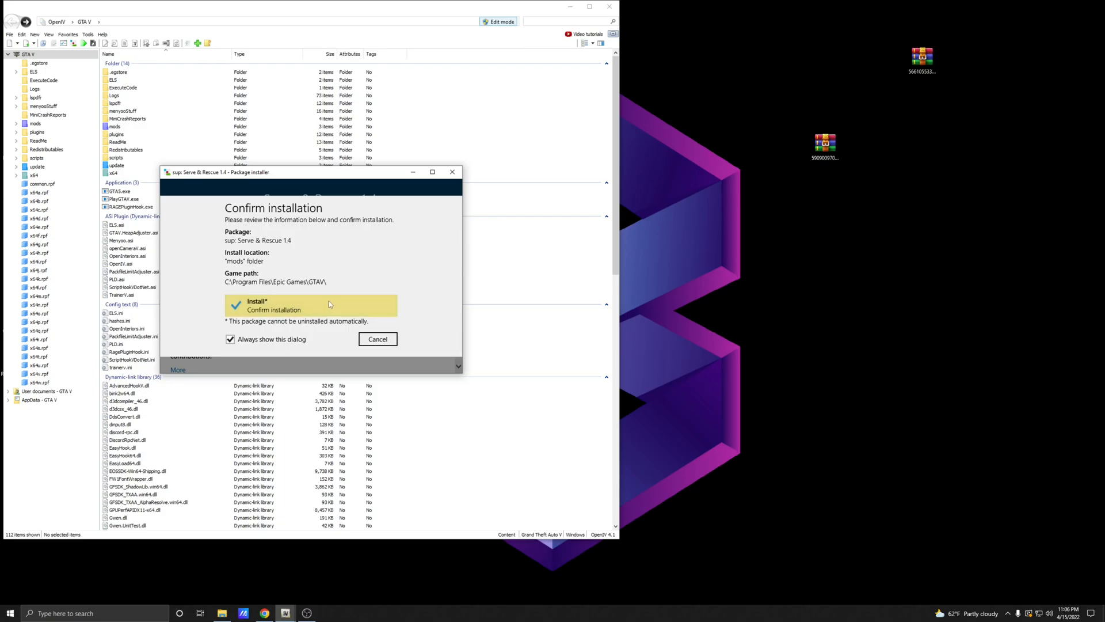
{"action": "left_click", "coordinate": [277, 307]}
{"action": "left_click", "coordinate": [280, 310]}
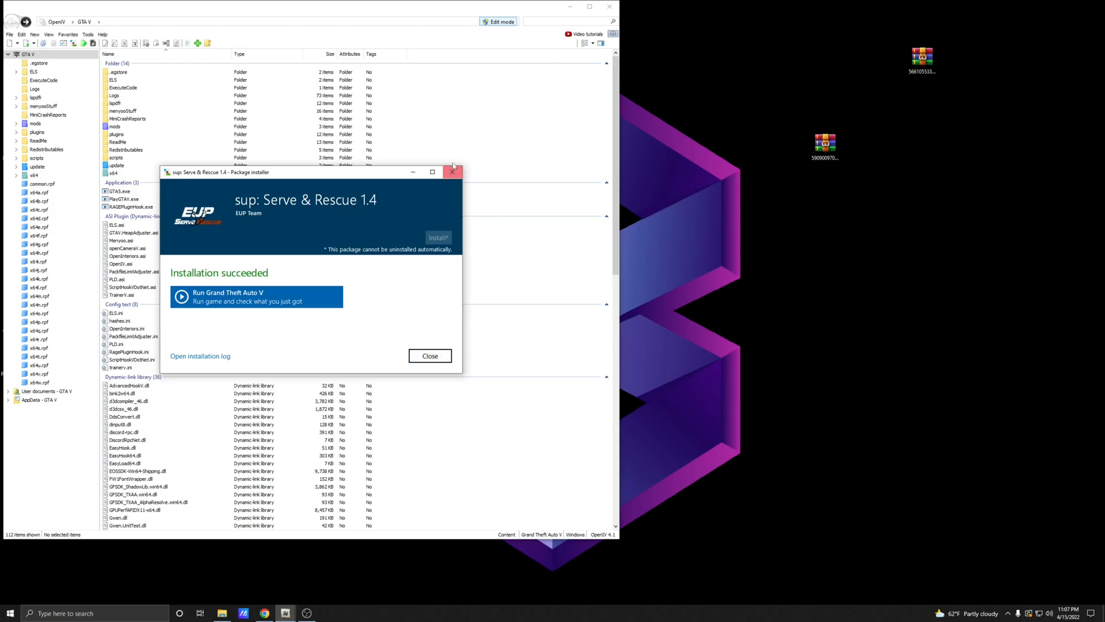
{"action": "left_click", "coordinate": [431, 355]}
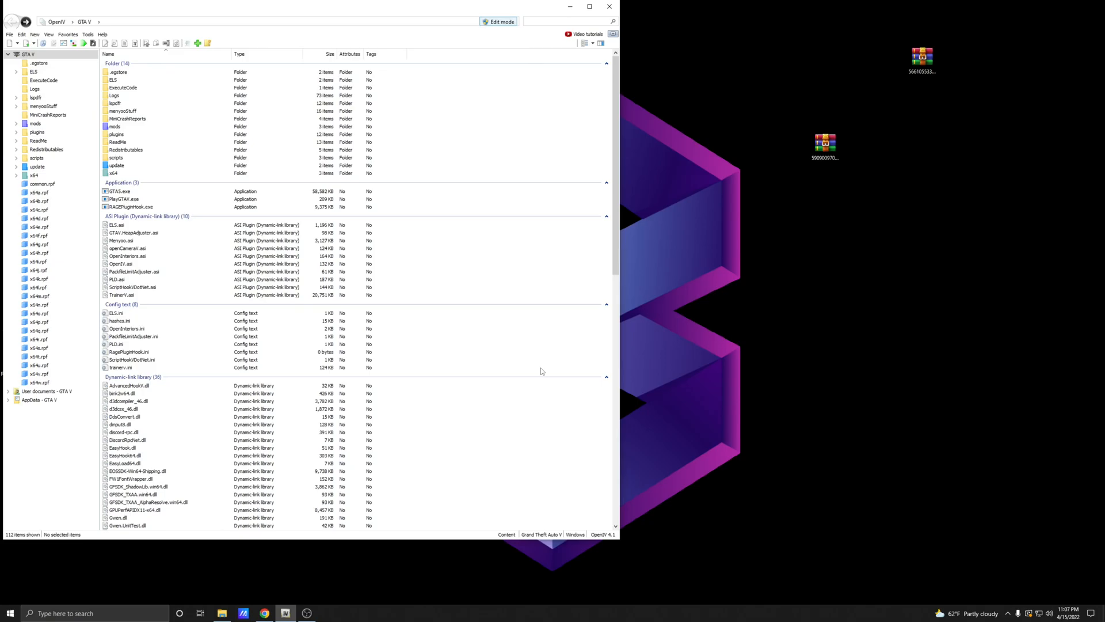
{"action": "left_click_drag", "start_coordinate": [827, 133], "coordinate": [921, 95]}
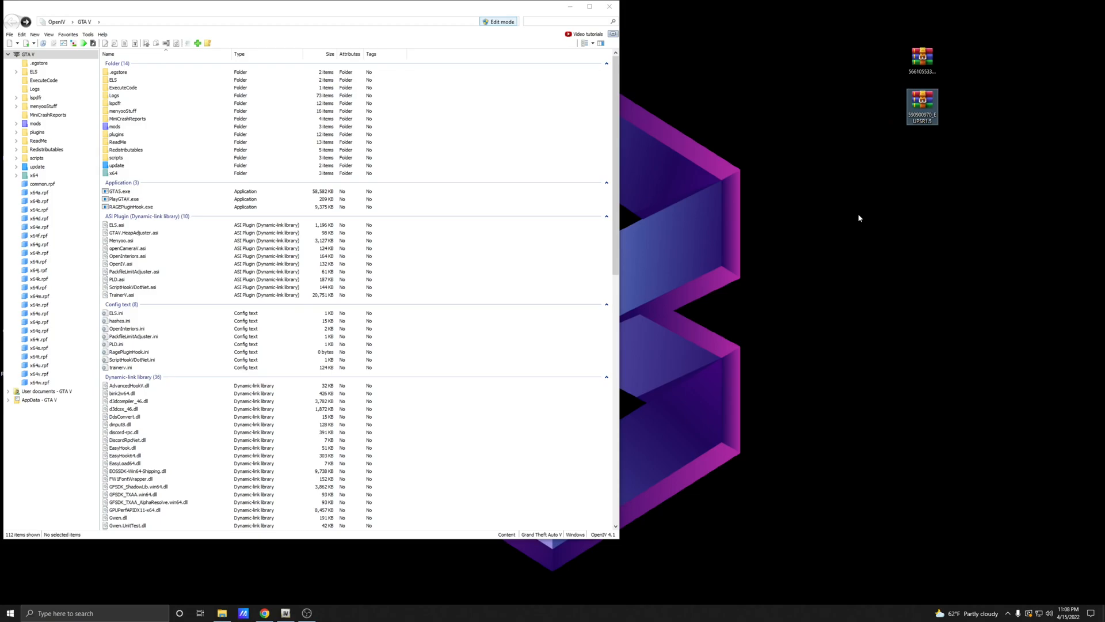